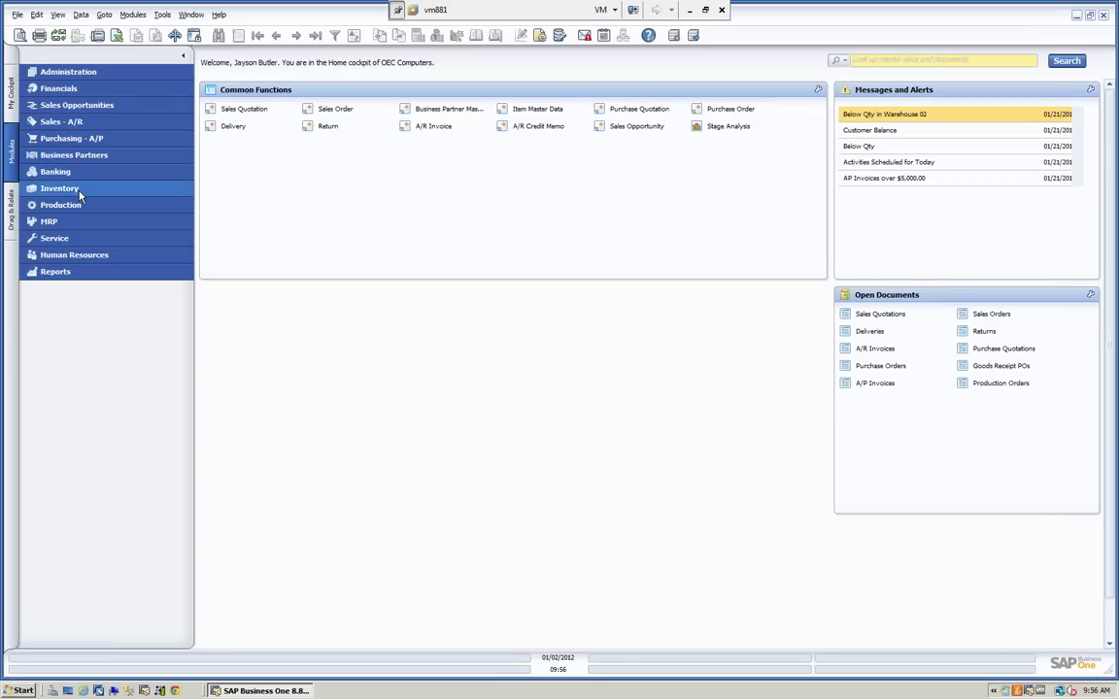
left_click(78, 191)
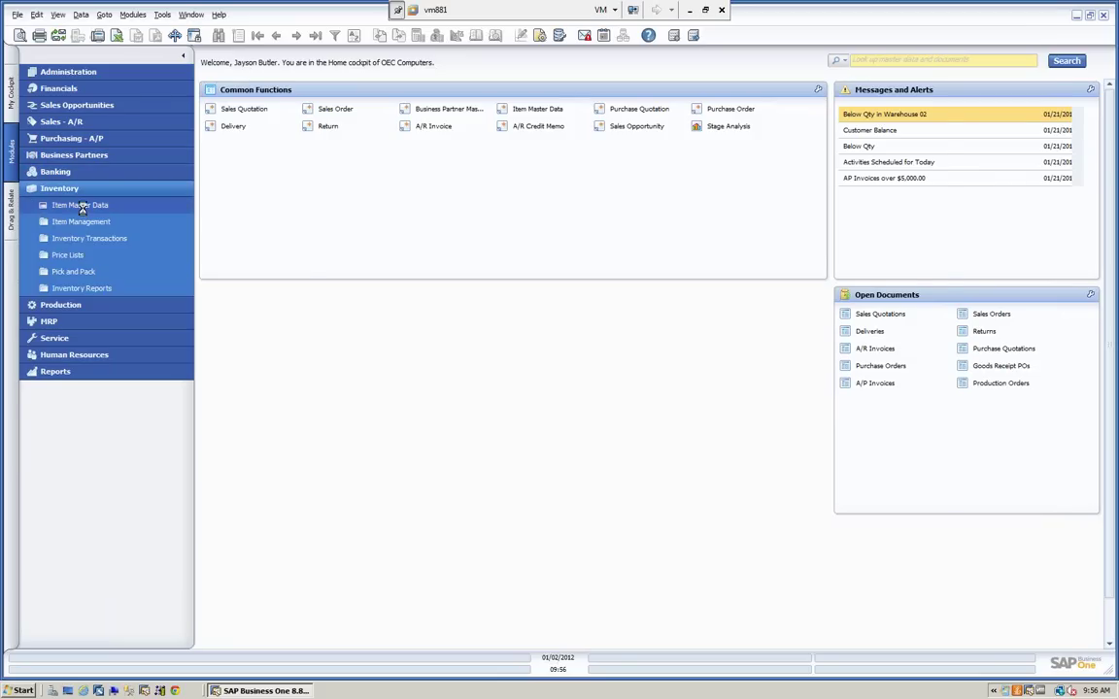
left_click(81, 205)
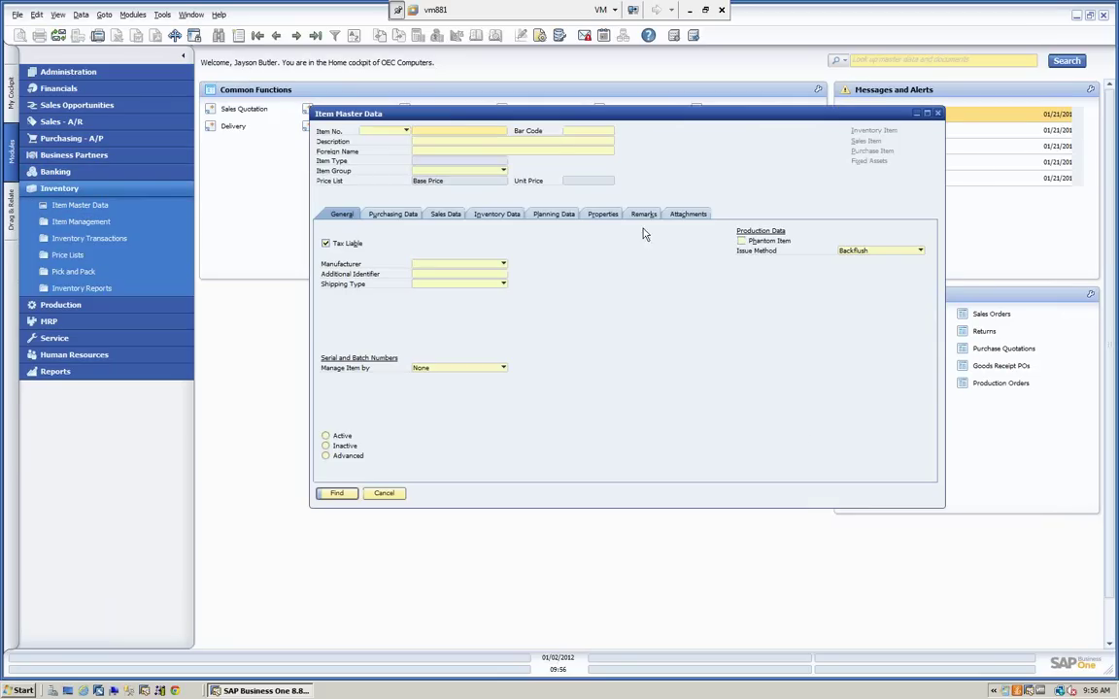
left_click_drag(457, 115, 415, 108)
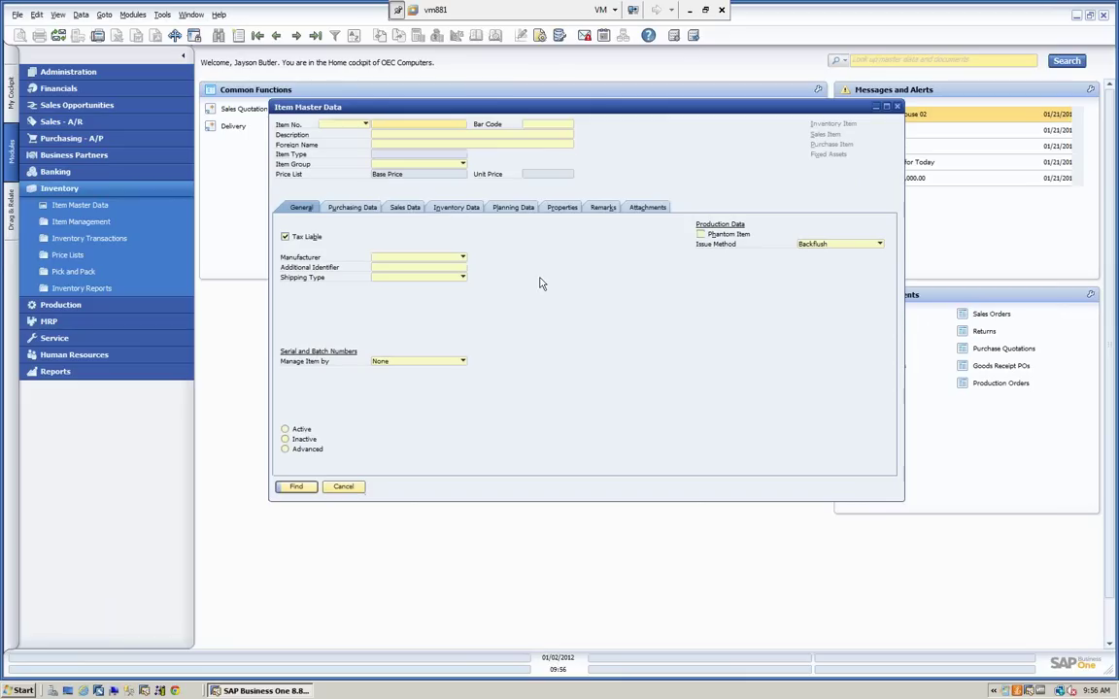
left_click(342, 495)
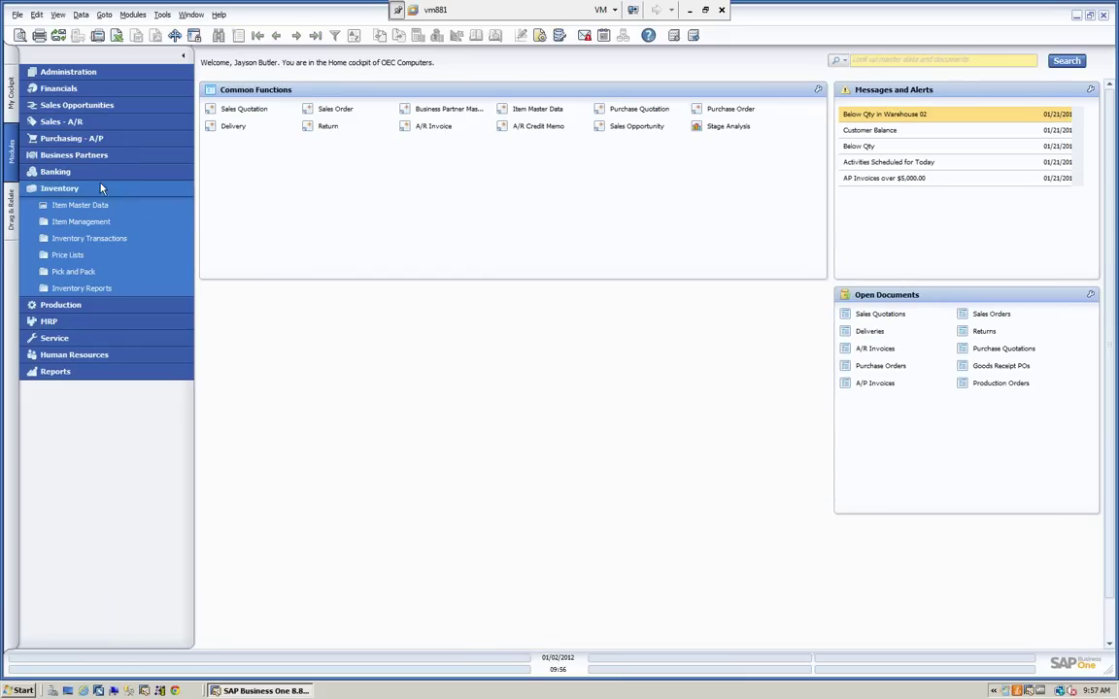
- Open the Business Partner Master Data form and find the Earthshaker Corporation customer record by name
left_click(87, 156)
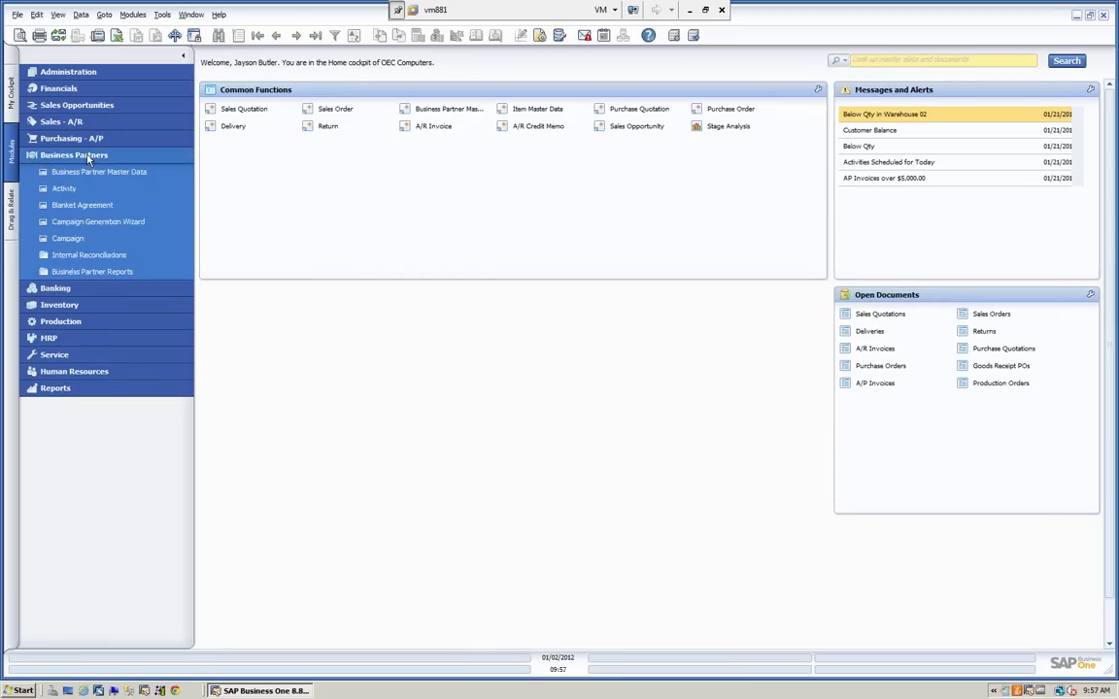
left_click(104, 173)
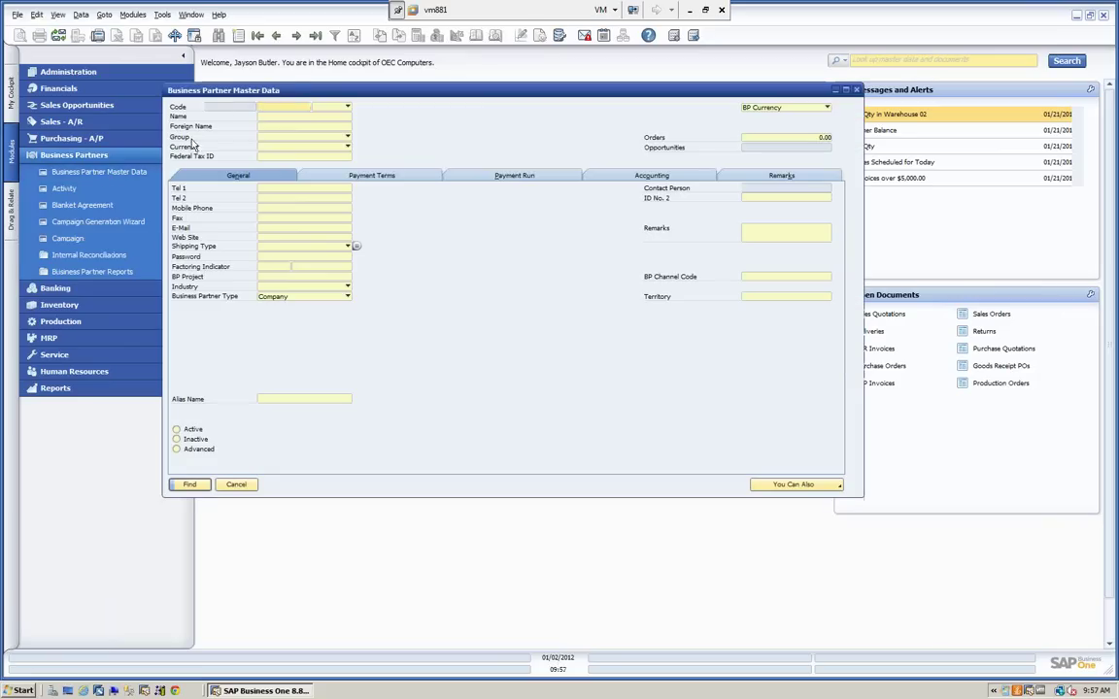
left_click_drag(307, 93, 328, 103)
left_click(292, 125)
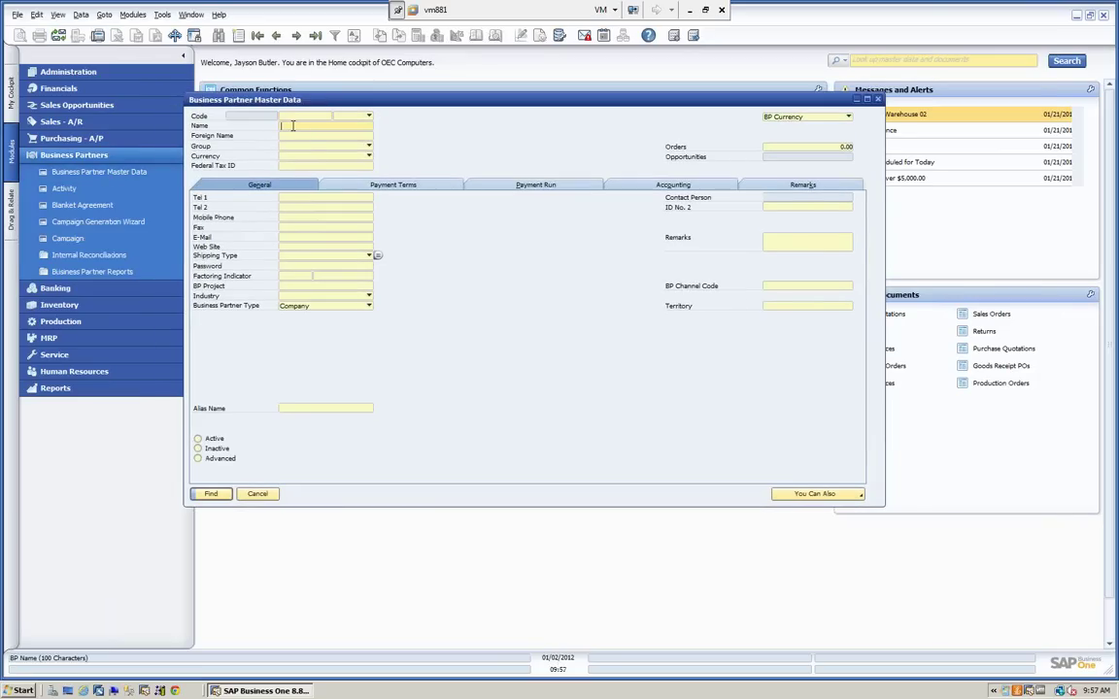
key("Tab")
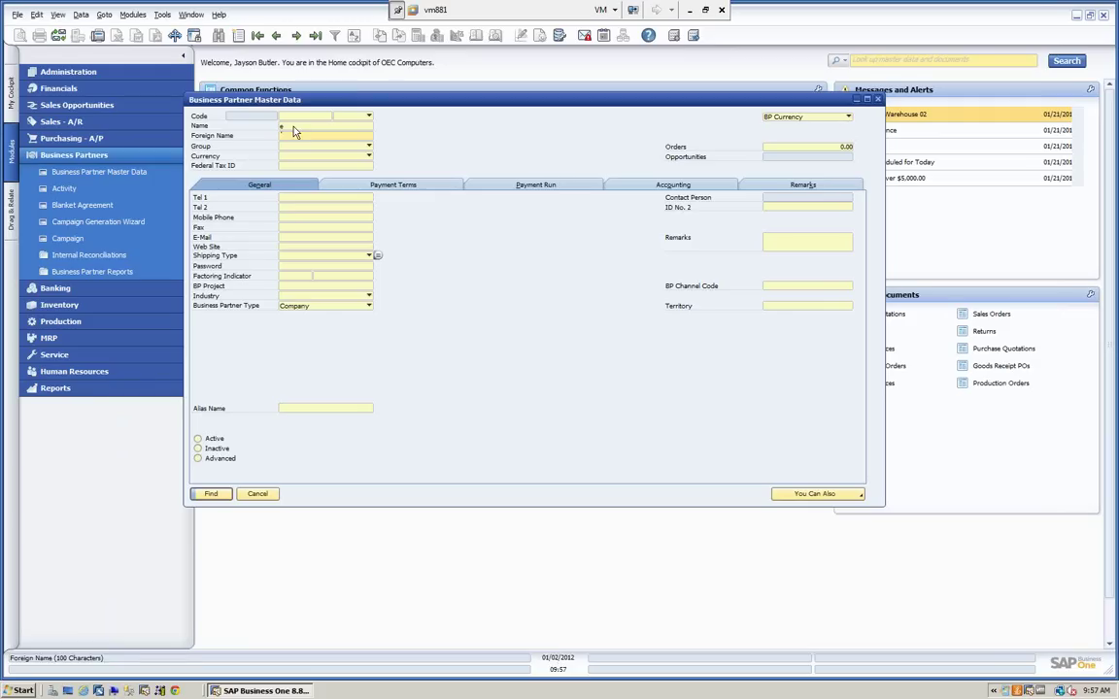
left_click(212, 495)
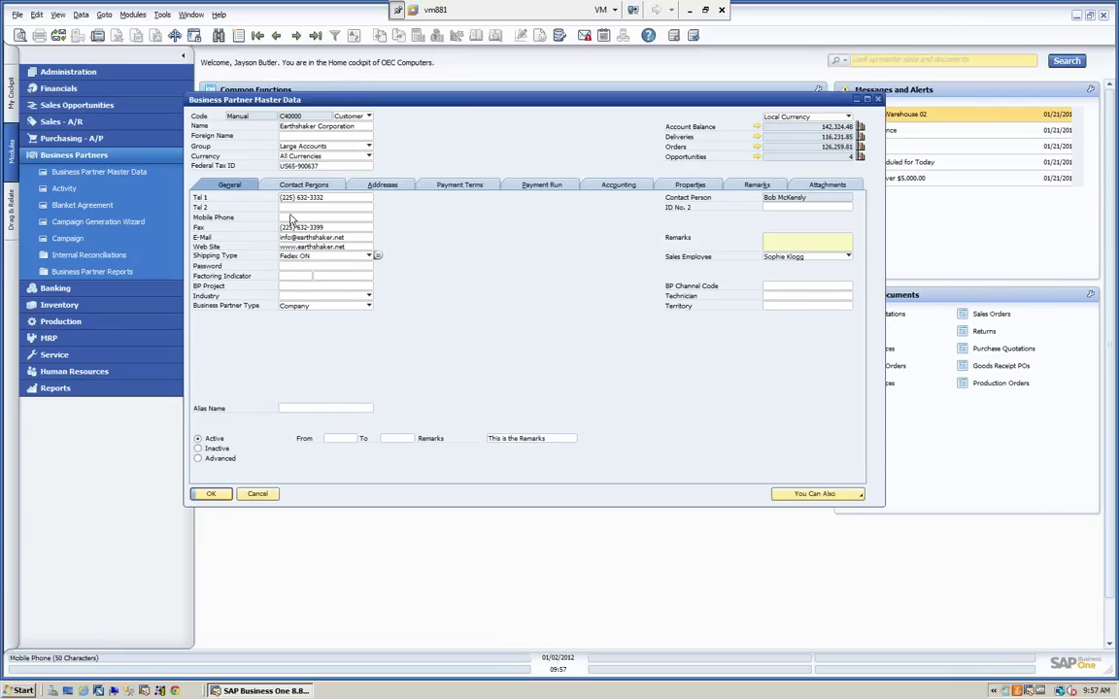
- Inspect the Foreign Name field and the available Currency and Group options in the business partner's header
left_click(293, 136)
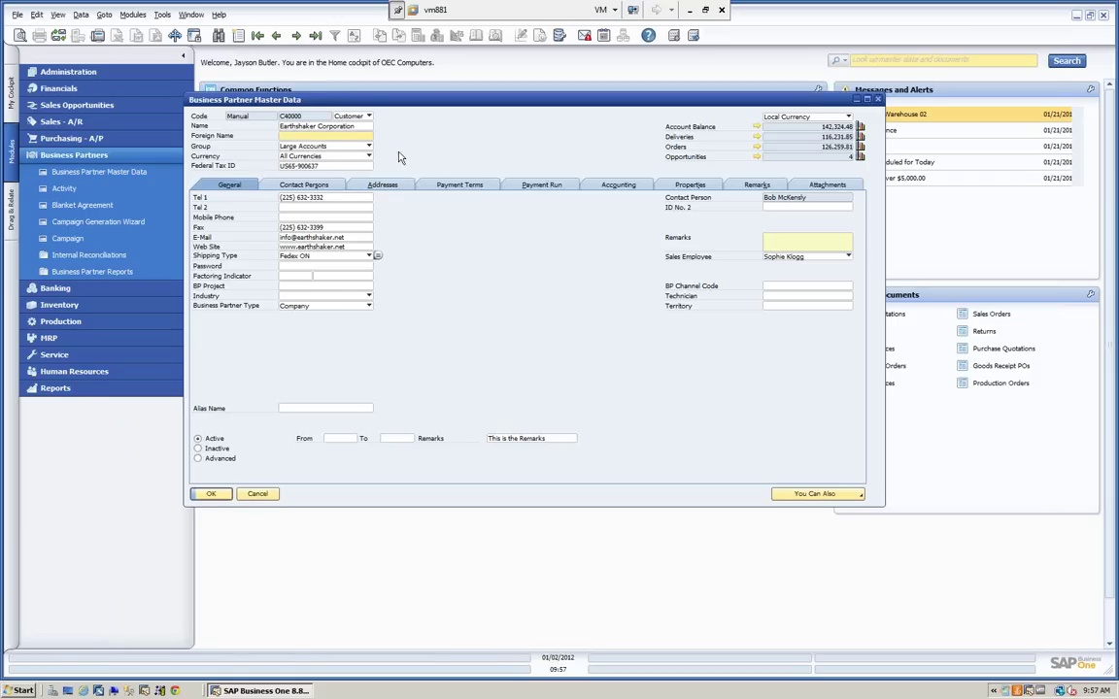
left_click(368, 156)
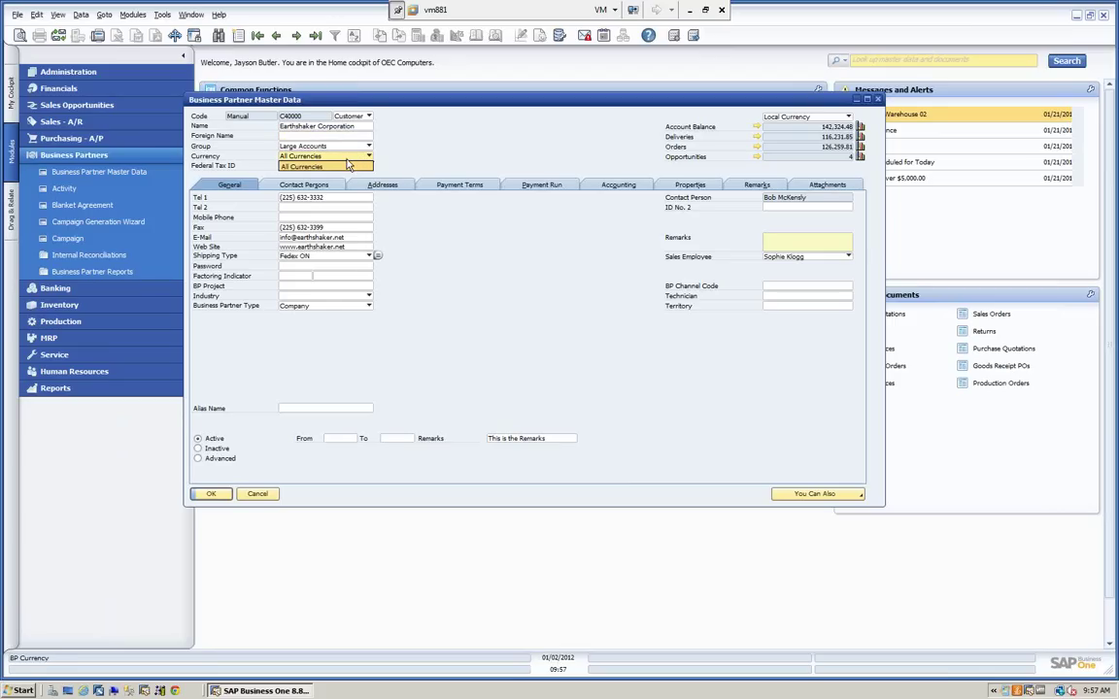
left_click(369, 146)
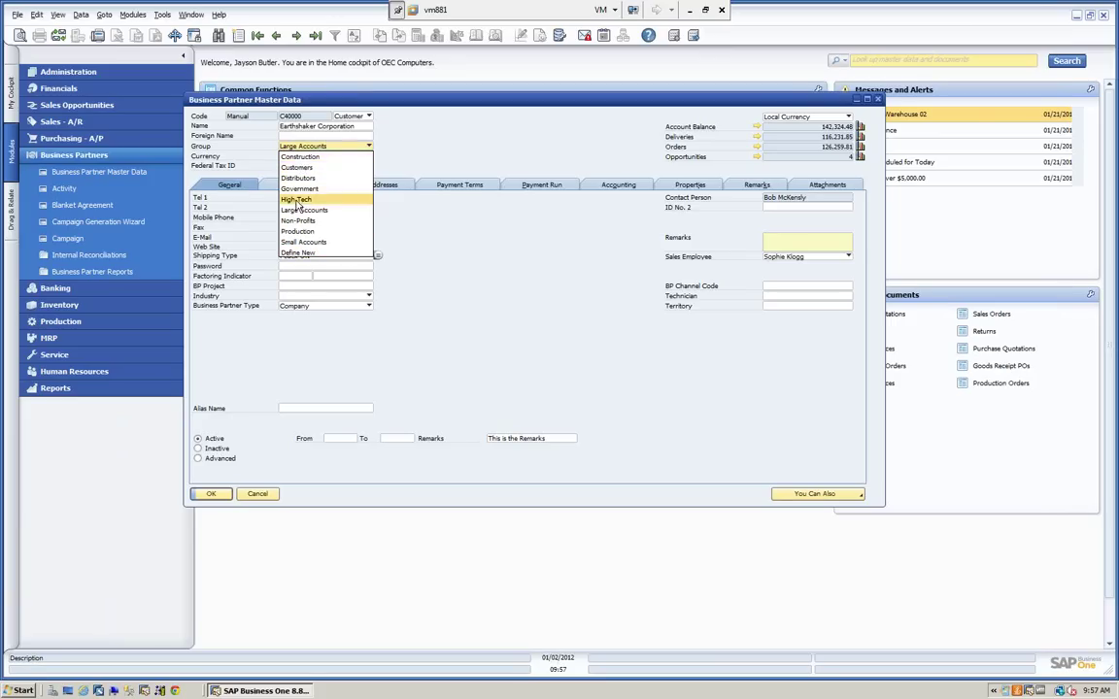
left_click(440, 147)
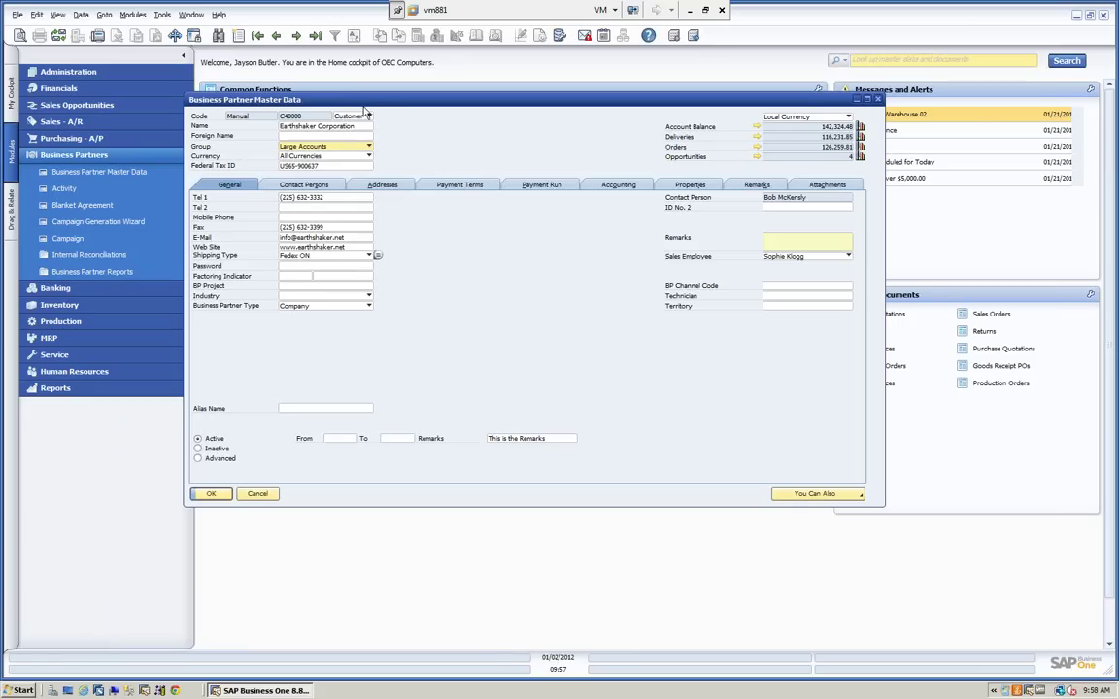
- Show the user-defined fields for the open business partner record
left_click_drag(225, 104, 232, 91)
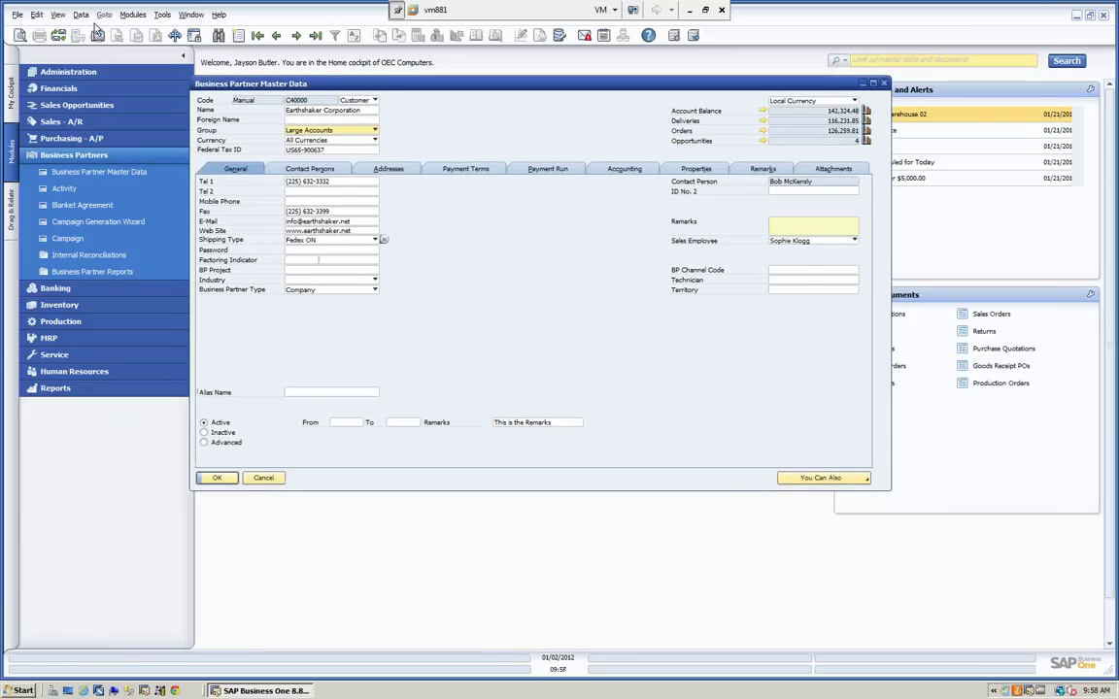
left_click(58, 16)
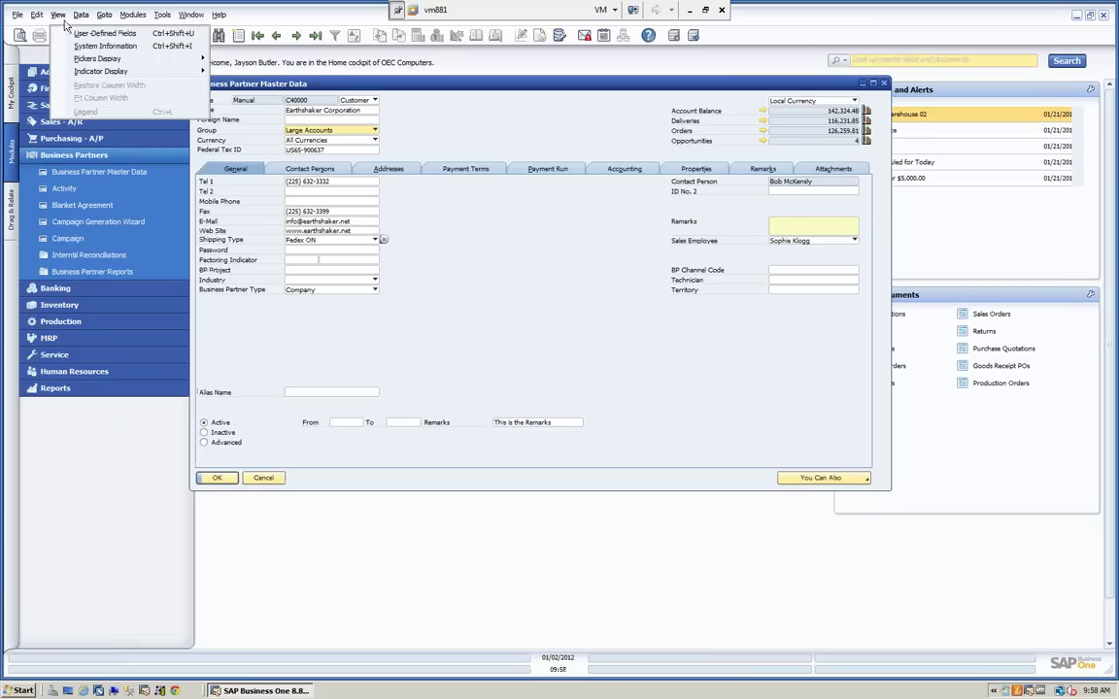
left_click(85, 34)
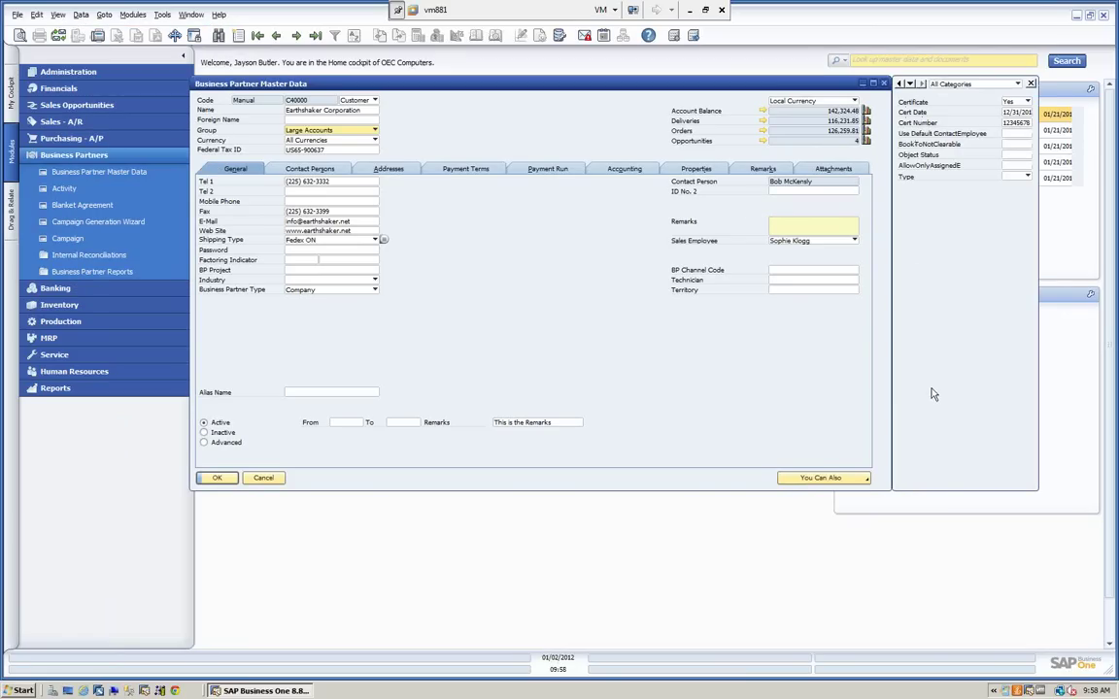
- Cycle the user-defined fields panel through docking left of and below the form, returning it to the form's right side
left_click(899, 84)
left_click_drag(684, 86, 782, 79)
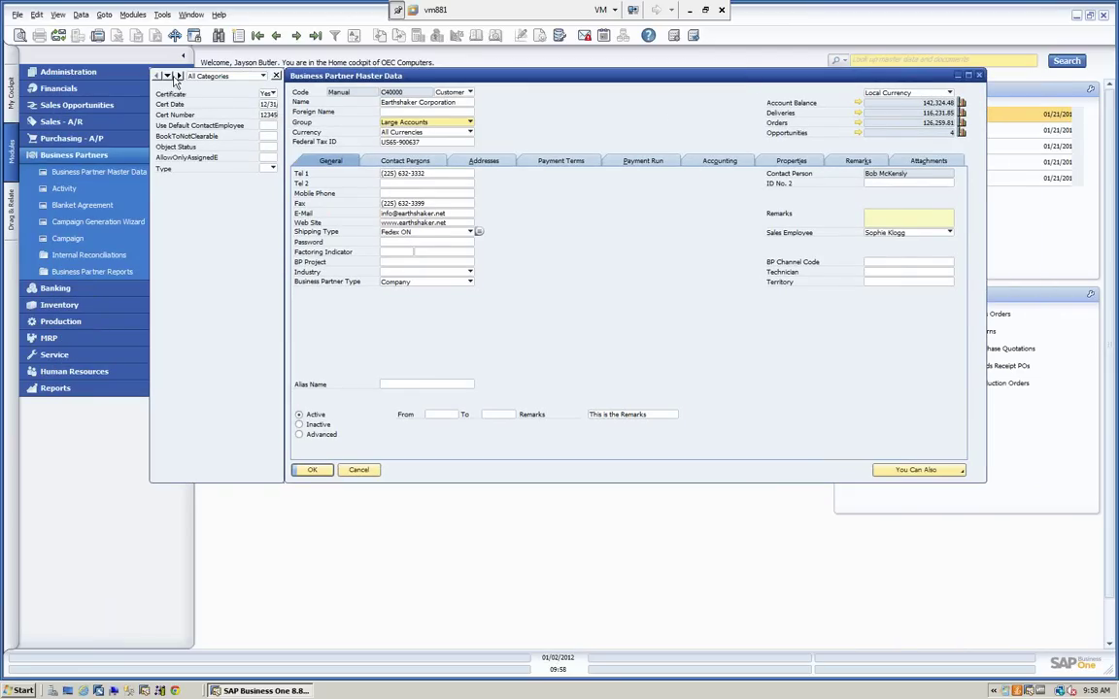
left_click(166, 77)
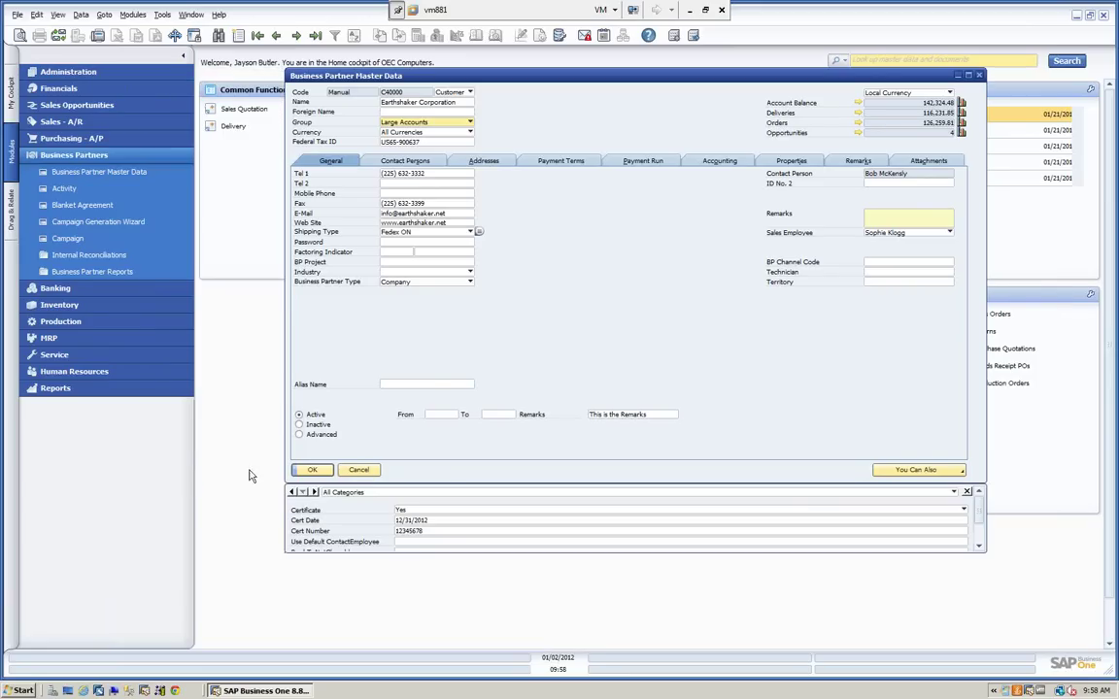
left_click(314, 493)
left_click(313, 493)
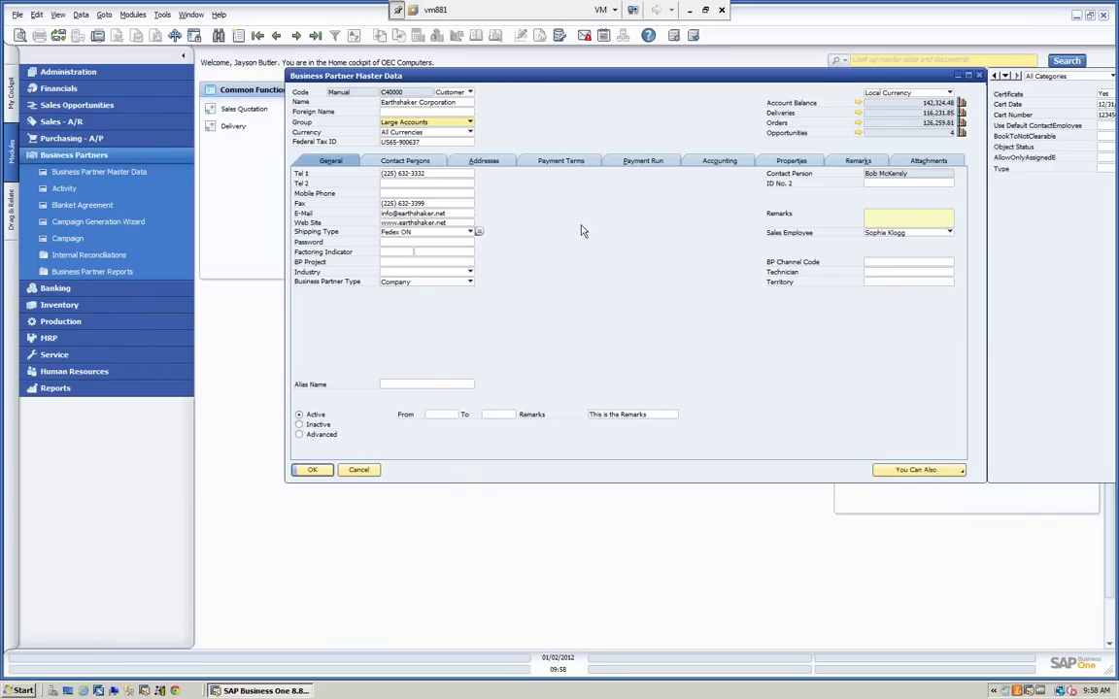
left_click_drag(476, 78, 393, 86)
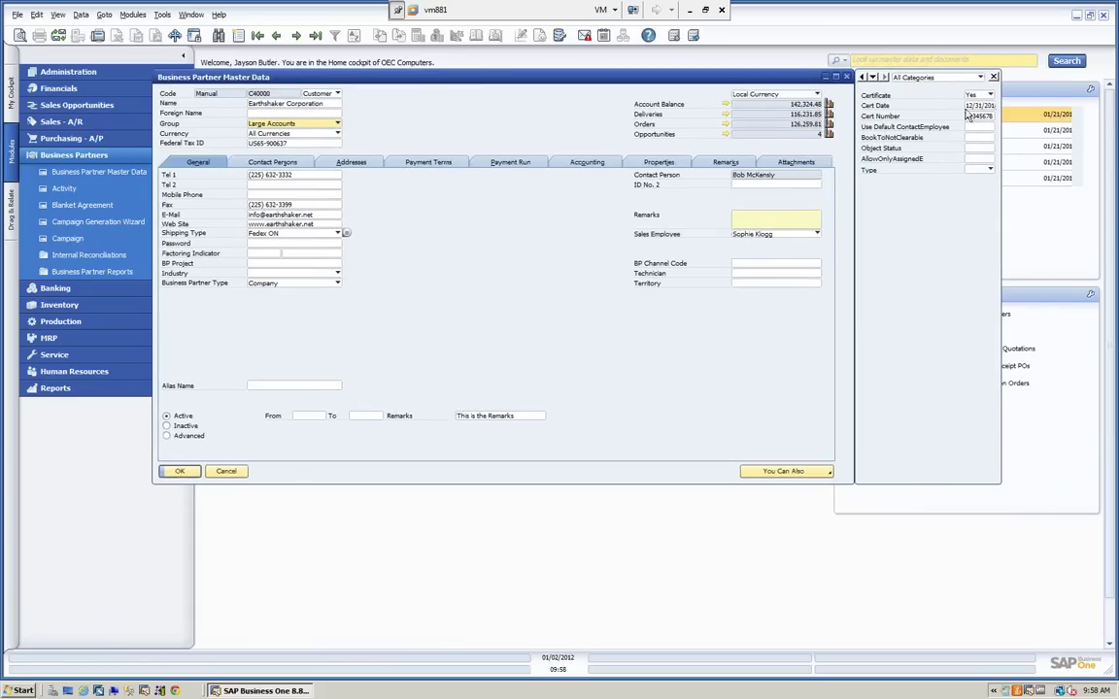
- Review the user-defined field categories and the Certificate options, and widen the panel to read the Cert Date and Cert Number fields
left_click(982, 79)
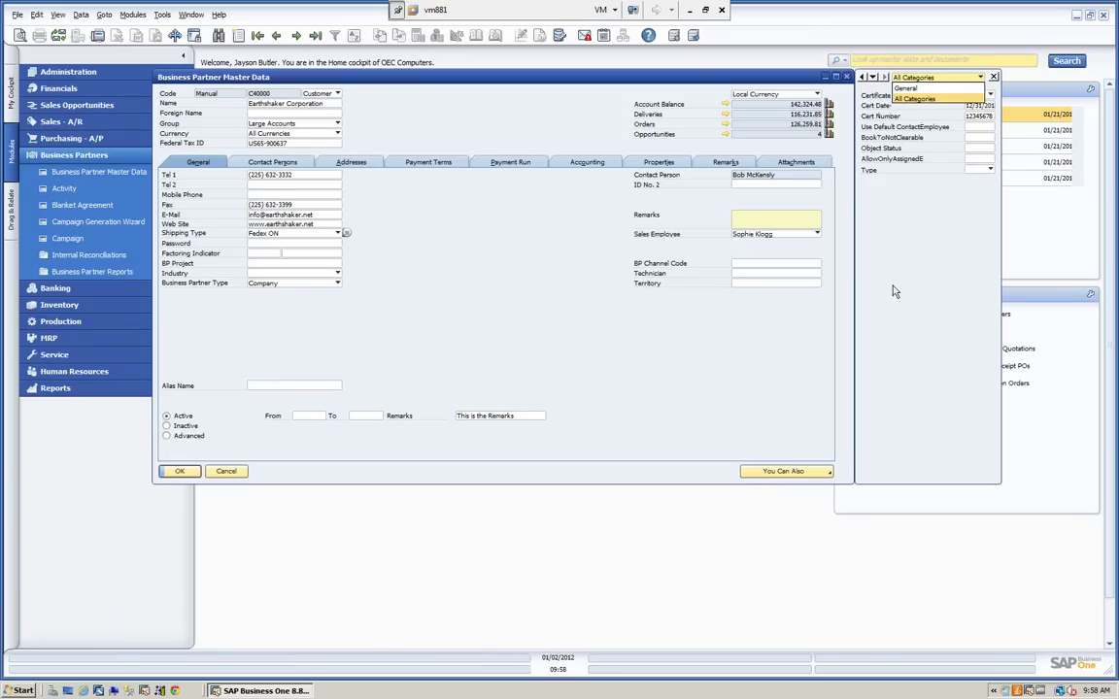
left_click(948, 79)
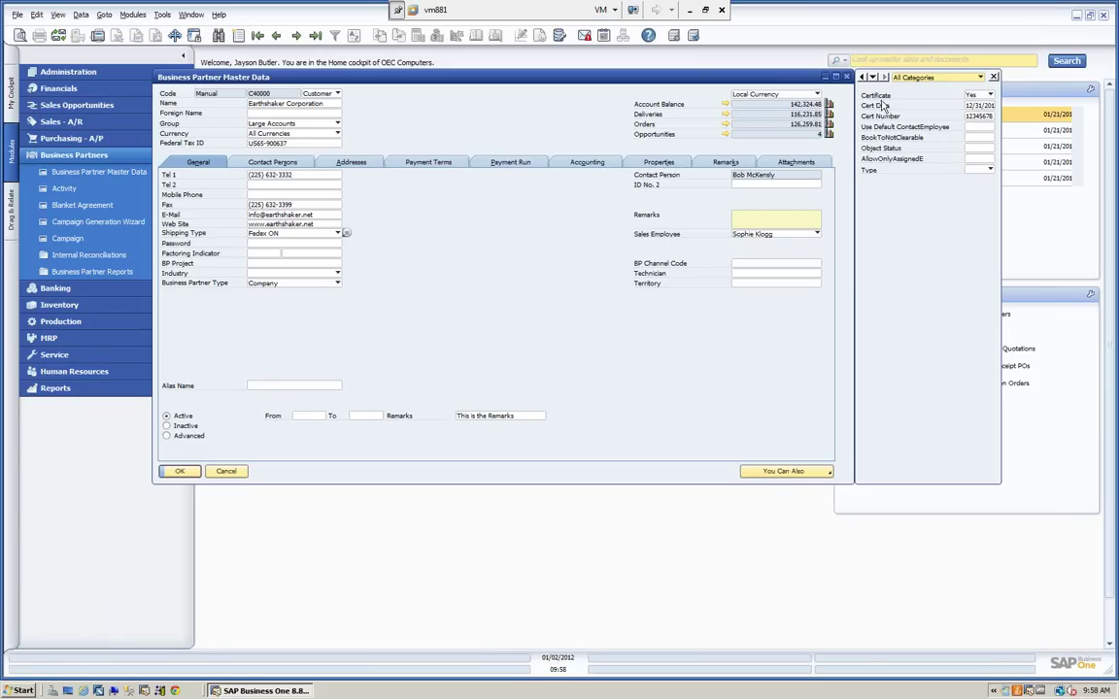
left_click(990, 95)
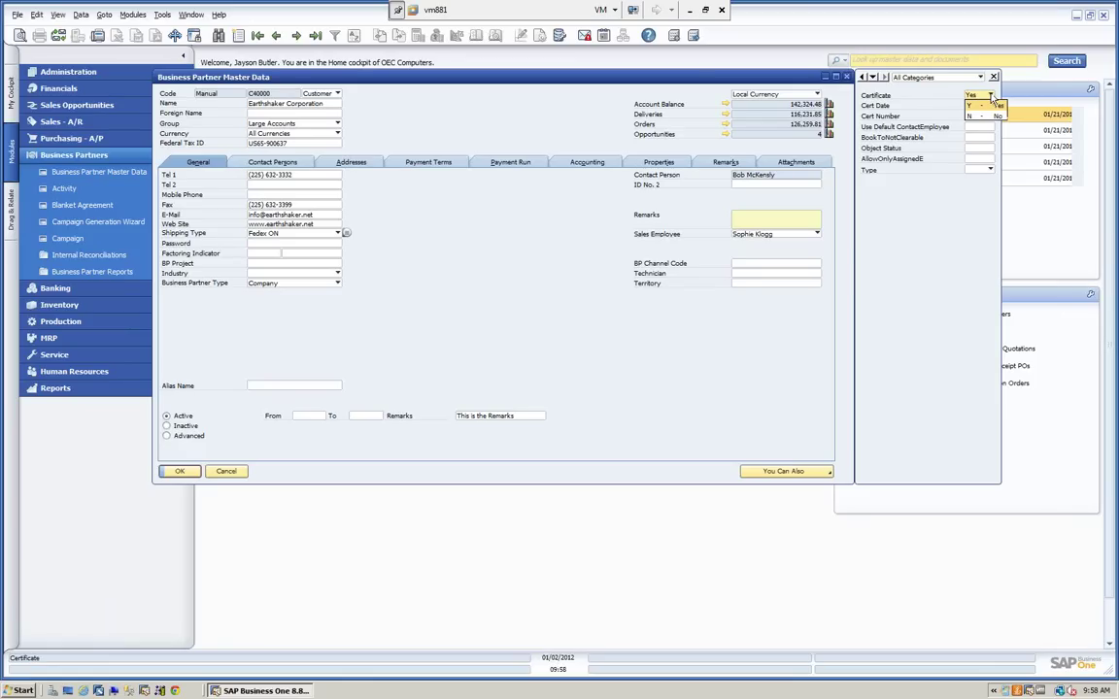
left_click(929, 110)
left_click(976, 107)
left_click_drag(1001, 103, 1051, 103)
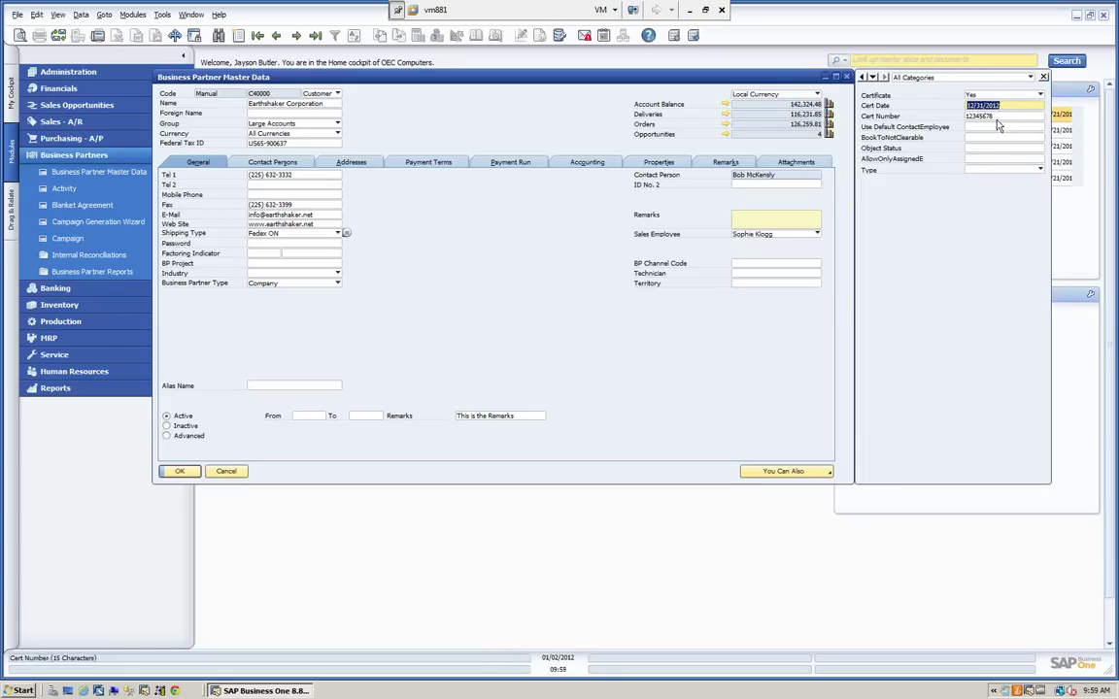
key("Tab")
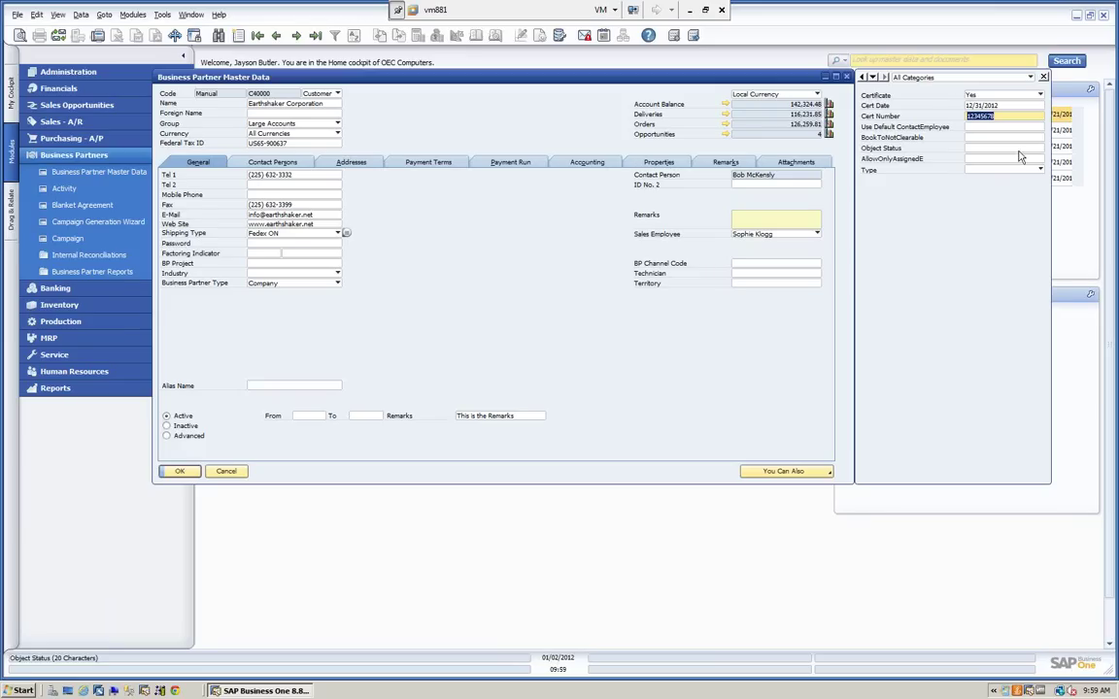
- Examine the Type field's options and its Define New table, closing the table without adding an entry
left_click(1041, 171)
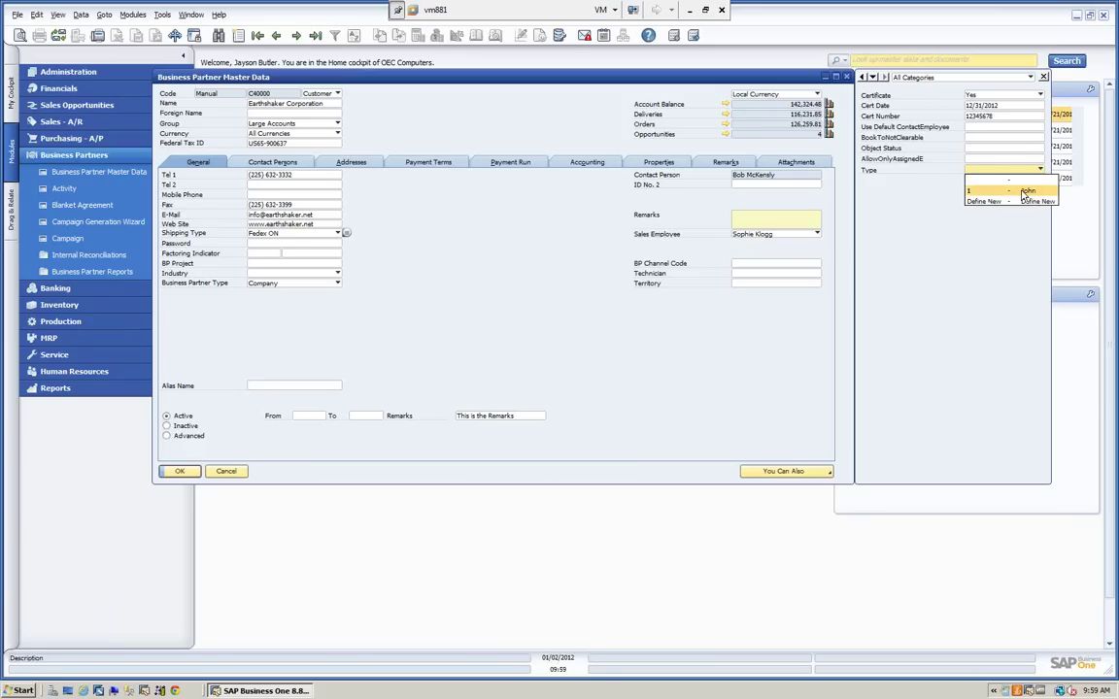
left_click(986, 201)
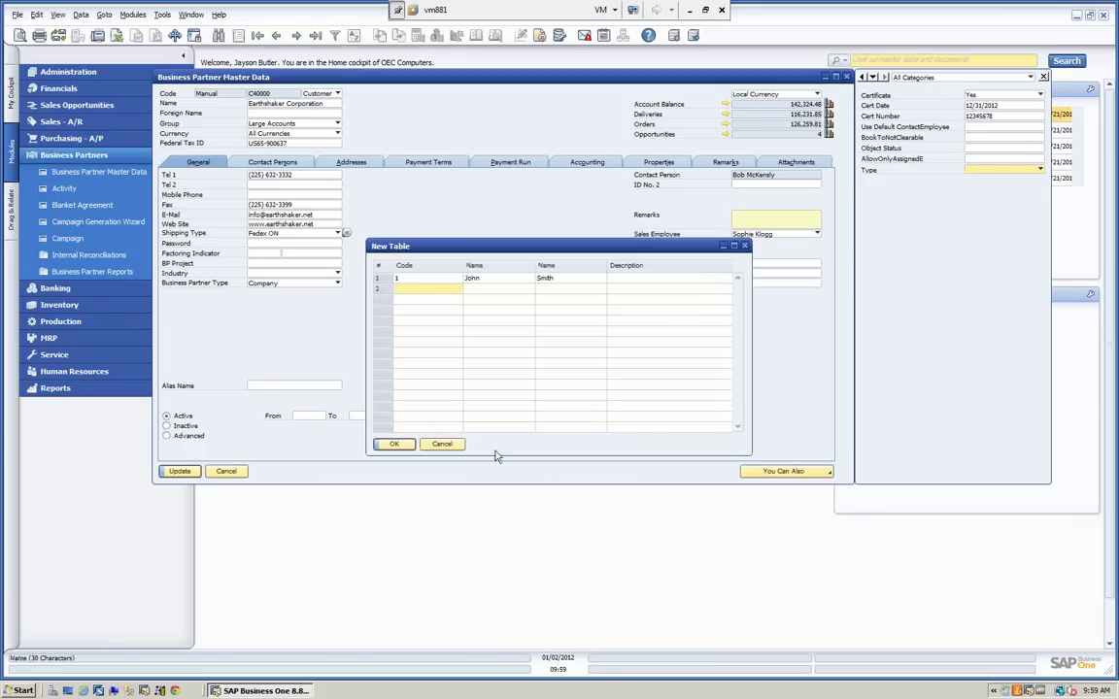
left_click(442, 443)
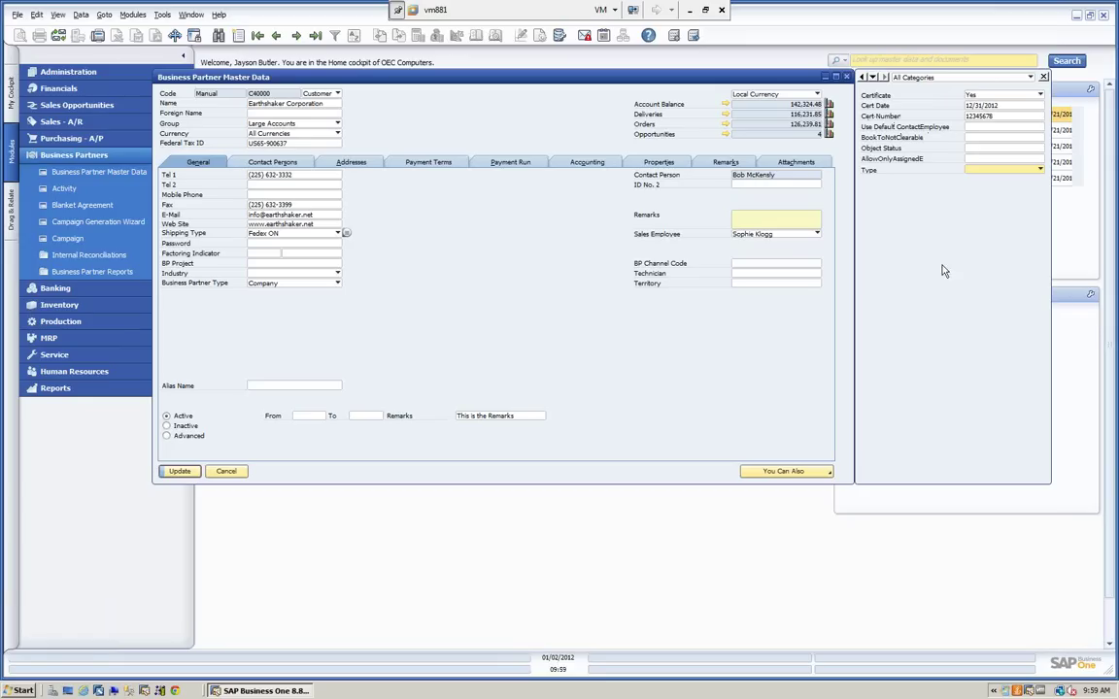
- Compare the Ship To address, including its Dock Number field, with the Bill To address, and close the record without saving
left_click(354, 165)
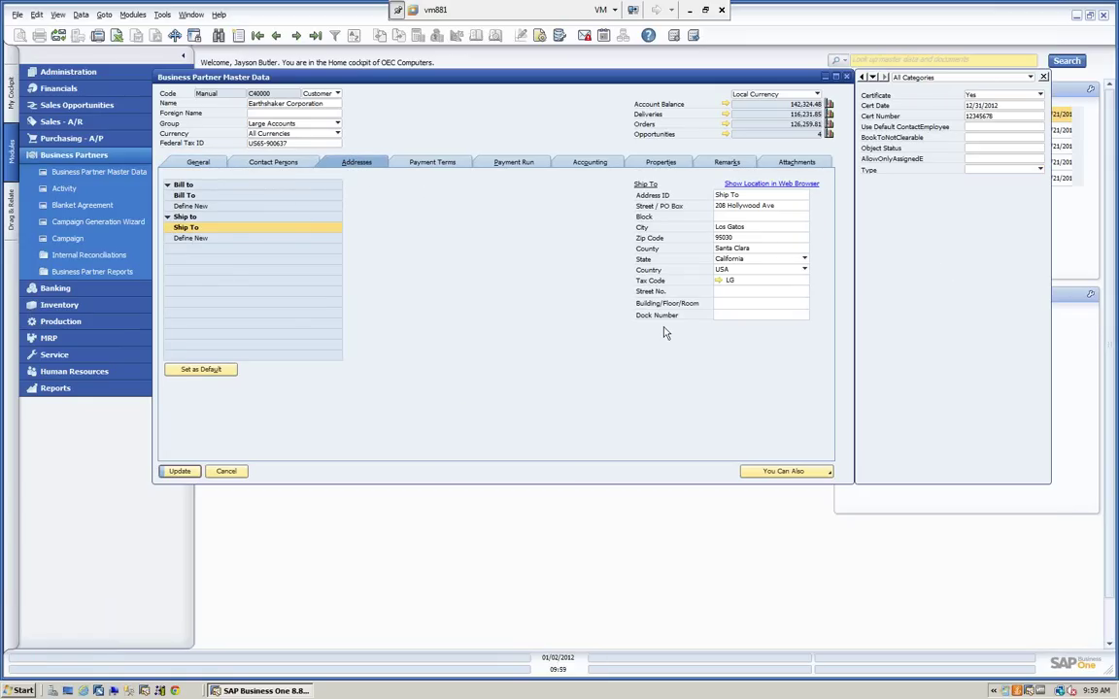
left_click(729, 316)
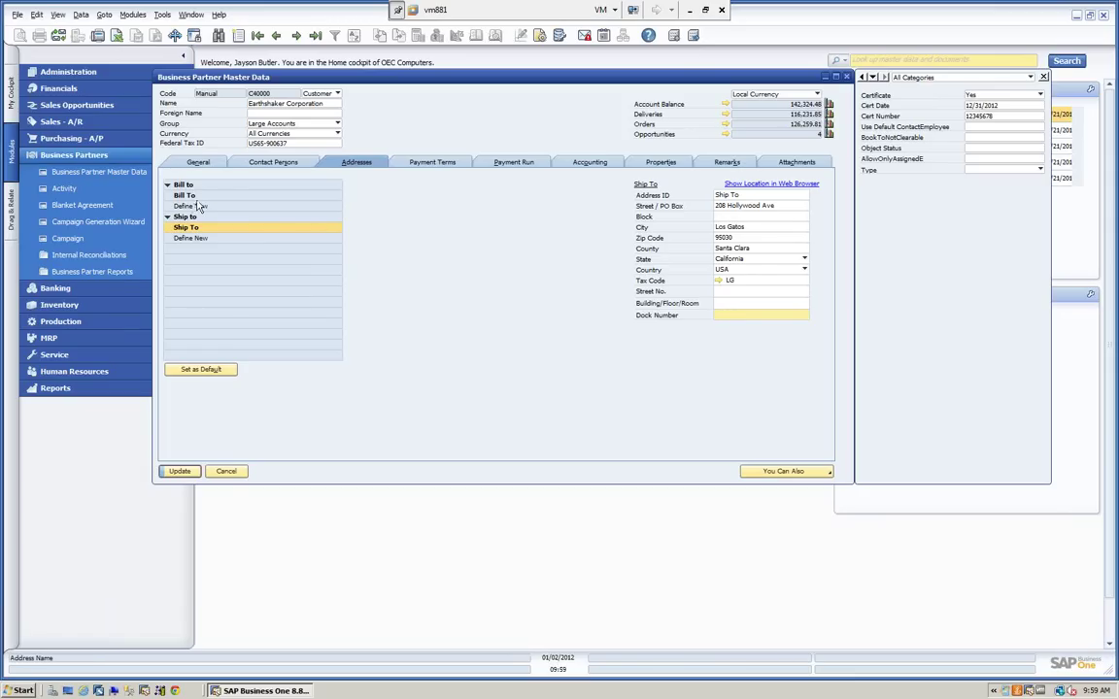
left_click(185, 195)
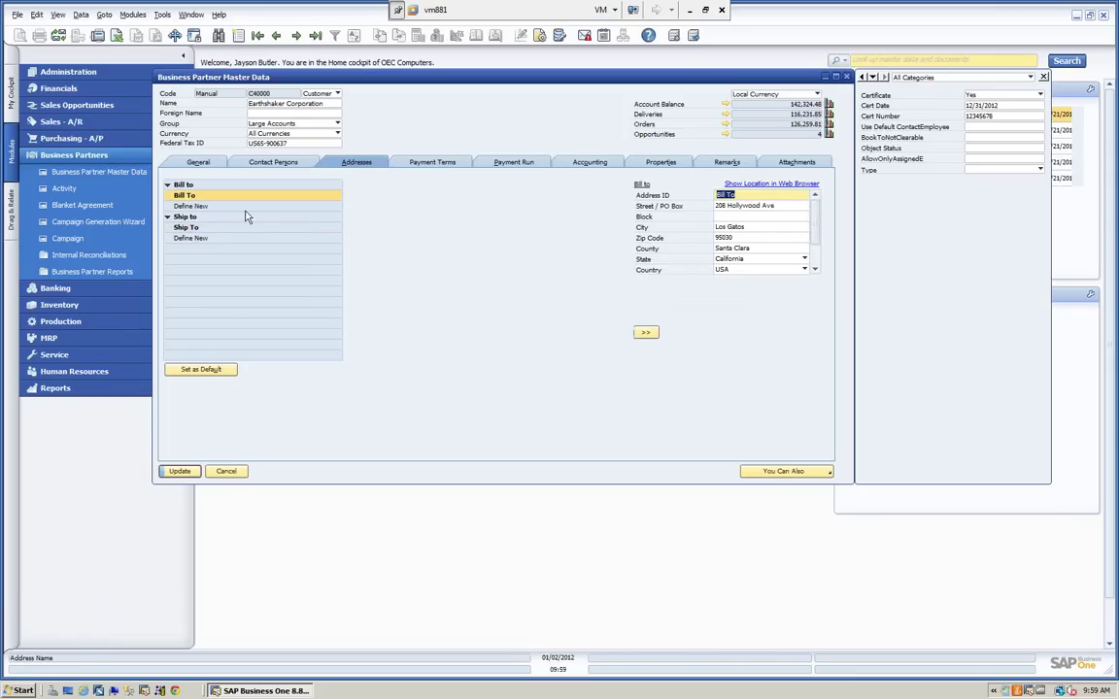
left_click(189, 227)
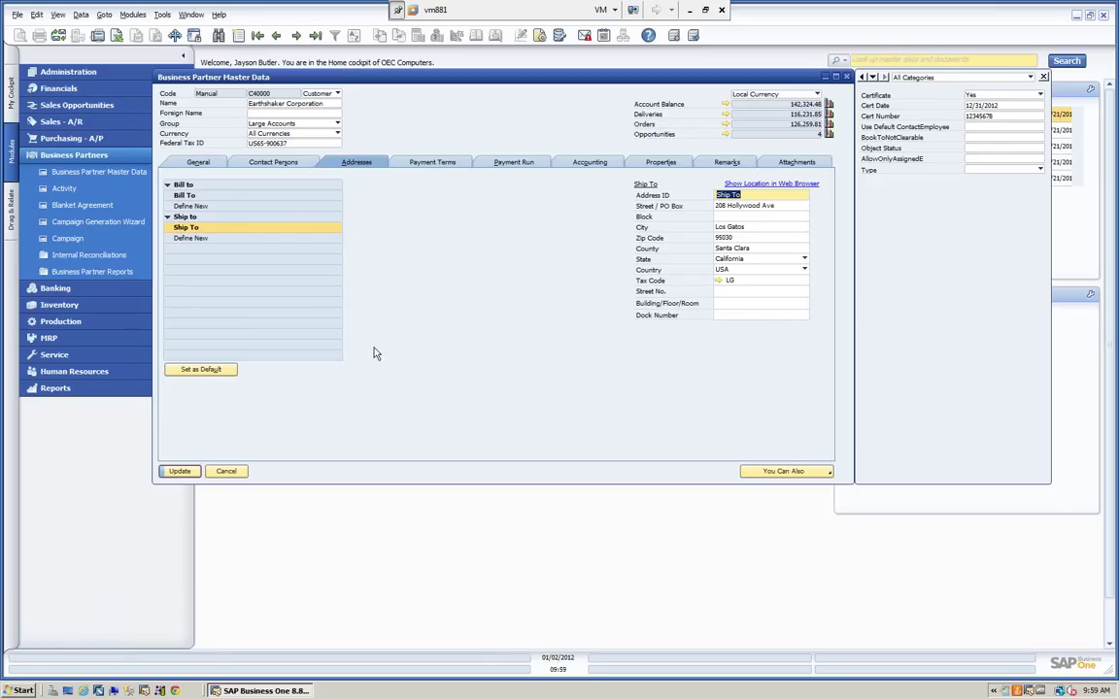
left_click(226, 471)
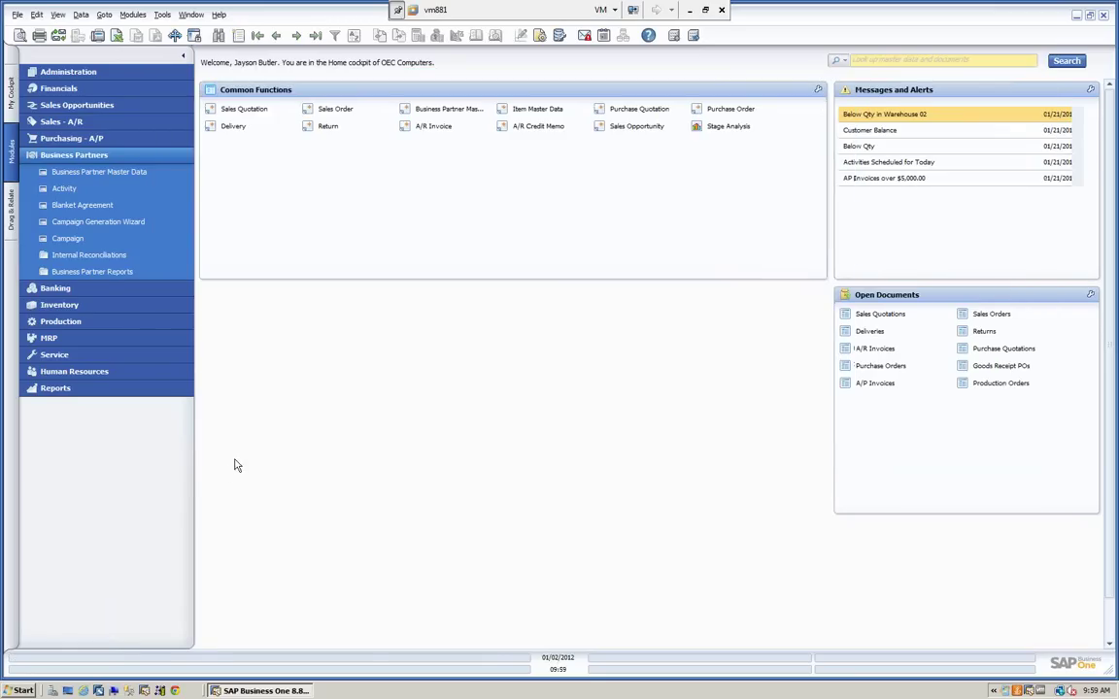
- Open the Warehouses setup form under the inventory setup in Administration
left_click(116, 157)
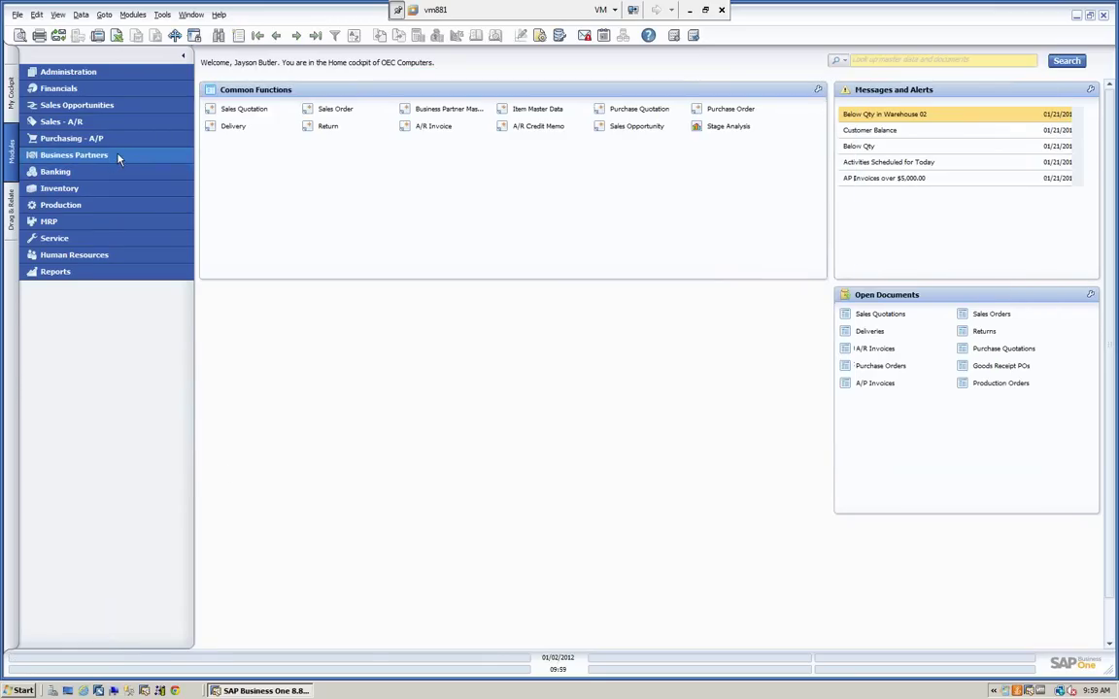
left_click(102, 74)
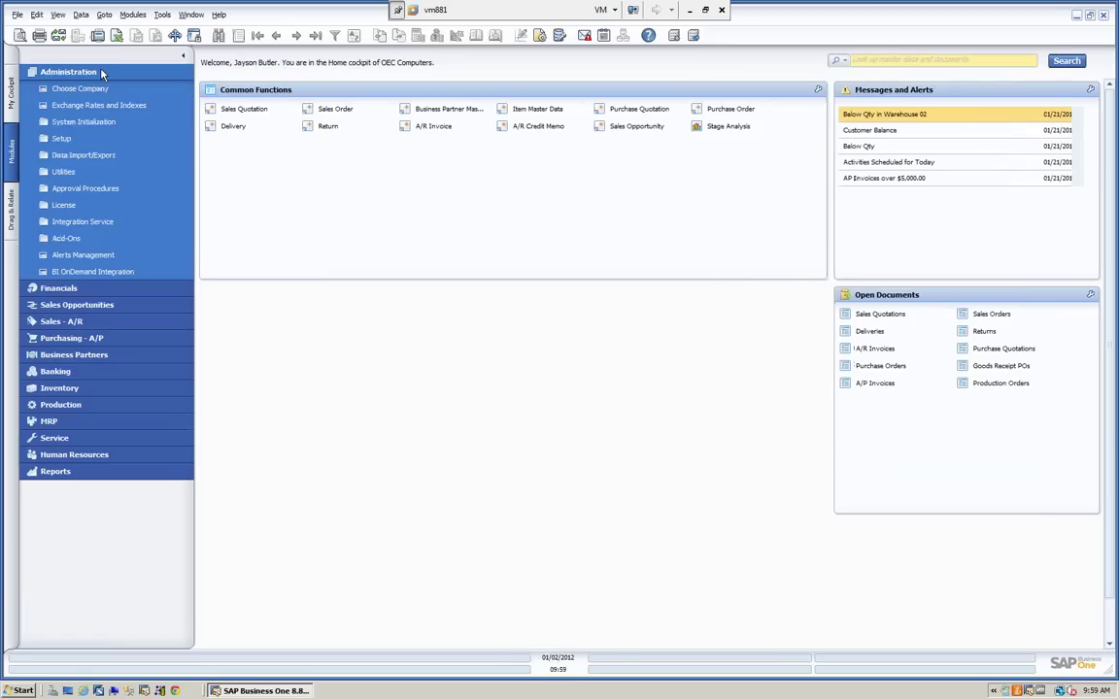
left_click(62, 138)
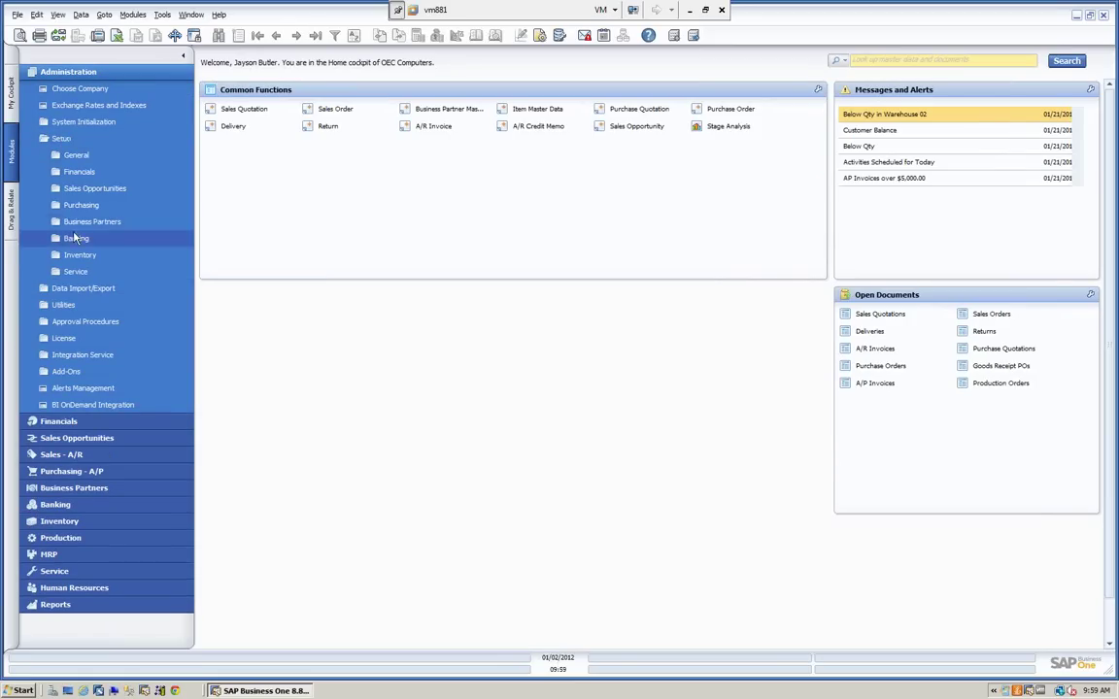
left_click(80, 256)
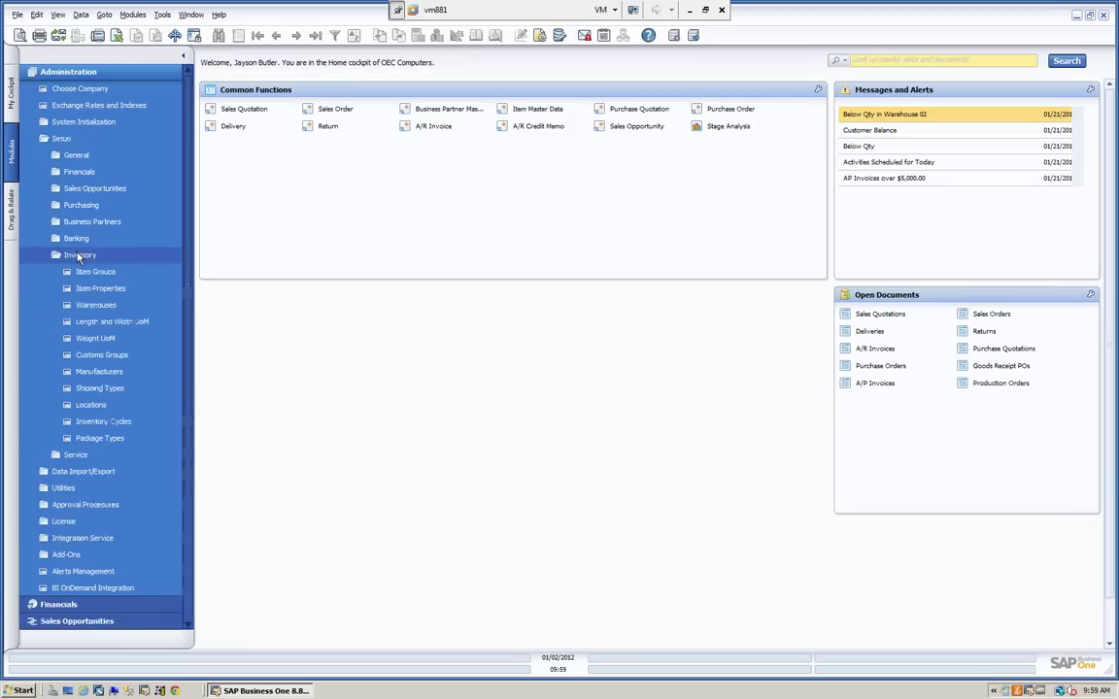
left_click(94, 305)
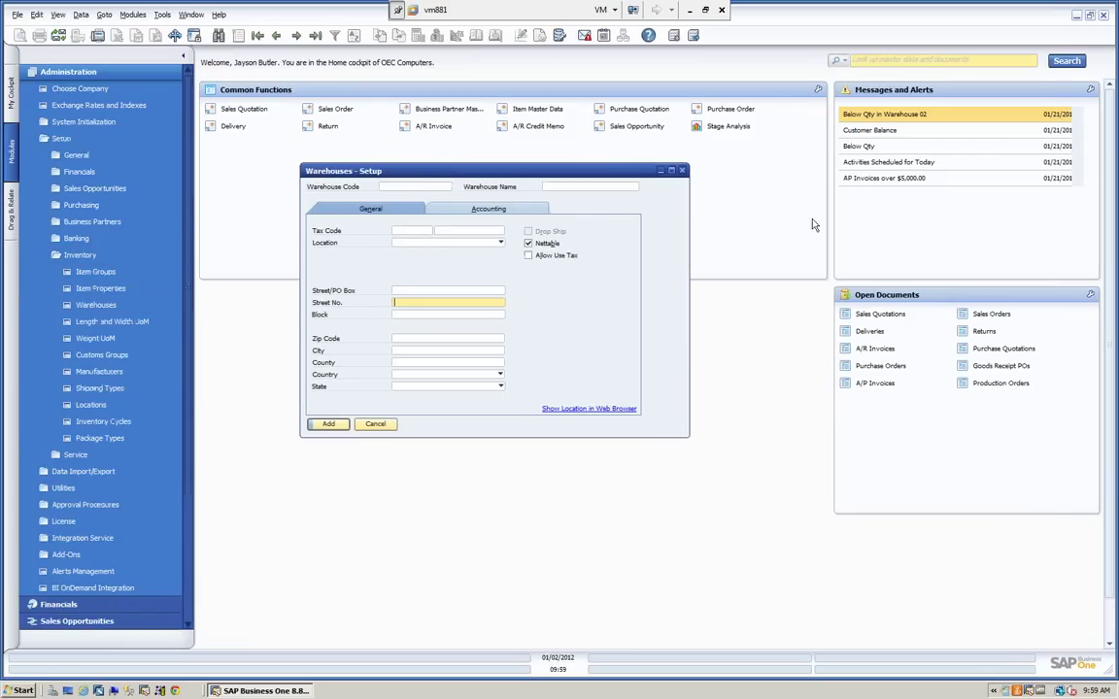
- Display the warehouse form's user-defined fields, examine the Owner field, and hide the fields again
left_click(57, 16)
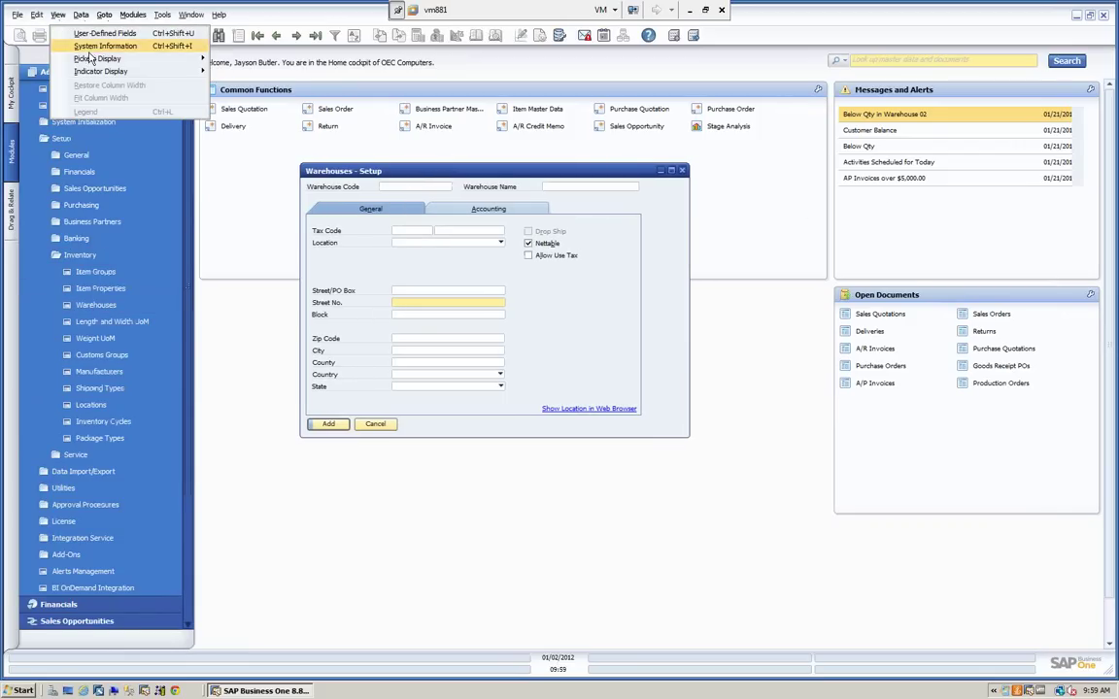
left_click(85, 29)
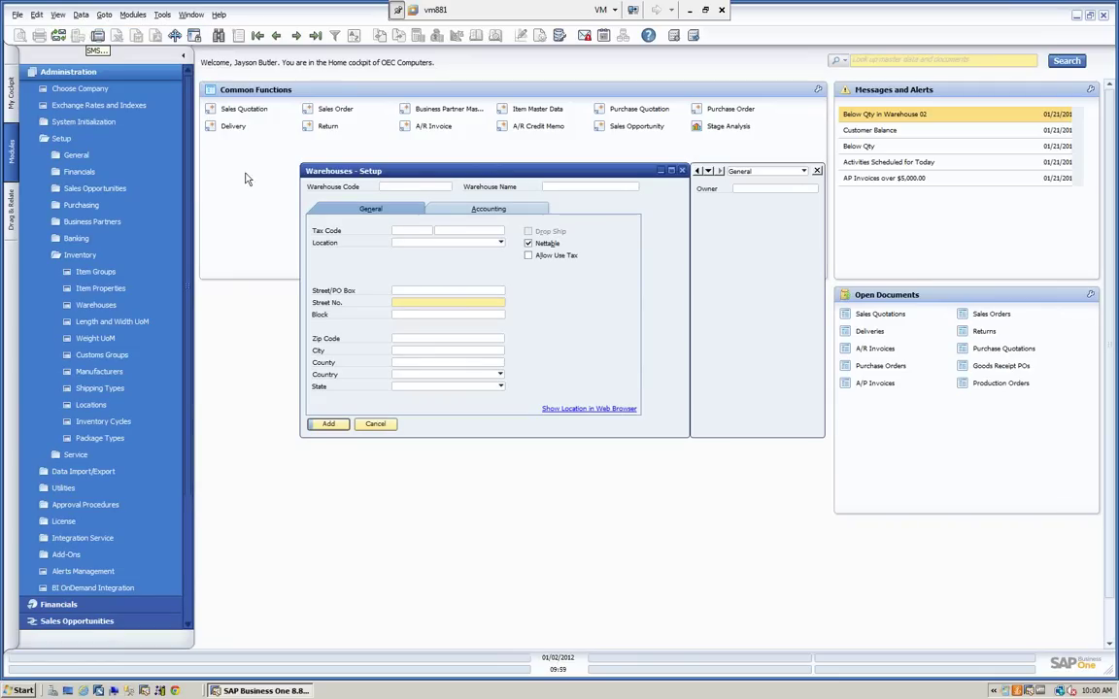
left_click(774, 190)
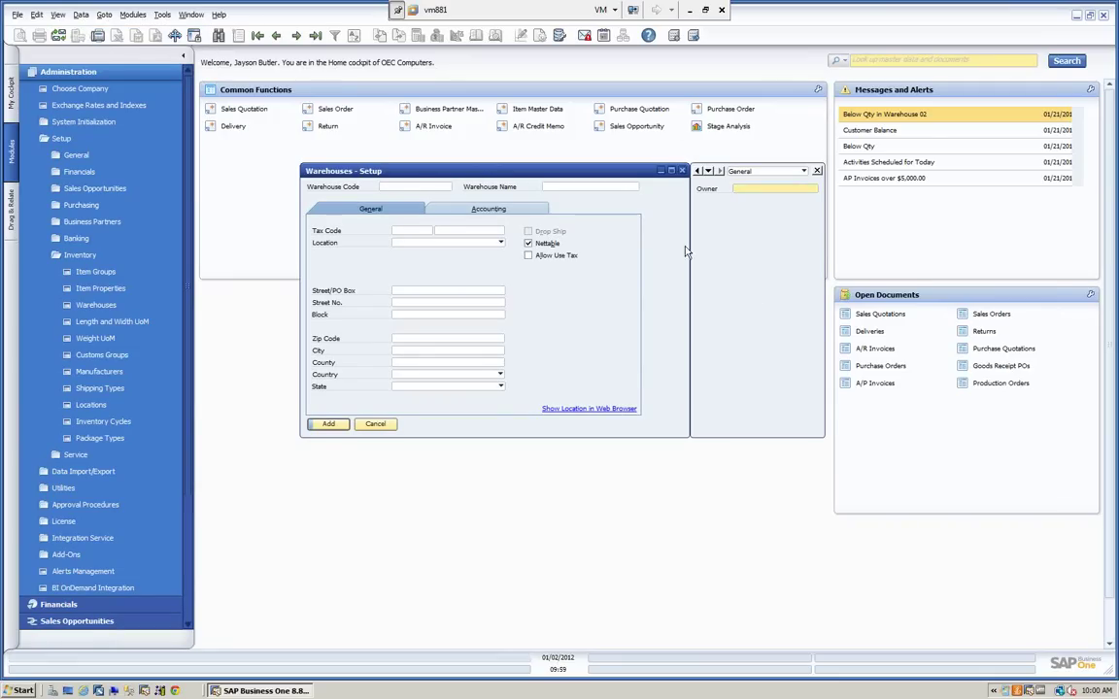
left_click(817, 171)
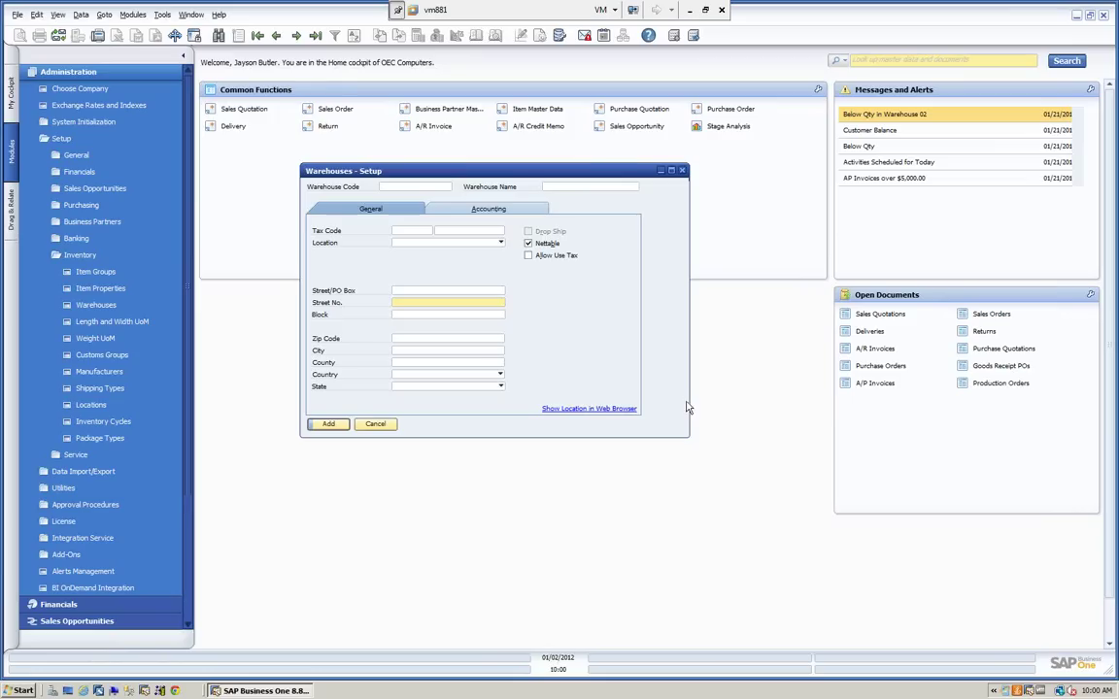
- Redisplay the warehouse form's user-defined fields and close the form without adding a warehouse
left_click(58, 14)
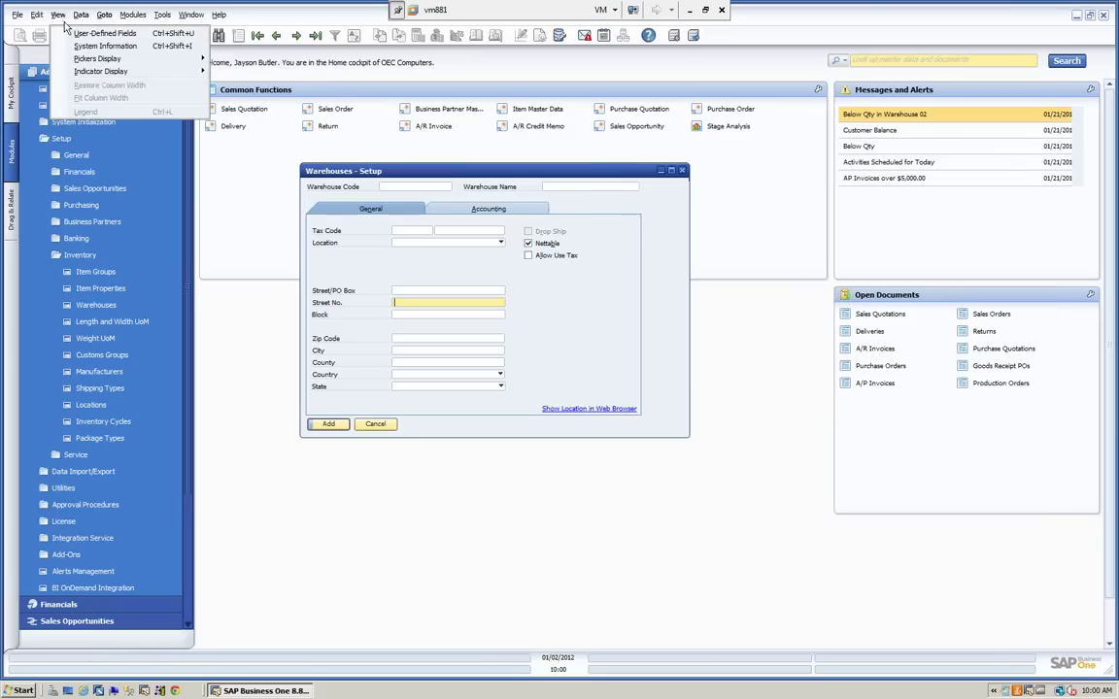
left_click(89, 35)
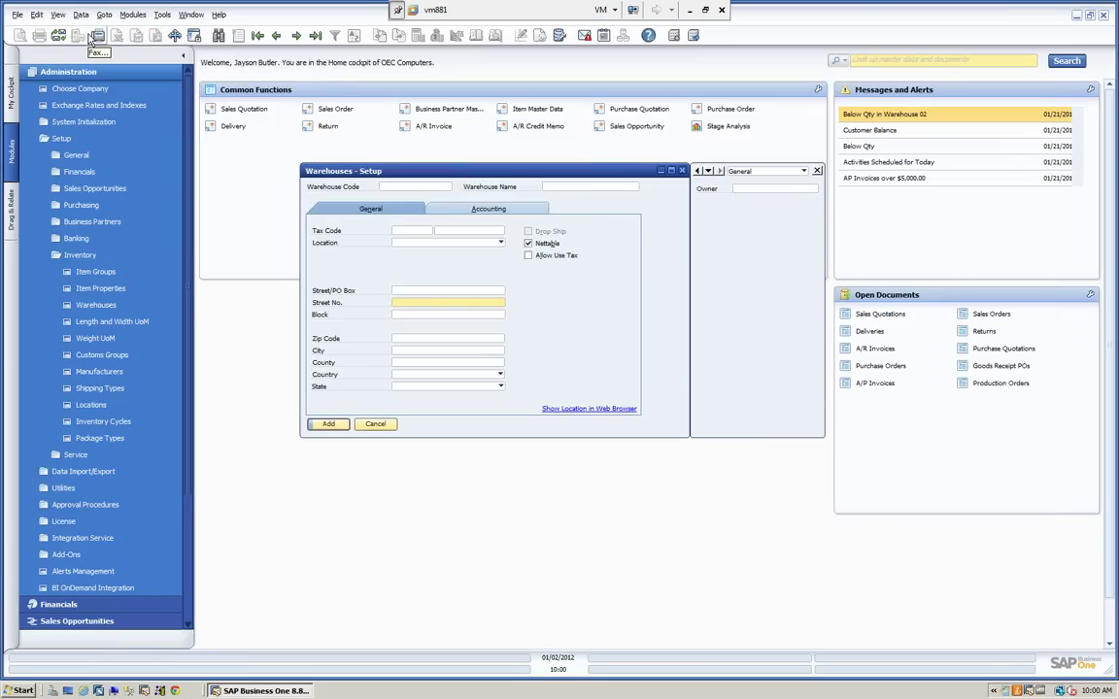
left_click(332, 426)
left_click(375, 424)
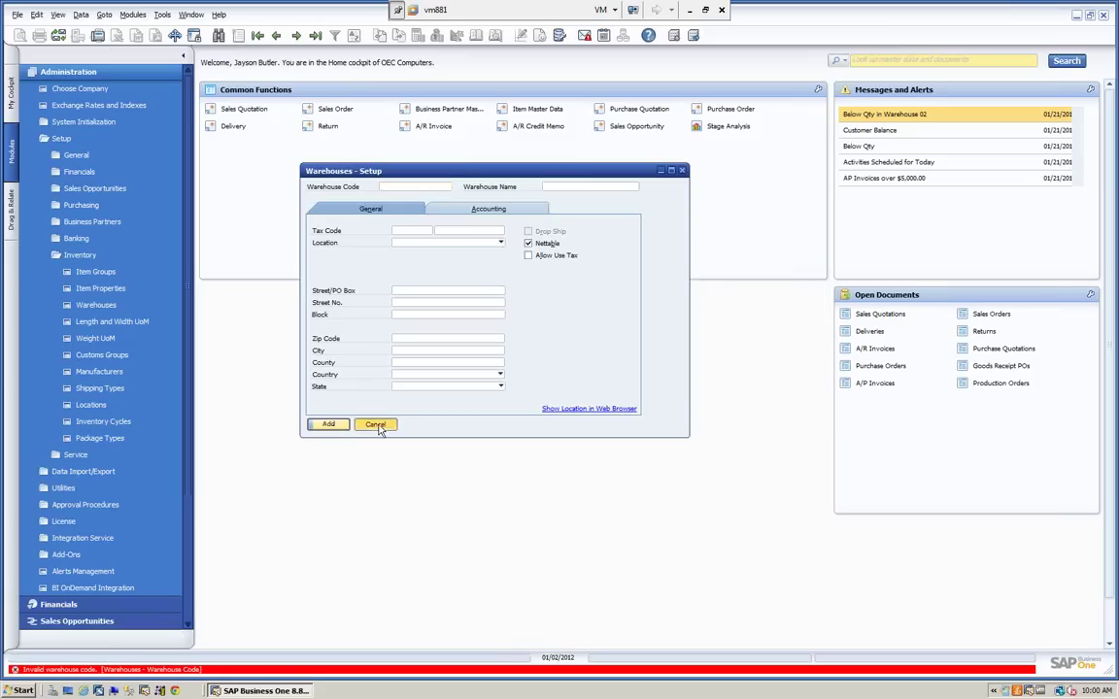
- Reopen Business Partner Master Data, look over its user-defined fields across all categories, and close the form
left_click(60, 73)
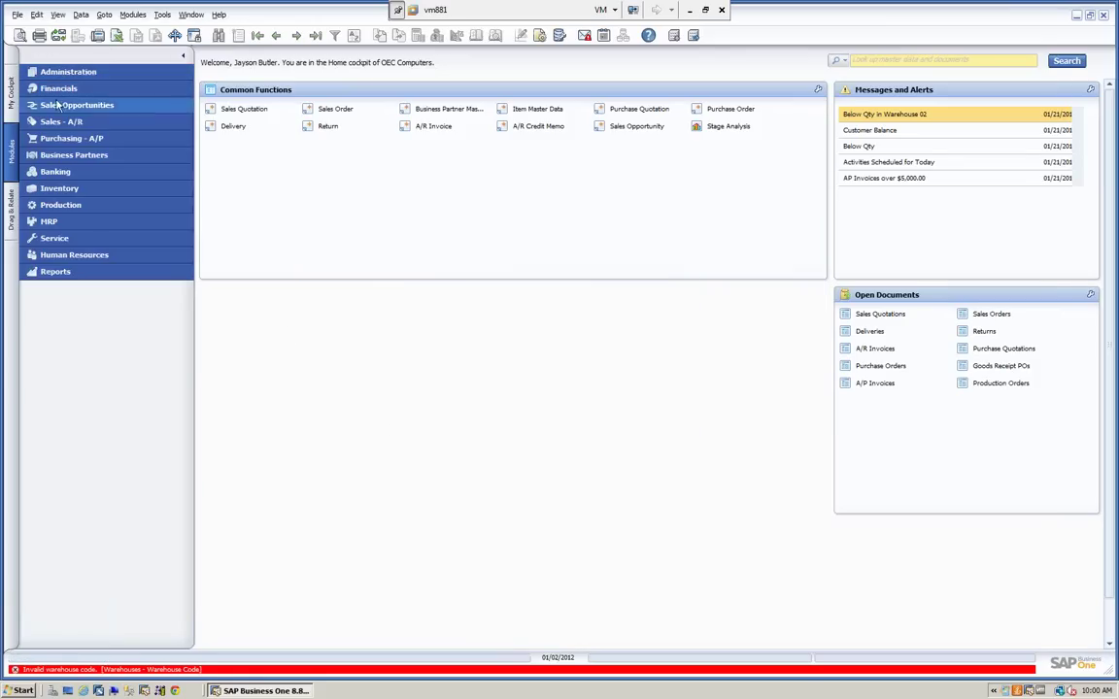
left_click(70, 156)
left_click(87, 172)
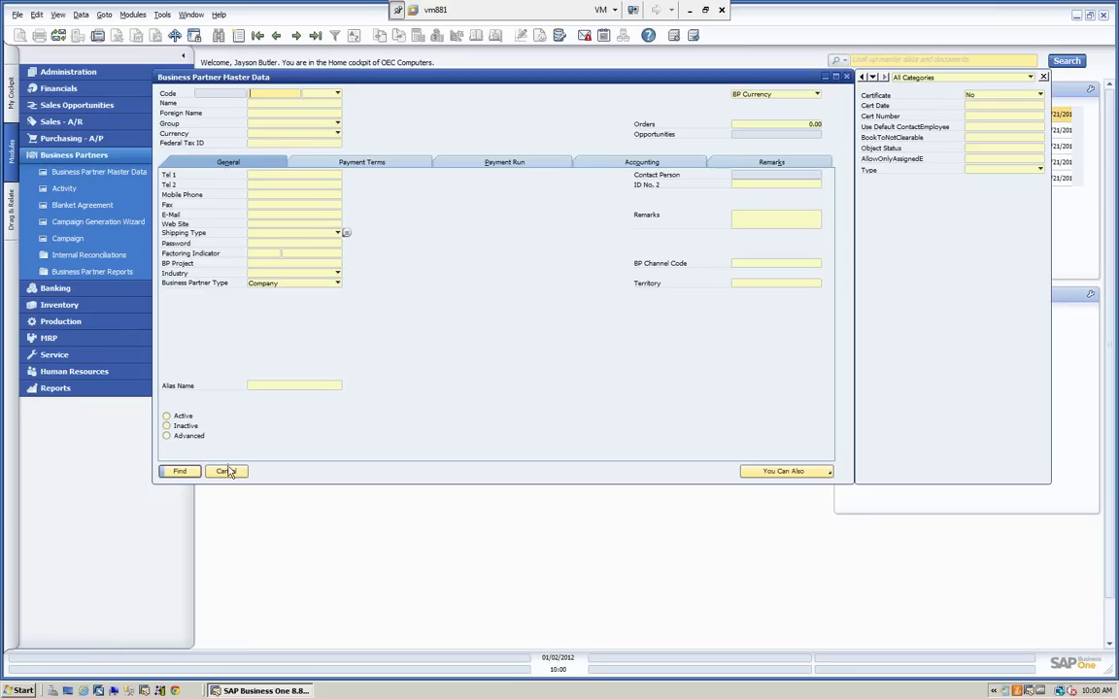
left_click(226, 472)
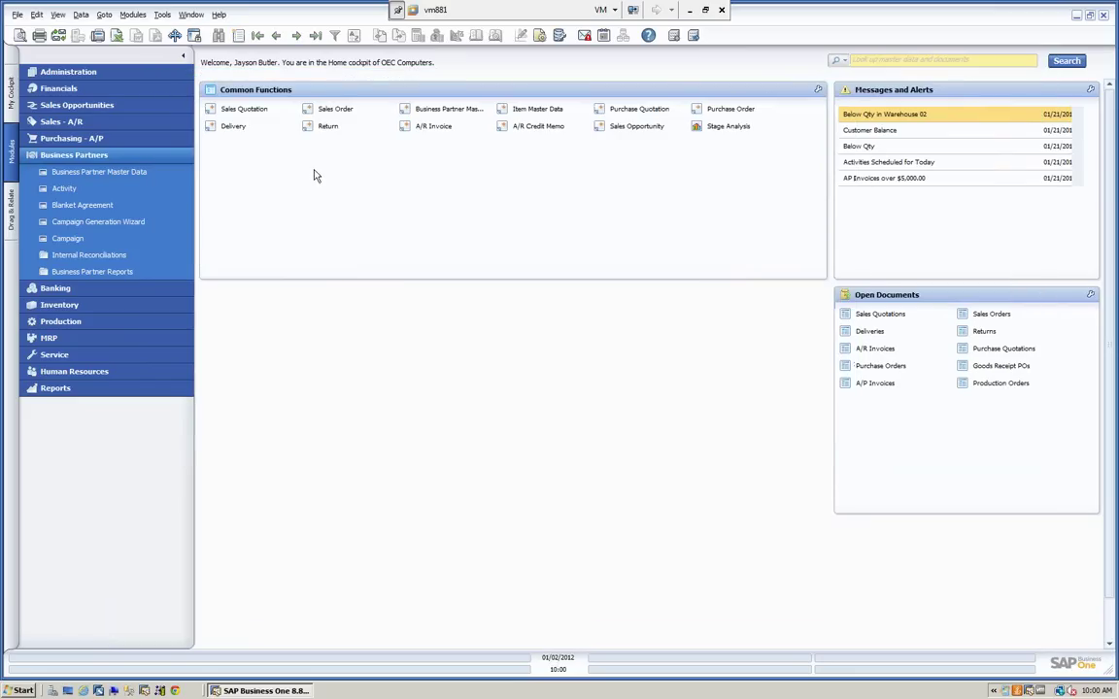
- Open the User-Defined Tables setup, browse the existing tables, and enlarge the window to show more rows
left_click(161, 16)
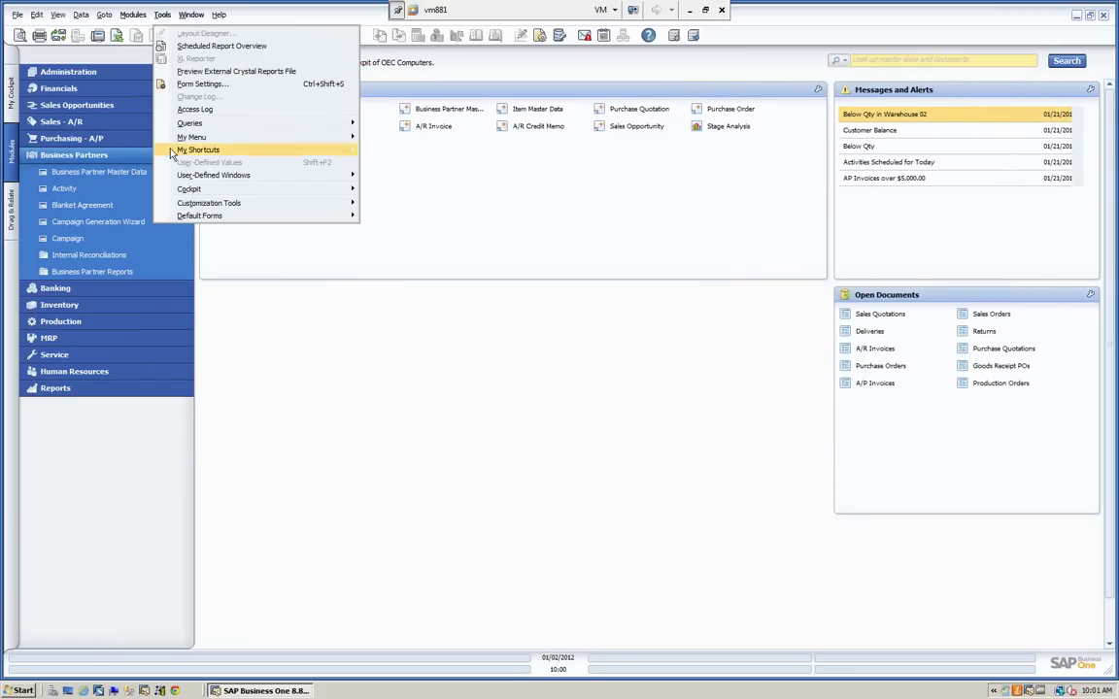
mouse_move(215, 207)
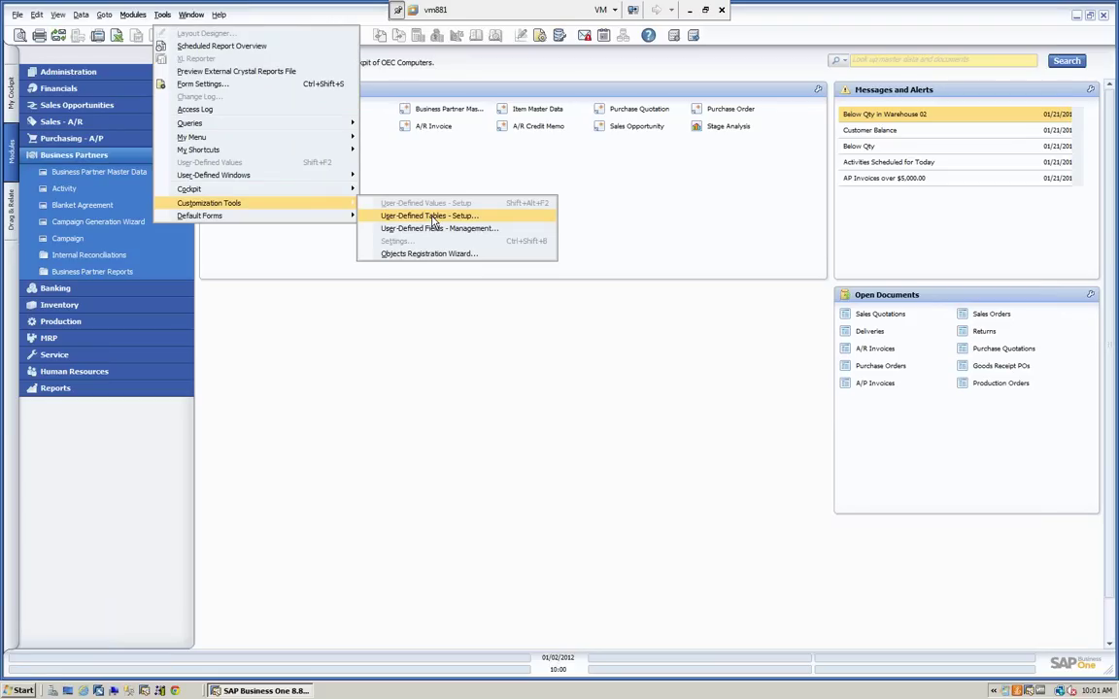
left_click(433, 216)
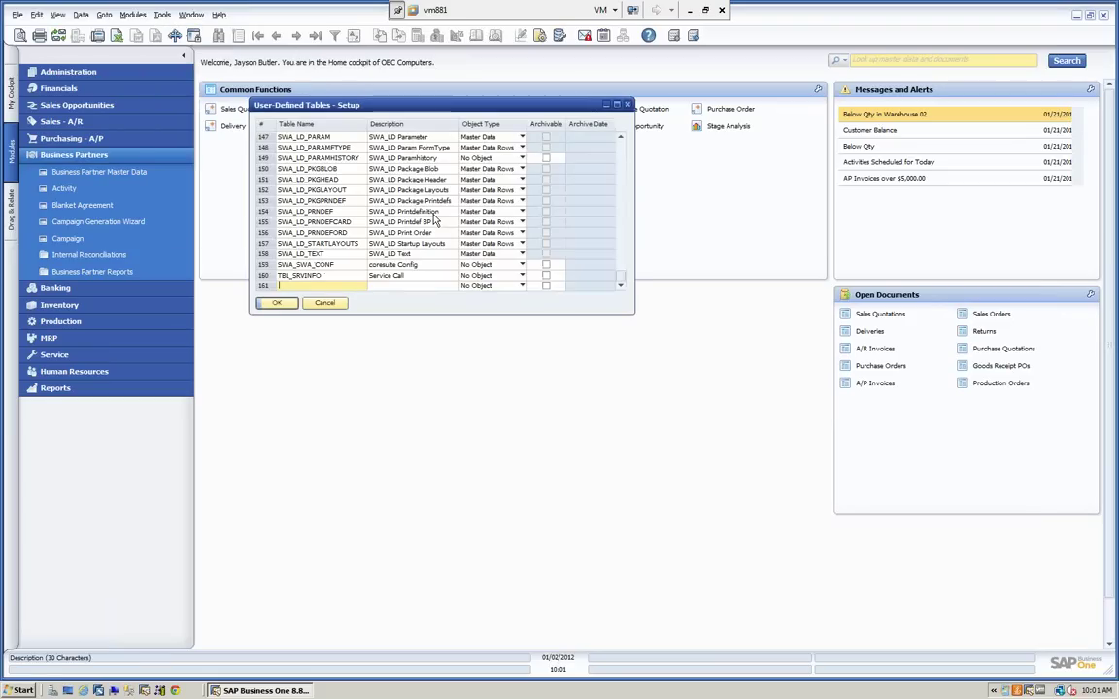
left_click_drag(620, 279, 622, 214)
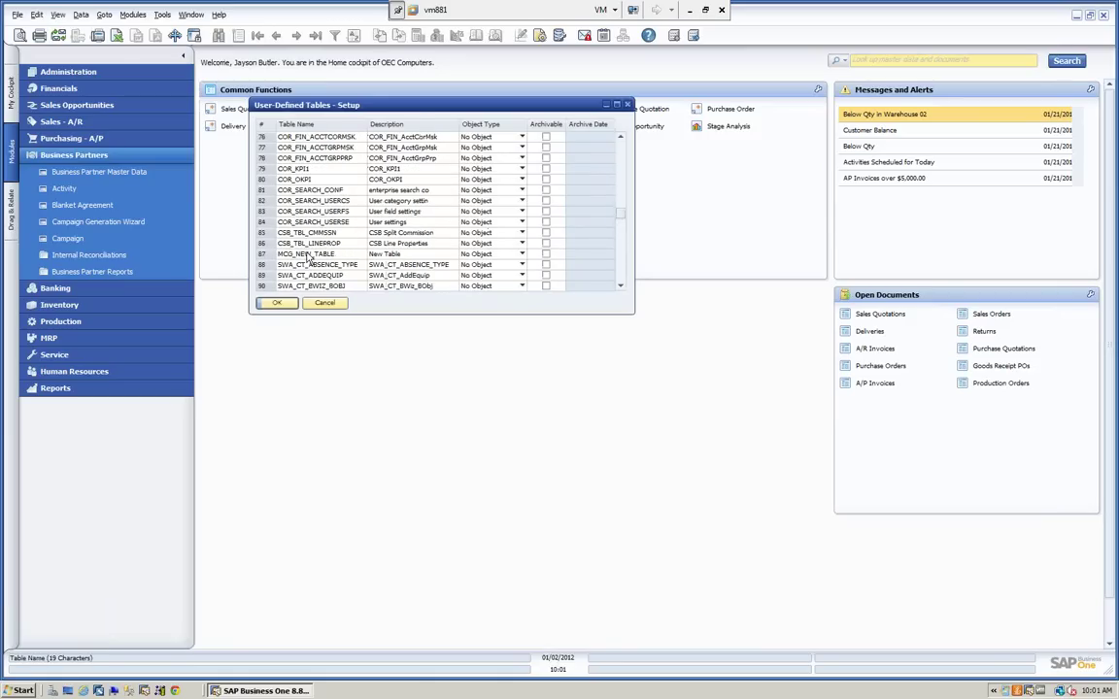
mouse_move(384, 103)
left_mouse_down()
mouse_move(442, 104)
mouse_move(379, 83)
left_mouse_up()
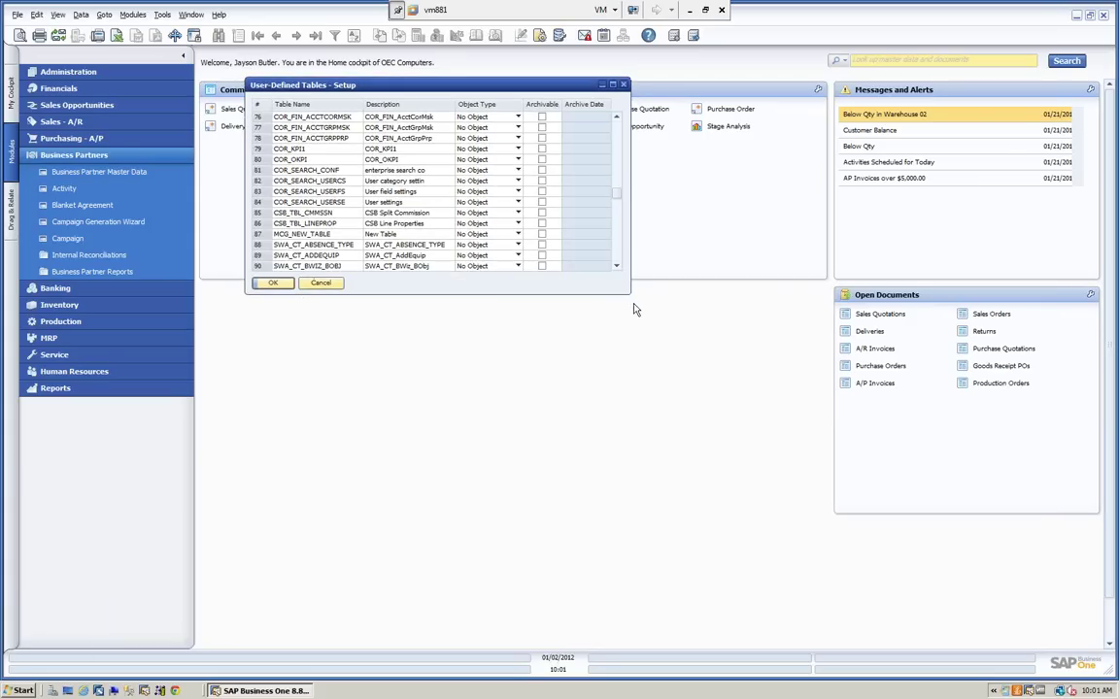
left_click_drag(628, 291, 828, 587)
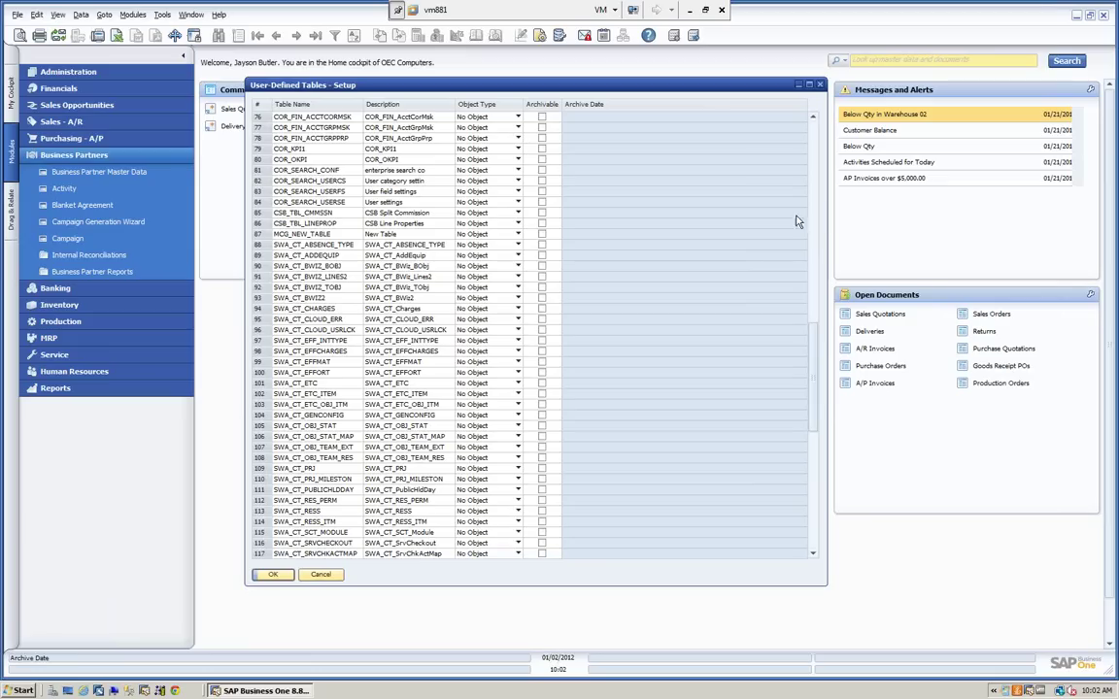
- Enter a new user-defined table named MCG_DEMO_TABLE with the description Demo Table in the empty last row
left_click_drag(815, 358, 806, 537)
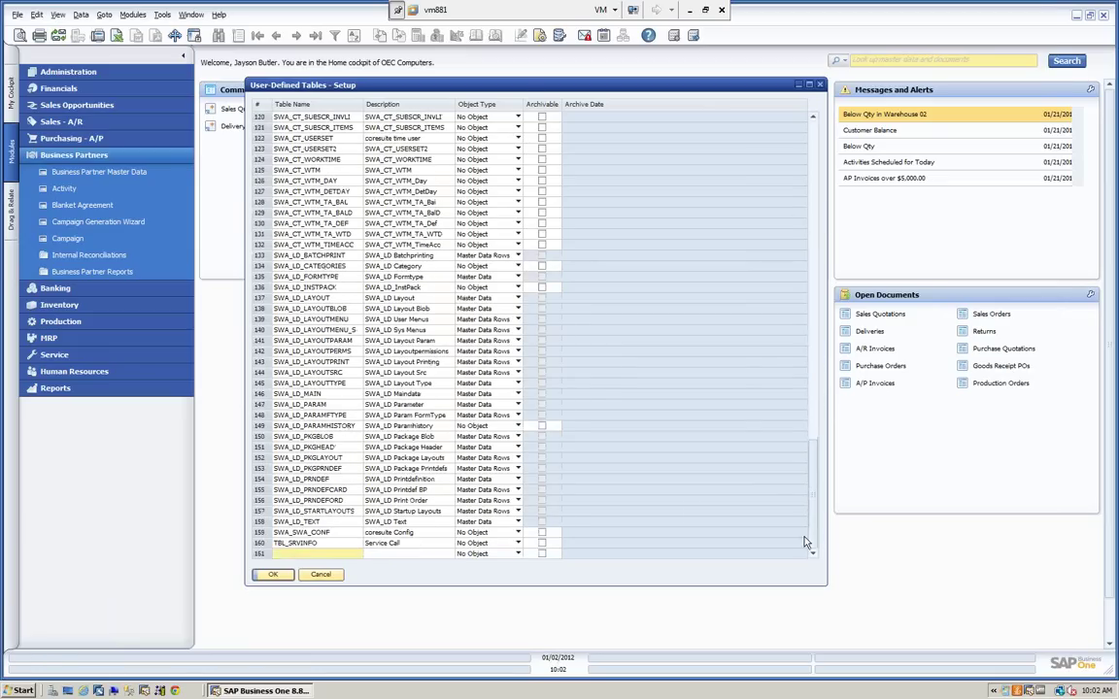
left_click_drag(519, 87, 514, 61)
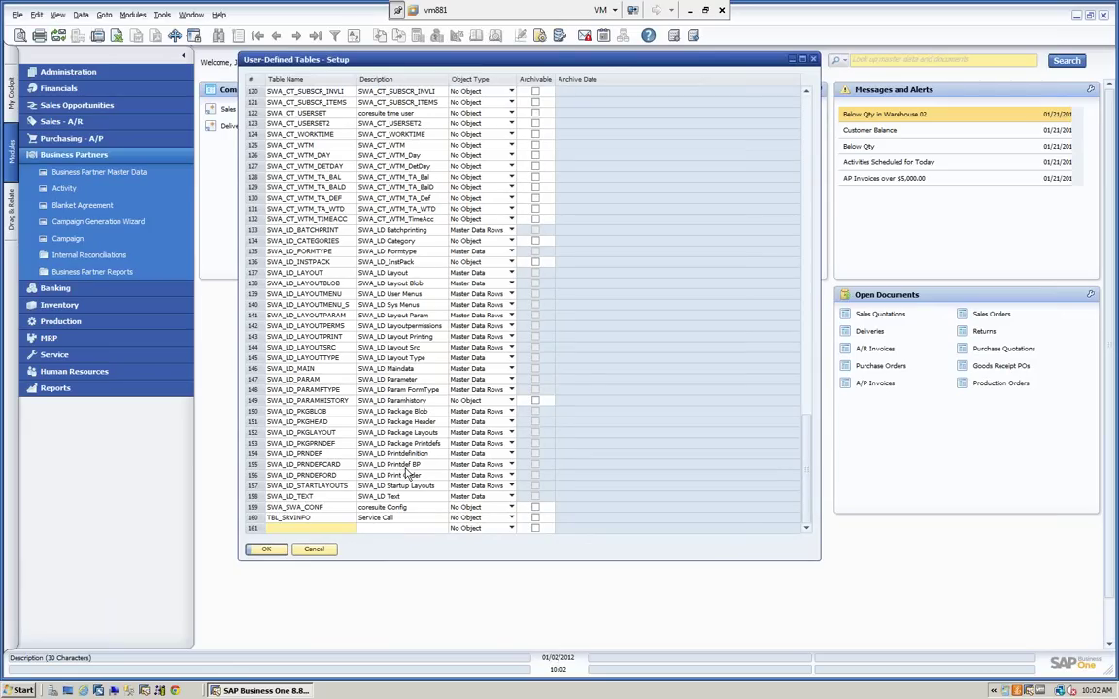
type("MCS_DEMO")
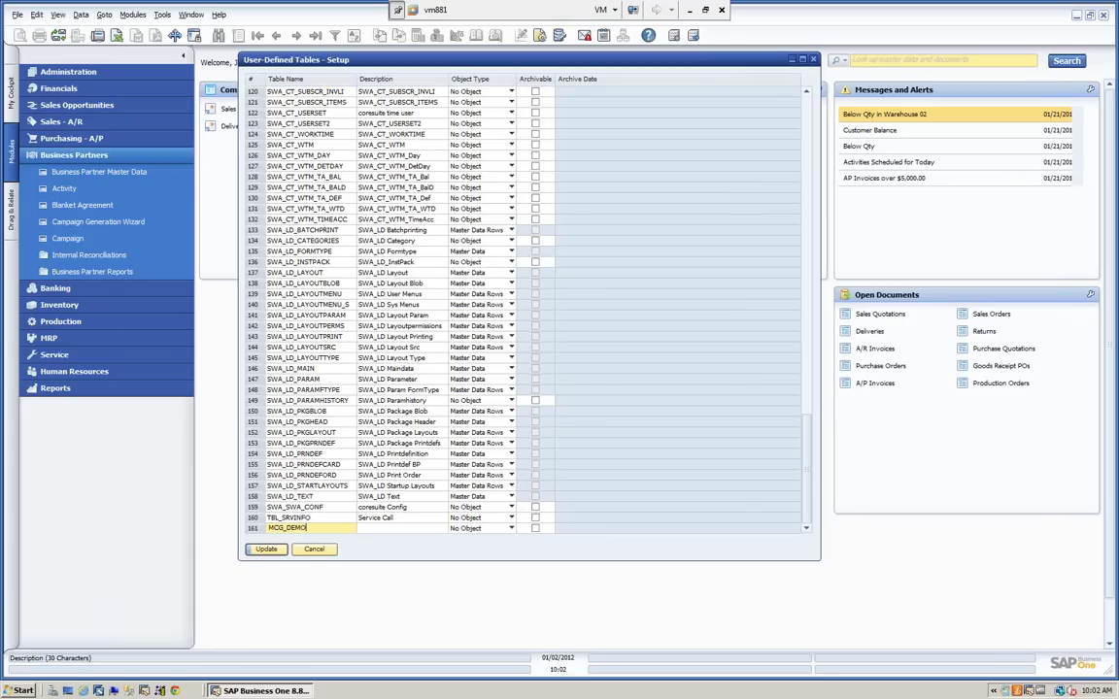
type("_TABLE")
key("Tab")
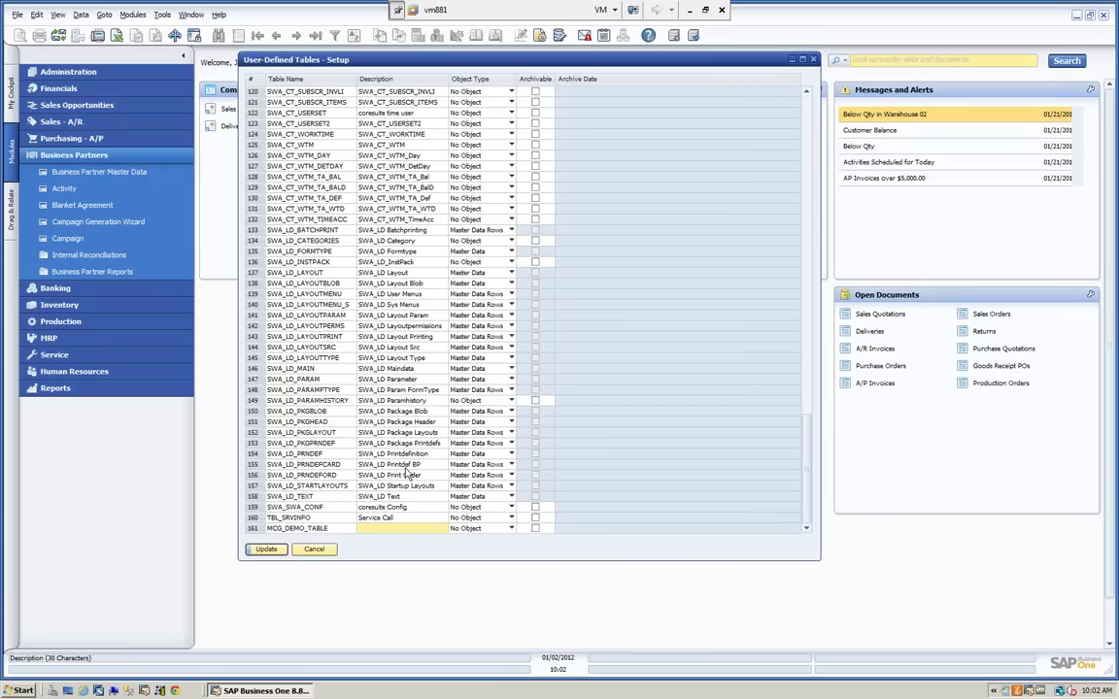
type("Demo Table")
key("Tab")
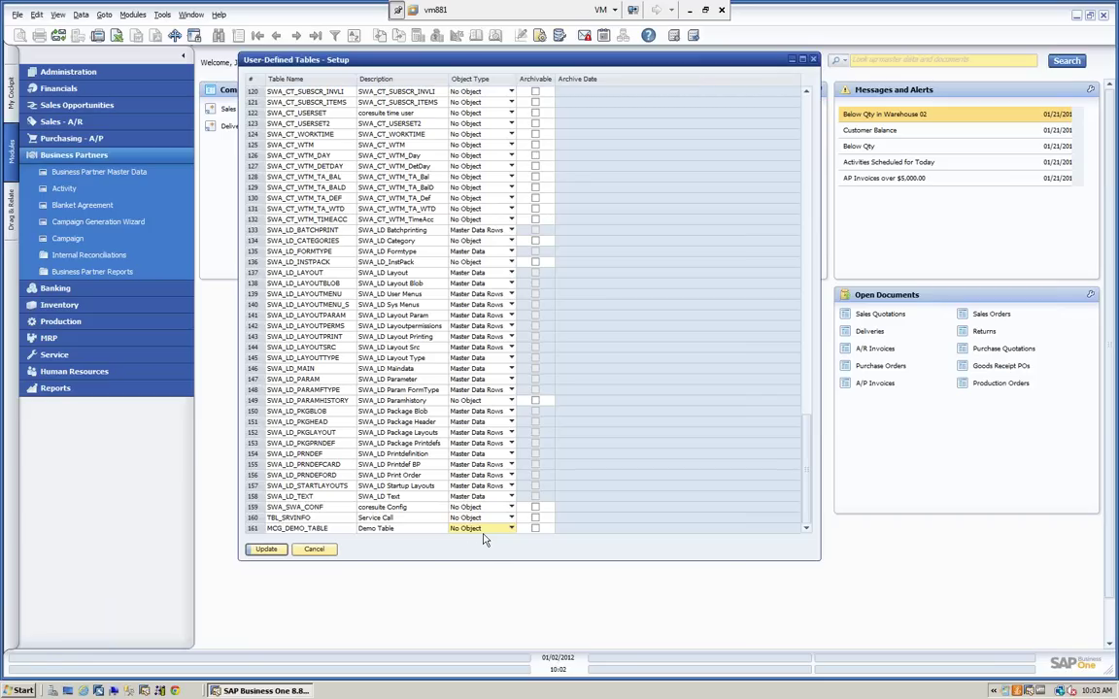
- Review the object types, keep No Object for the demo table, and save it, ignoring the connected workstation and accepting the data integrity warning
left_click(512, 530)
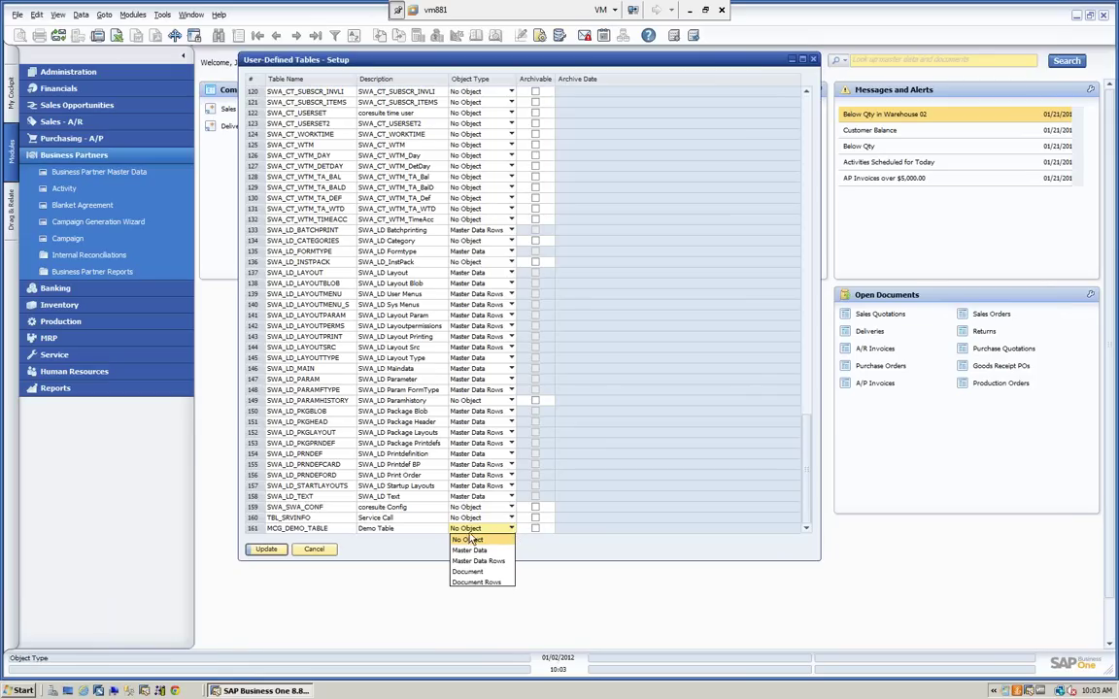
left_click(474, 529)
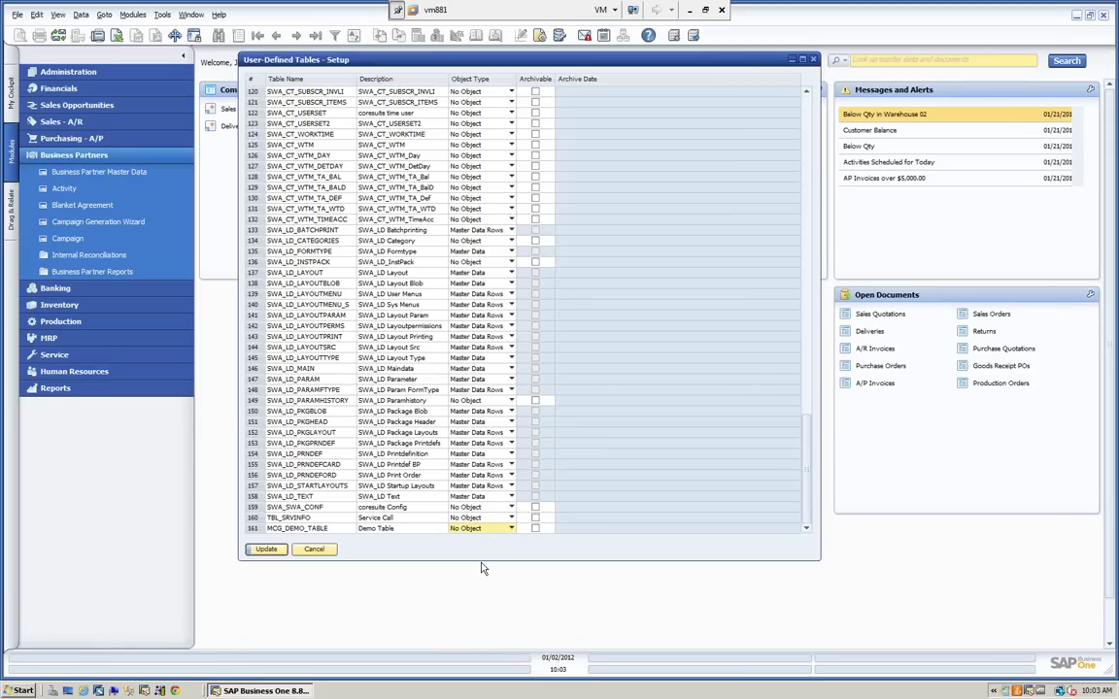
left_click(267, 550)
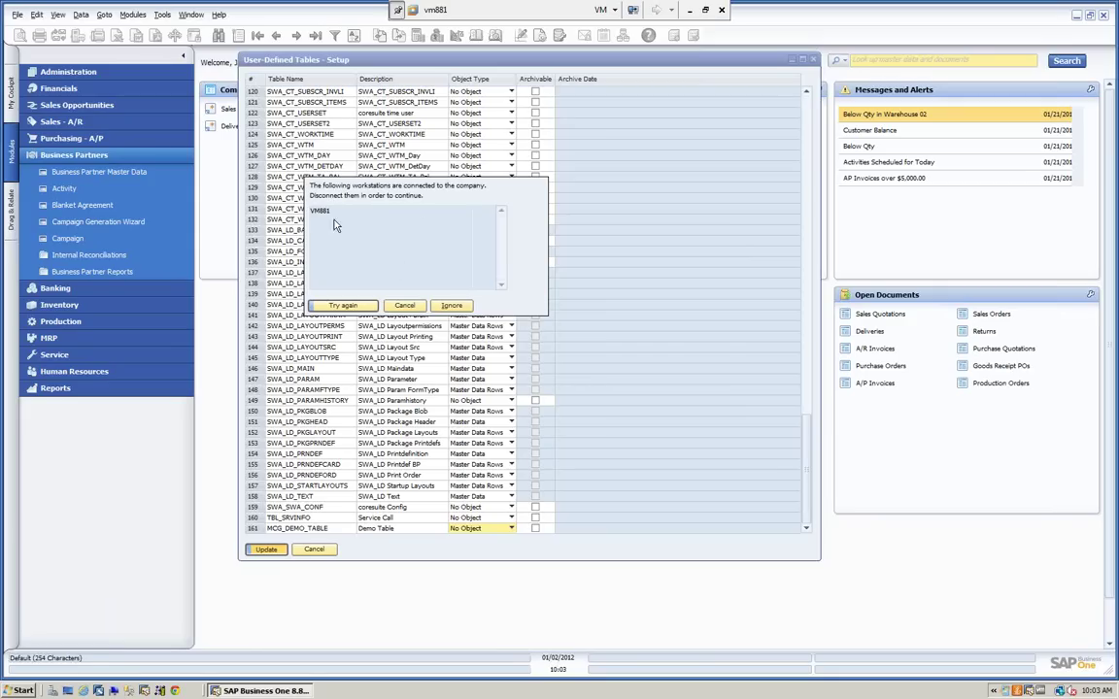
left_click(458, 307)
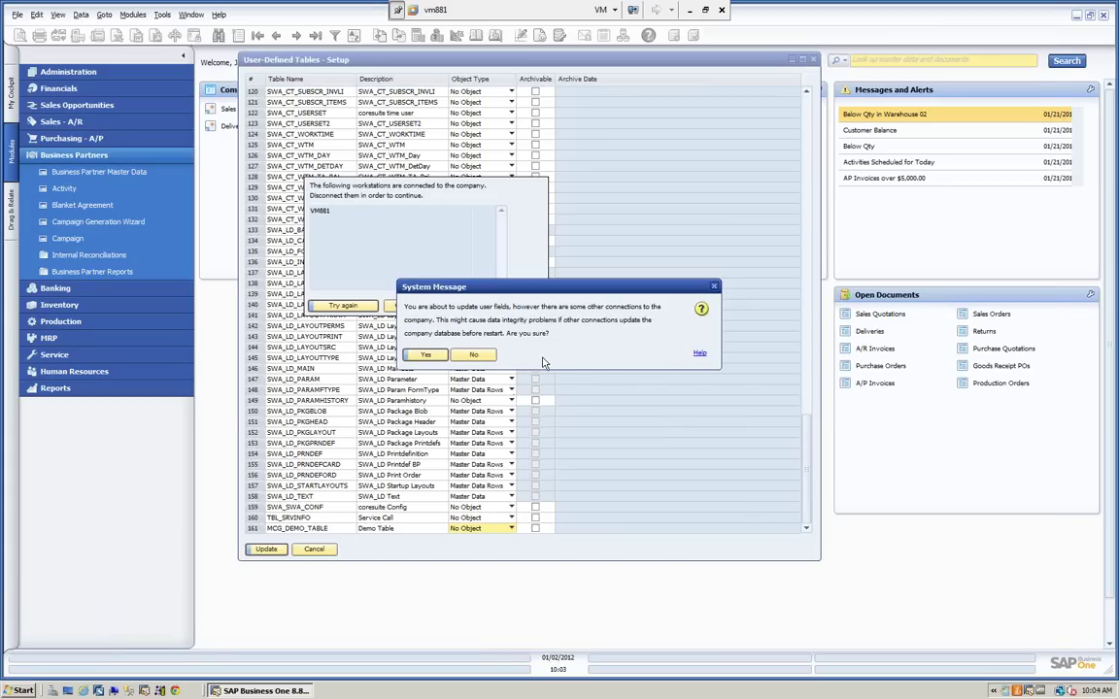
left_click(428, 355)
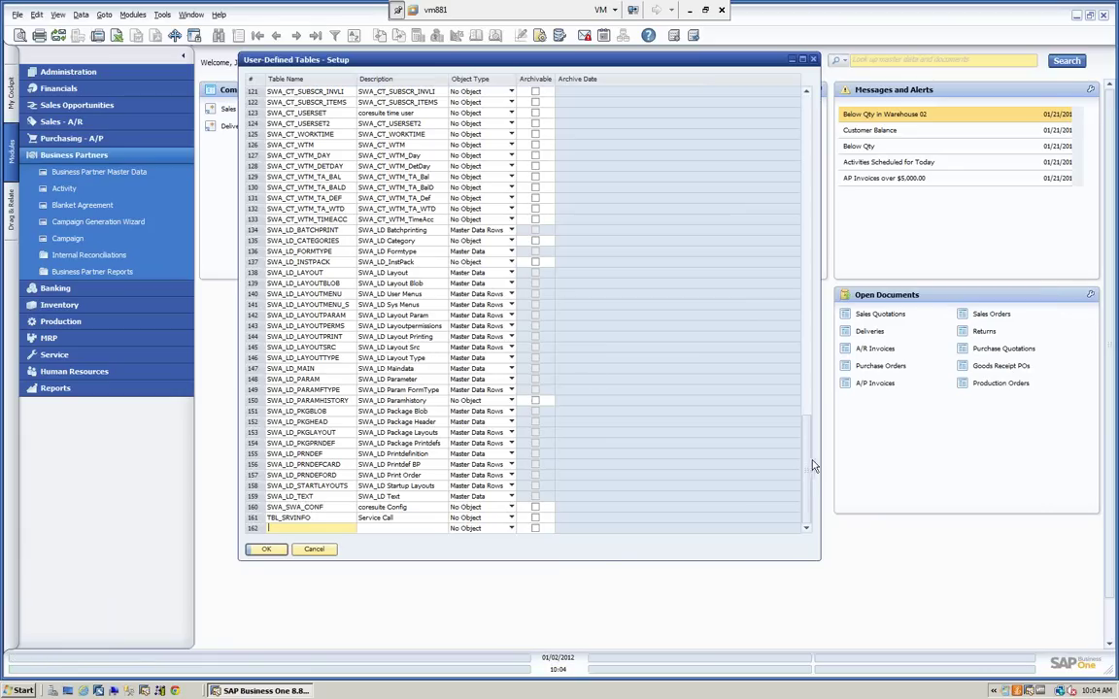
- Locate MCG_DEMO_TABLE in the table list and close the User-Defined Tables setup
left_click_drag(808, 462, 805, 319)
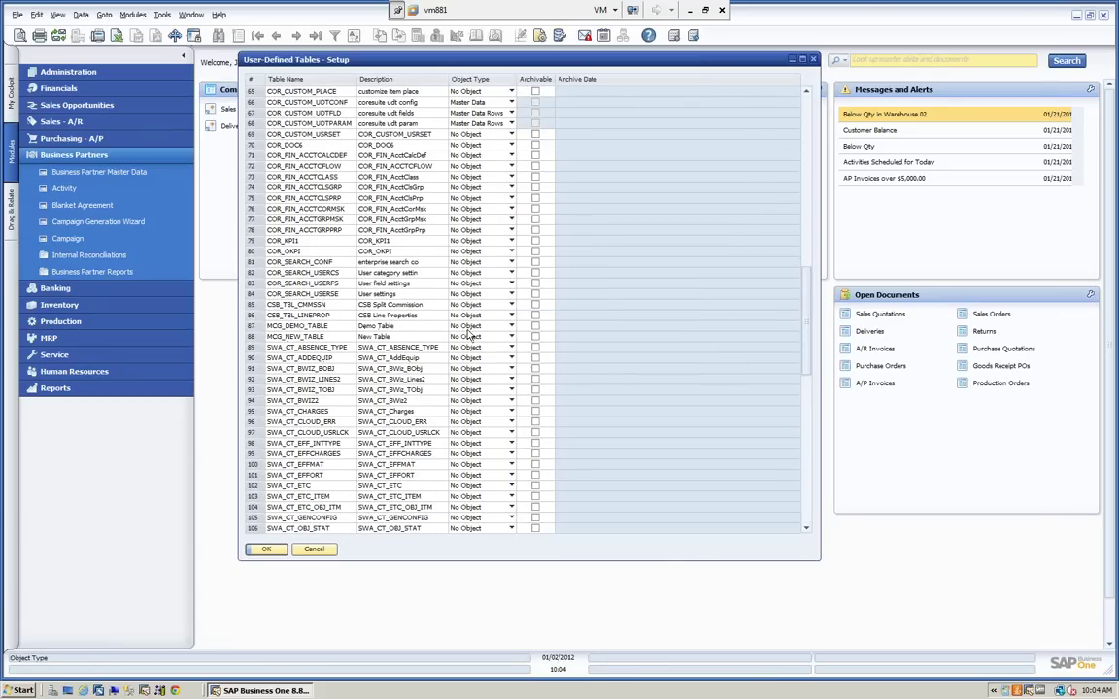
left_click(266, 550)
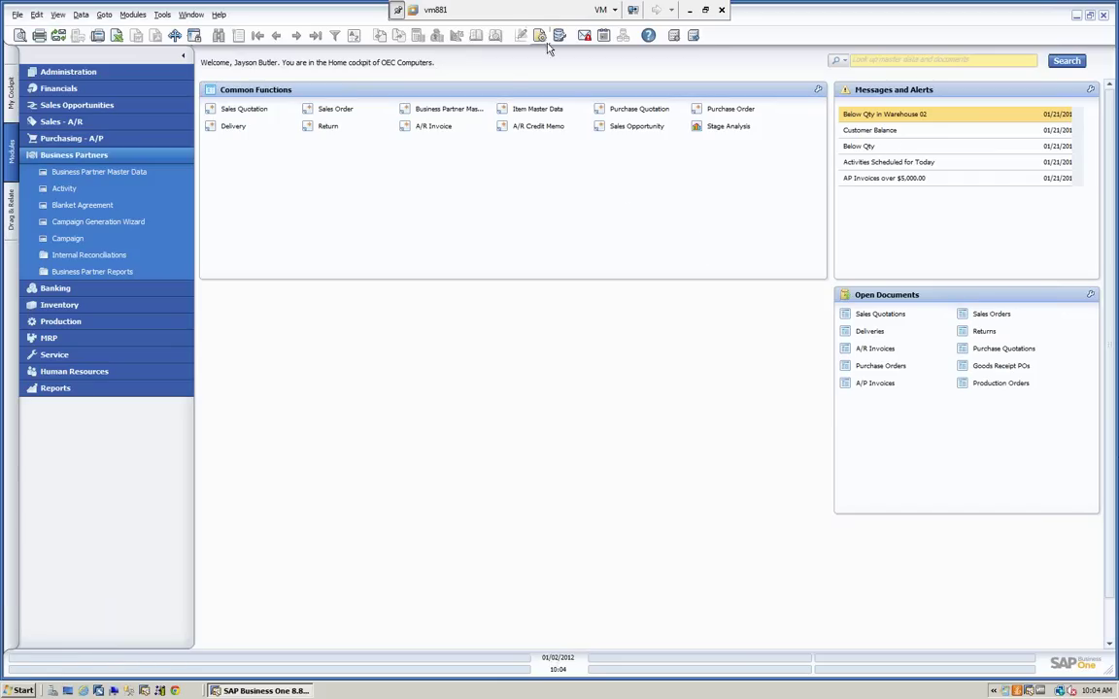
- Open User-Defined Fields - Management from the customization tools and move its window clear of the module list
left_click(162, 16)
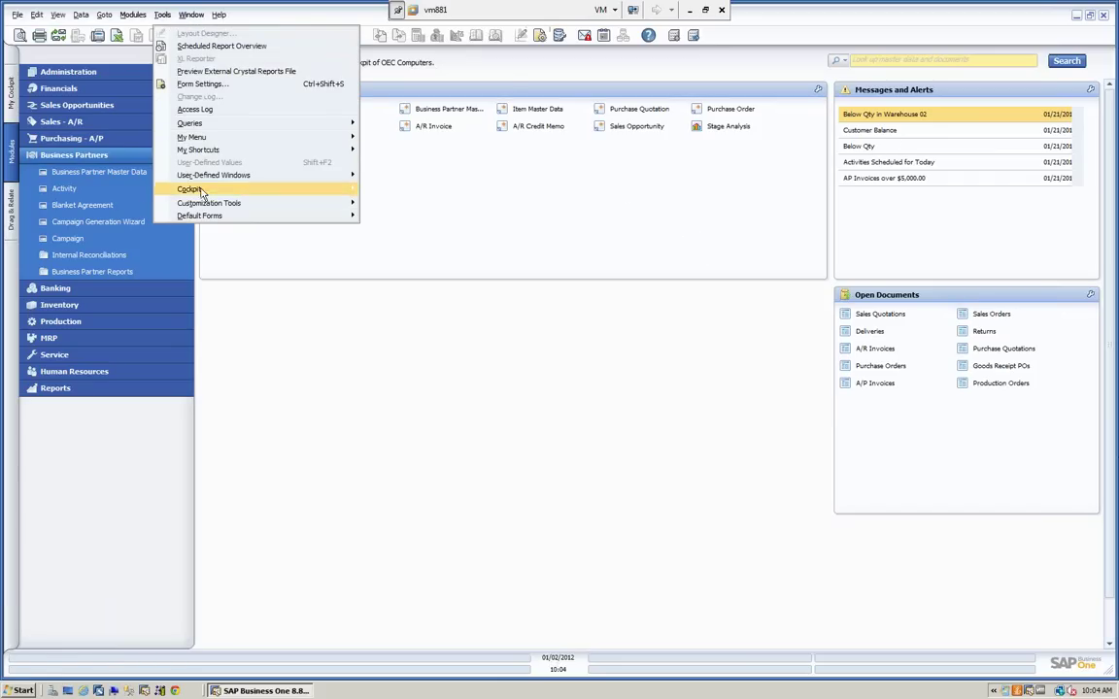
mouse_move(204, 209)
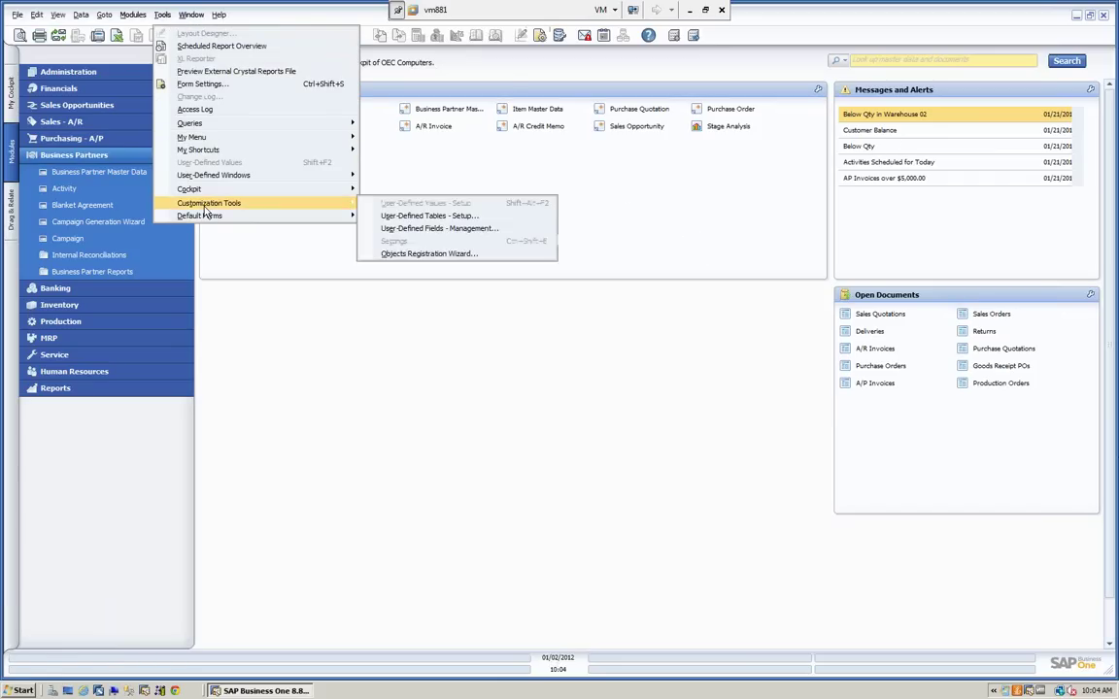
left_click(433, 229)
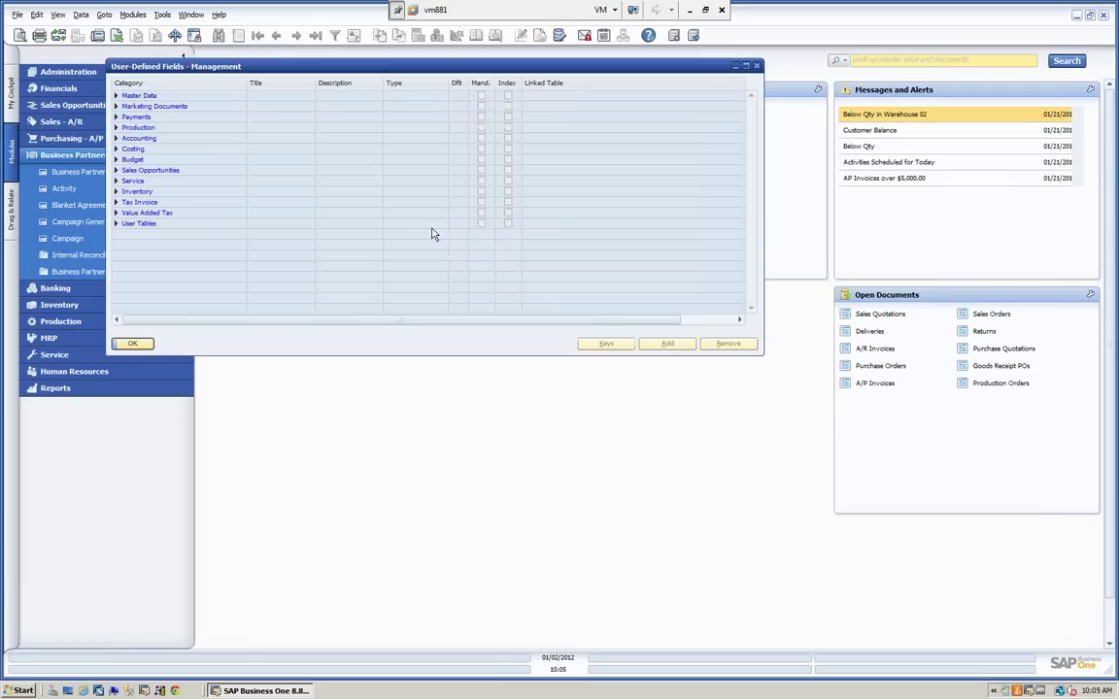
left_click_drag(383, 74, 493, 124)
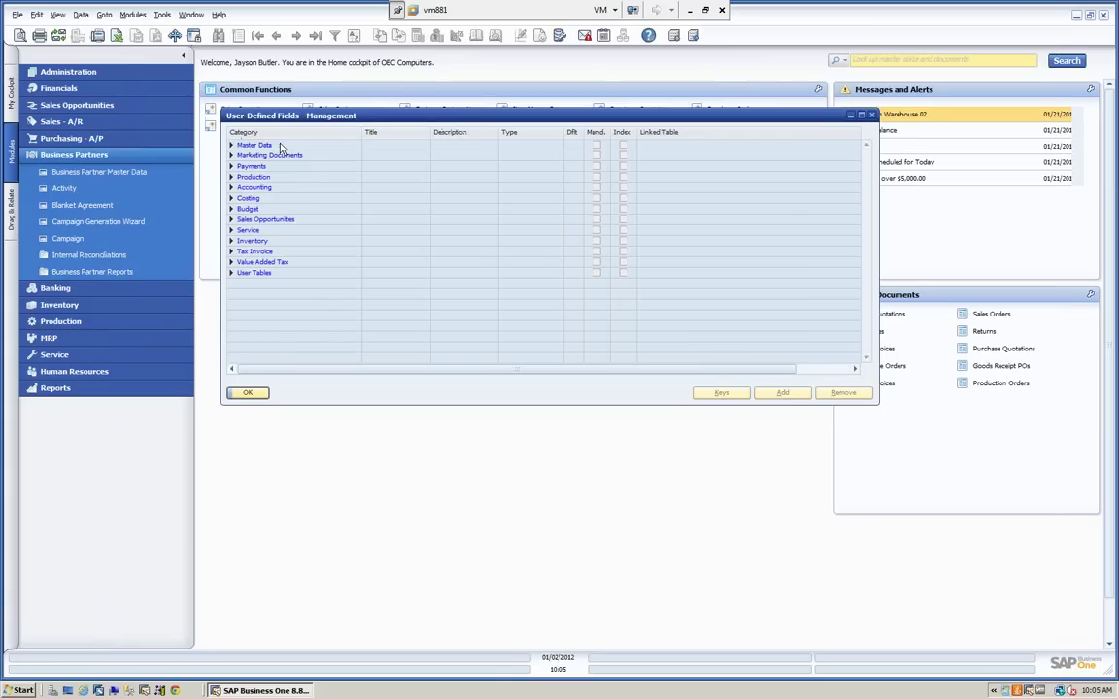
- Examine the existing user-defined fields for Business Partner and Business Partners - Addresses under Master Data, and collapse the category
left_click(231, 146)
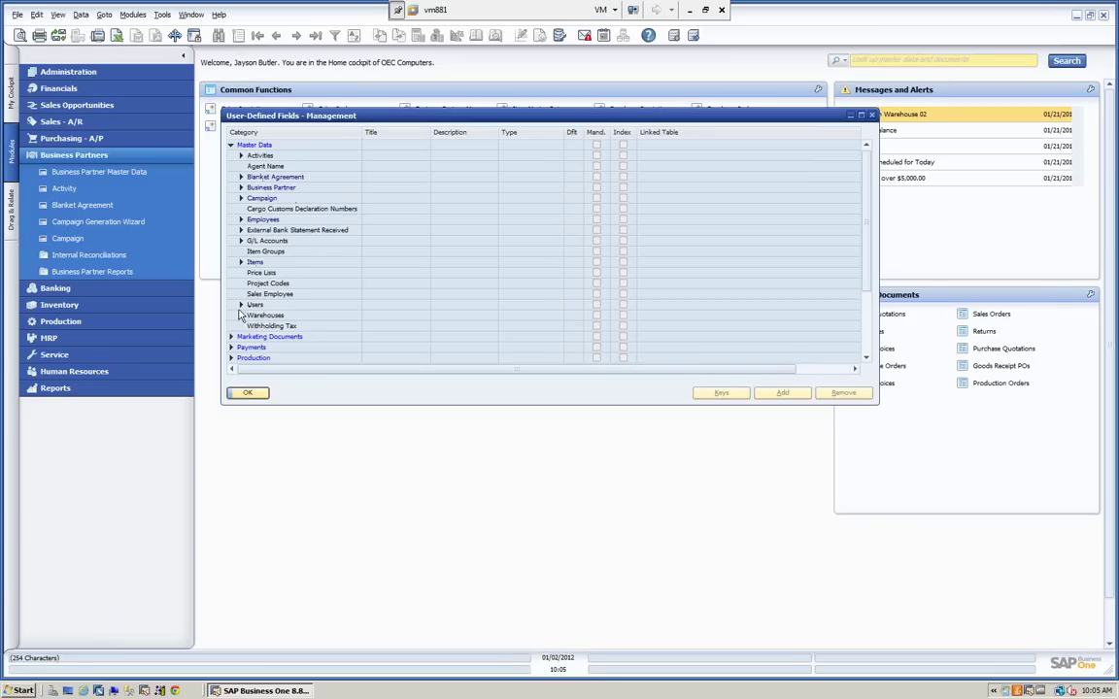
left_click(240, 189)
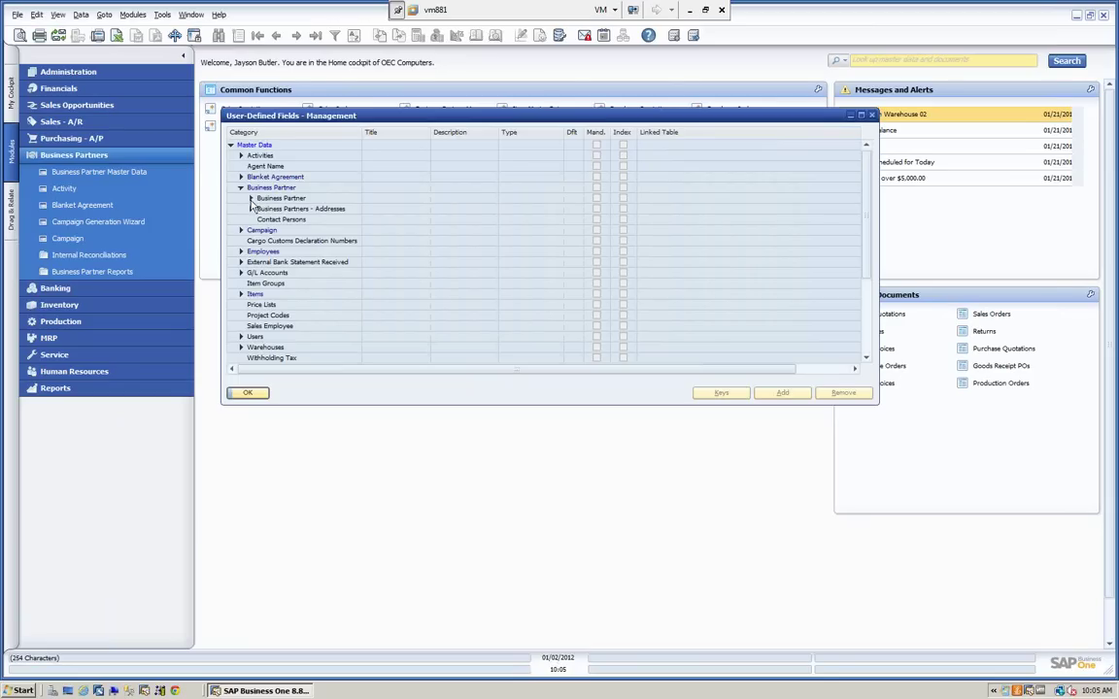
left_click(251, 199)
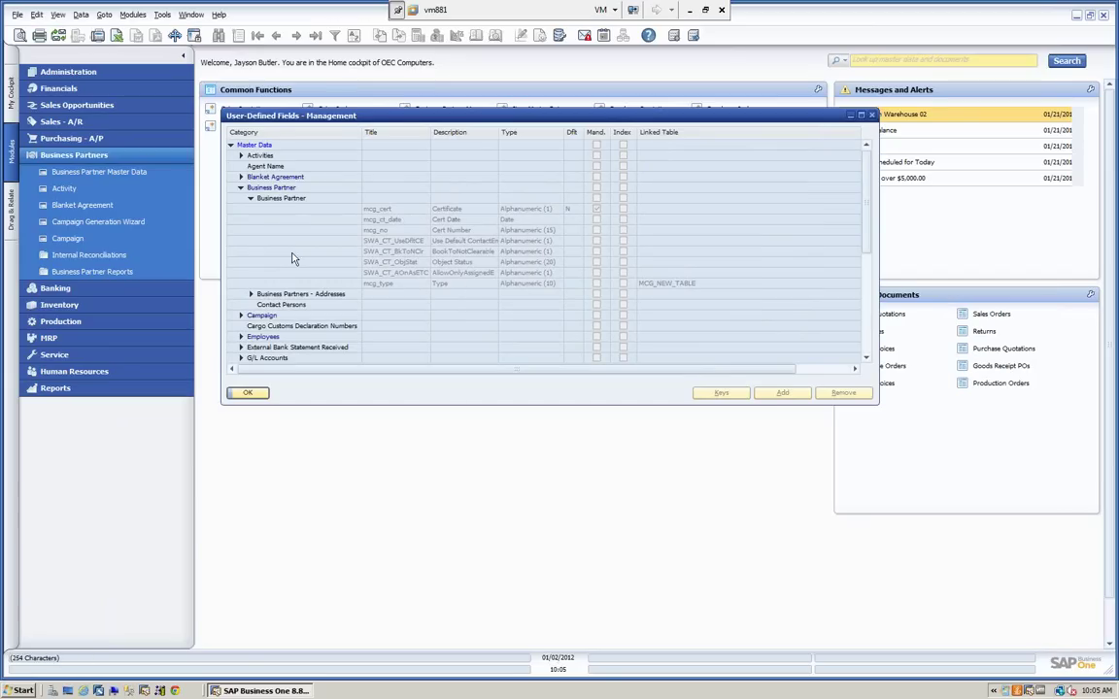
left_click(249, 294)
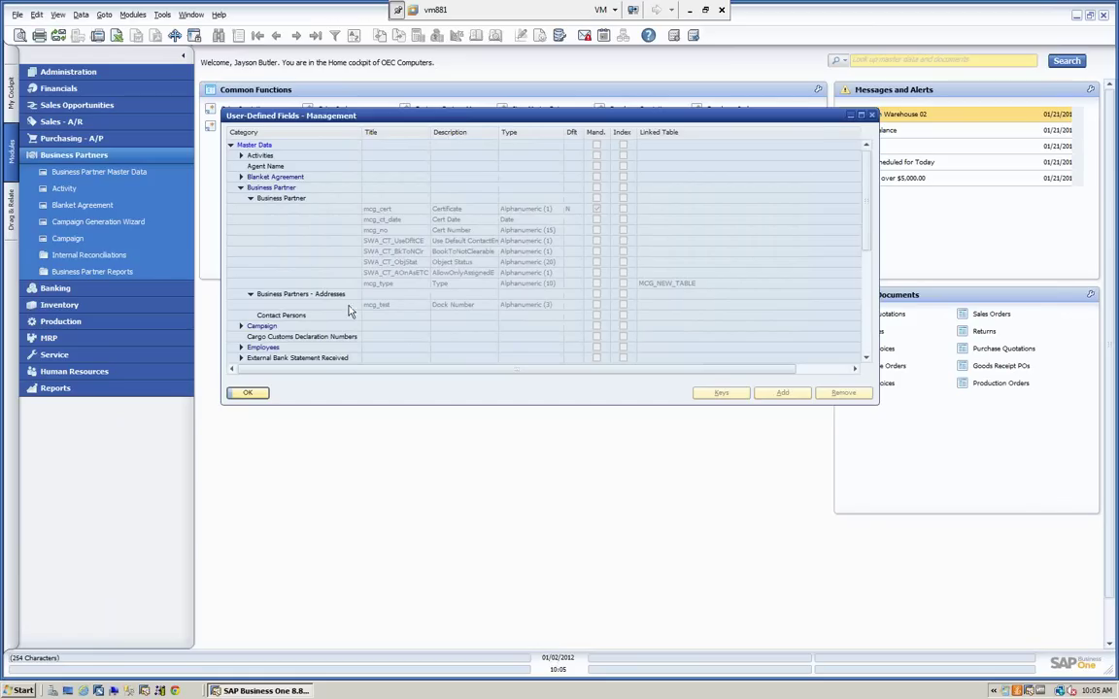
left_click(230, 144)
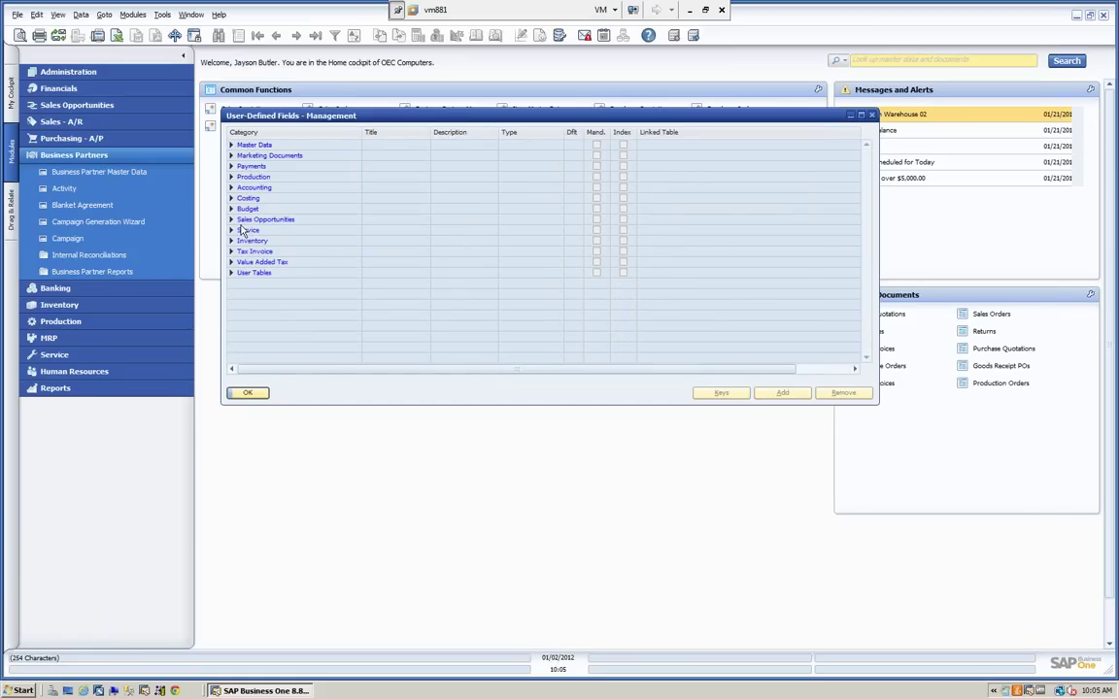
- Examine the Title and Rows fields under Marketing Documents against the Sales - A/R documents, and look over the Accounting subcategories
left_click(231, 156)
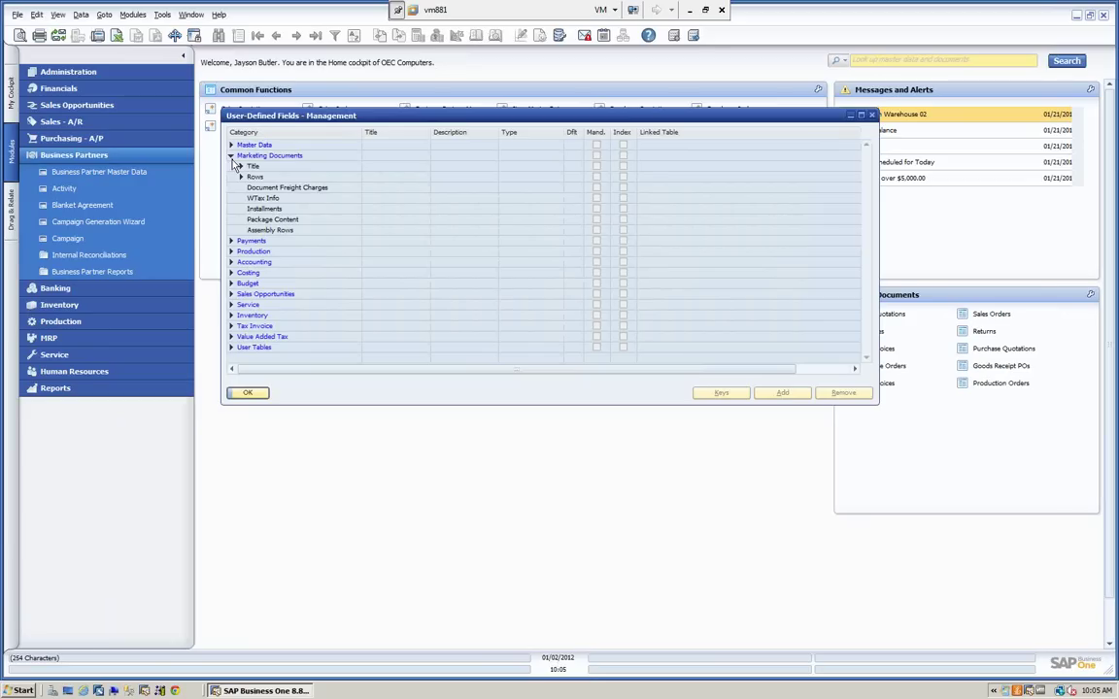
left_click(241, 167)
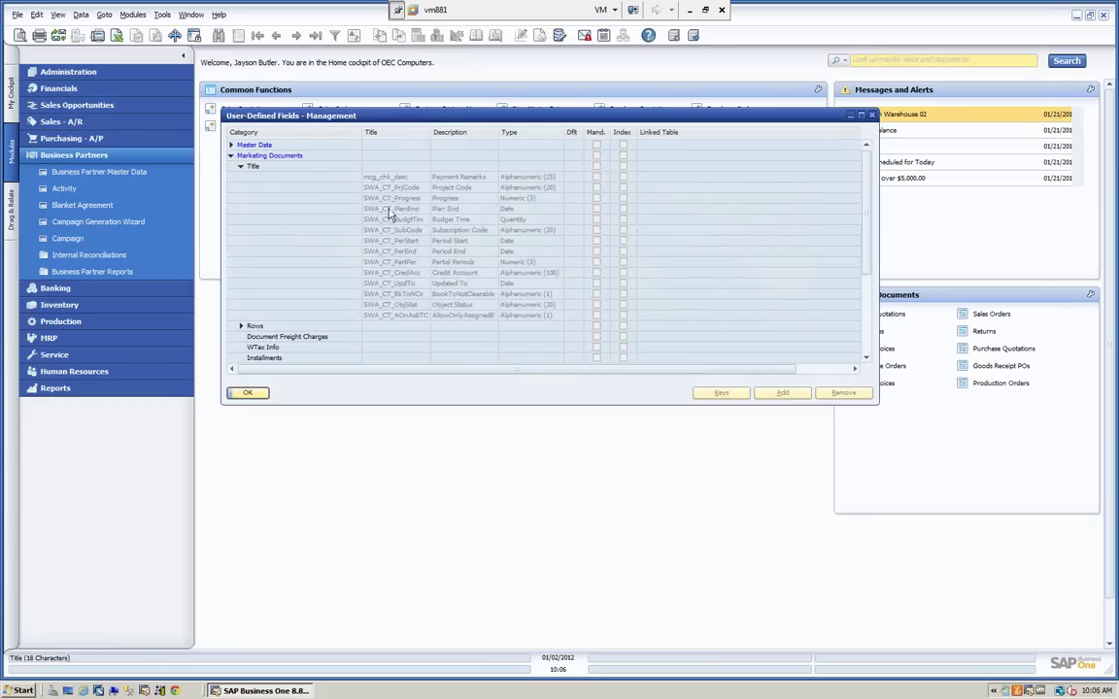
left_click(241, 168)
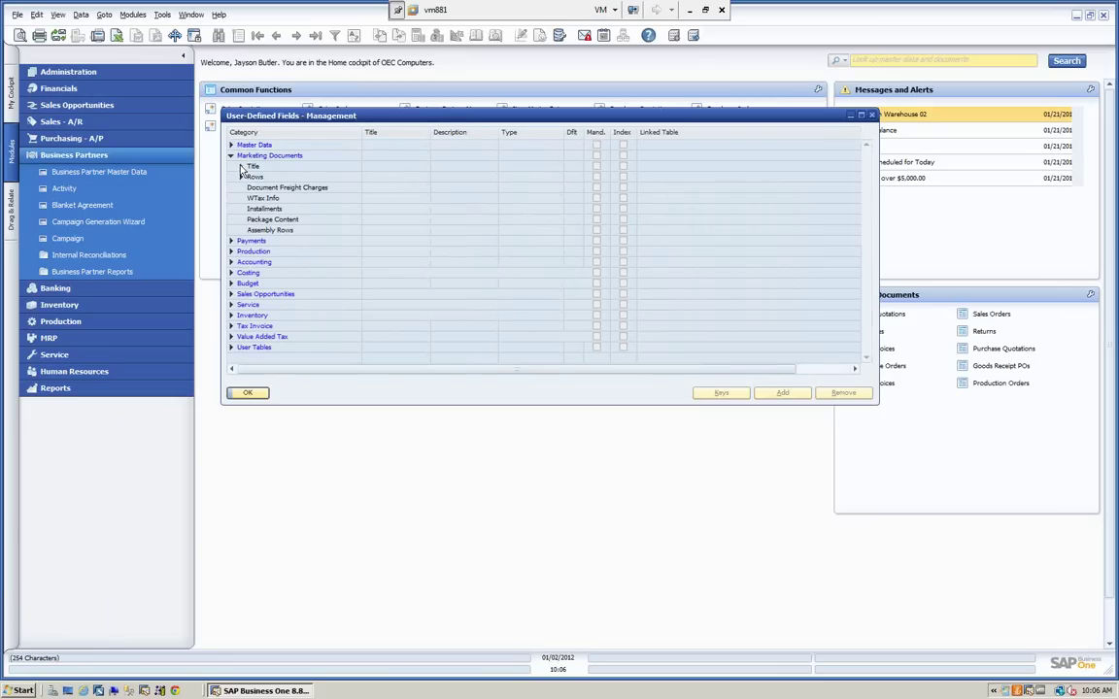
left_click(241, 178)
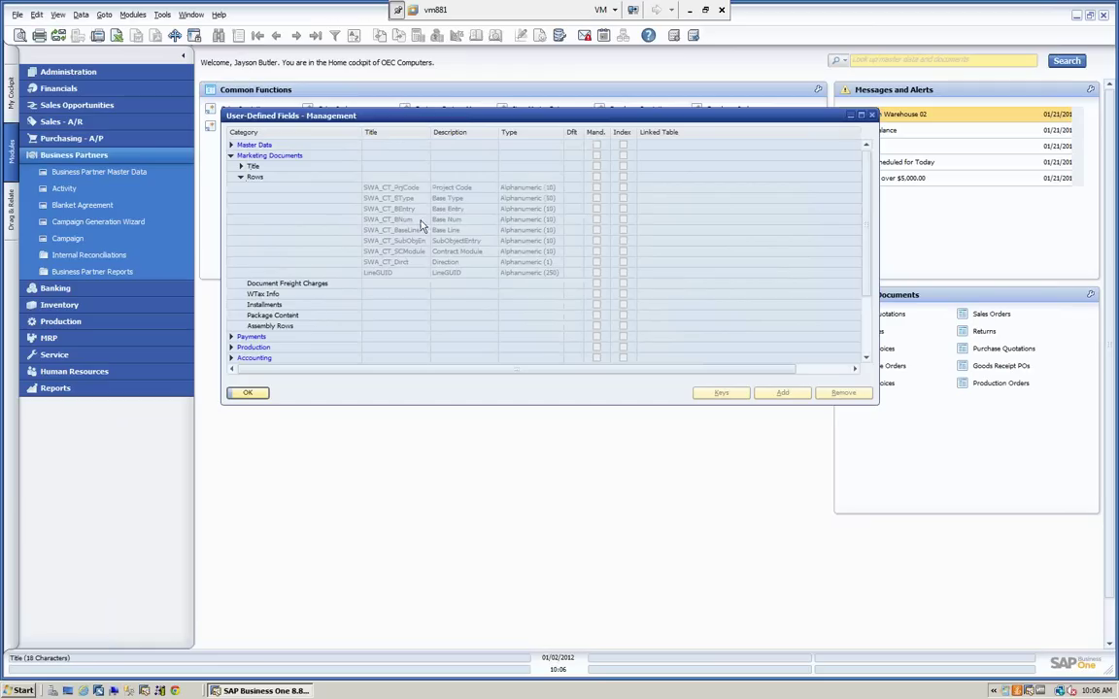
left_click(75, 122)
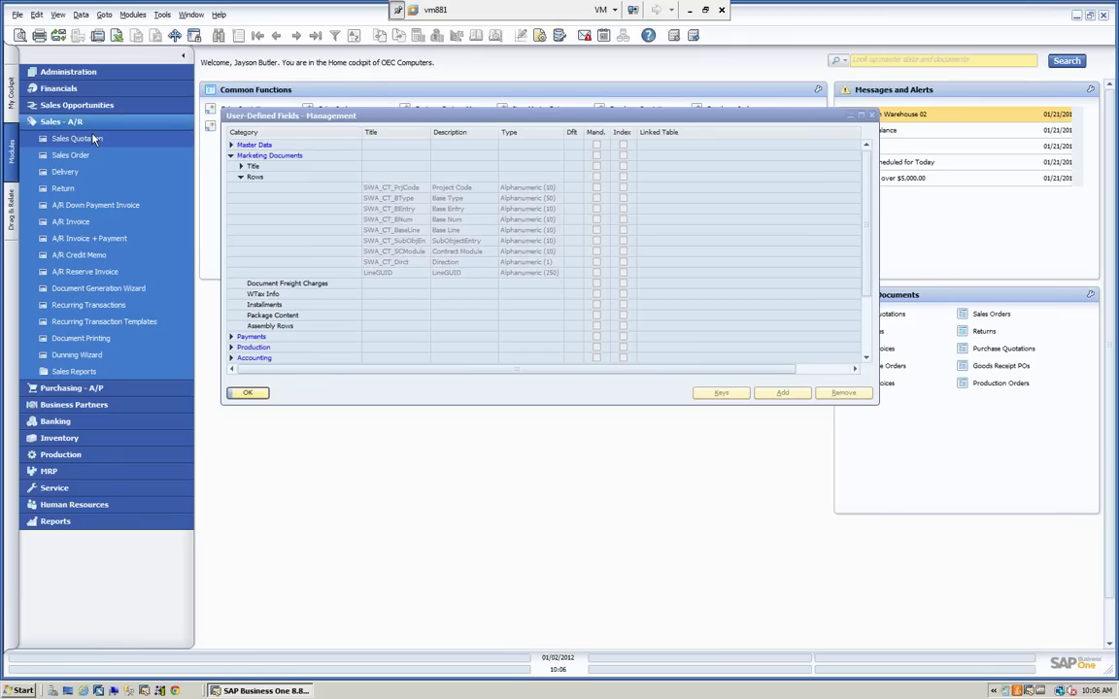
left_click(231, 155)
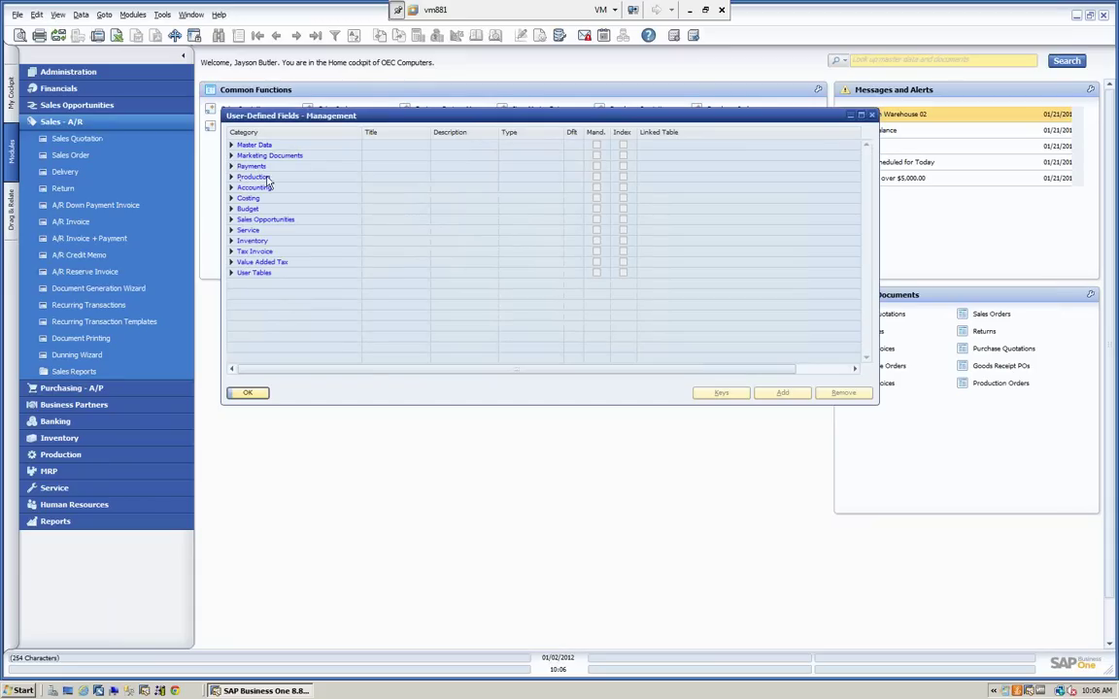
left_click(231, 187)
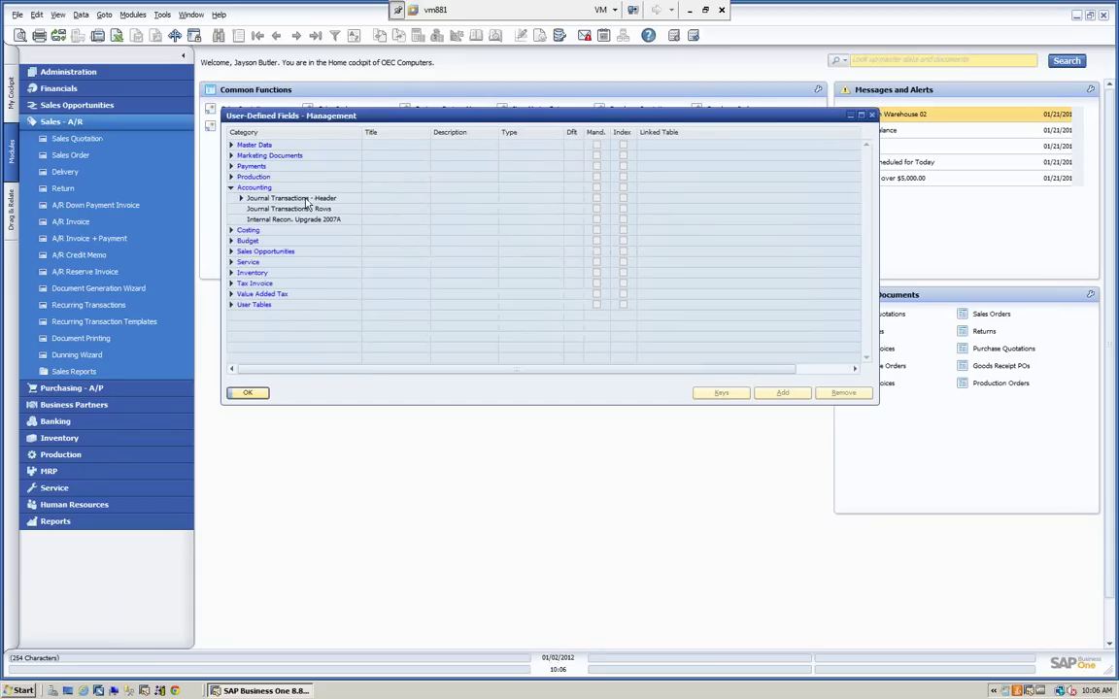
left_click(231, 188)
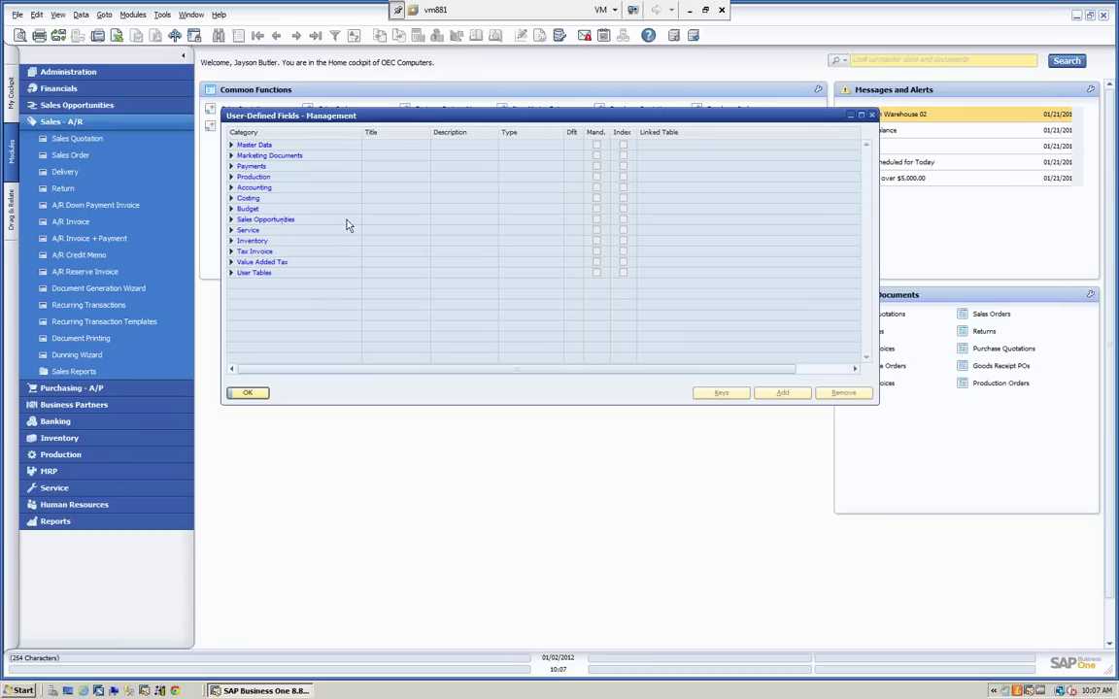
- Expand the User Tables category and locate Demo Table among the listed tables
left_click(231, 273)
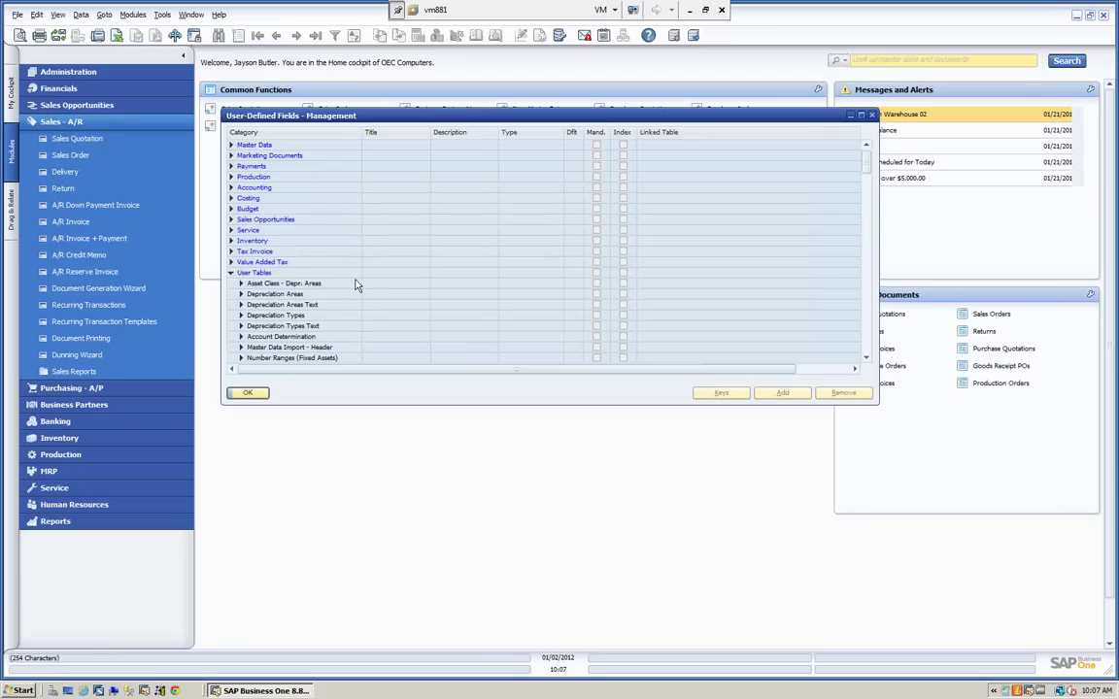
scroll(350, 304, "down", 5)
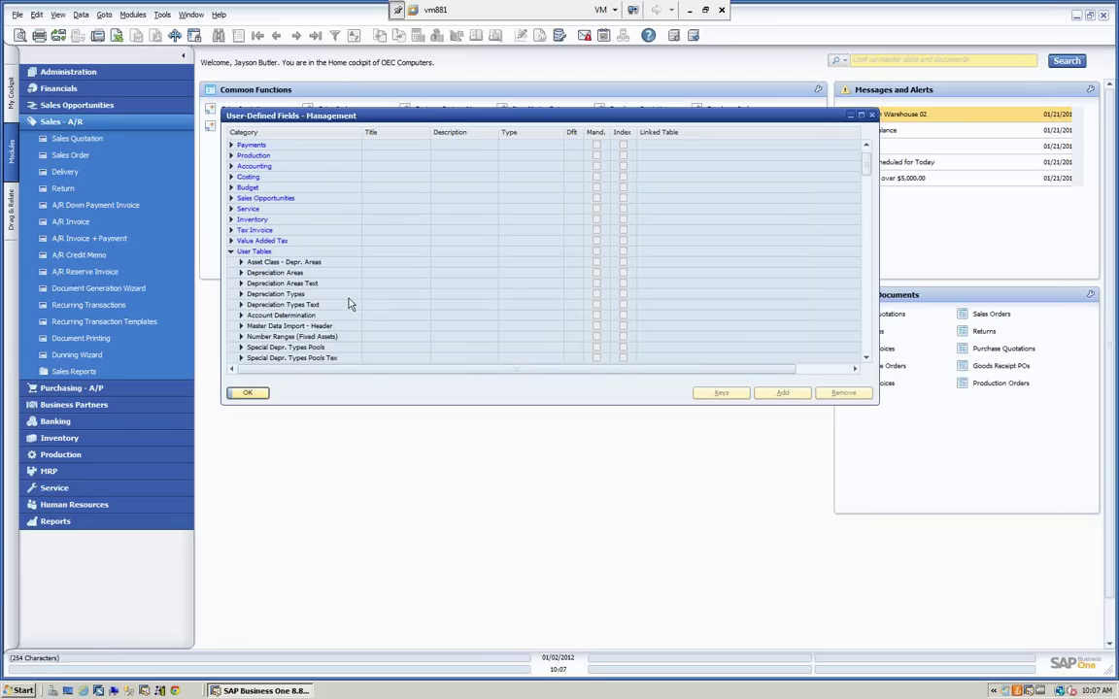
scroll(351, 304, "down", 13)
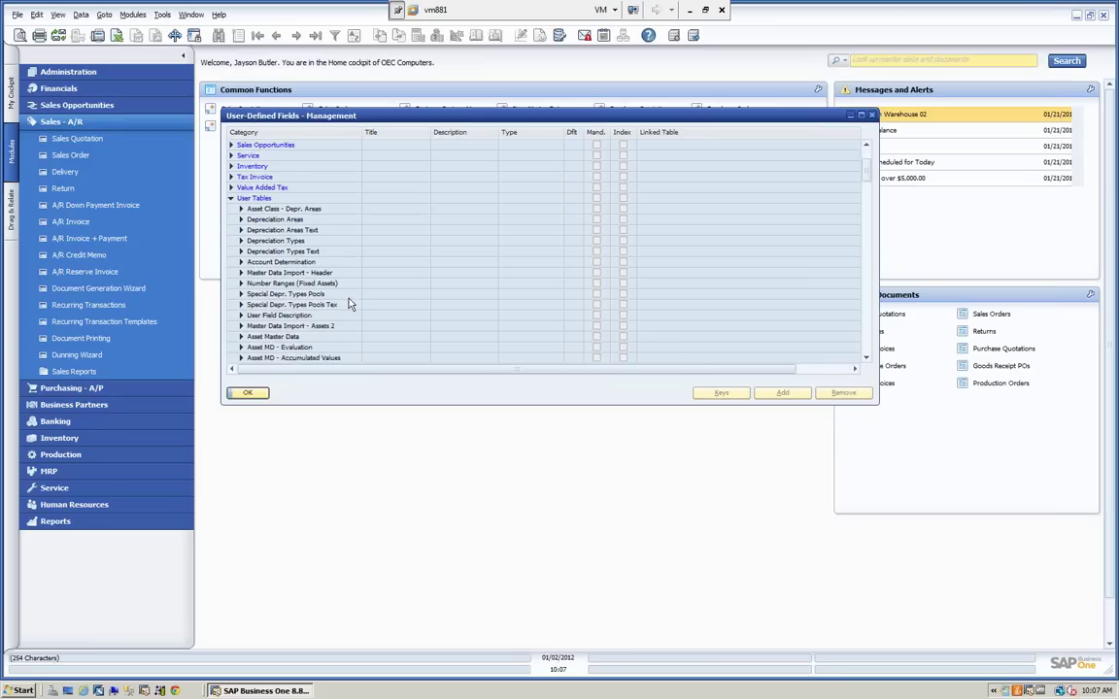
scroll(350, 303, "down", 20)
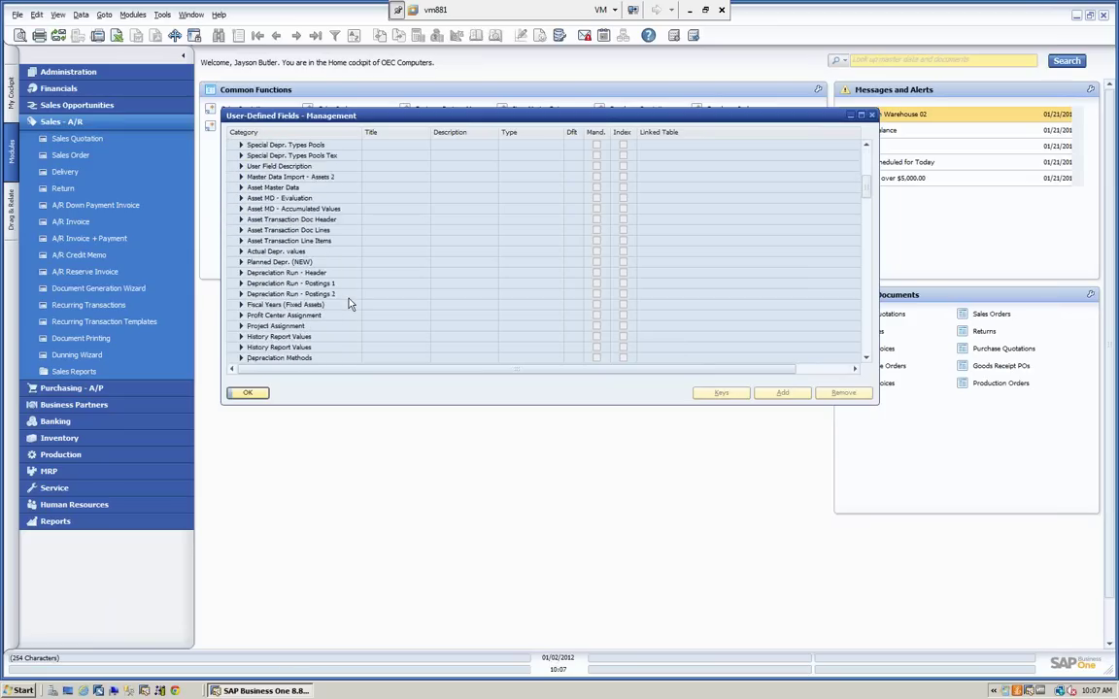
scroll(335, 306, "down", 14)
scroll(317, 307, "down", 20)
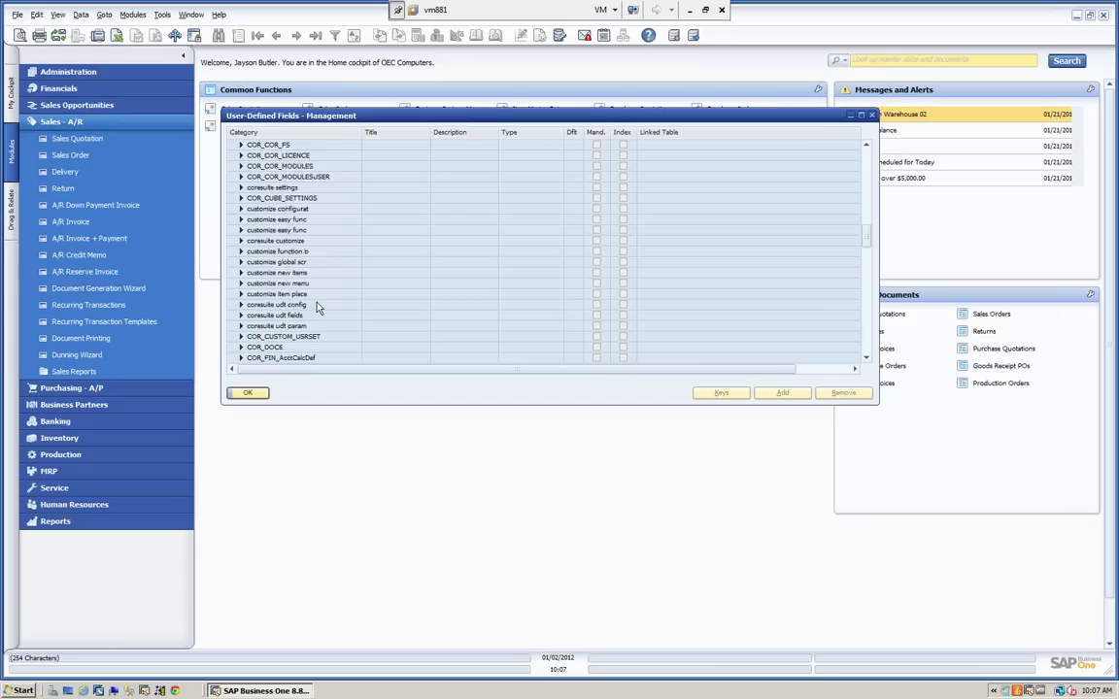
scroll(317, 308, "down", 5)
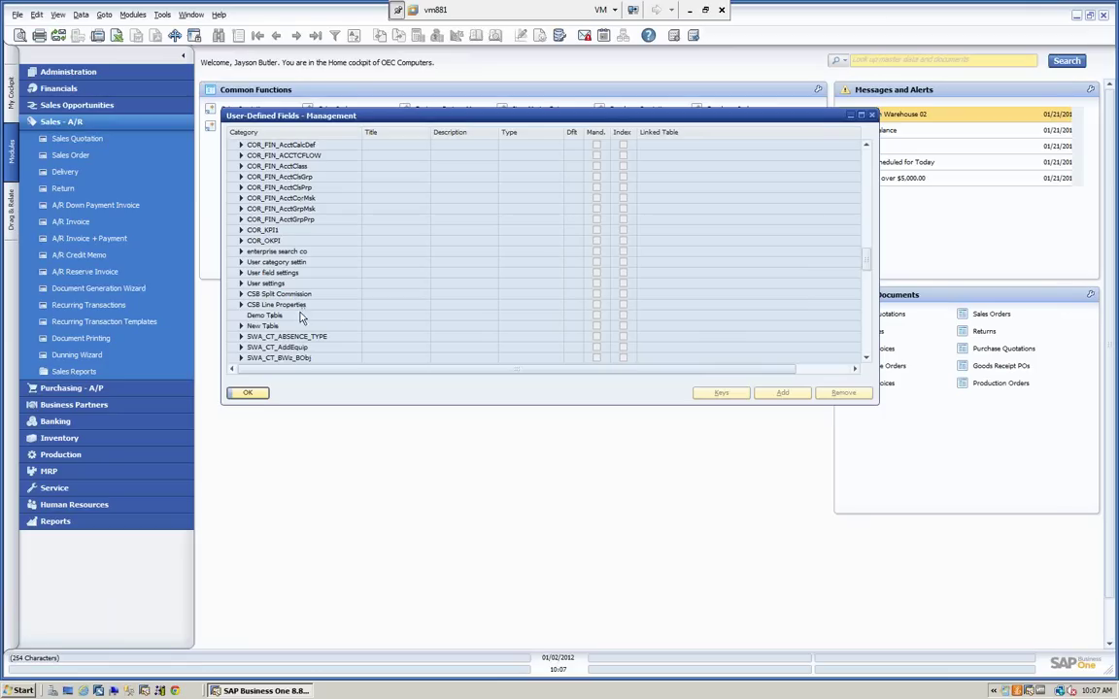
- Inspect the fields defined for New Table and CSB Line Properties, leaving both collapsed
left_click(242, 328)
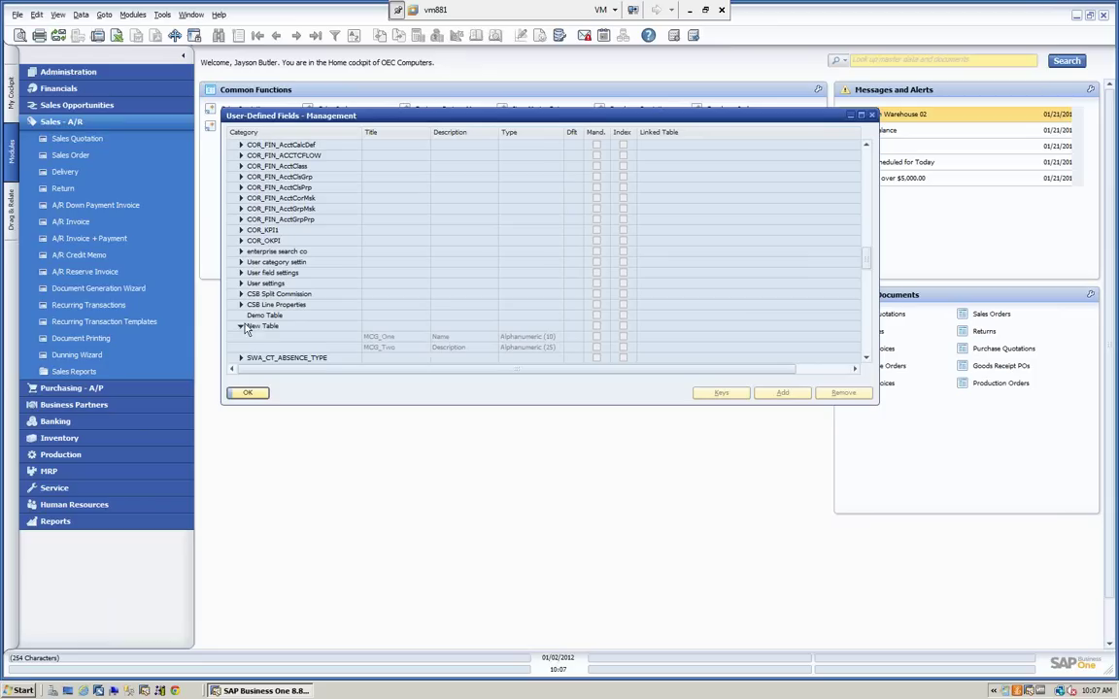
left_click(242, 305)
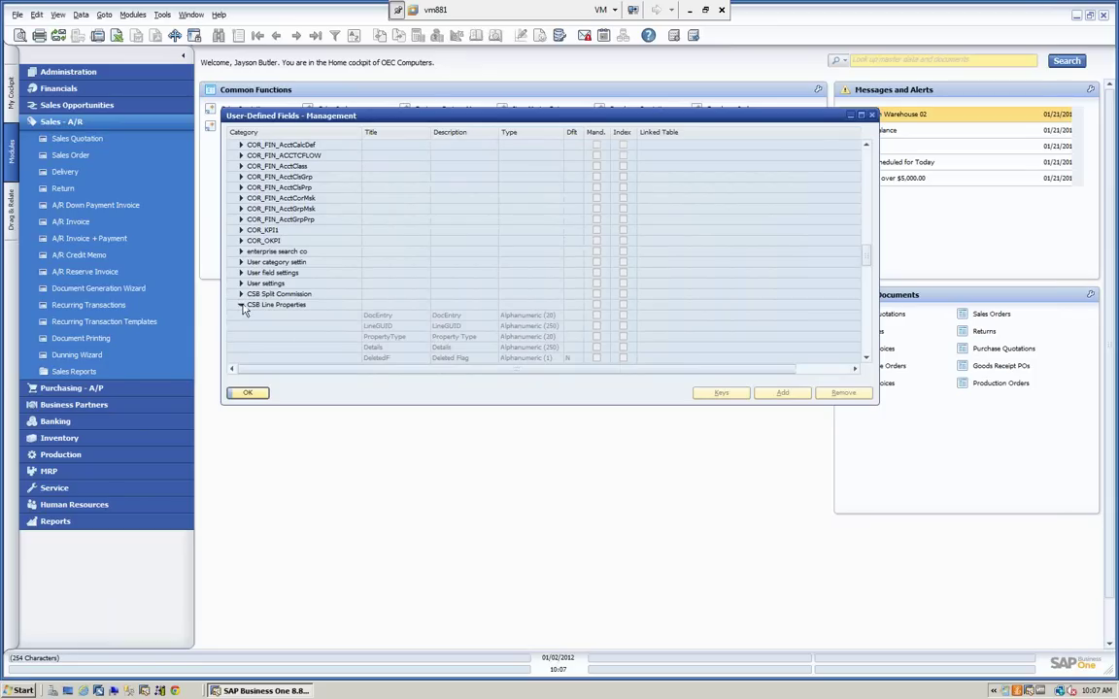
left_click(241, 306)
- Start adding a user-defined field to Demo Table and title it MCG_TYPE
left_click(263, 316)
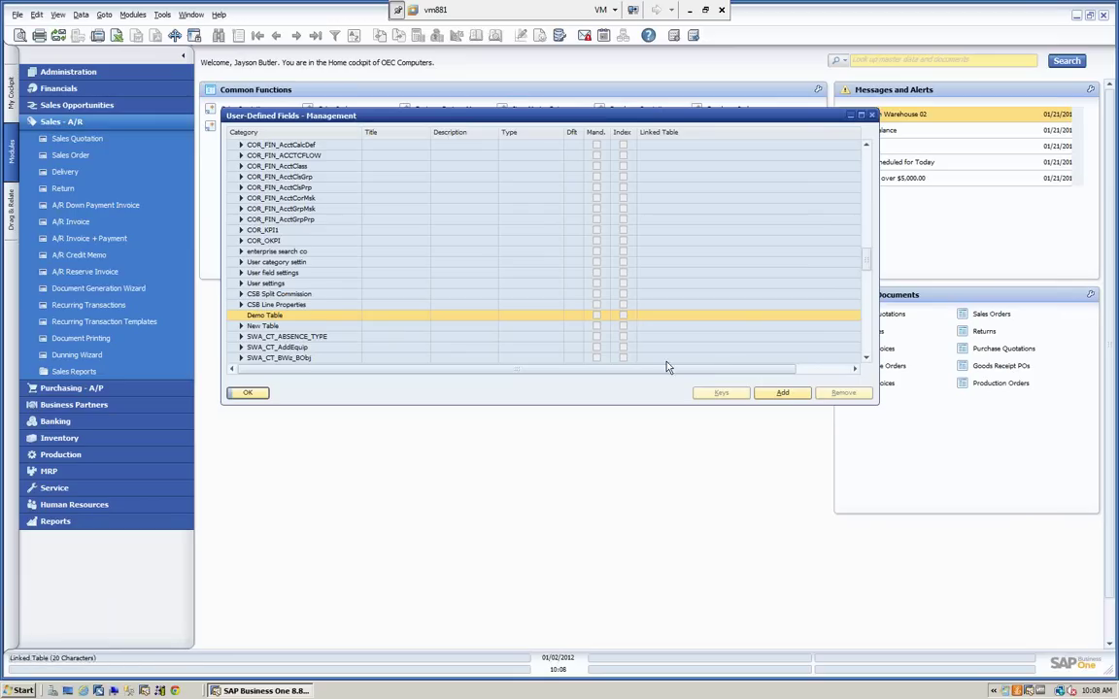
left_click(786, 395)
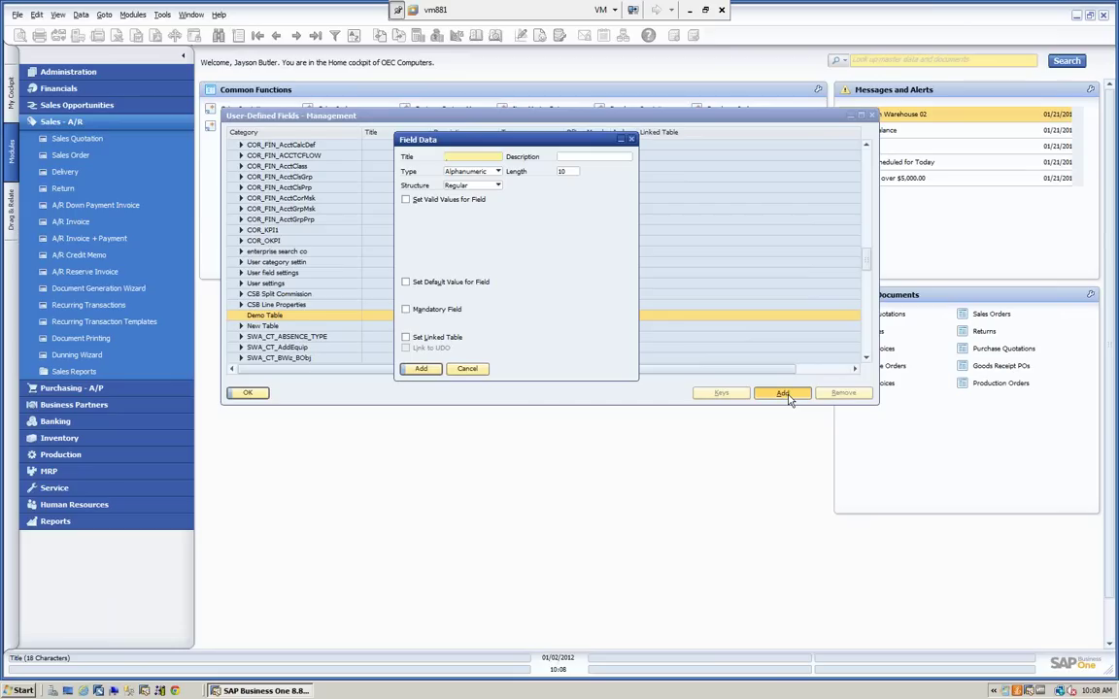
type("MCS")
type("_")
type("TYE")
key("BackSpace")
type("PE")
- Set the new field's description to Description
left_click(573, 157)
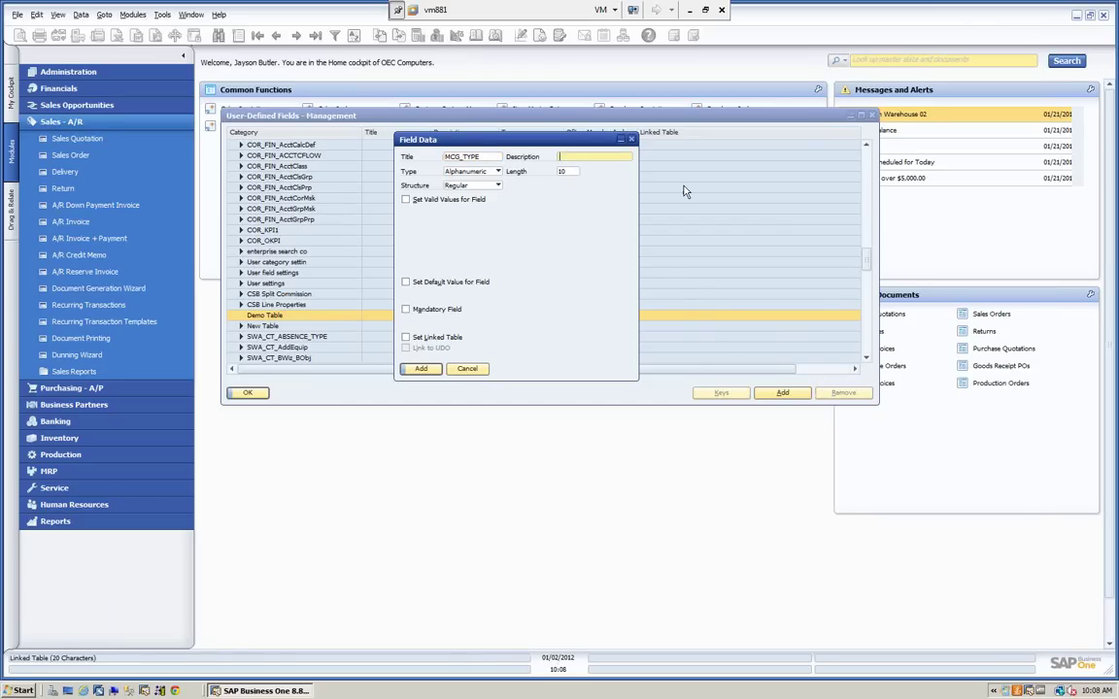
type("This")
key("BackSpace")
type("Descripti")
key("BackSpace")
type("ption")
key("Tab")
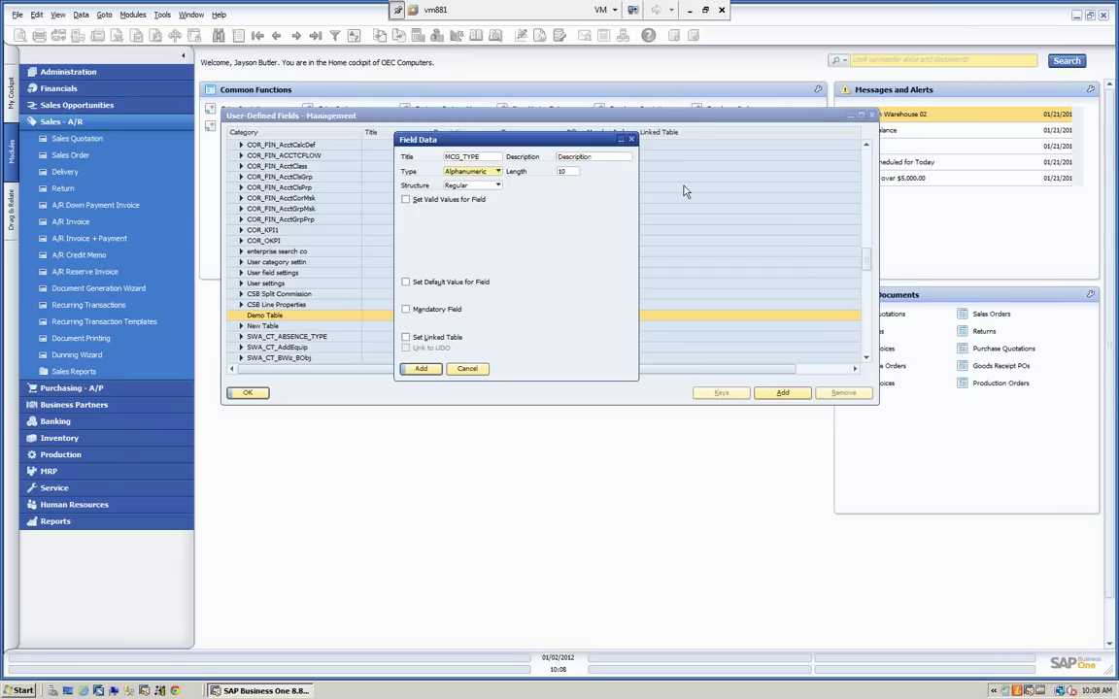
- Set the field type to Date/Time, review its structure options and keep Date
left_click(497, 172)
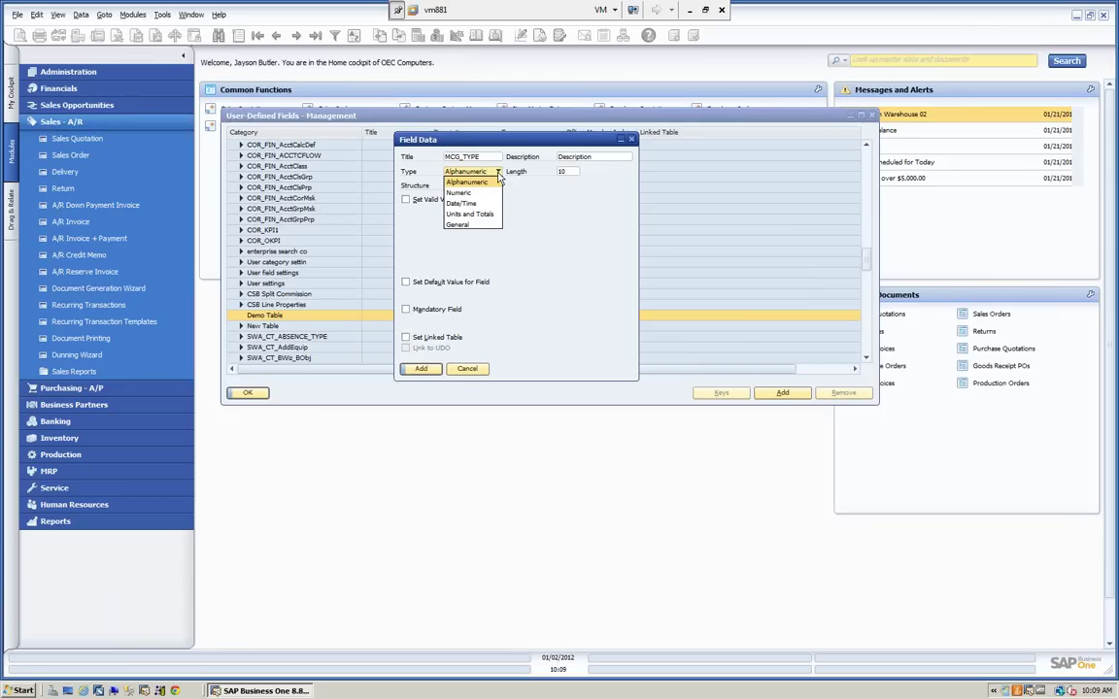
left_click(454, 204)
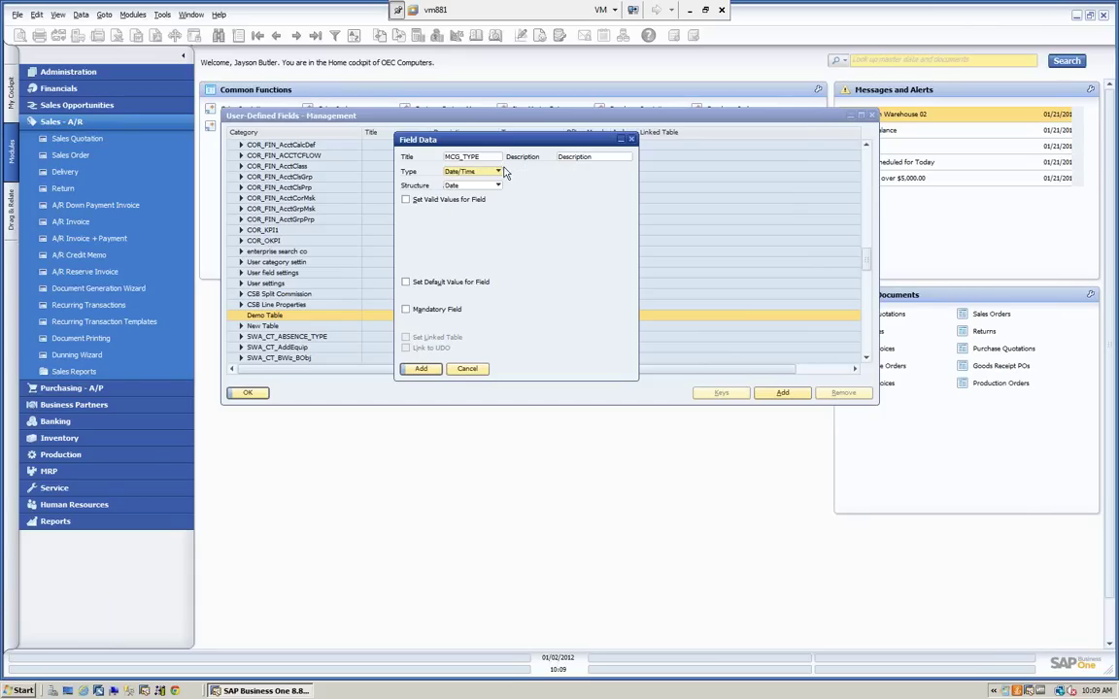
left_click(499, 185)
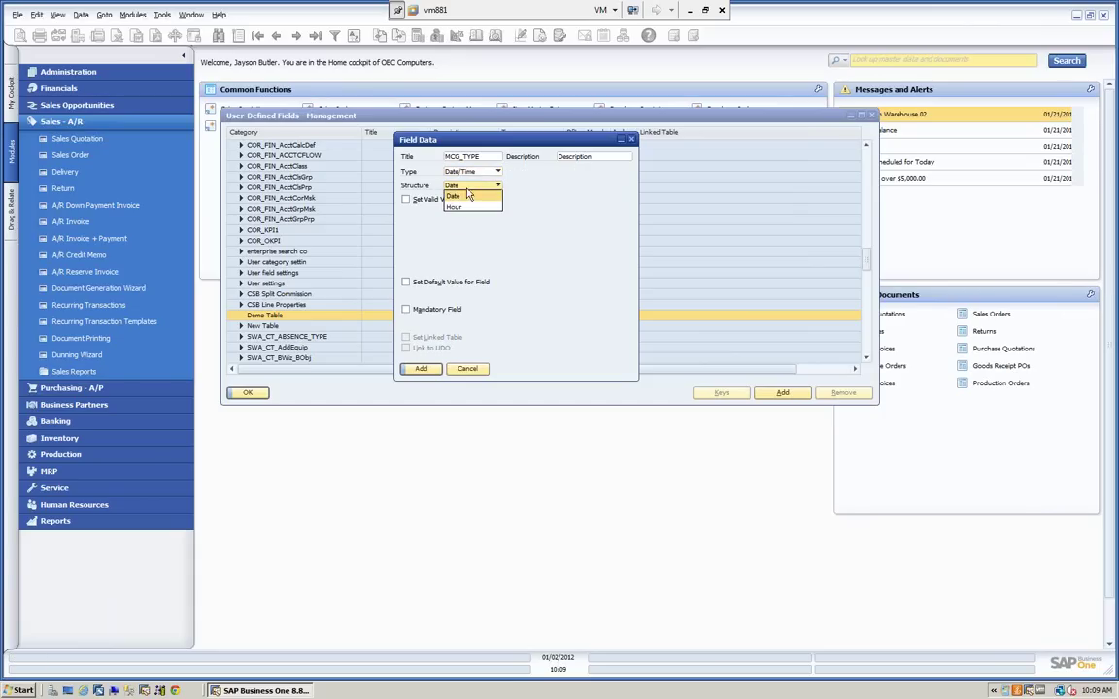
left_click(495, 196)
- Try the Units and Totals field type and review its structure options, keeping Rate
left_click(499, 172)
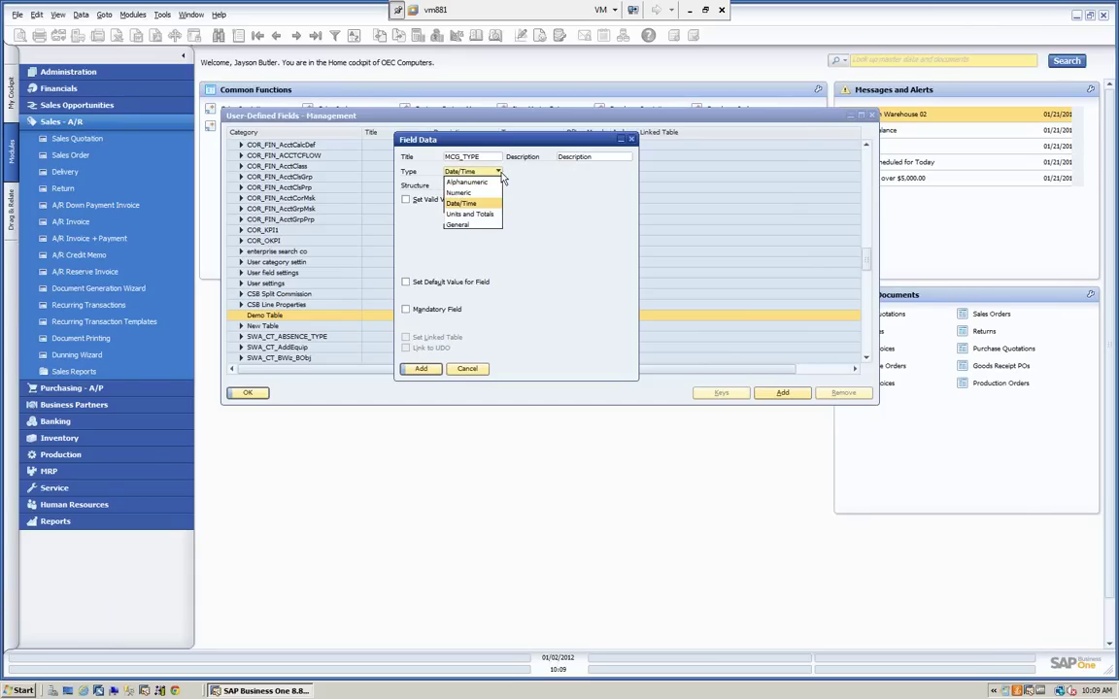
left_click(466, 207)
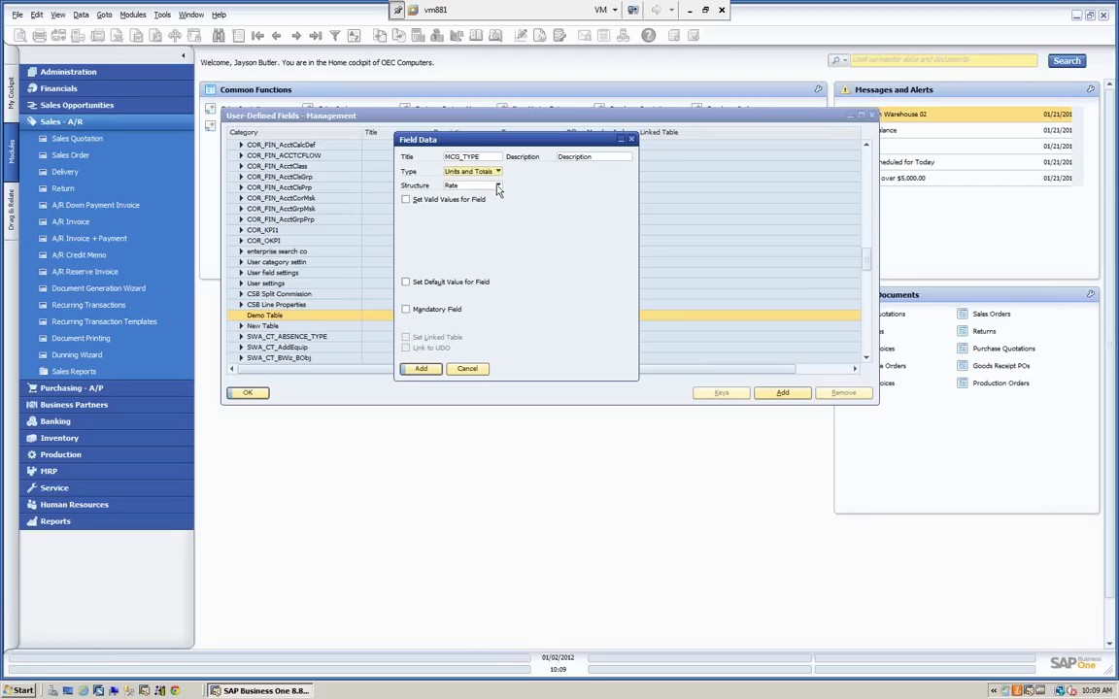
left_click(497, 186)
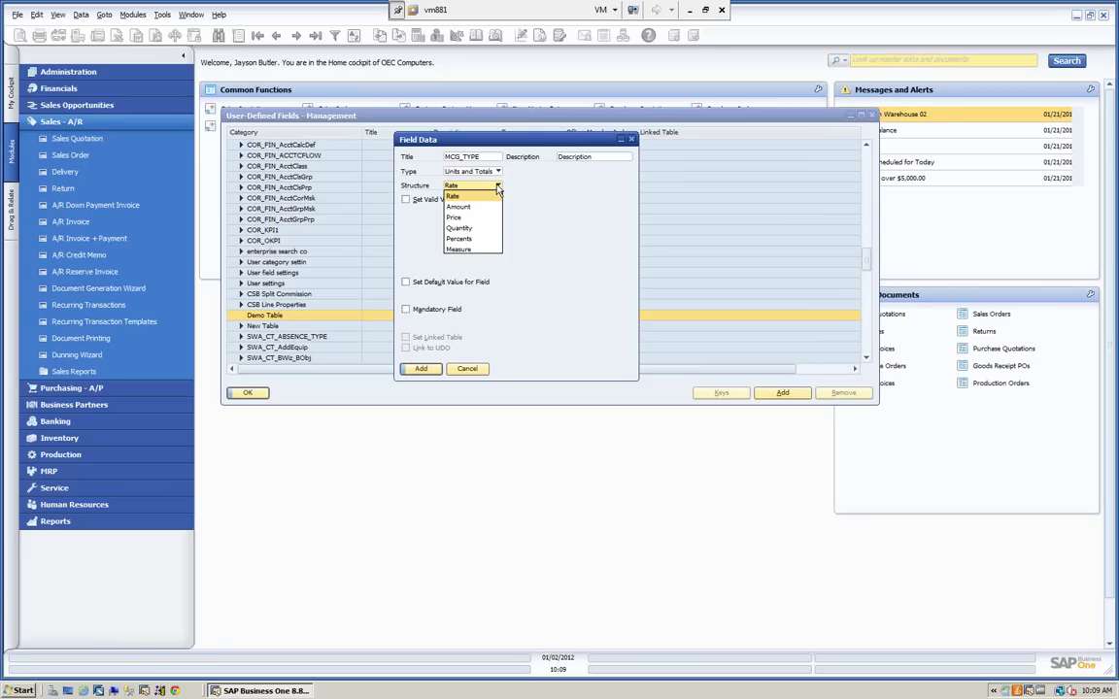
left_click(497, 190)
- Set the MCG_TYPE field's type to Alphanumeric with a length of 10
left_click(497, 172)
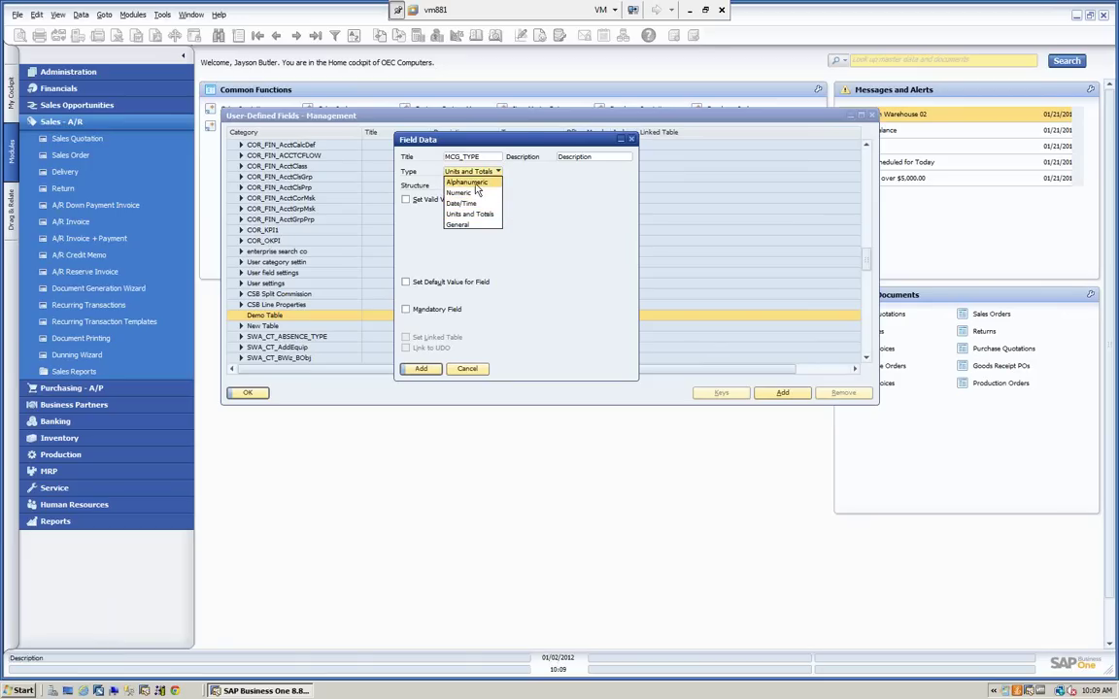
left_click(467, 182)
key("Tab")
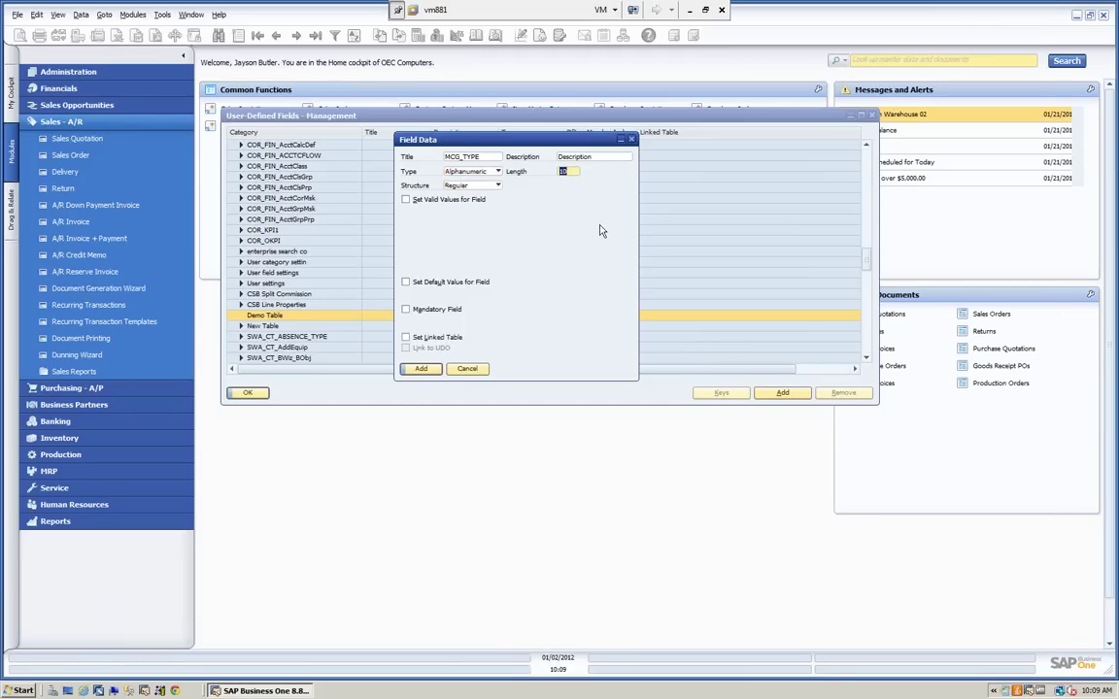
type("1")
key("Tab")
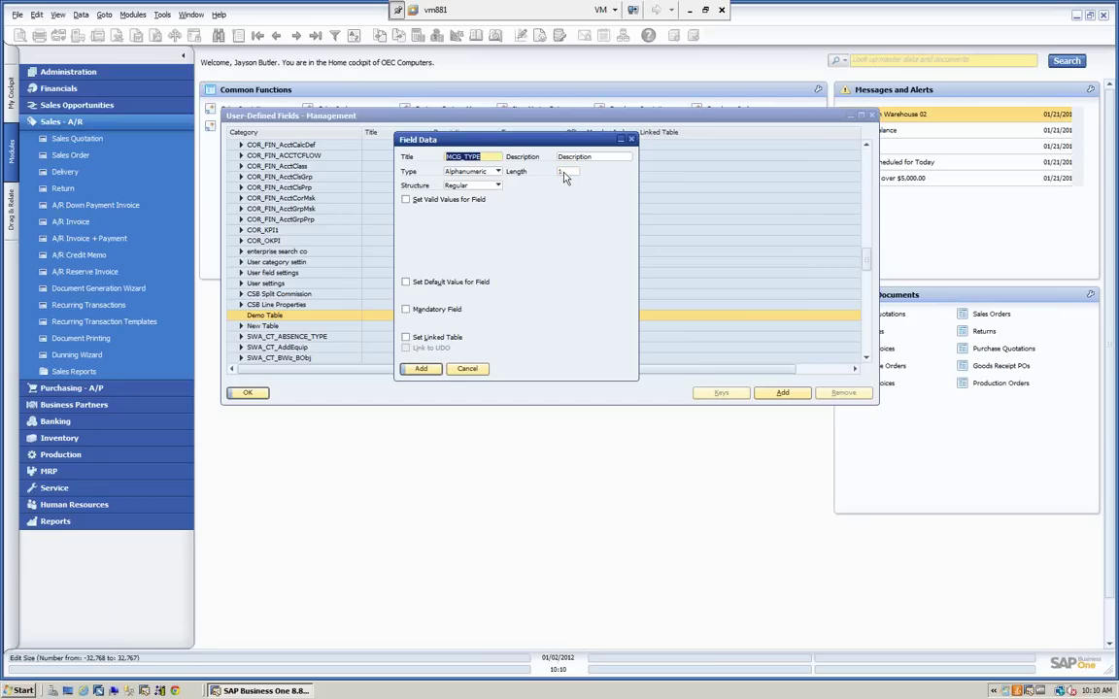
key("Tab")
type("10")
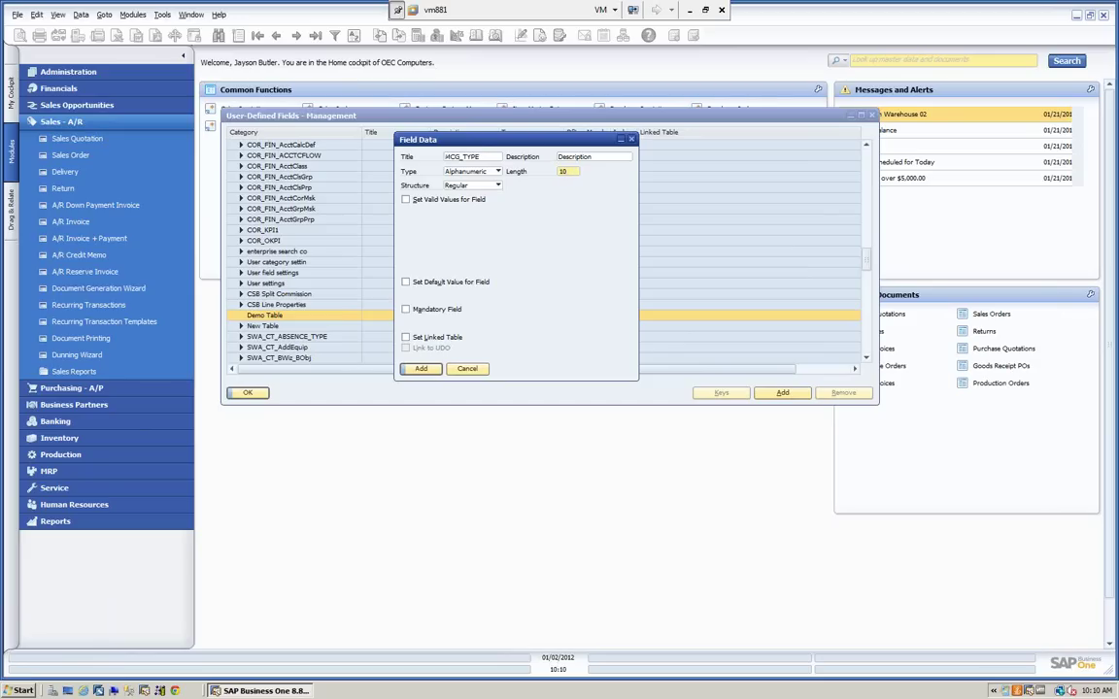
key("shift+Tab")
- Add the MCG_TYPE field to Demo Table without a linked table, accepting the database change and ignoring the connected workstation
left_click(405, 338)
left_click(405, 337)
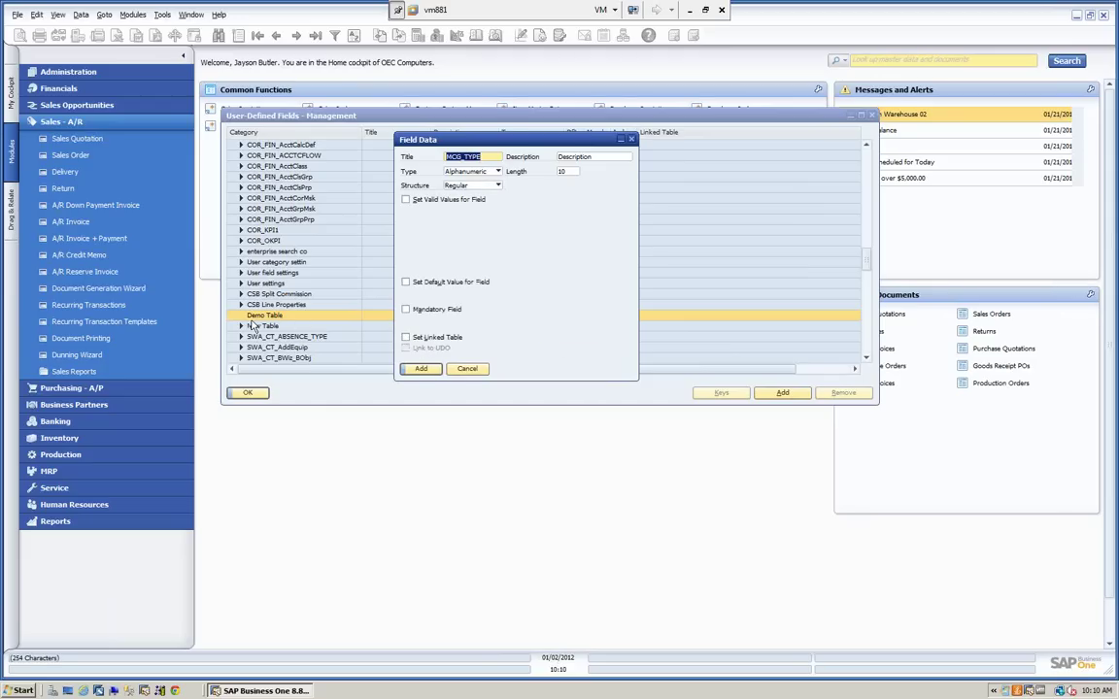
left_click(420, 369)
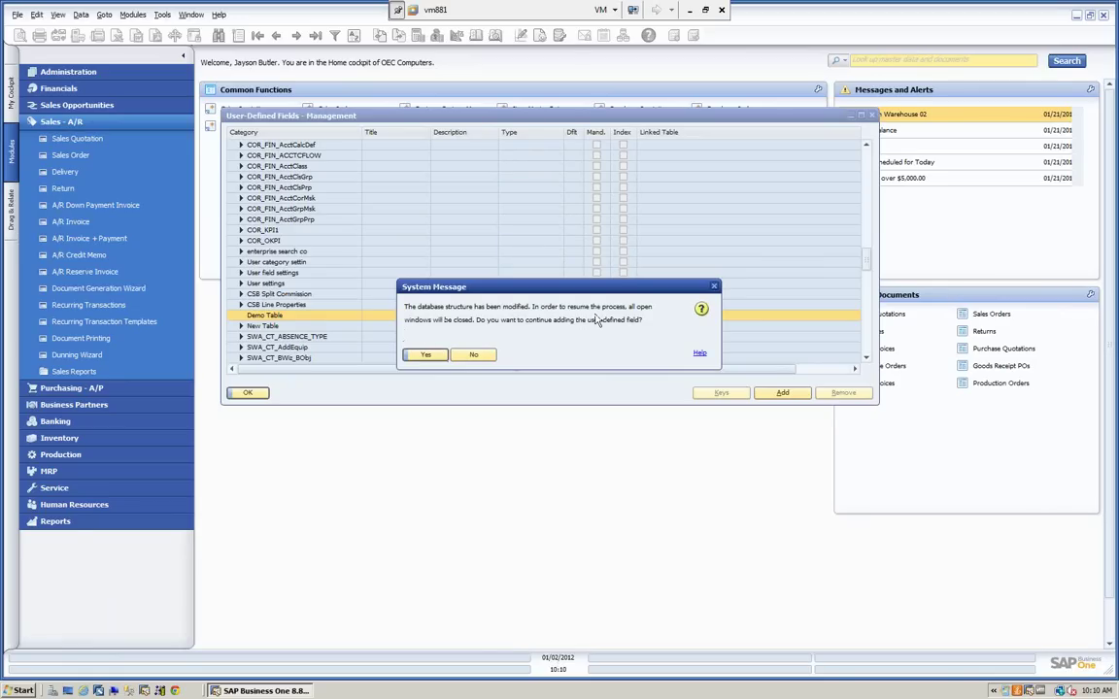
left_click(424, 355)
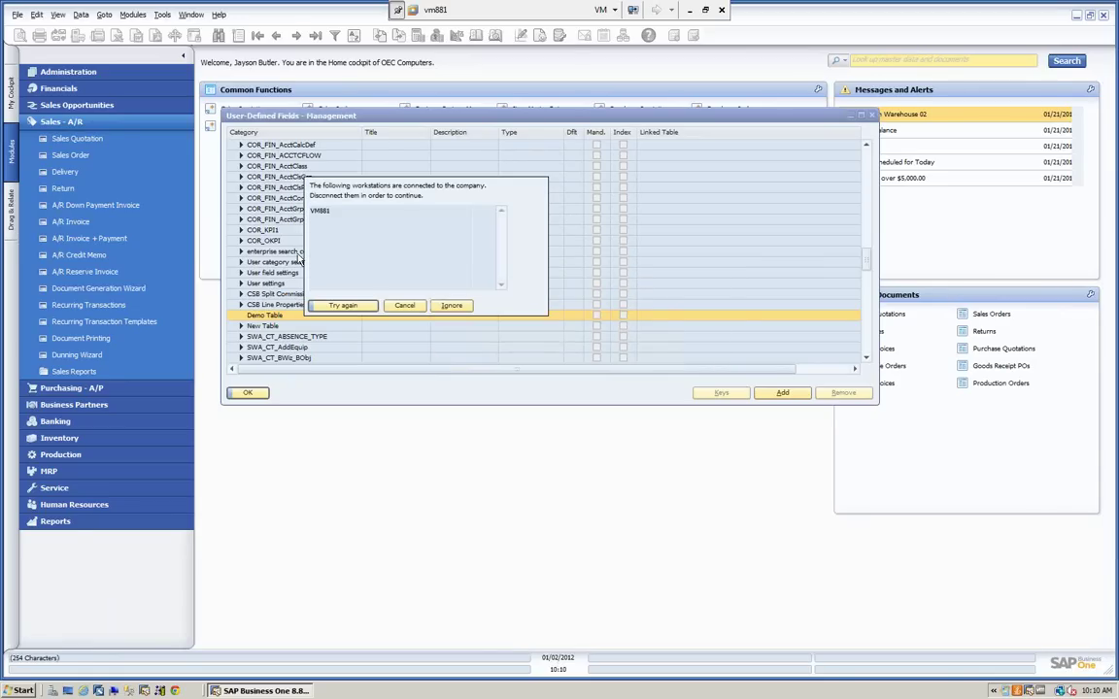
left_click(451, 306)
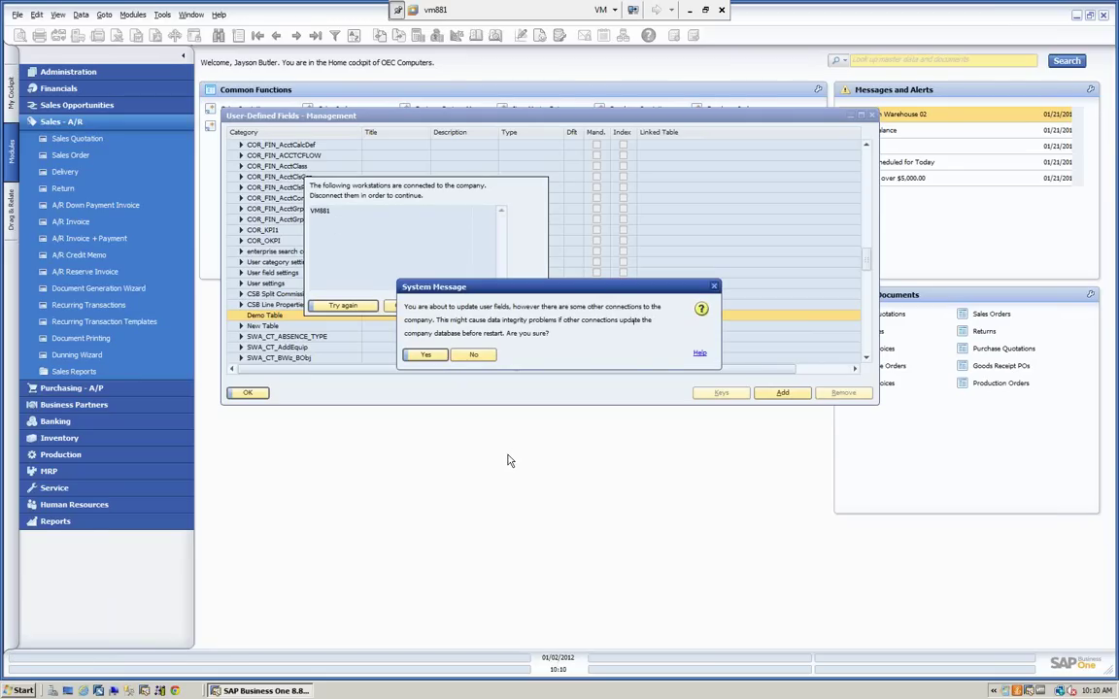
left_click(425, 355)
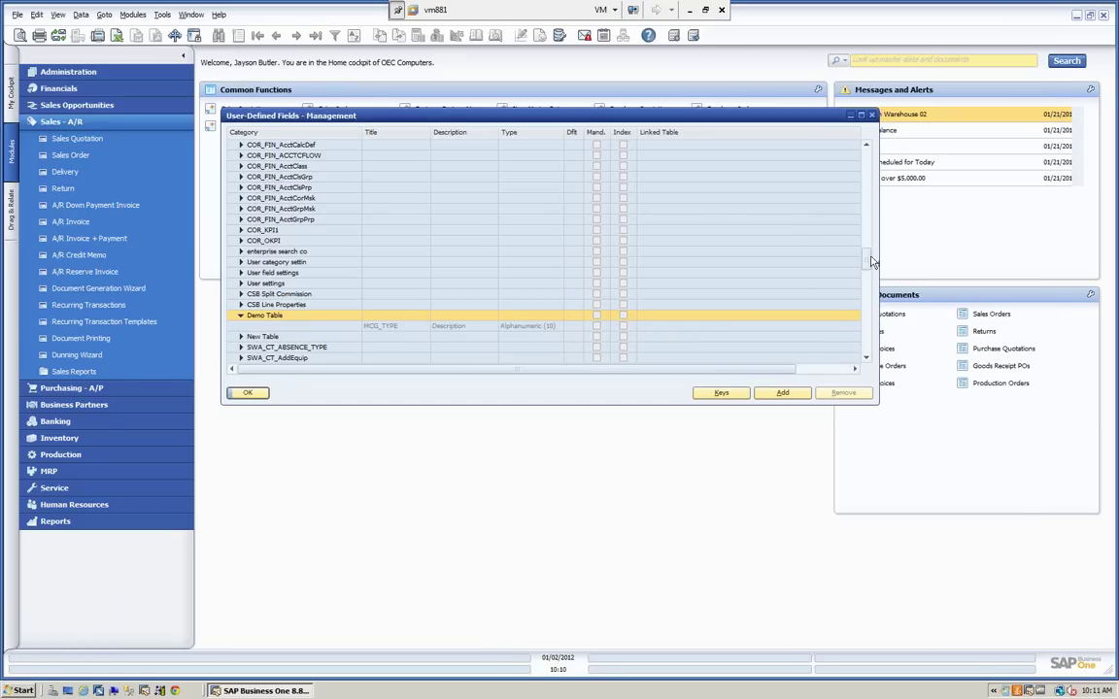
- Collapse the User Tables category and expand Master Data down to the Business Partners - Addresses fields
left_click_drag(870, 260, 871, 159)
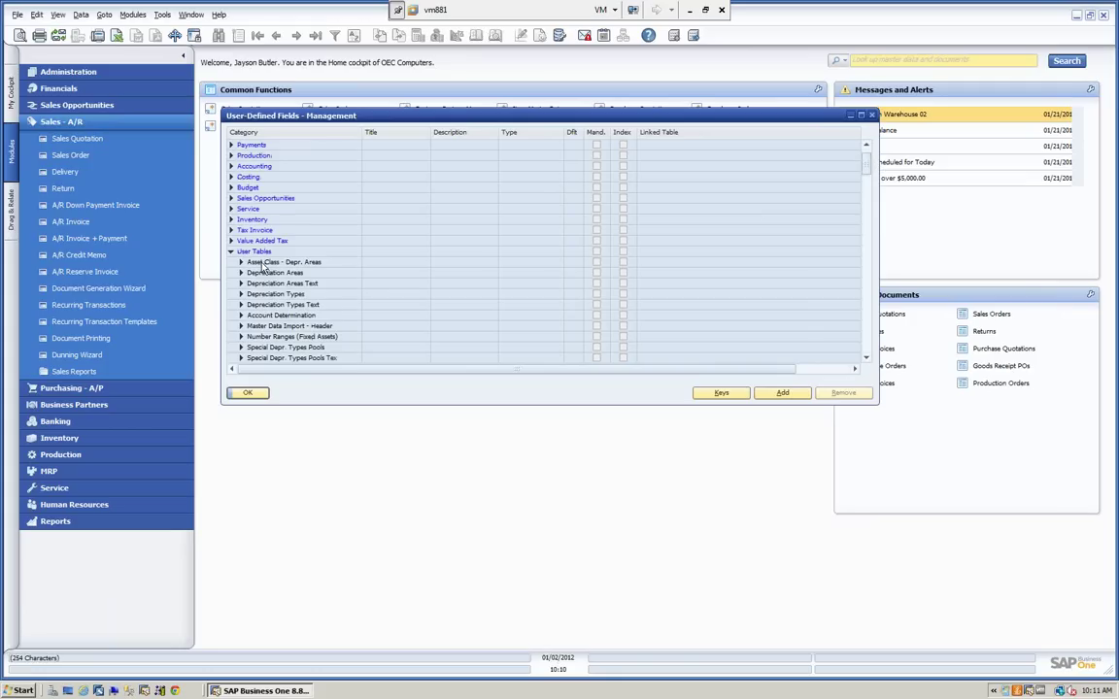
left_click(231, 252)
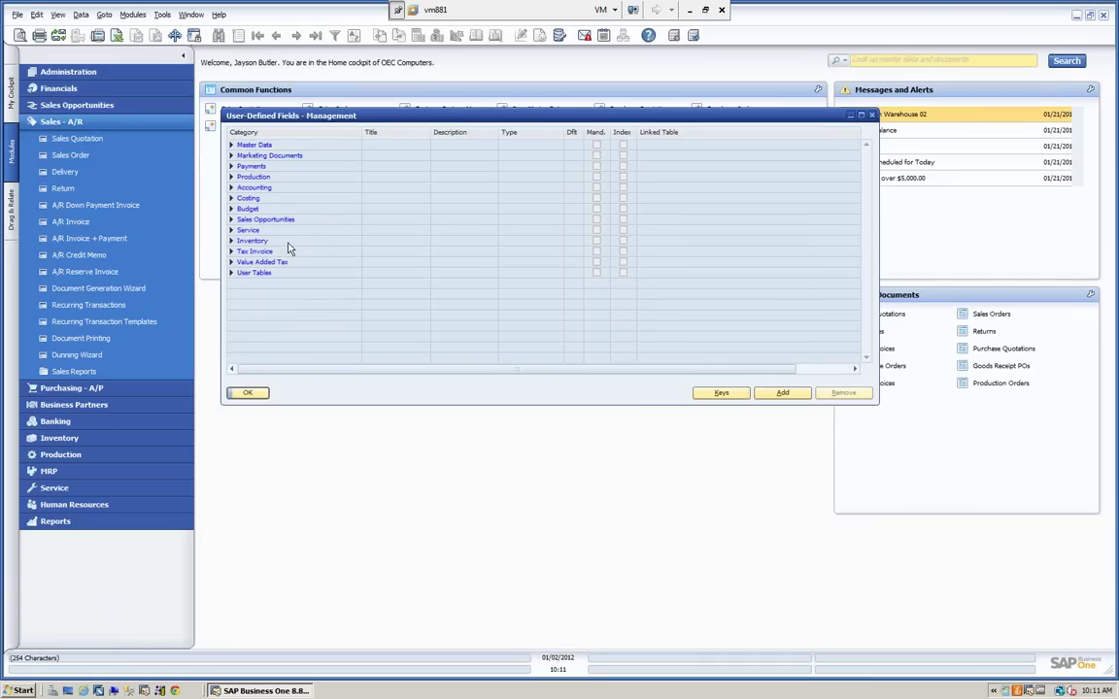
left_click(231, 146)
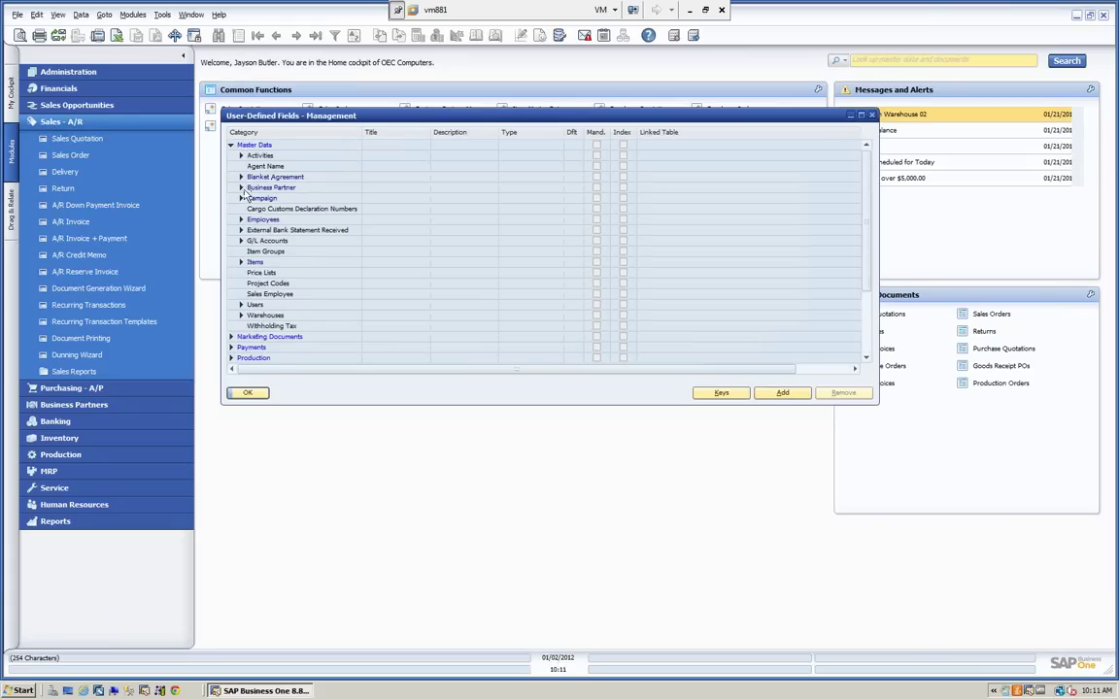
left_click(242, 187)
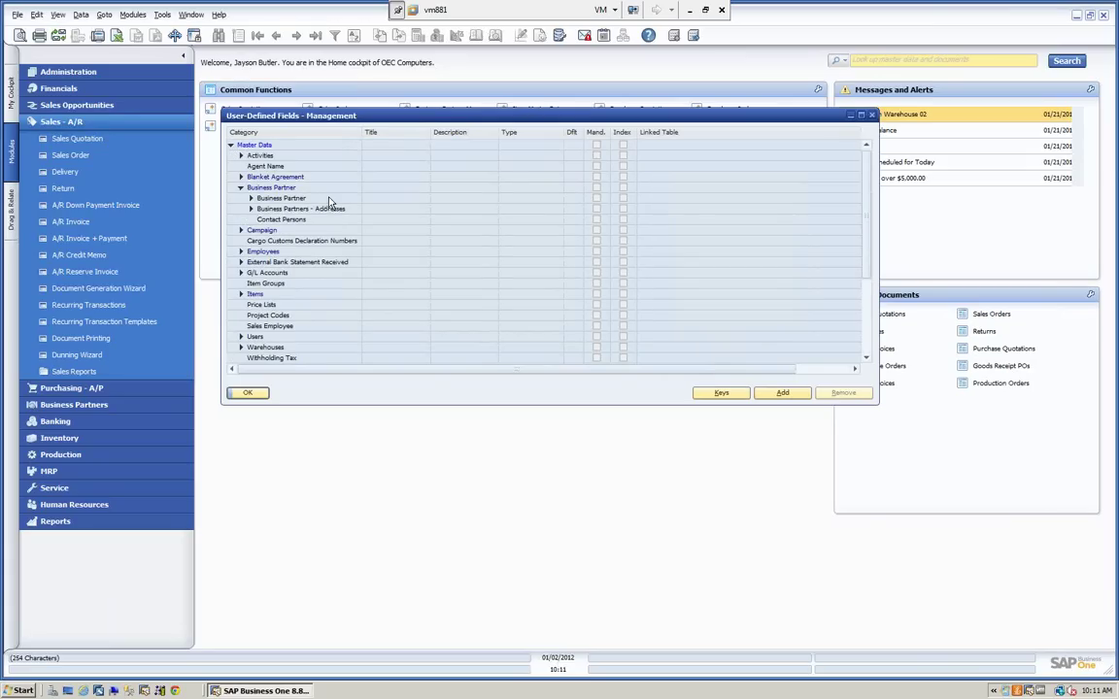
left_click(251, 209)
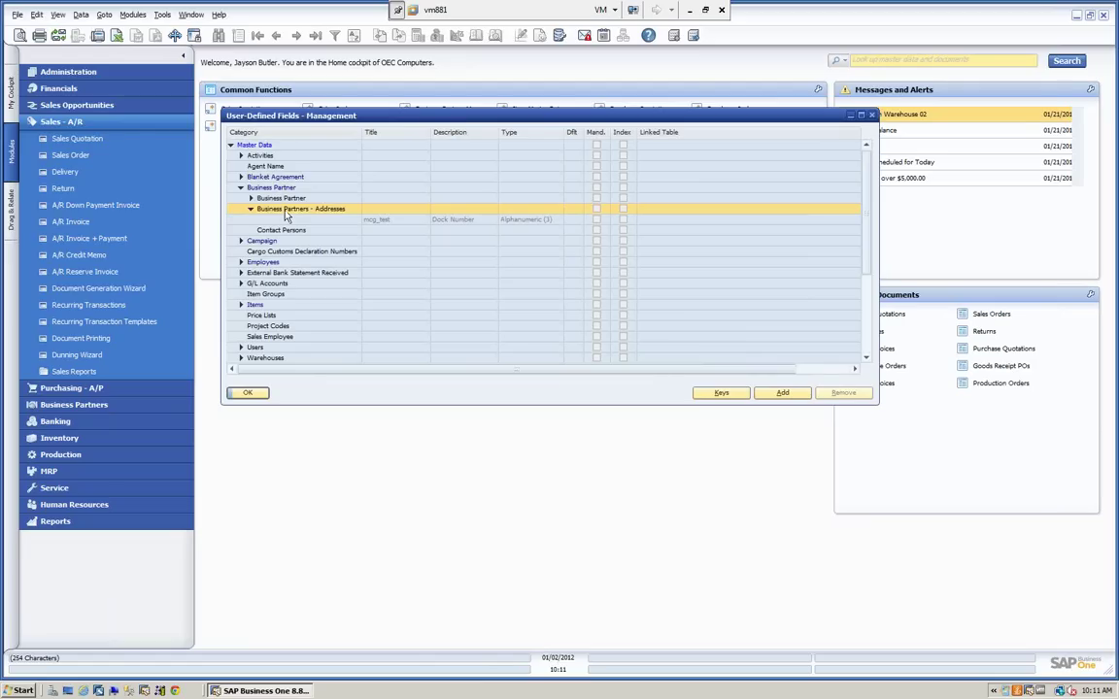
- Start a new user-defined field for Business Partners - Addresses with the title MCG_DF and description New Field
left_click(788, 395)
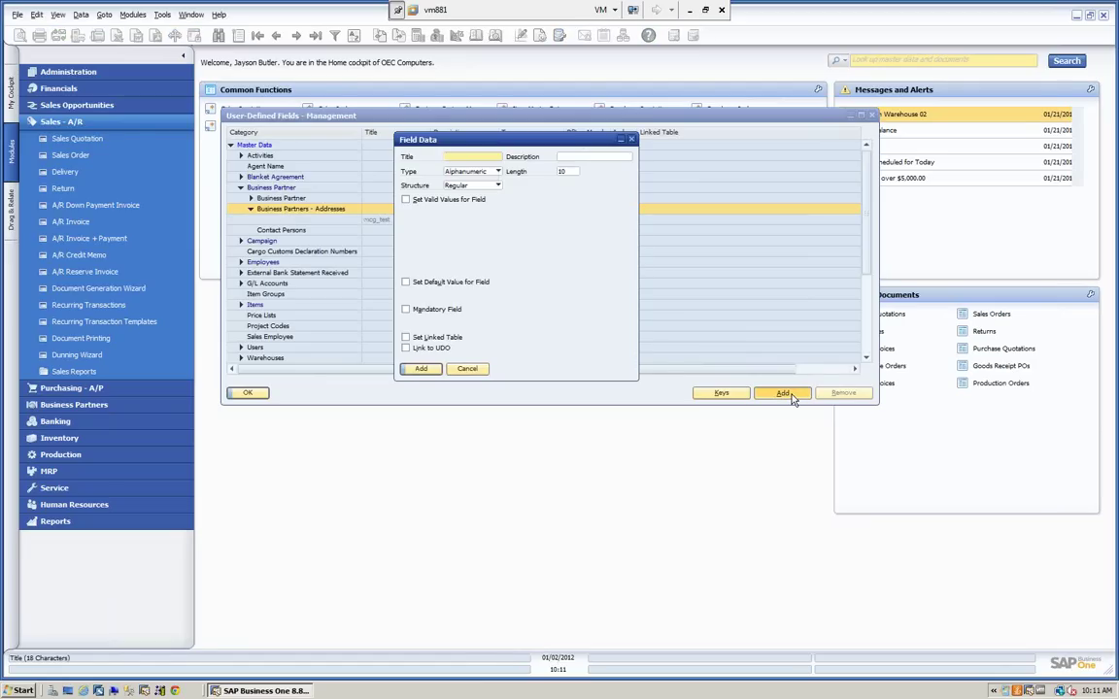
type("MCG_DF")
key("Tab")
type("Ne")
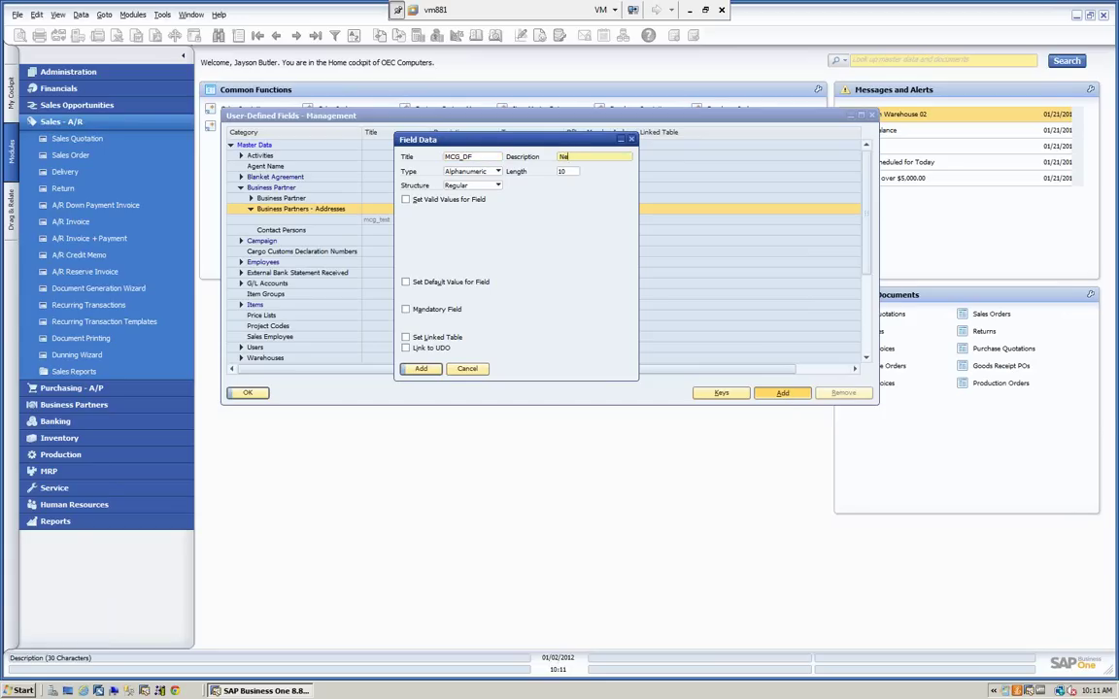
type("w Field")
- Link the MCG_DF field to MCG_DEMO_TABLE, add it with the database change accepted, and close the field management window
left_click(405, 337)
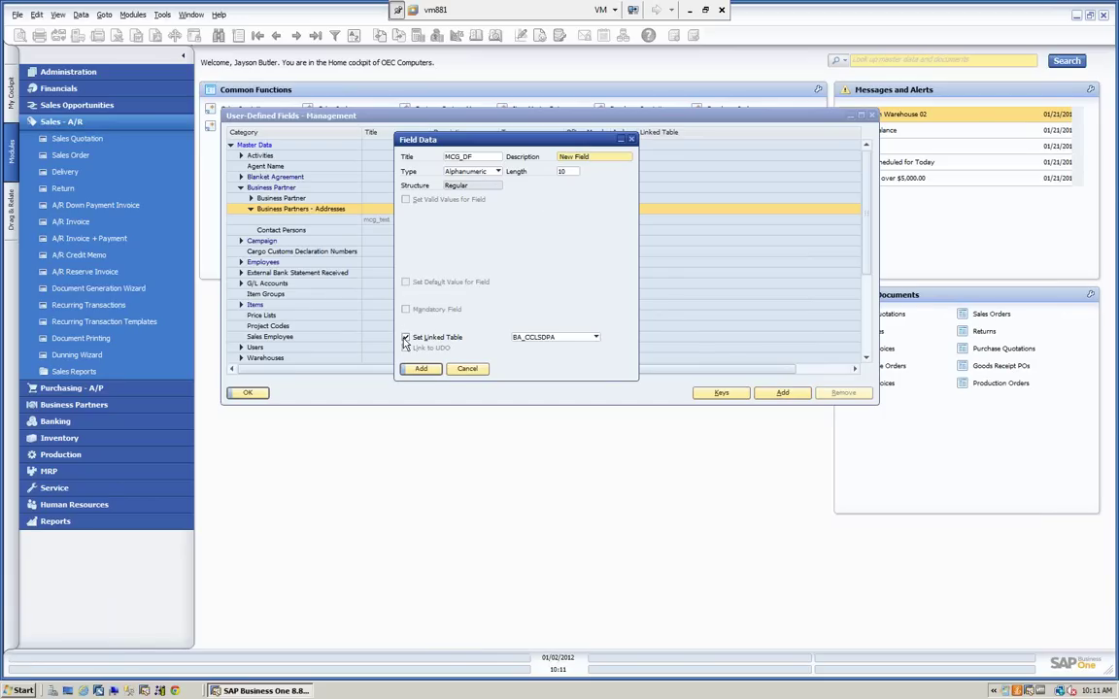
left_click(597, 338)
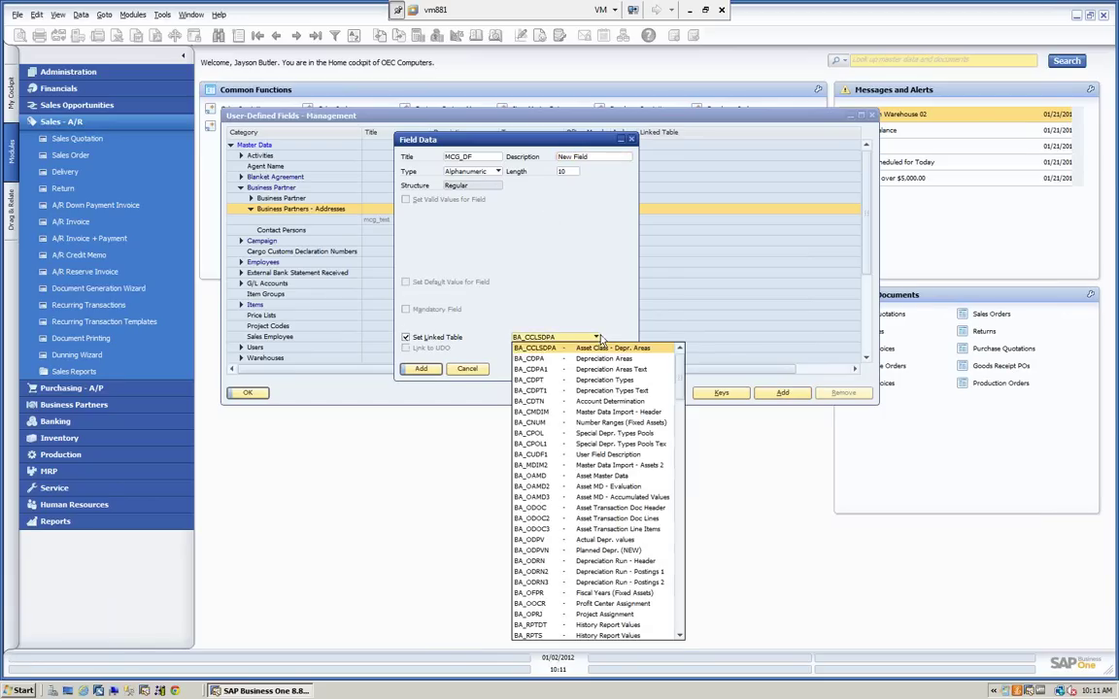
scroll(604, 387, "down", 2)
scroll(605, 387, "down", 1)
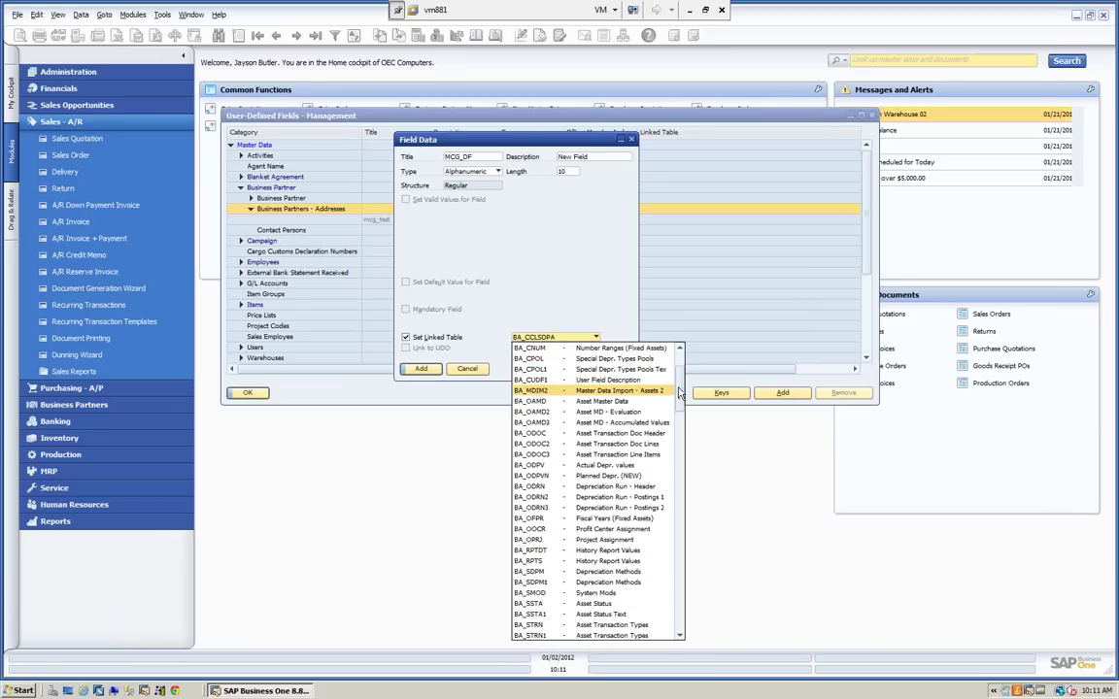
left_click_drag(680, 393, 694, 506)
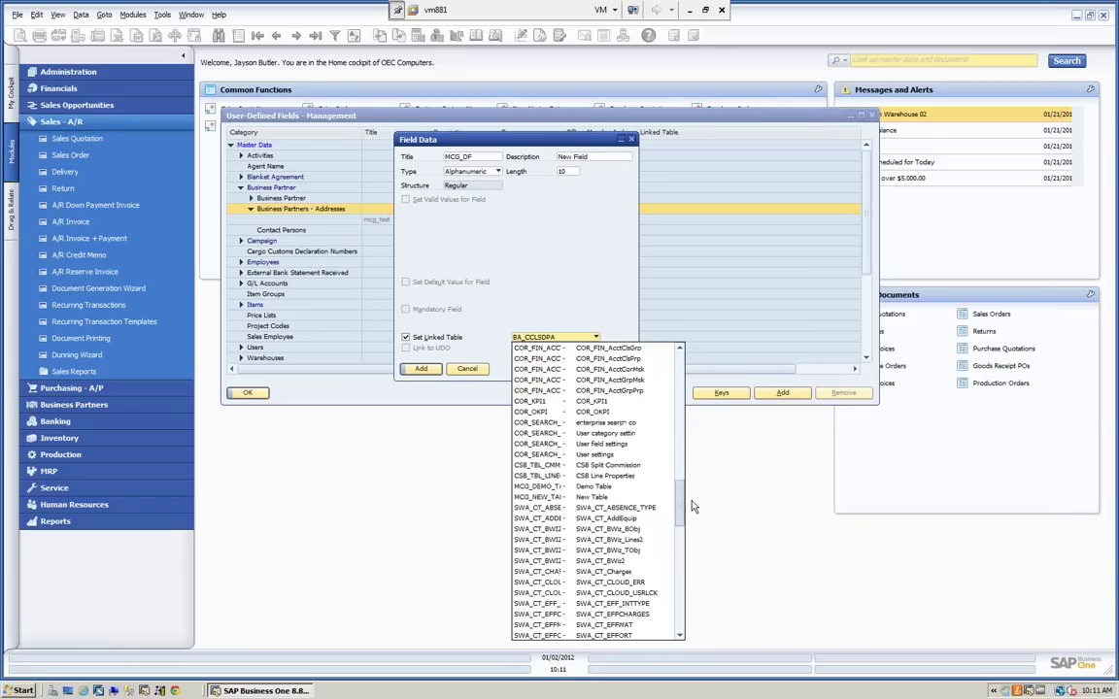
left_click(539, 486)
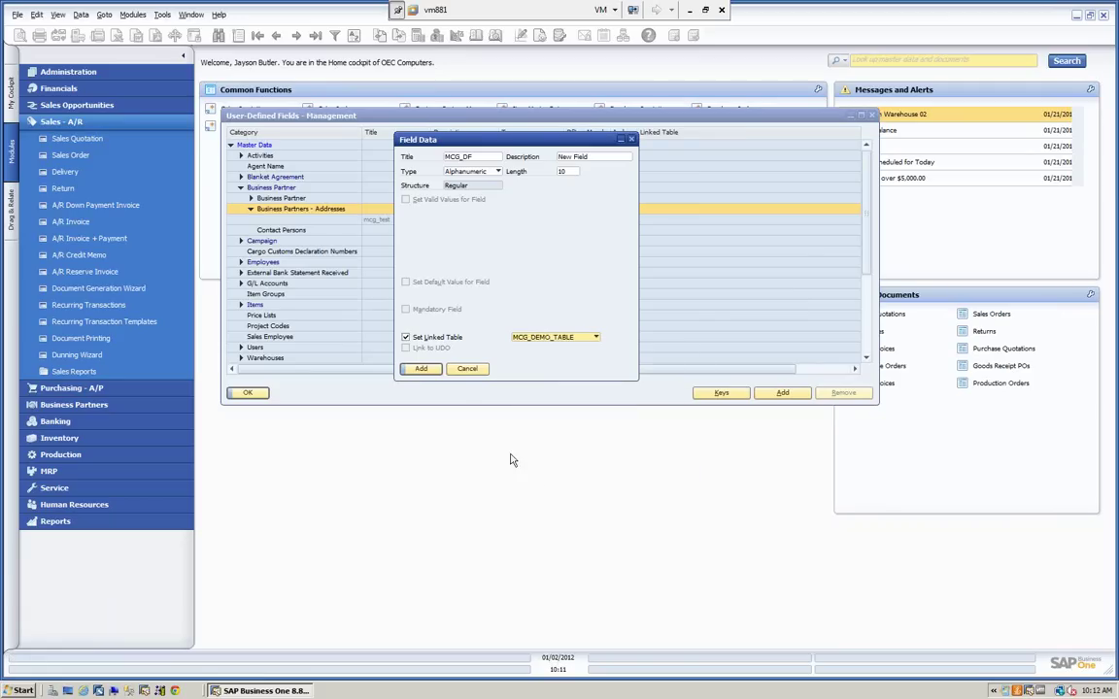
left_click(419, 369)
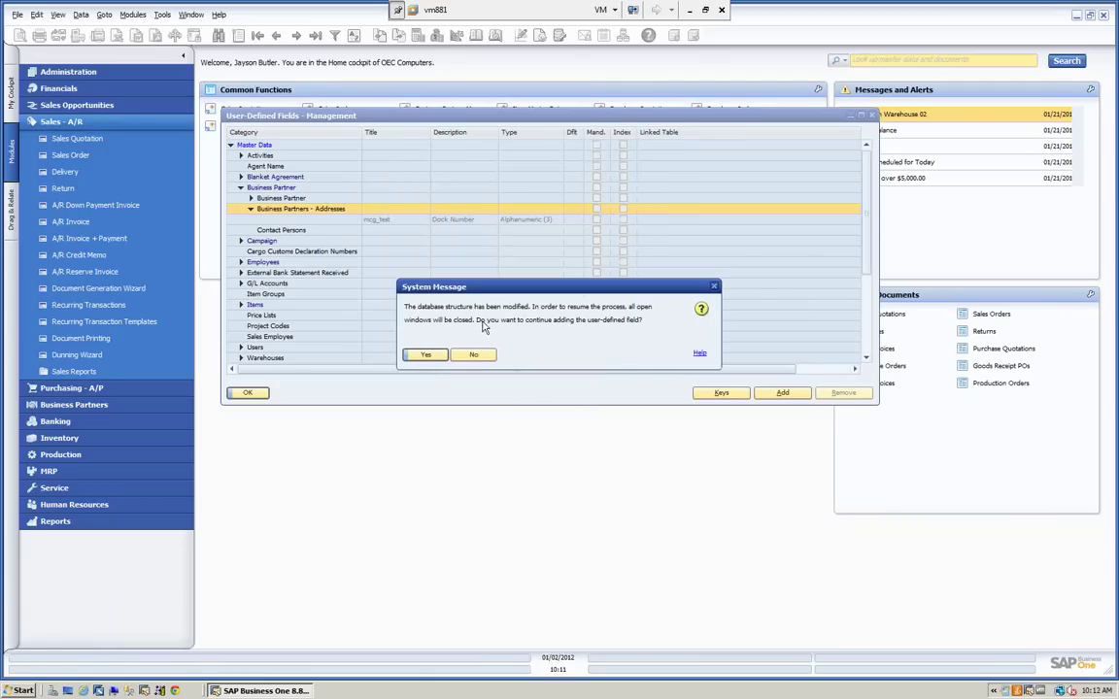
left_click(427, 355)
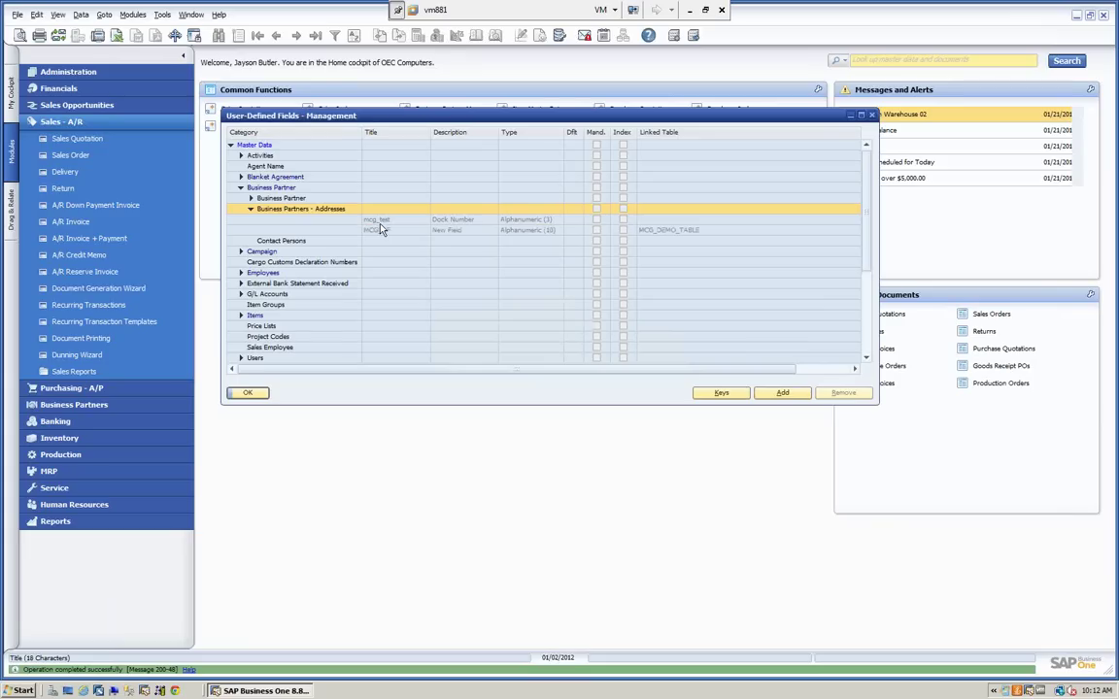
left_click(249, 393)
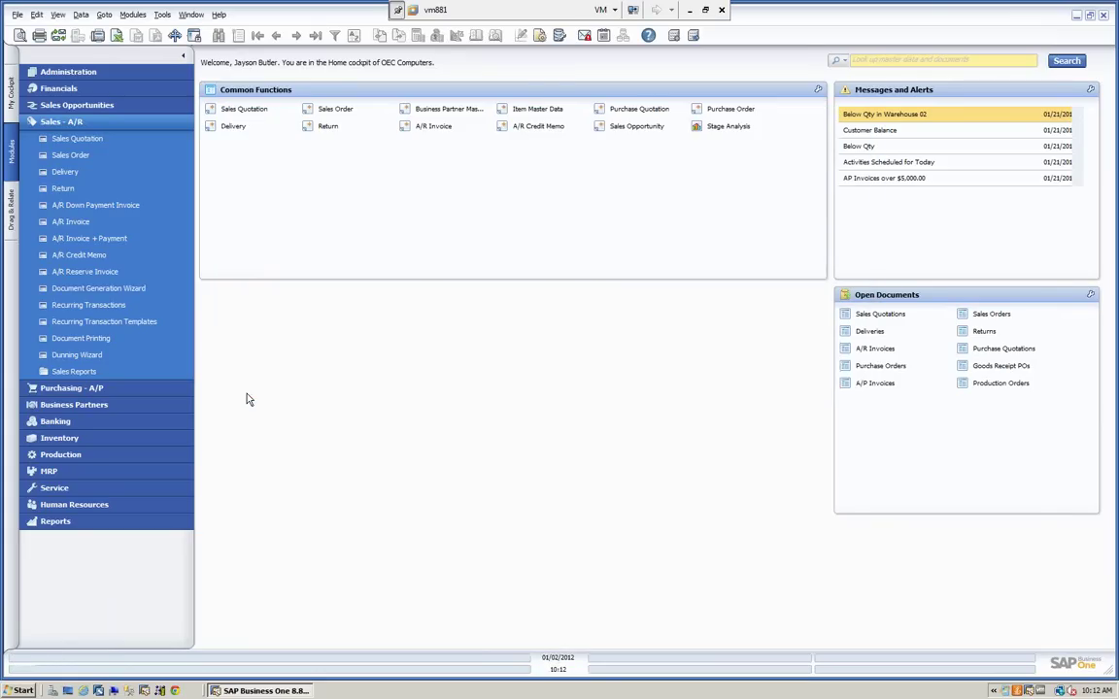
- Open Business Partner Master Data and find the Earthshaker Corporation record with the search term e*
left_click(94, 123)
left_click(78, 154)
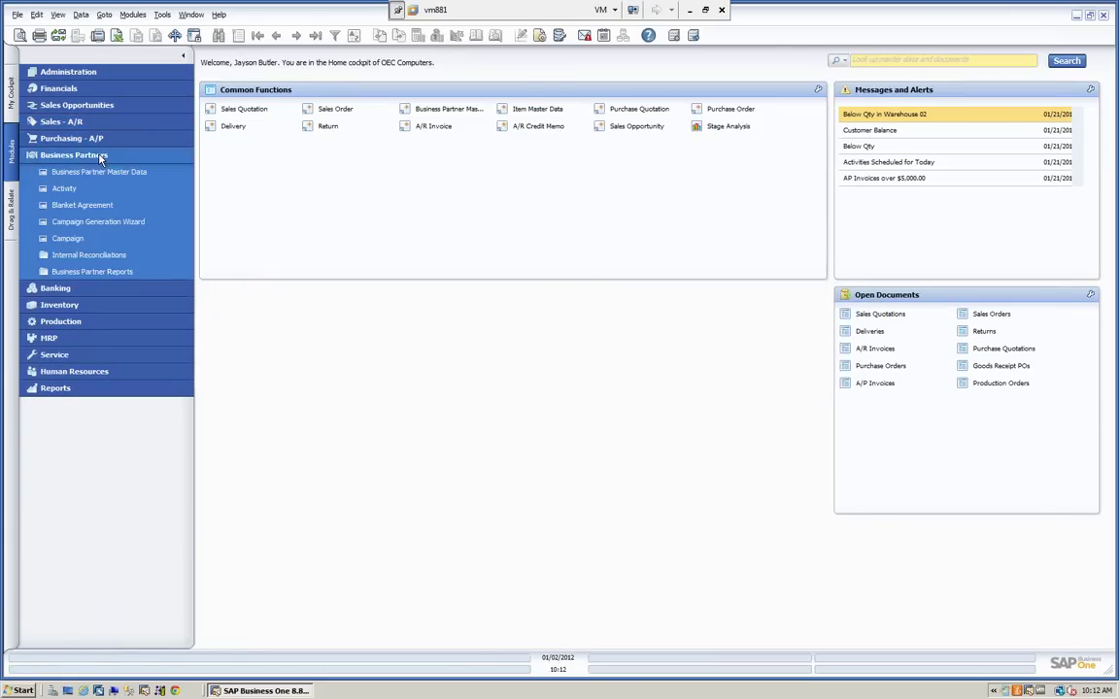
left_click(119, 171)
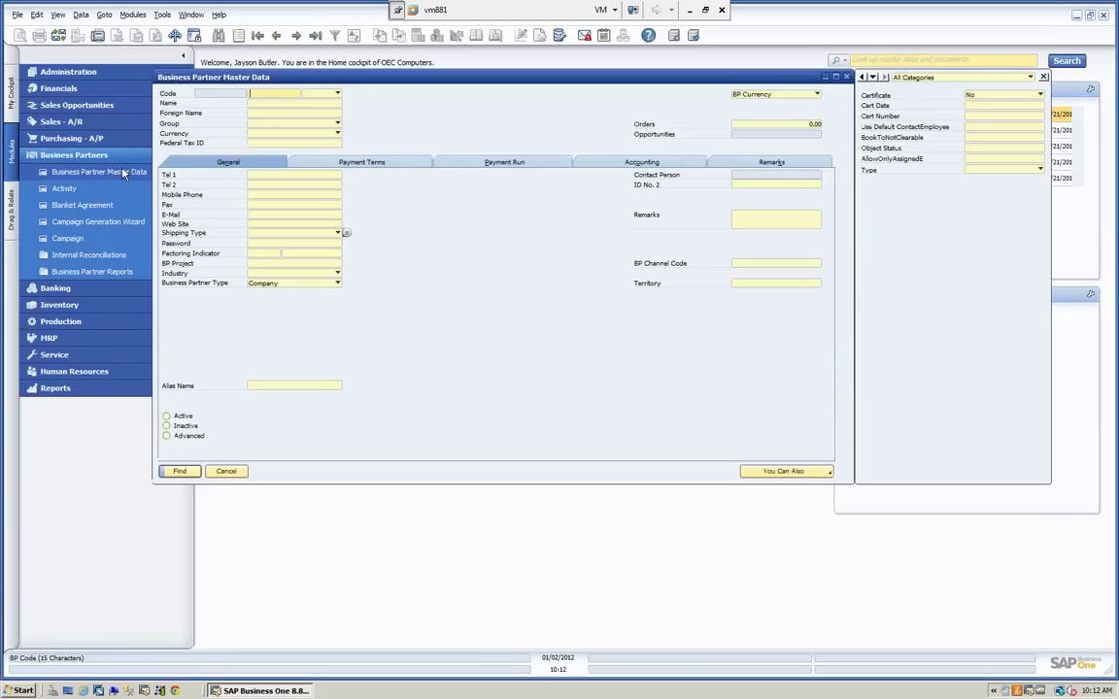
type("e*")
key("Return")
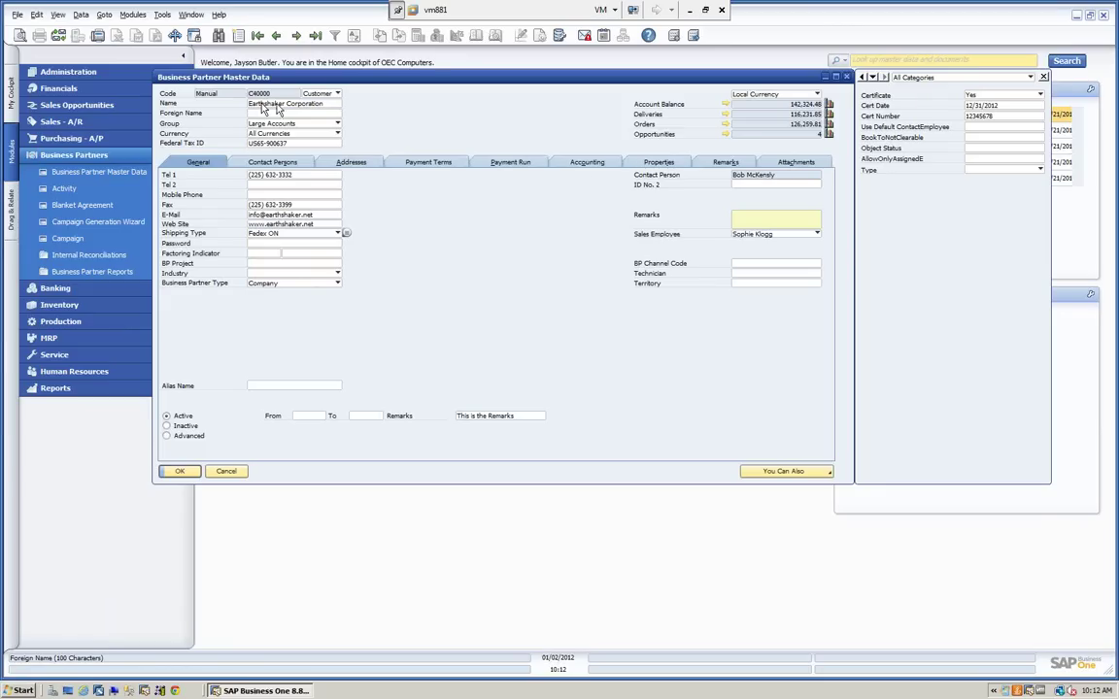
- In the Ship To address, choose to define a new value for New Field
left_click(356, 163)
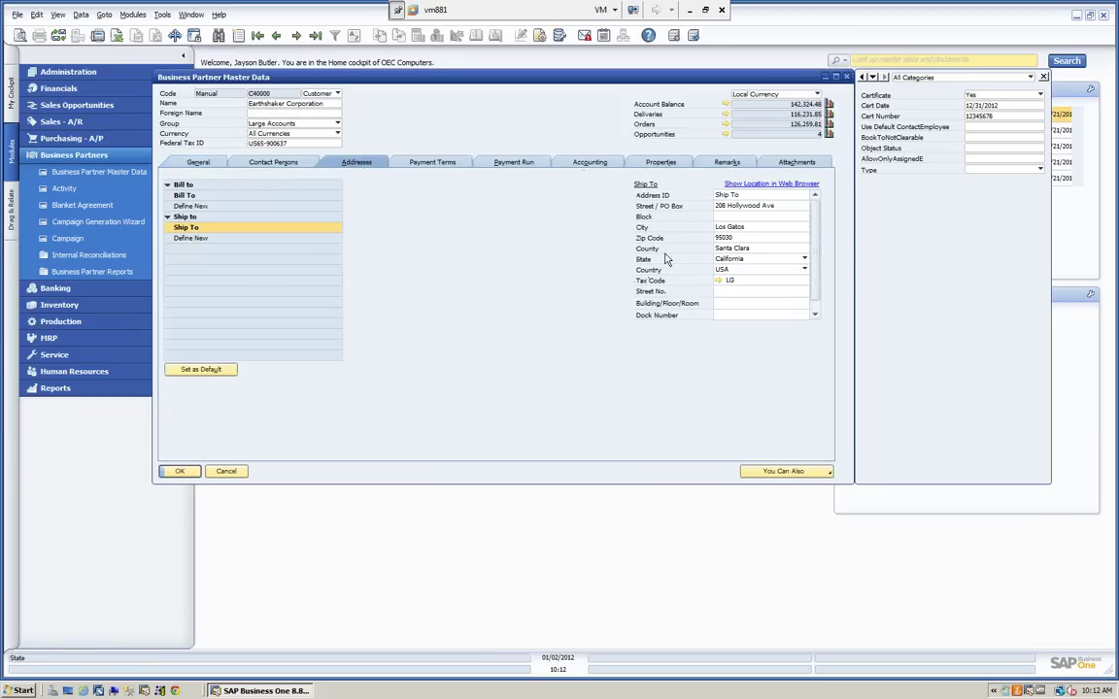
left_click(815, 284)
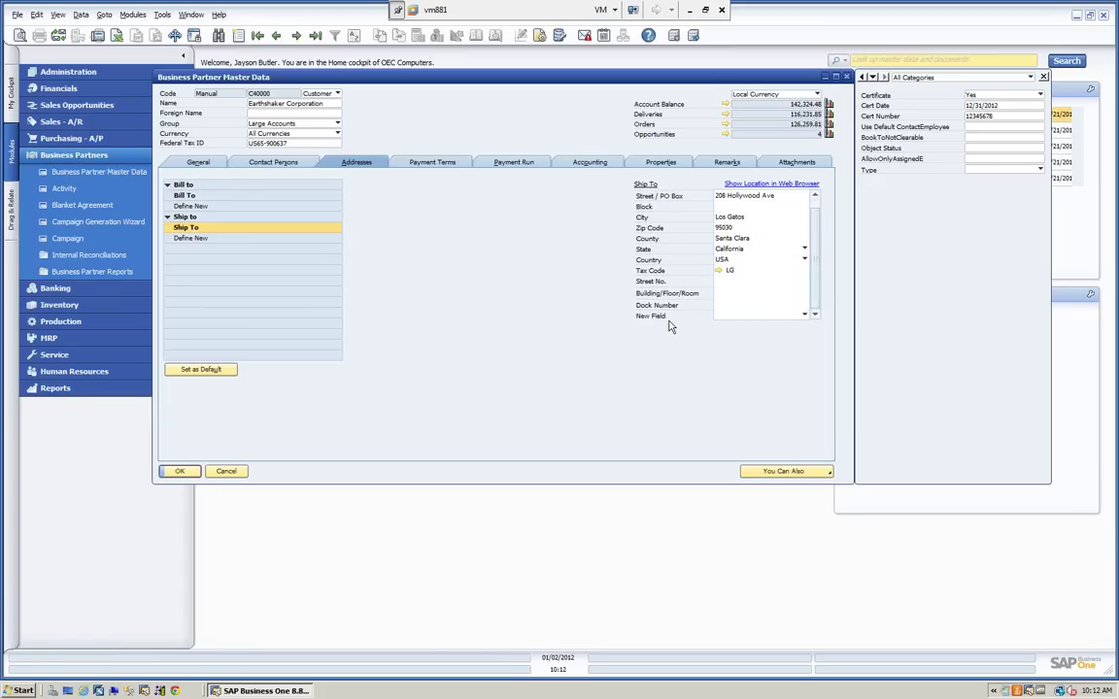
left_click(804, 316)
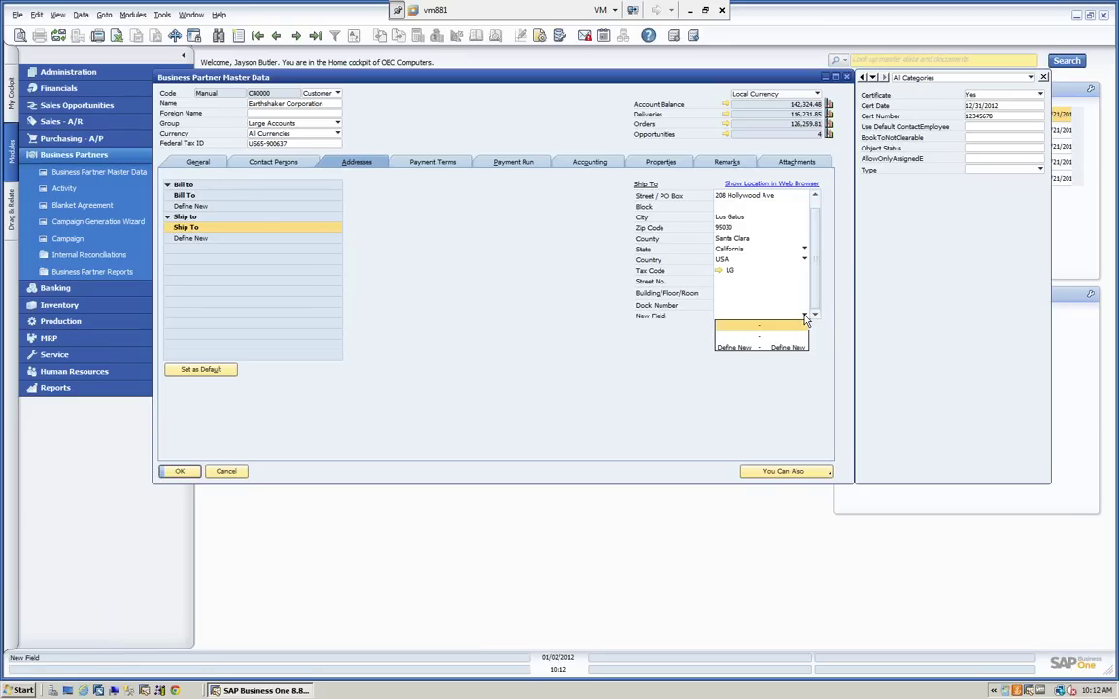
left_click(745, 348)
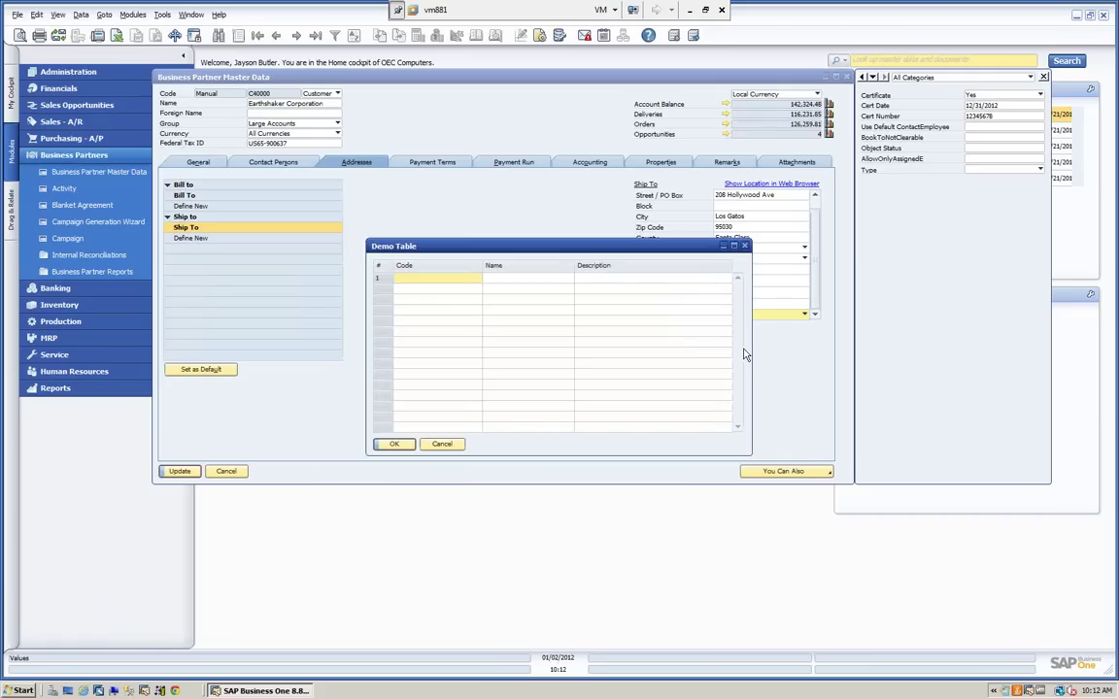
- Add a Demo Table record with code 001, name Demo and description Demo Test, save it and close the table
type("001")
key("Tab")
type("Demo")
key("Tab")
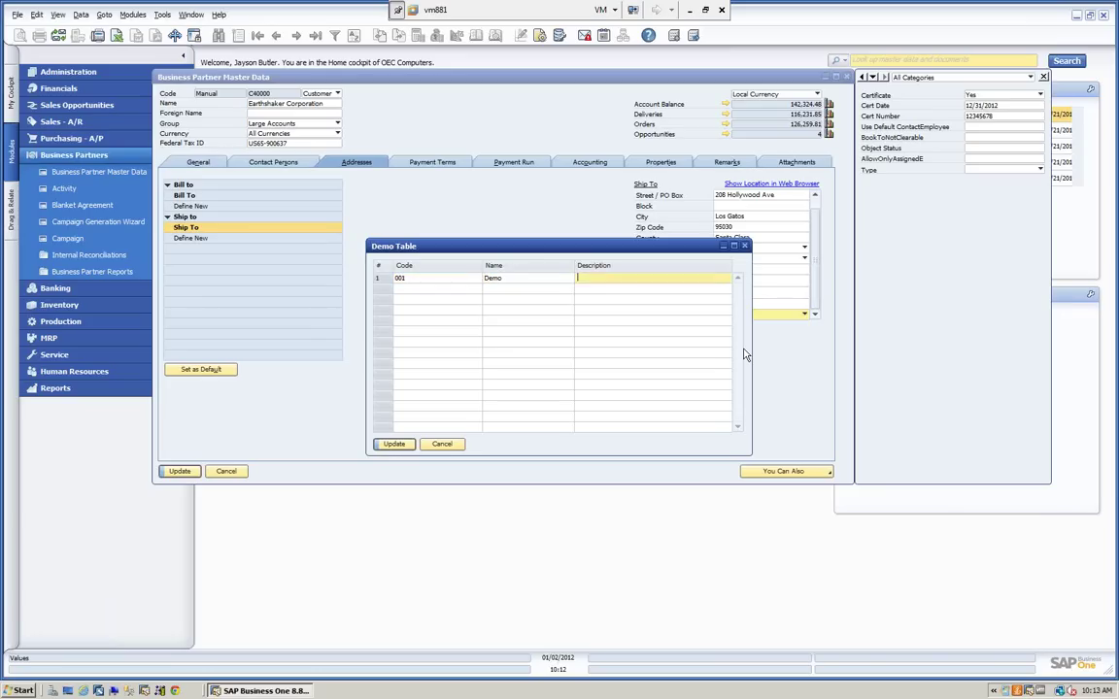
type("Demo Test")
left_click(392, 444)
left_click(393, 445)
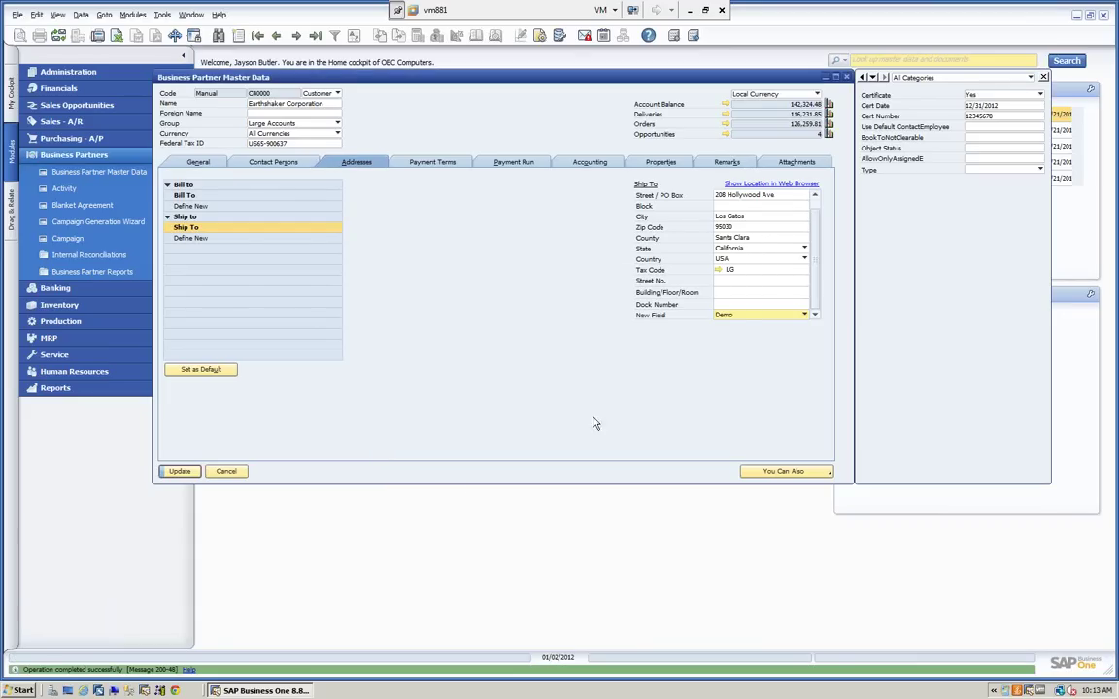
- With Demo kept in New Field, choose Yes for Certificate and update the Earthshaker Corporation record
left_click(804, 315)
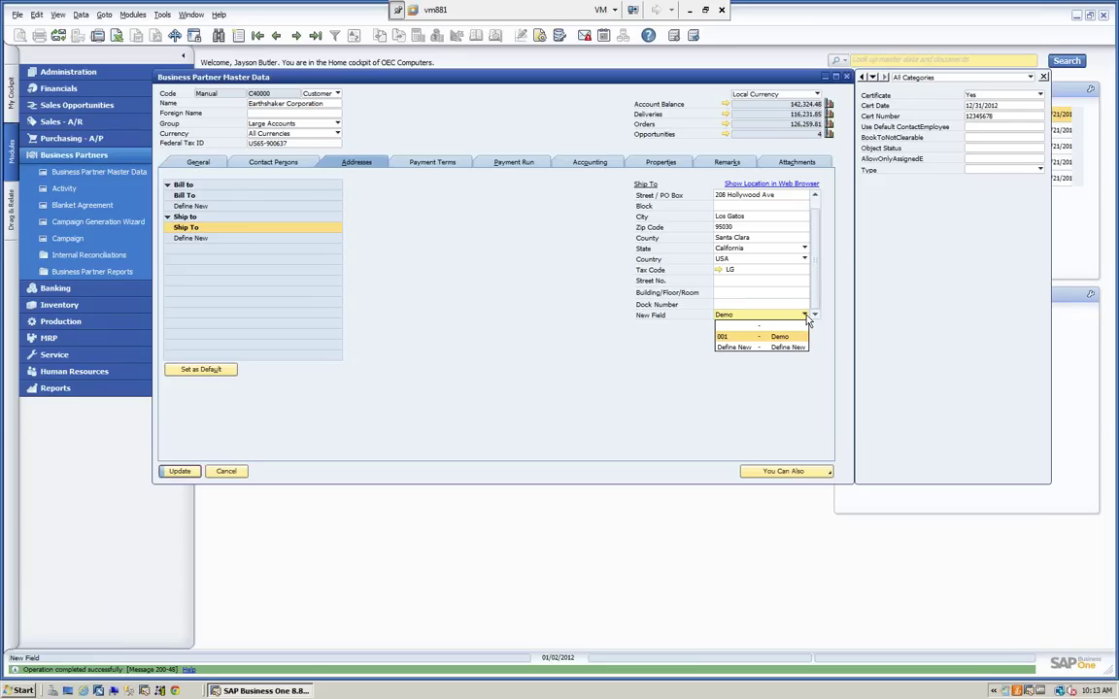
left_click(721, 363)
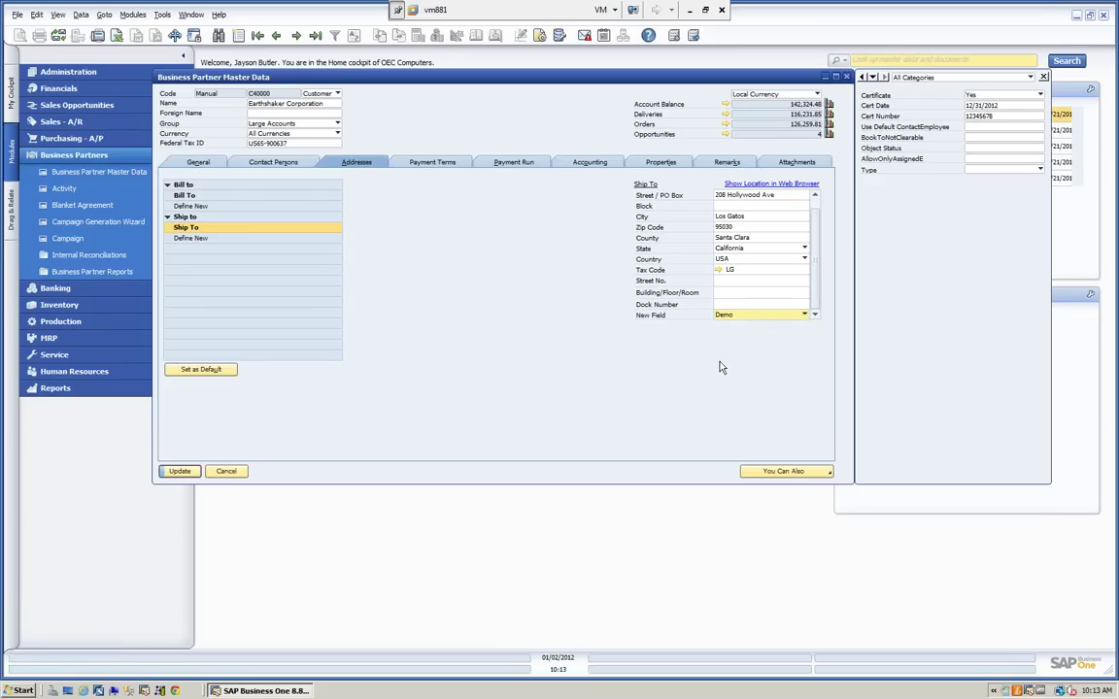
left_click(1037, 95)
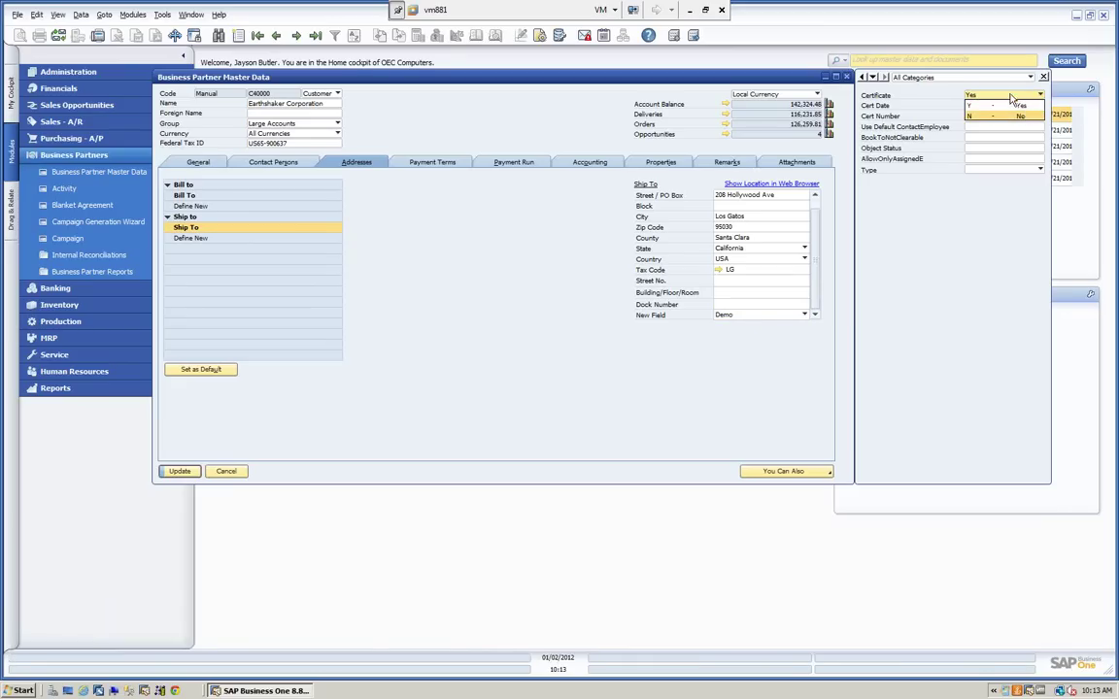
left_click(1010, 105)
key("Tab")
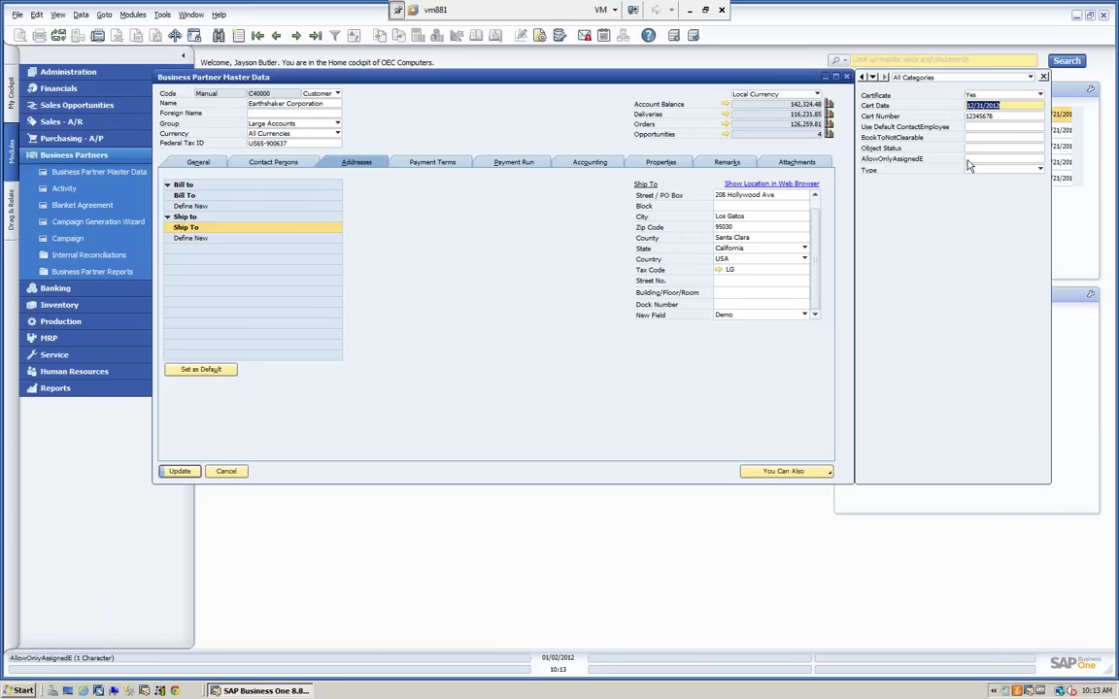
left_click(180, 471)
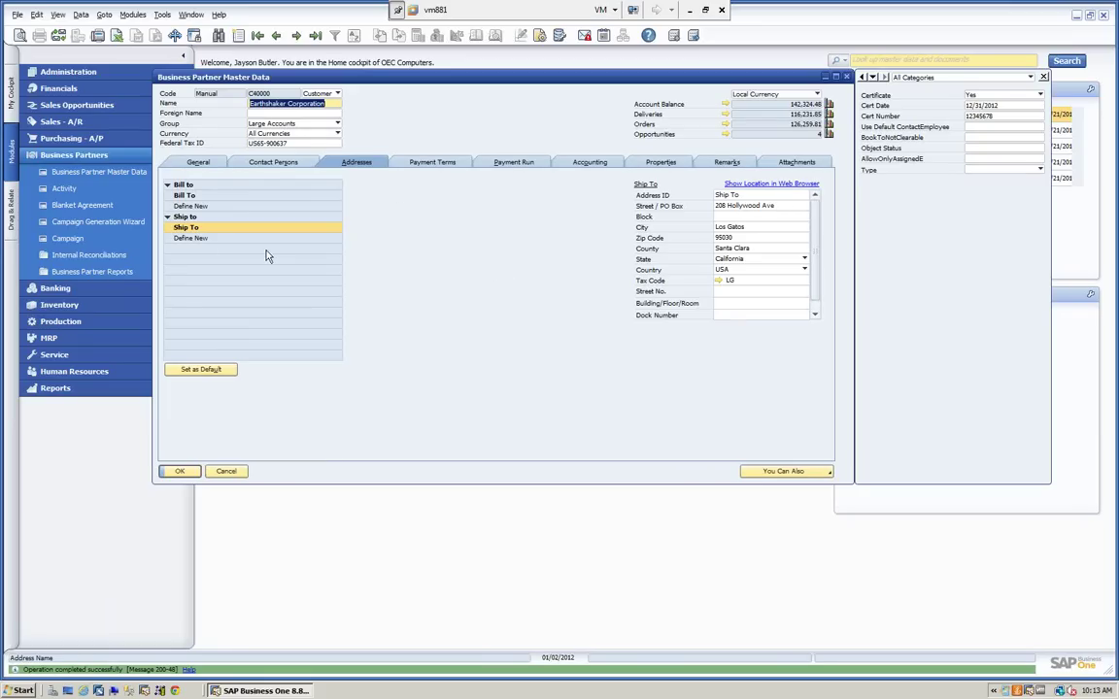
- Check the saved New Field in the Ship To address, and close the business partner record
left_click(177, 227)
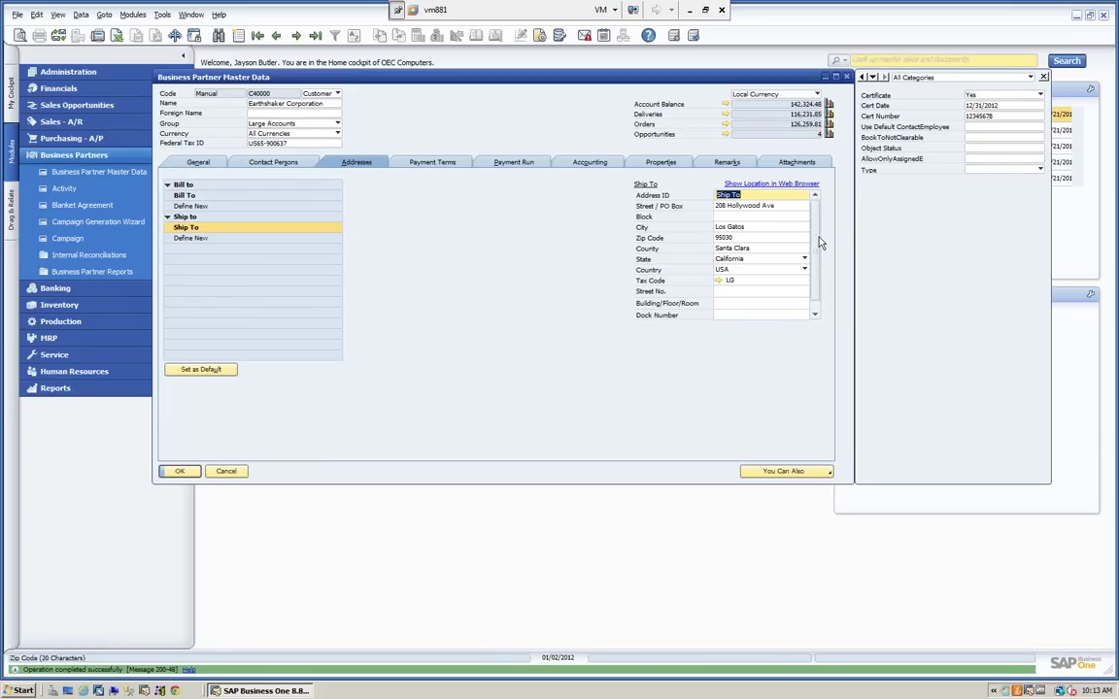
scroll(817, 241, "down", 1)
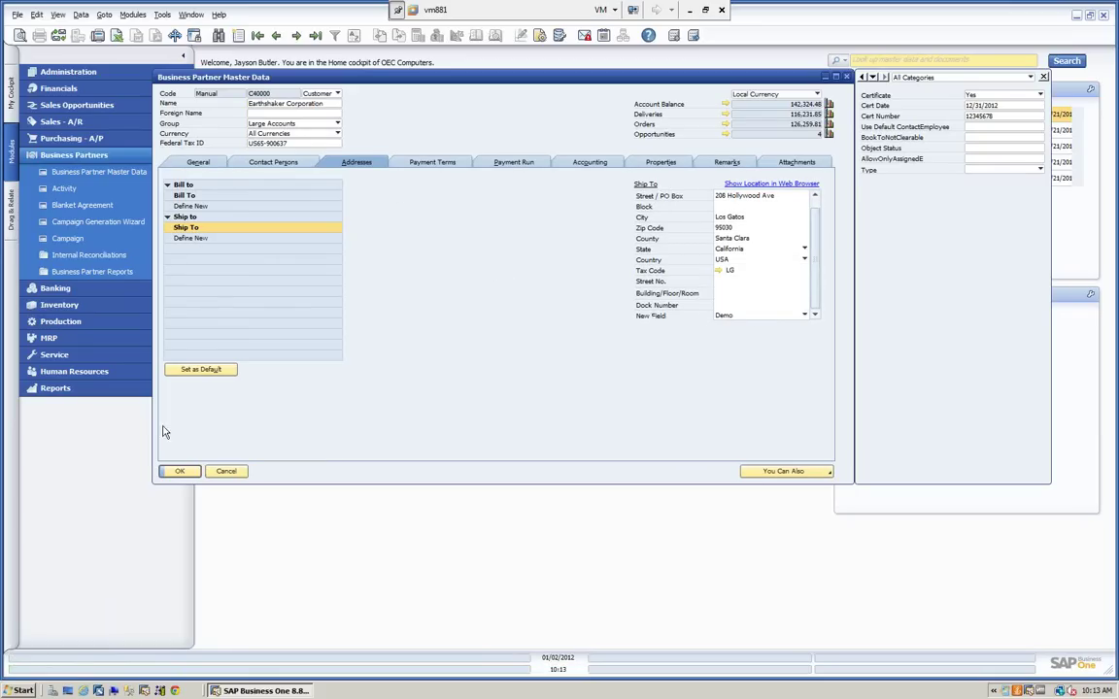
left_click(179, 472)
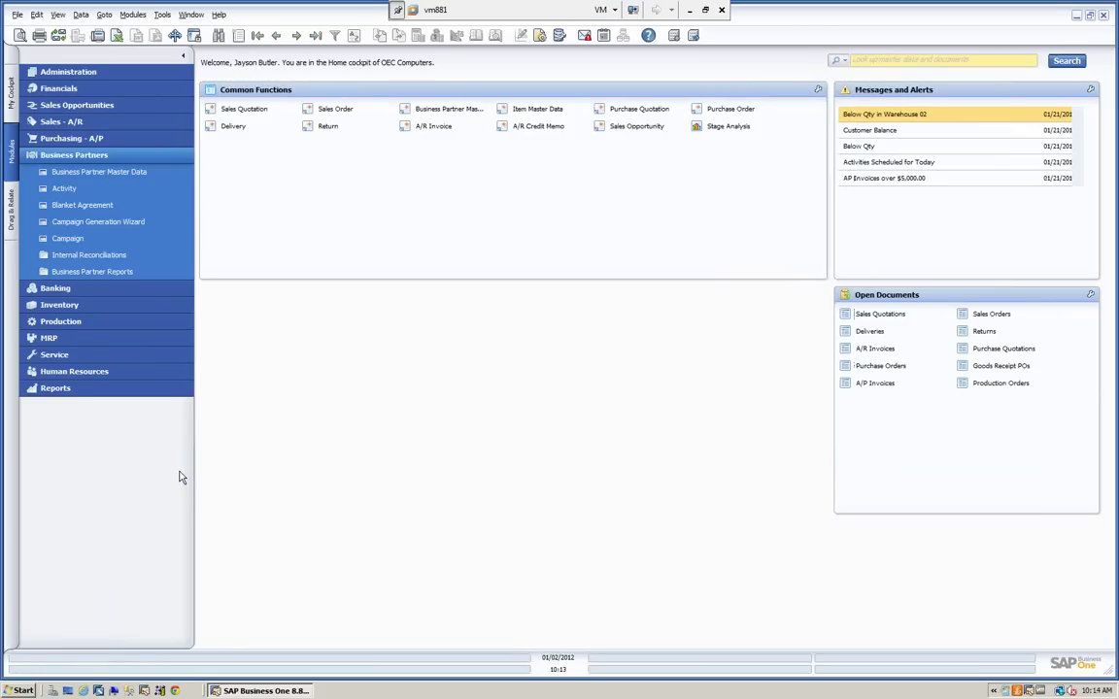
- Open User-Defined Fields - Management and expand Master Data down to the fields of the Business Partner category
left_click(163, 14)
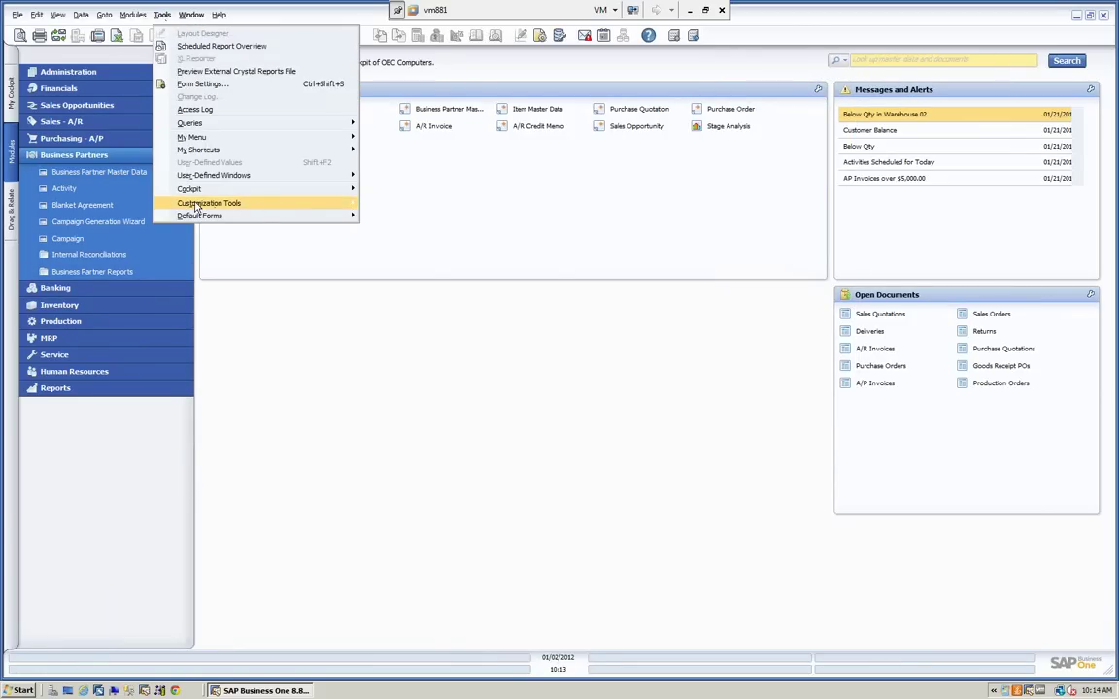
mouse_move(196, 205)
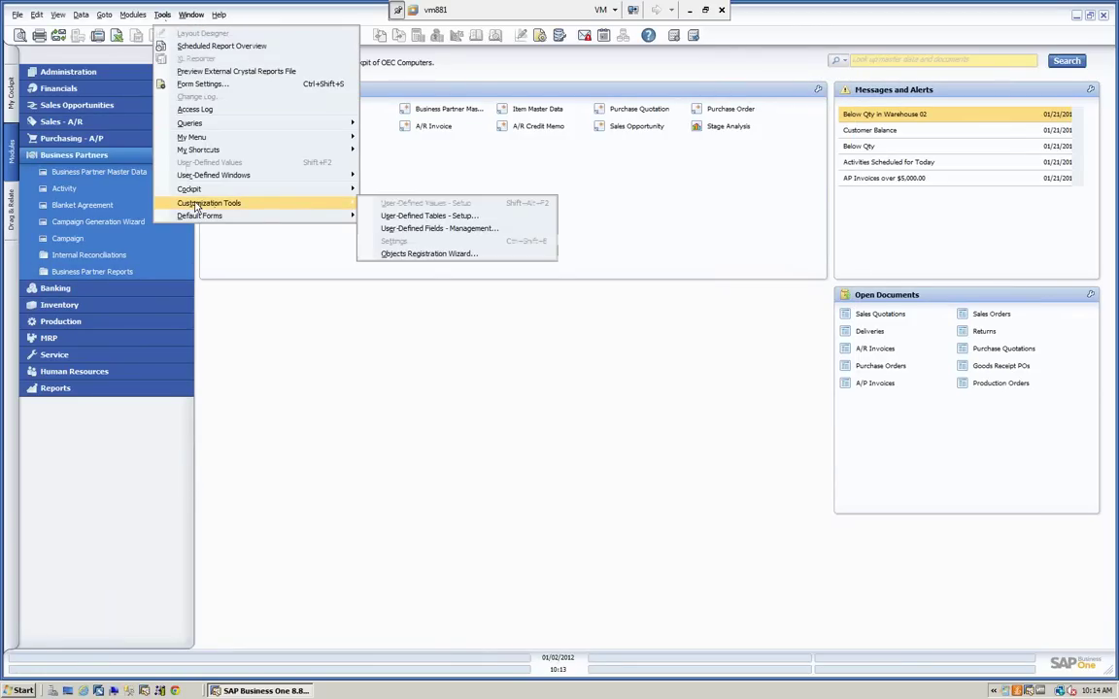
left_click(424, 231)
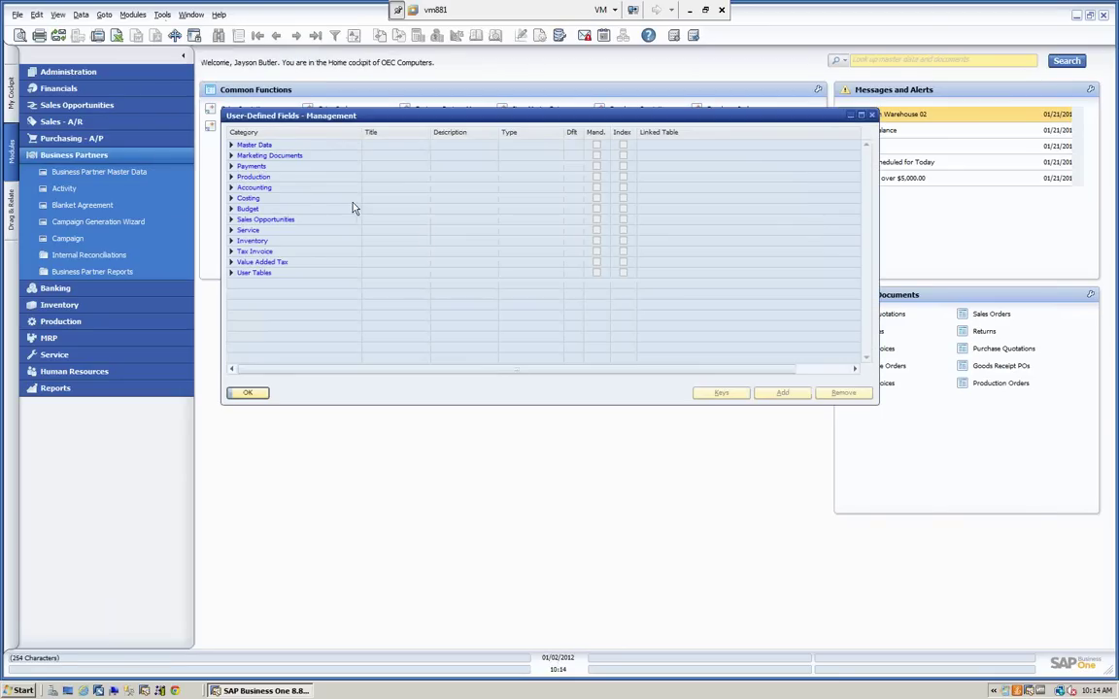
left_click(231, 146)
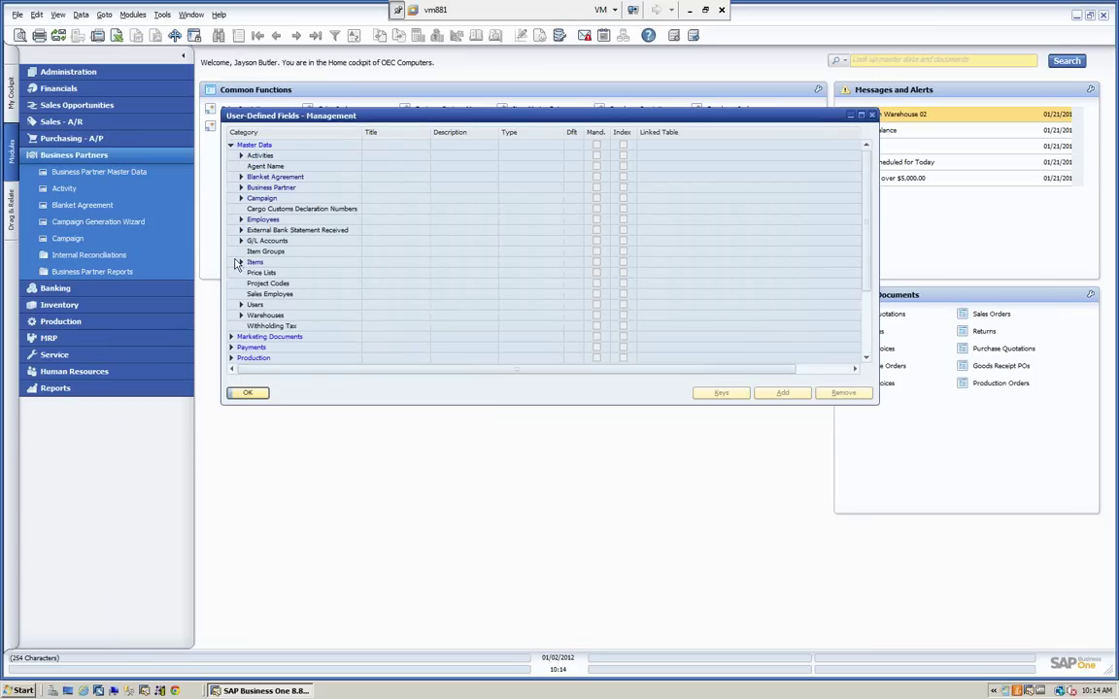
left_click(241, 188)
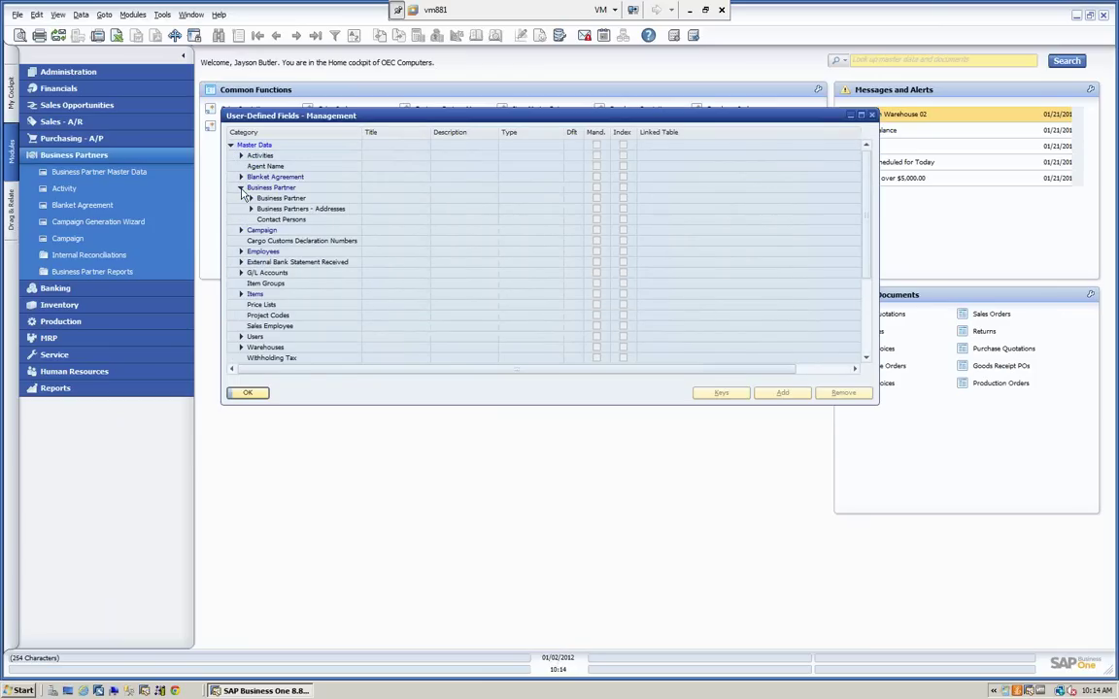
left_click(250, 199)
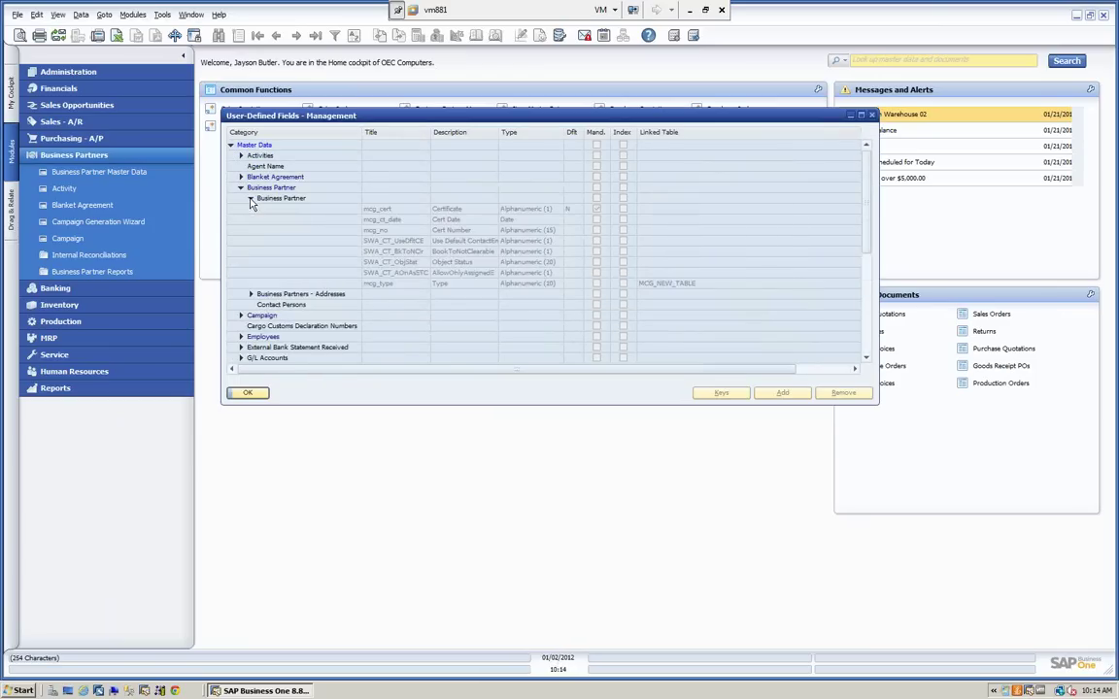
left_click_drag(415, 121, 399, 90)
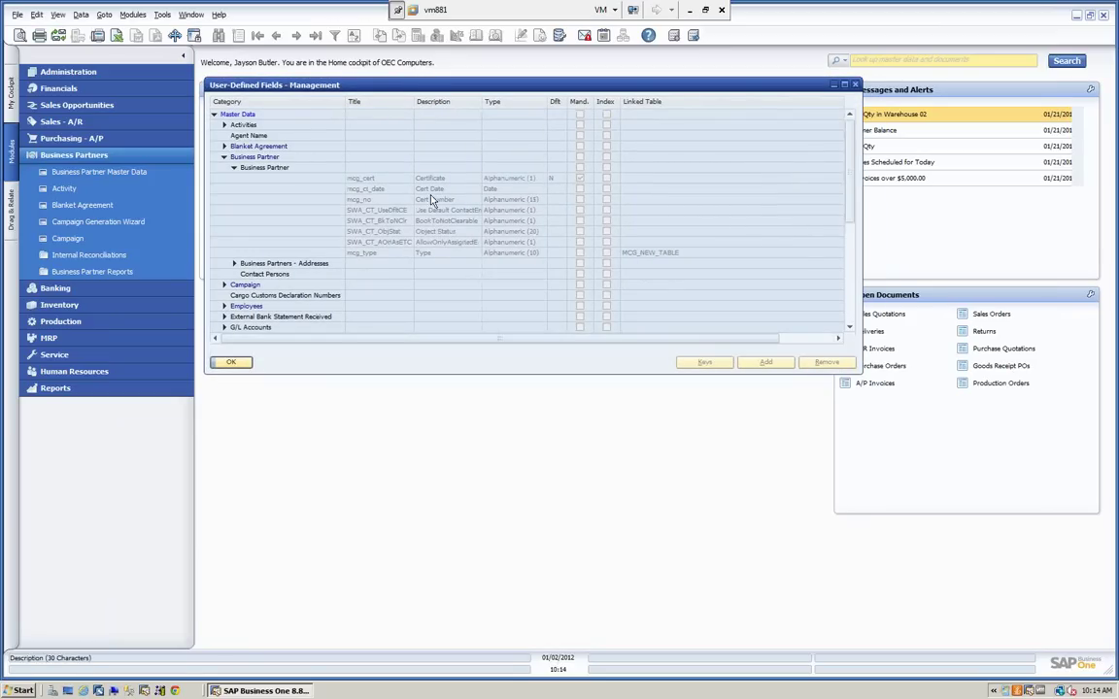
- Examine the field data of mcg_cert and mcg_ct_date, closing each without changes
left_click(368, 181)
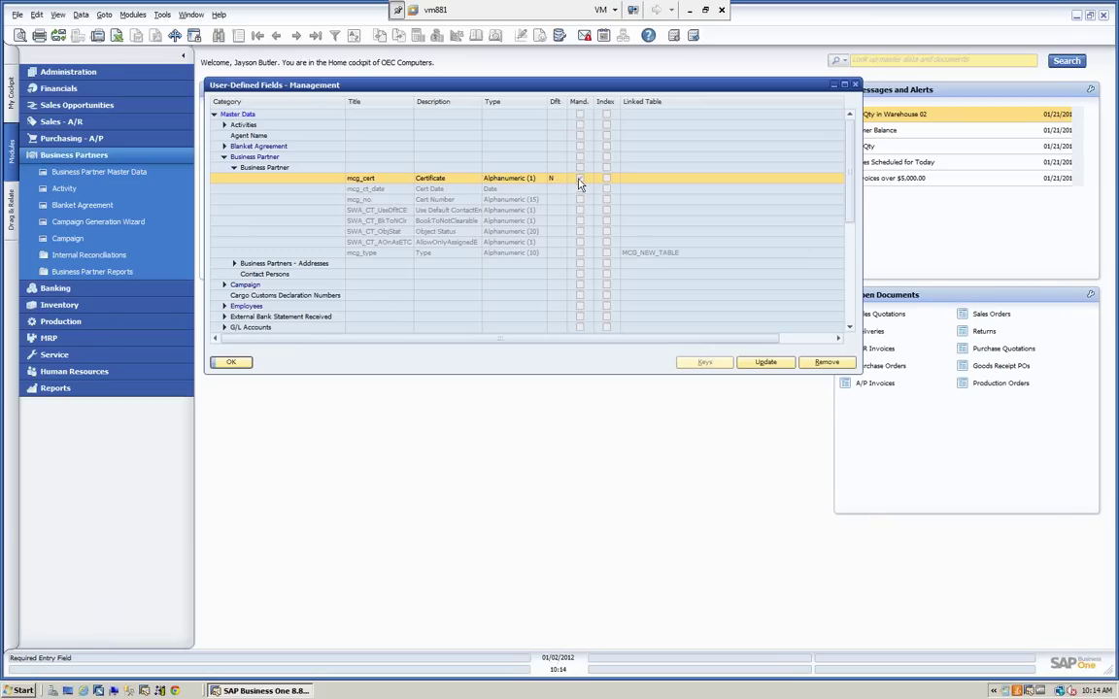
left_click(767, 363)
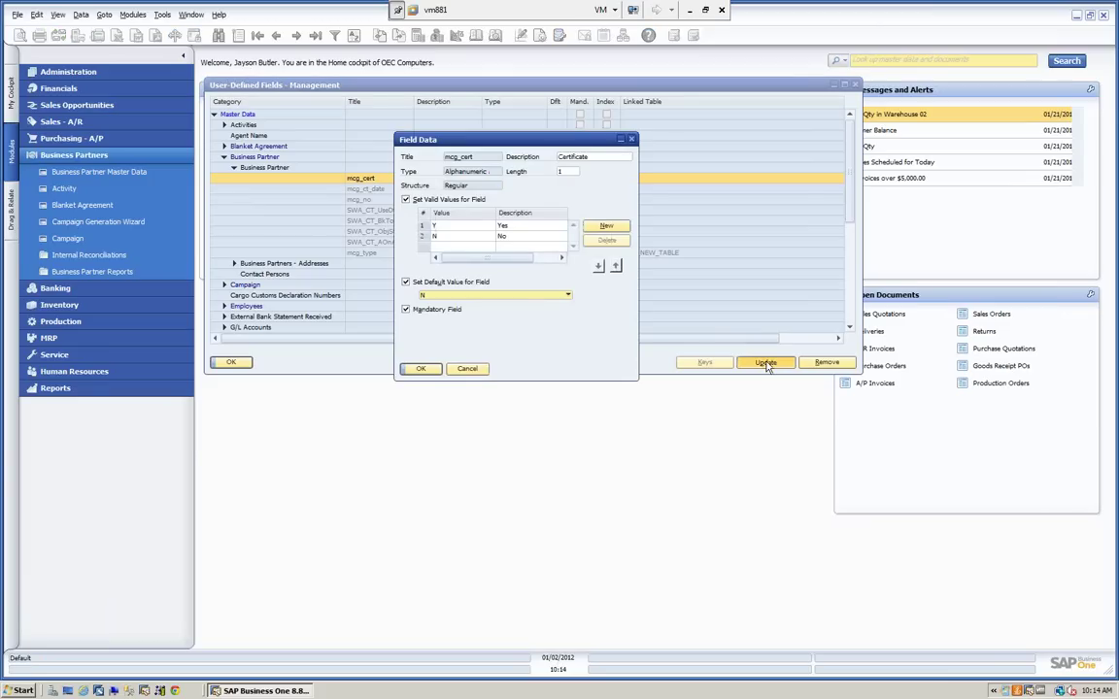
left_click_drag(515, 147, 580, 136)
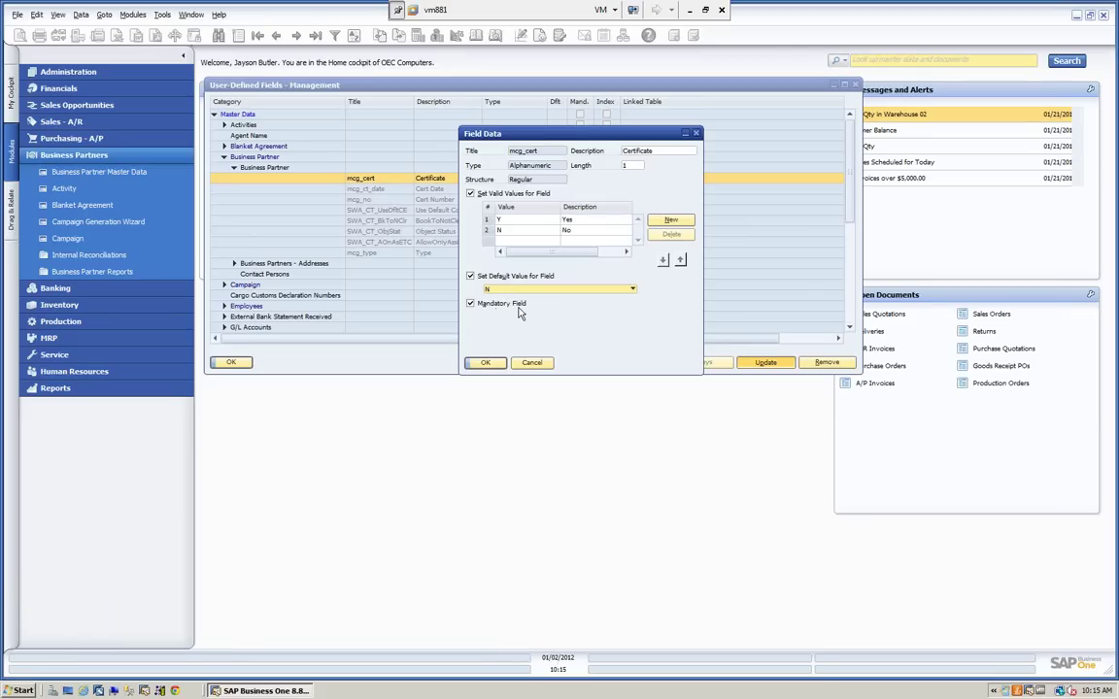
left_click(533, 363)
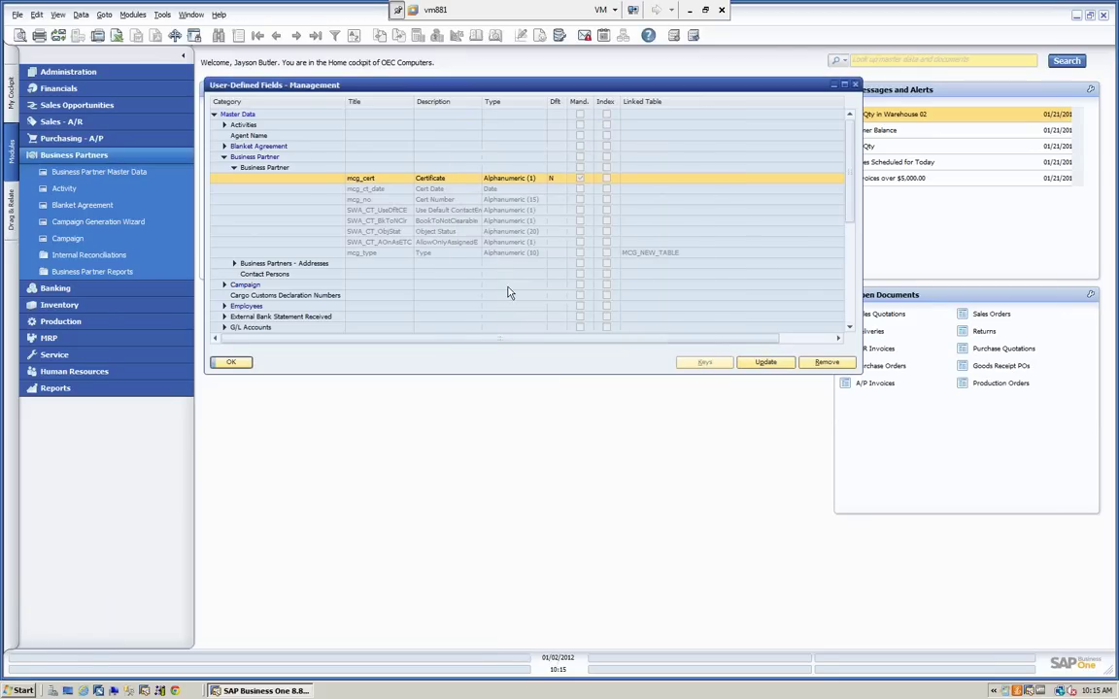
left_click(433, 190)
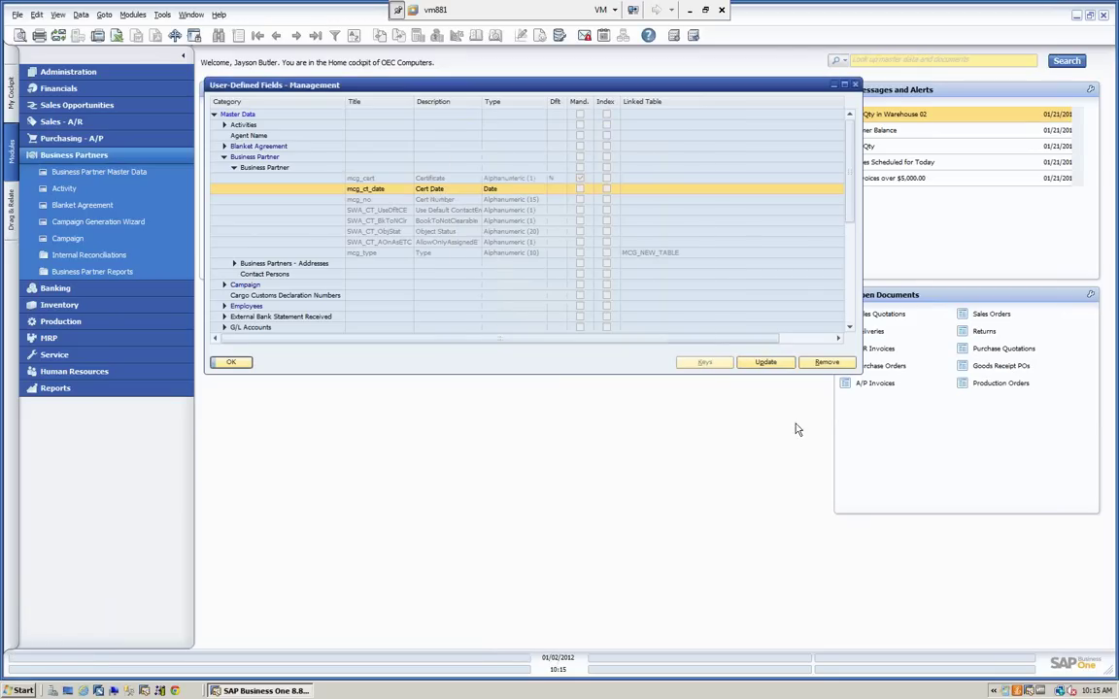
left_click(764, 364)
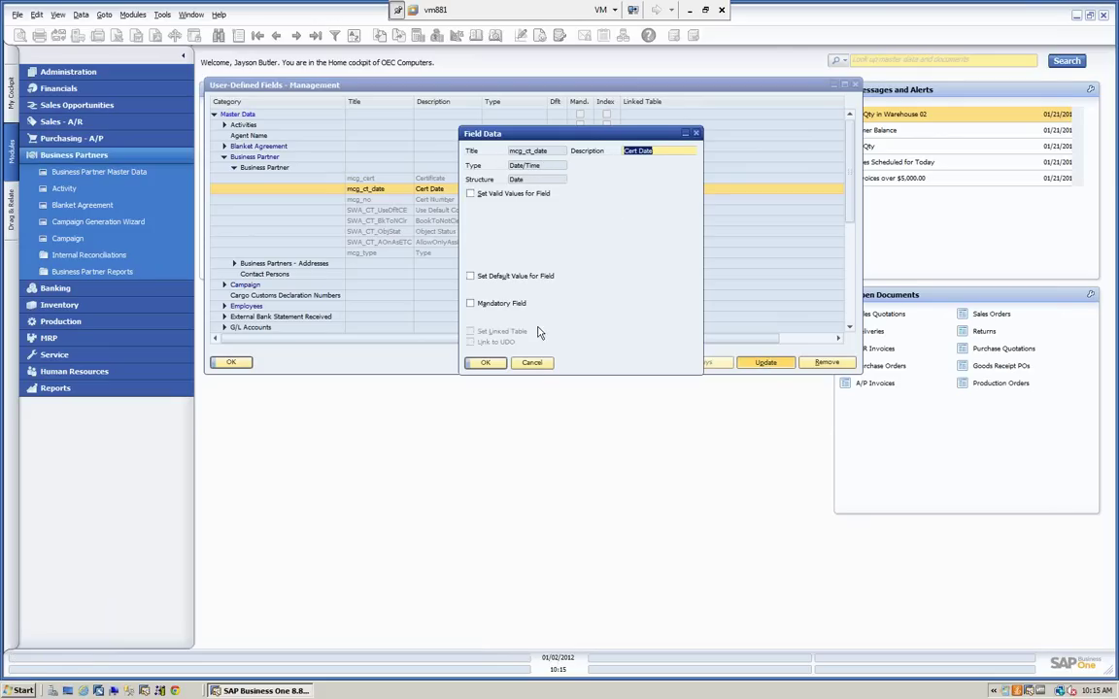
left_click(532, 362)
- Start a new Business Partner user-defined field titled mcg_demo with description New Demo Field and length 3
left_click(266, 171)
left_click(765, 363)
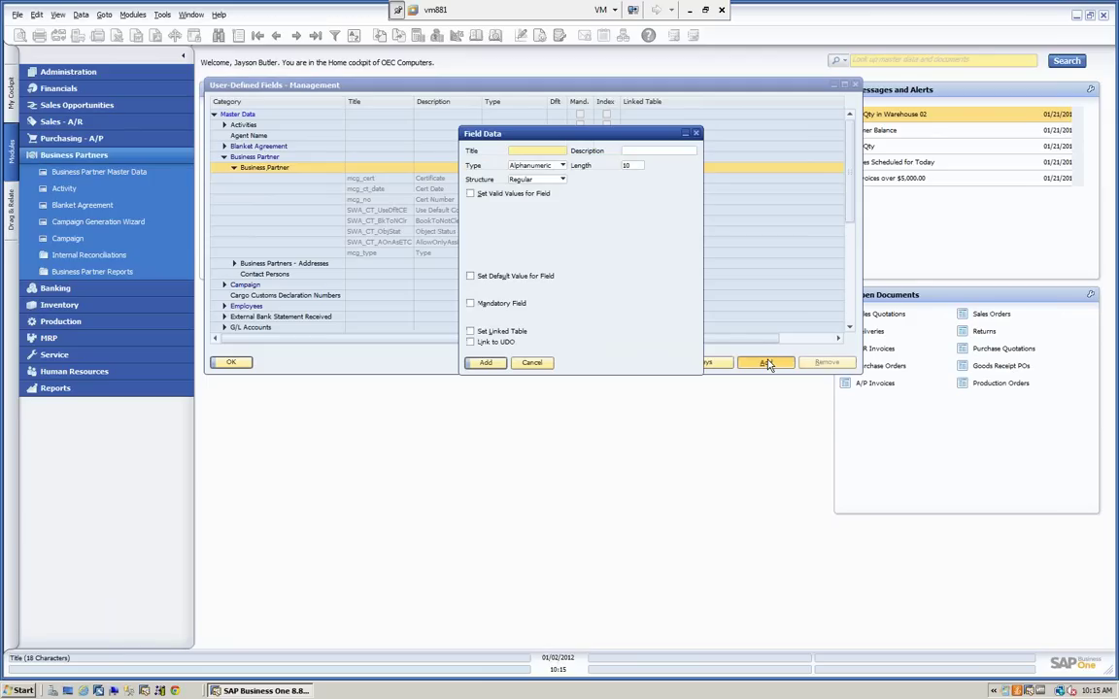
type("mcg_demo")
key("Tab")
type("New")
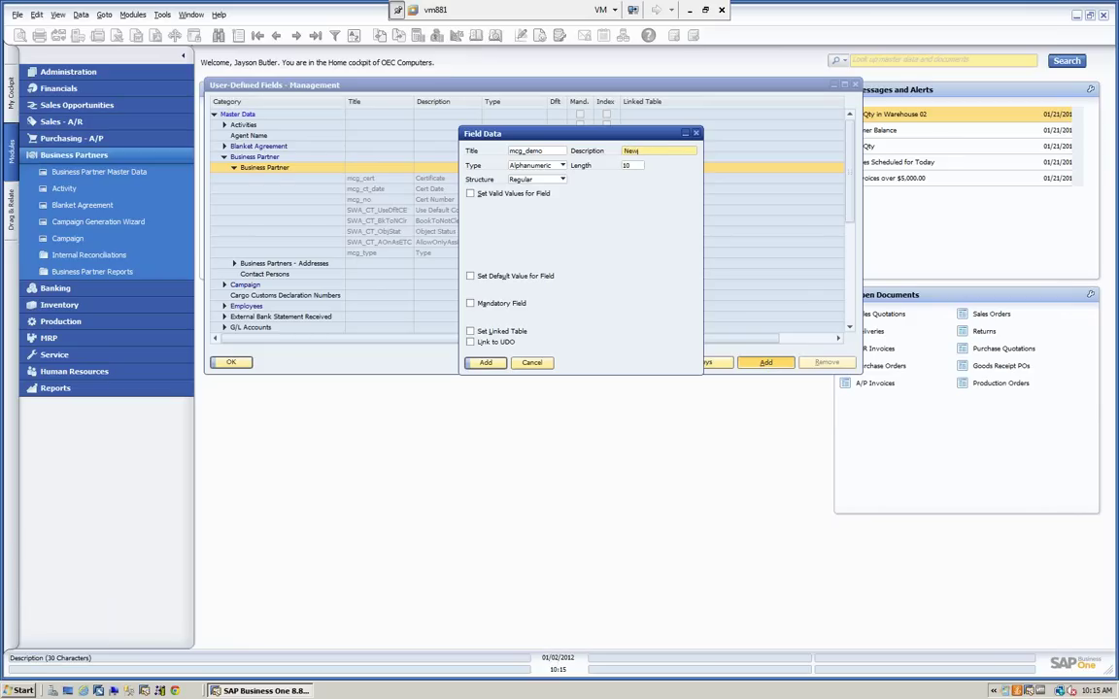
type(" Demo Field")
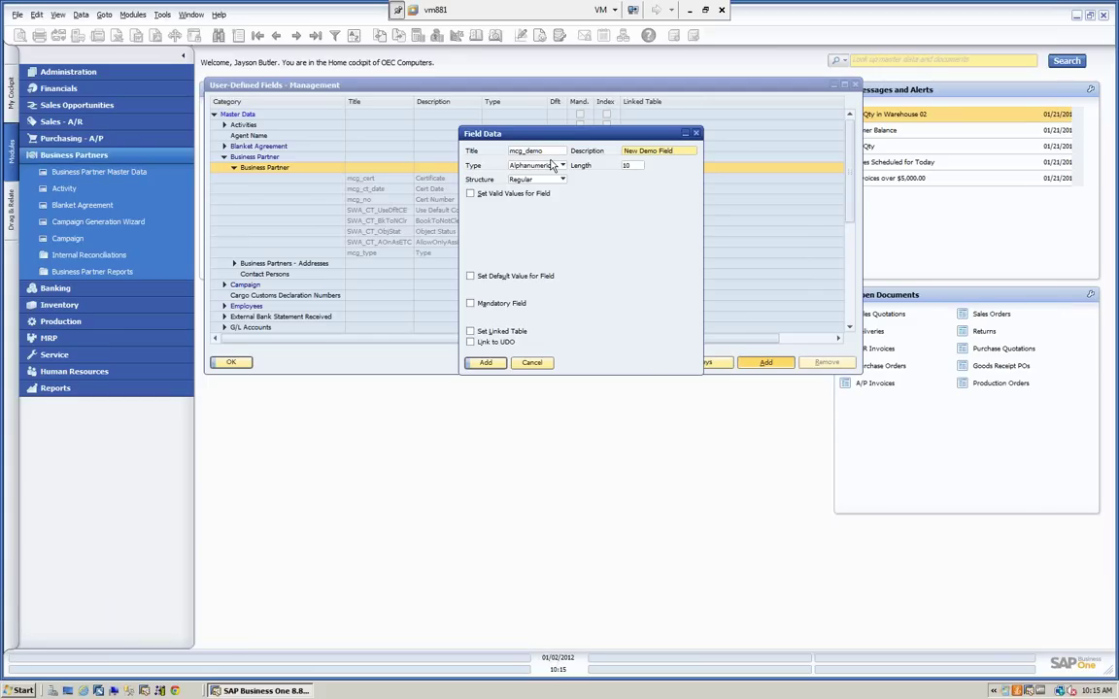
key("Tab")
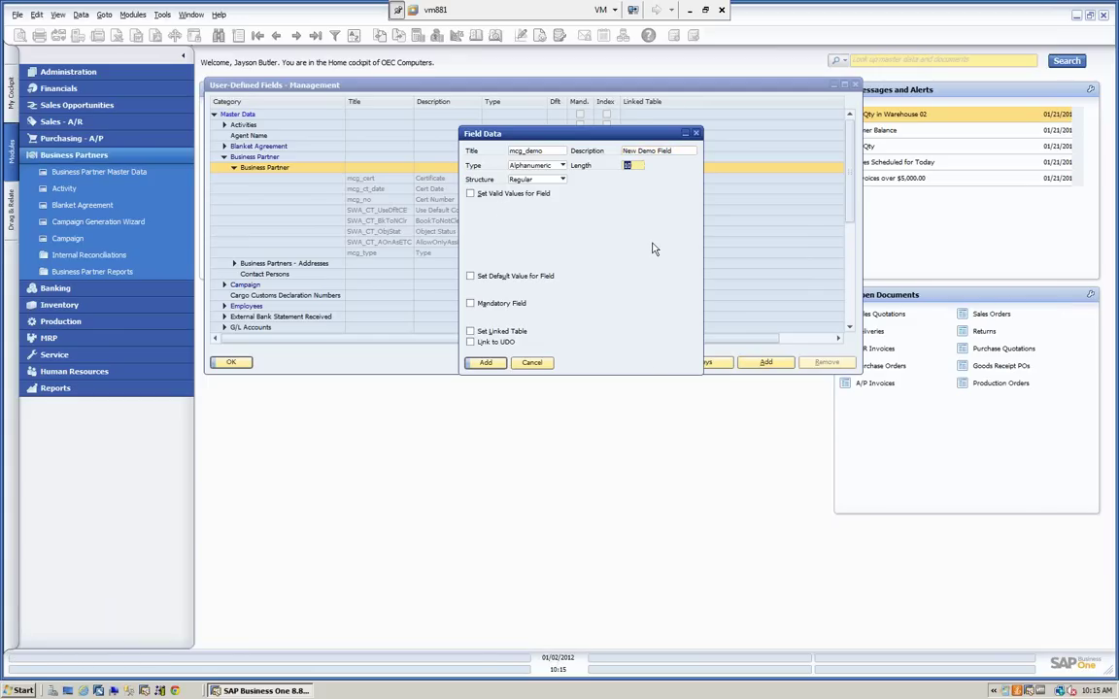
type("3")
- Enable valid values for the mcg_demo field and enter Red with the description Red
left_click(470, 193)
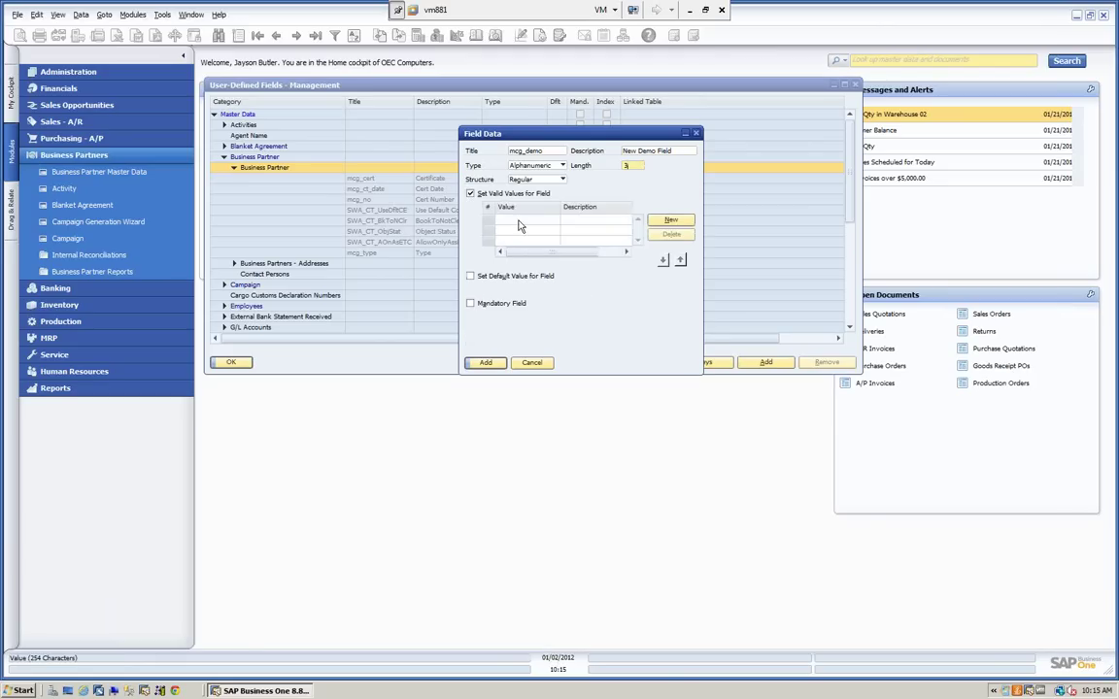
left_click(671, 221)
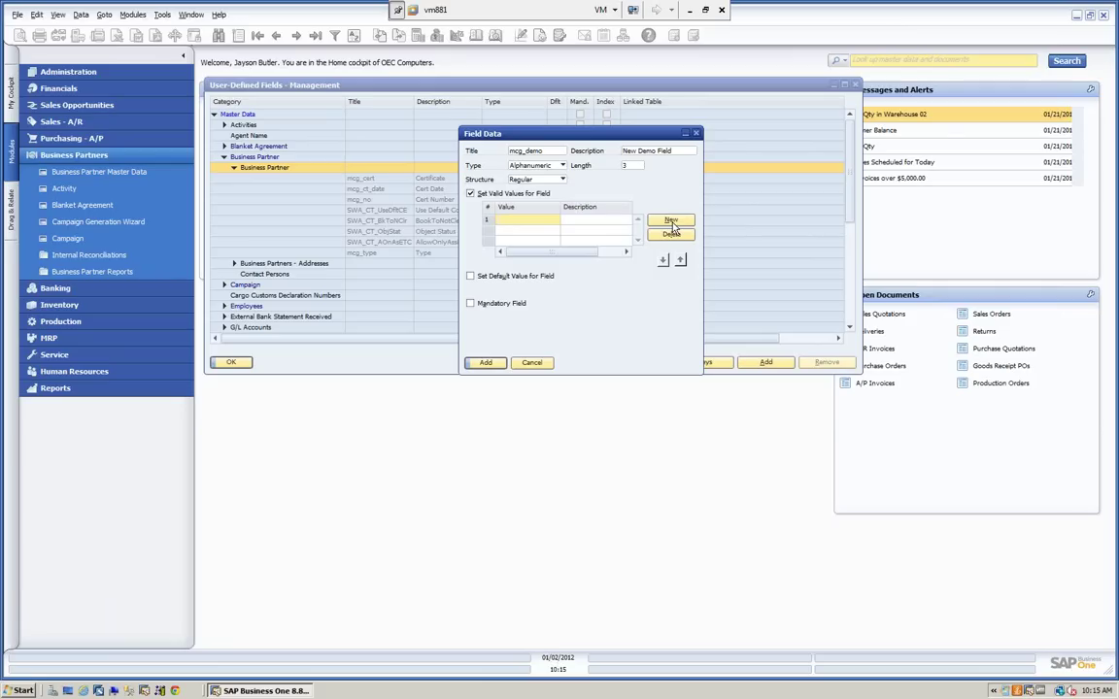
type("Red")
key("Tab")
type("Red")
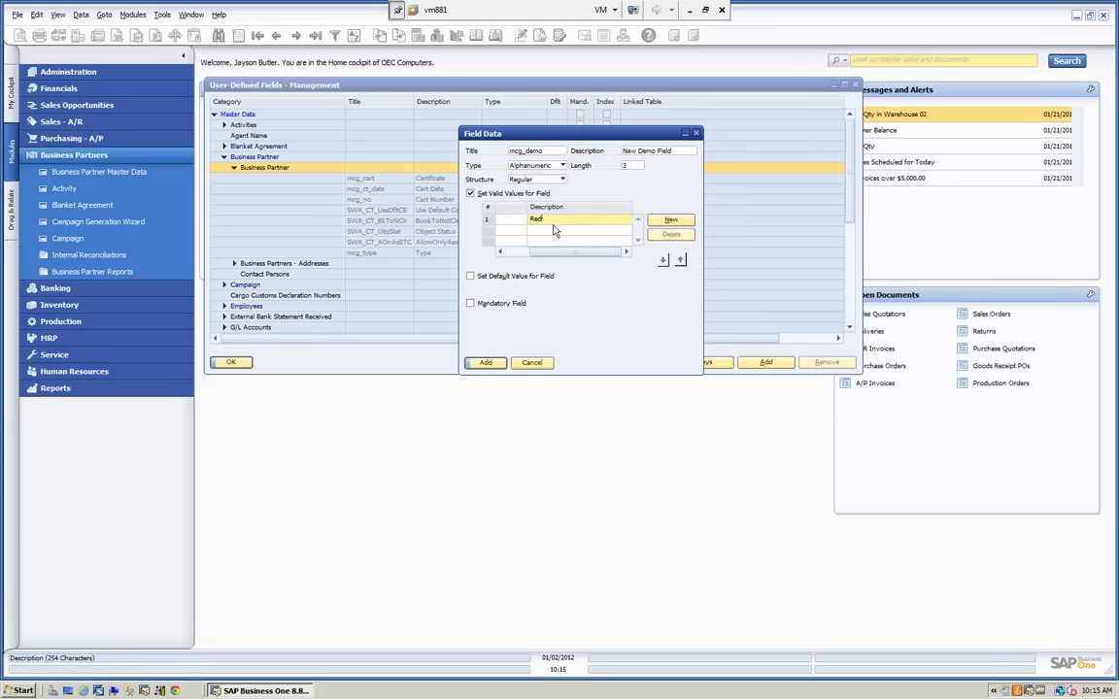
- Add a second valid value Blu with the description Blue
left_click(670, 222)
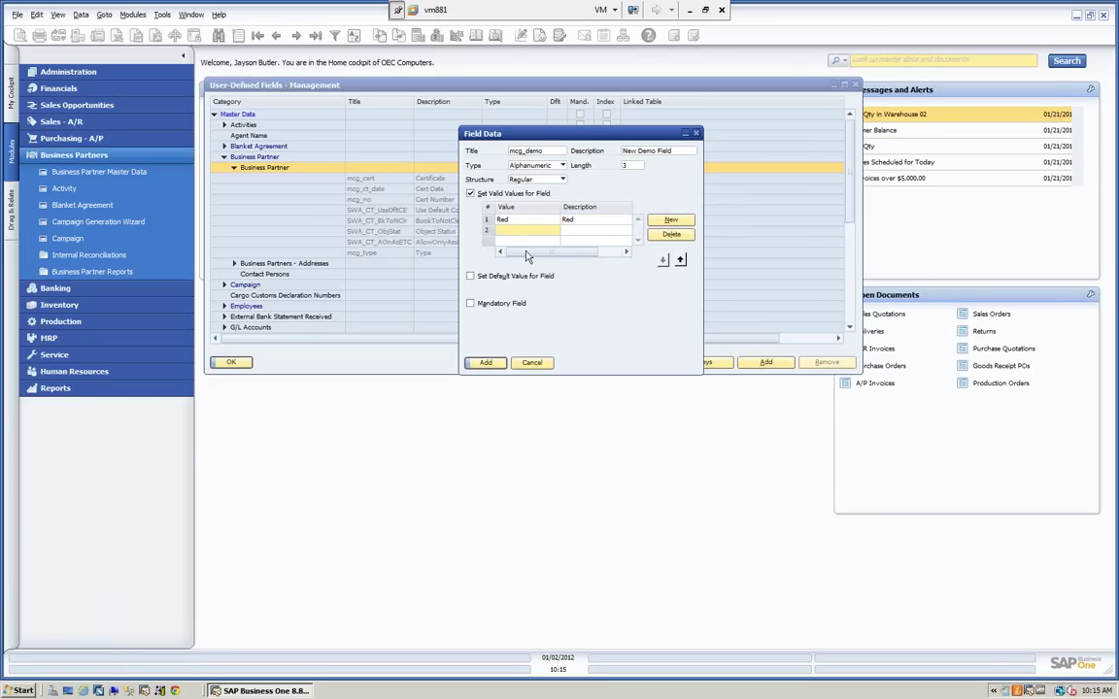
type("Bl")
key("BackSpace")
key("Tab")
type("Blue")
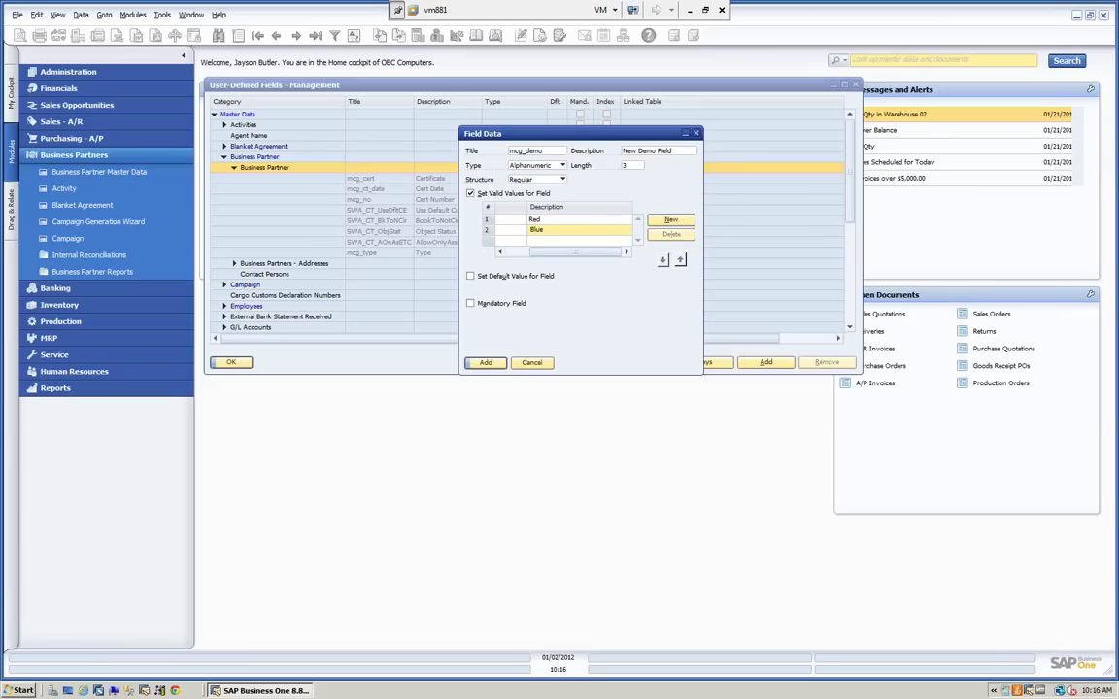
- Add a third valid value Blk with the description Black
key("Tab")
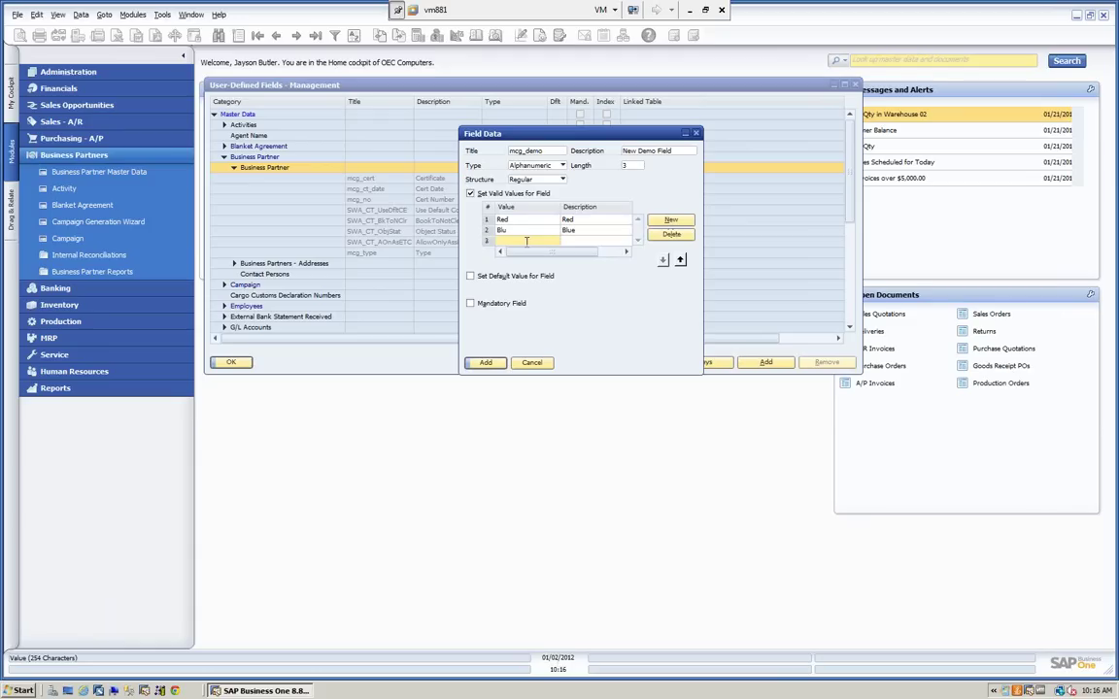
type("Blk")
key("Tab")
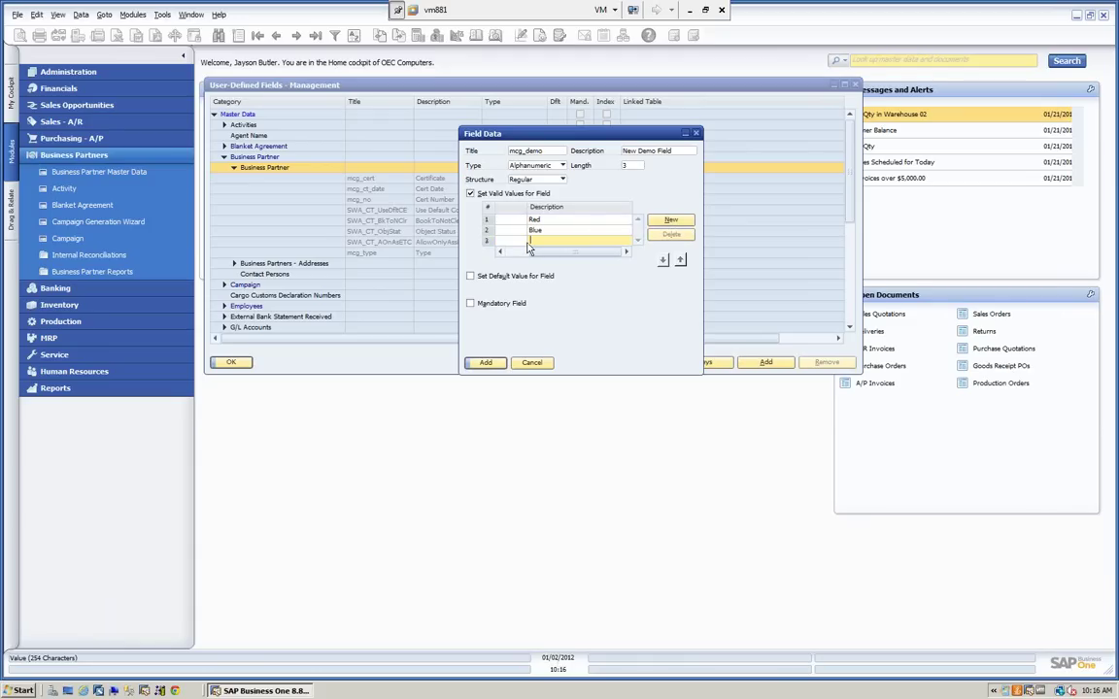
type("Black")
left_click_drag(560, 252, 530, 256)
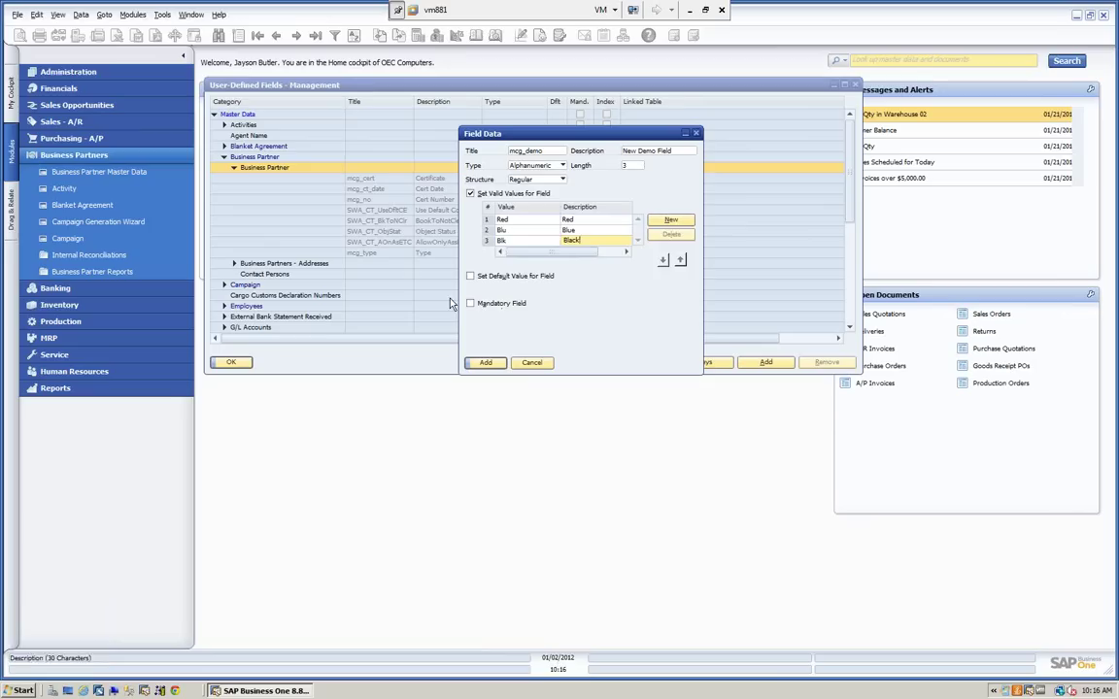
- Add the mcg_demo field to Business Partner, accept the database structure change and close User-Defined Fields Management
left_click(486, 362)
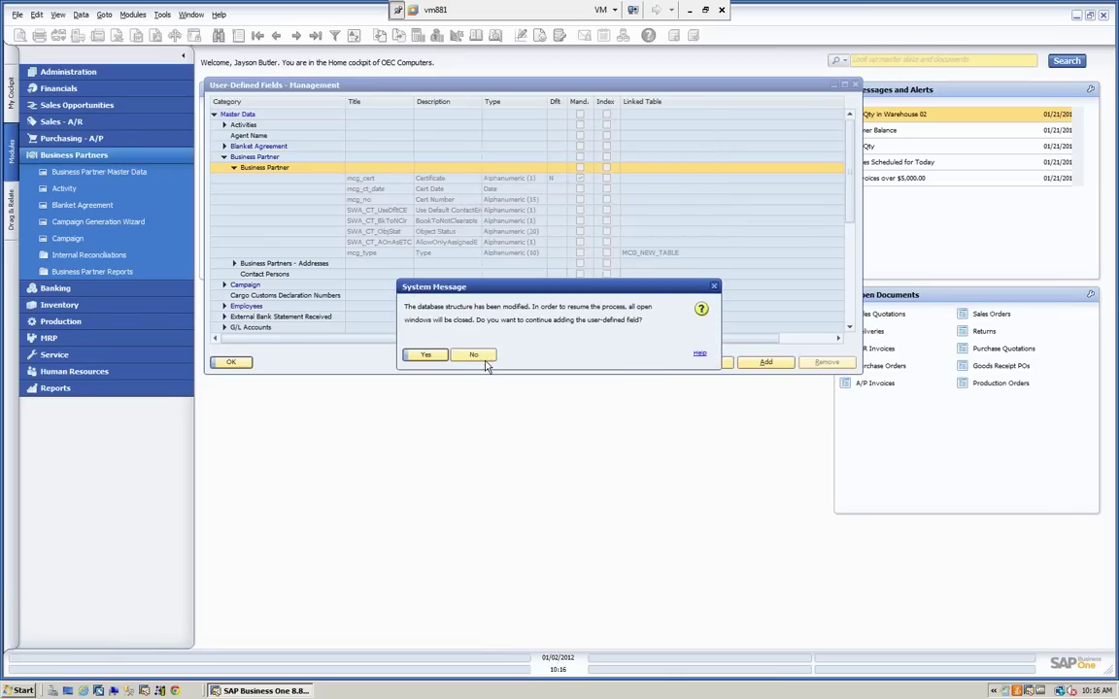
left_click(429, 356)
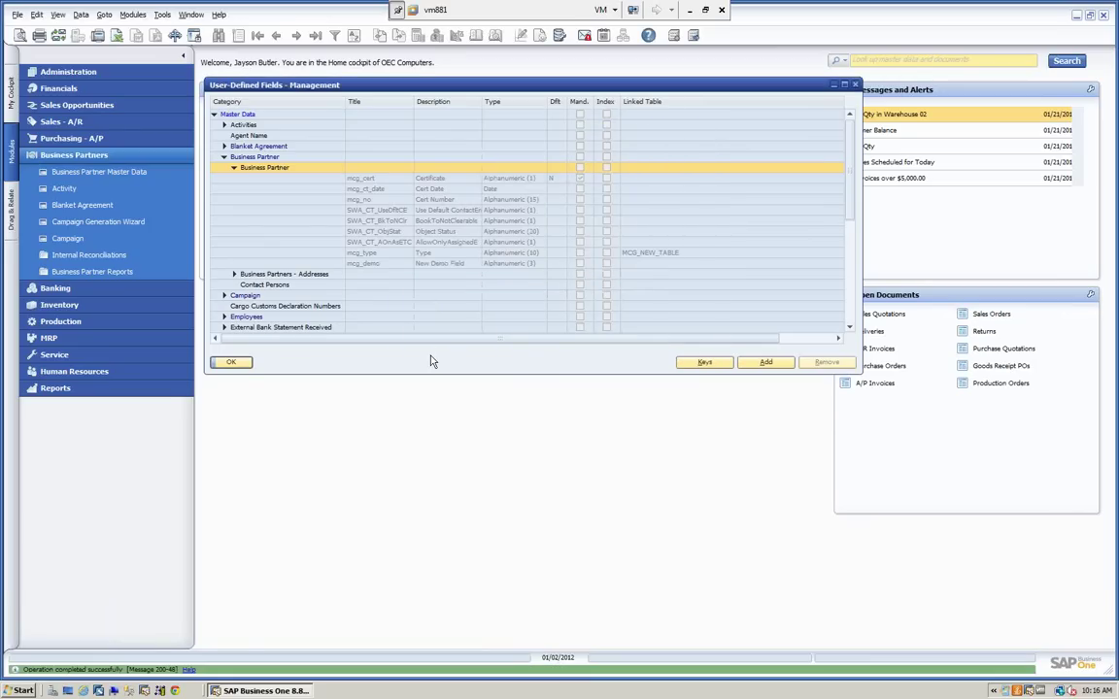
left_click(232, 363)
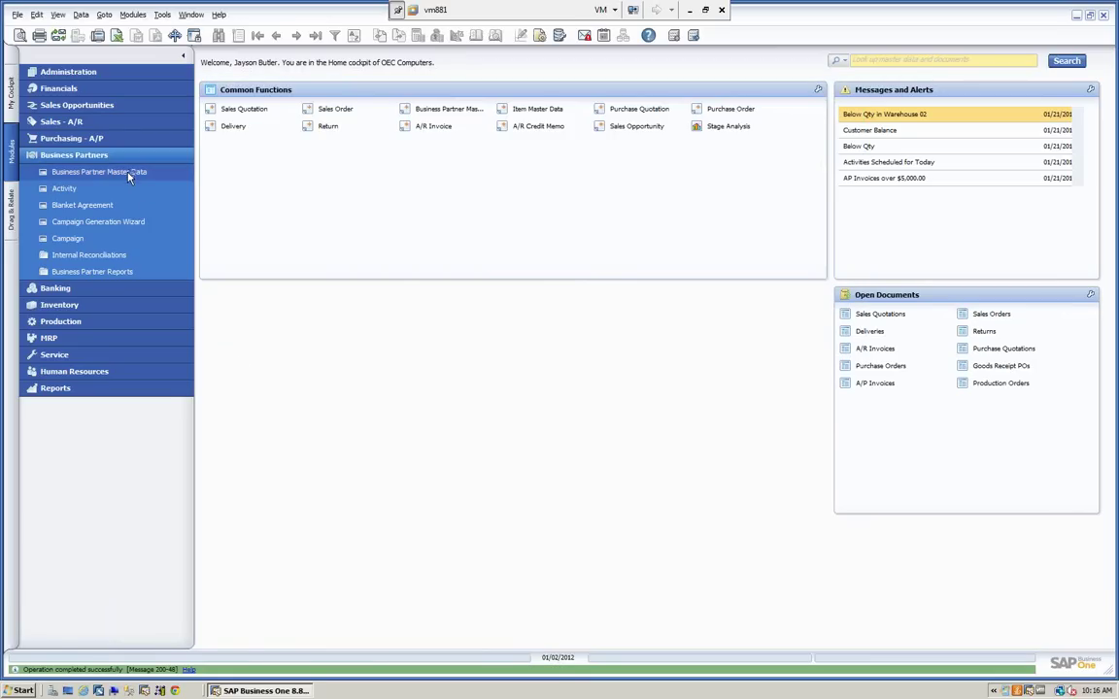
- Try the value Blue for New Demo Field on the first business partner record and close the record without saving
left_click(126, 172)
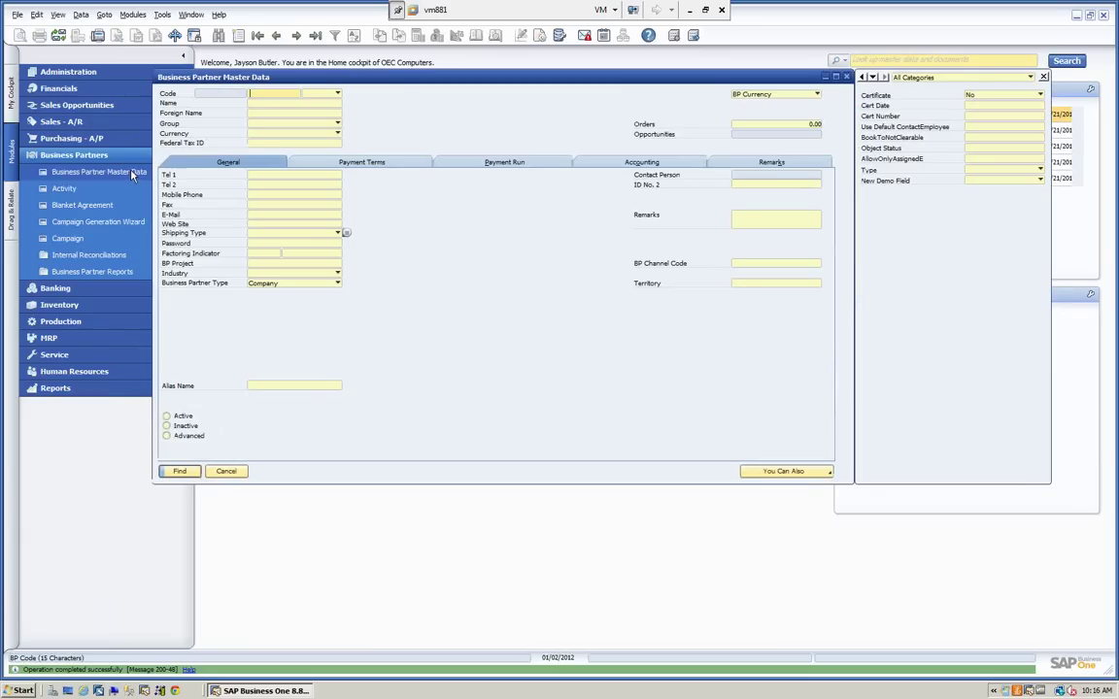
left_click(257, 37)
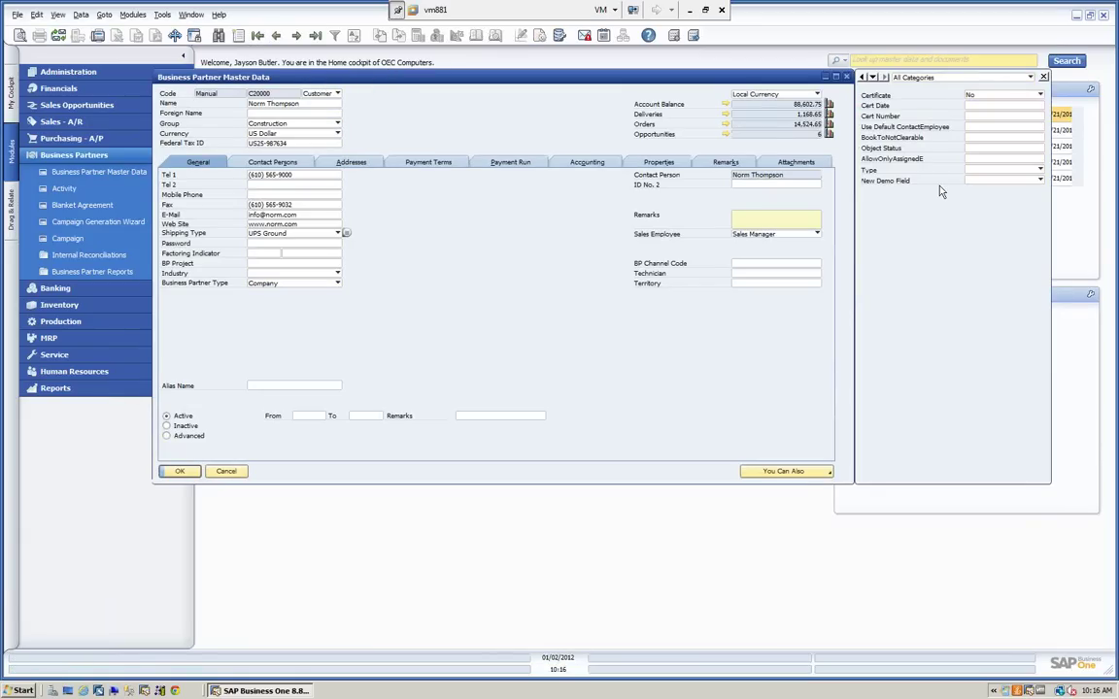
left_click(1040, 181)
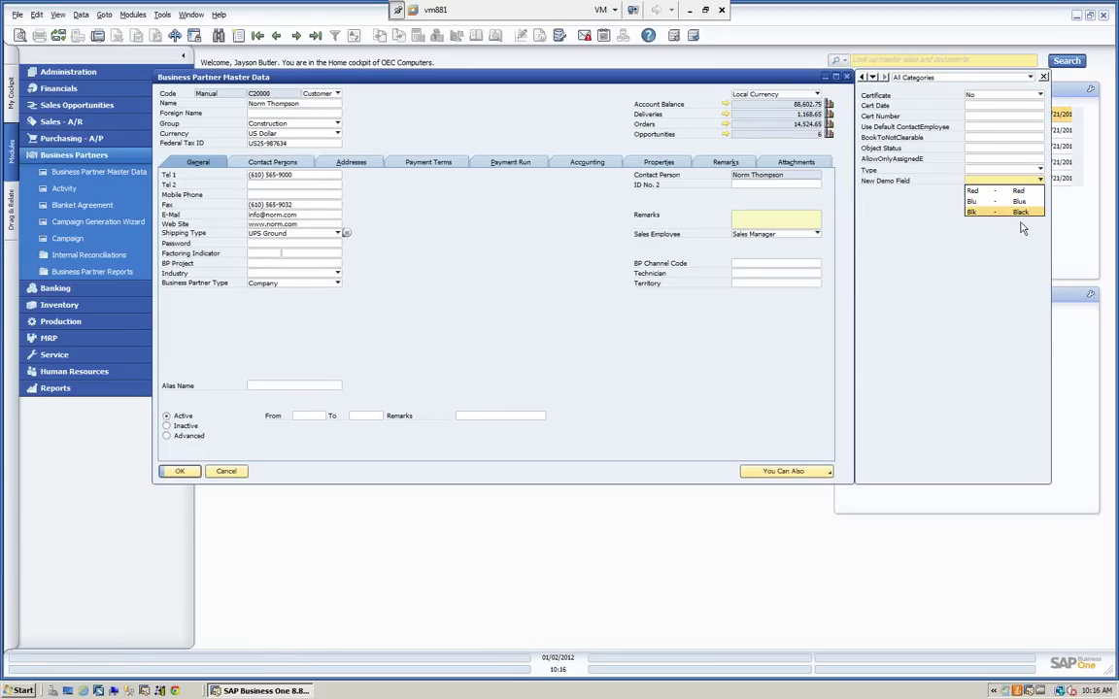
left_click(1020, 202)
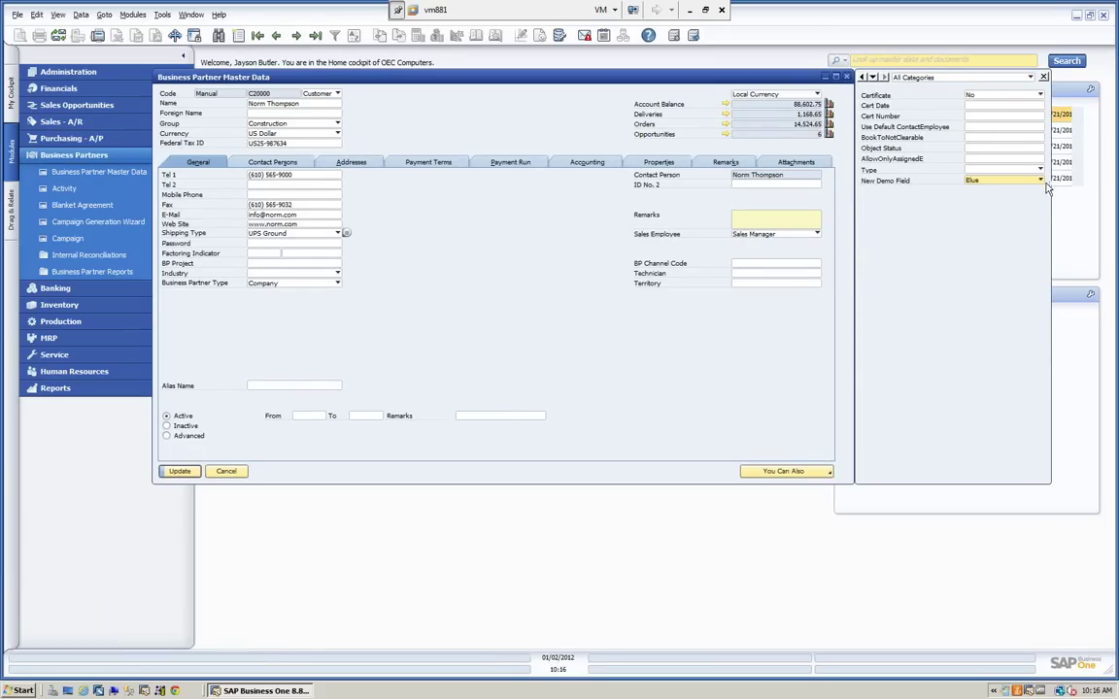
left_click(1037, 183)
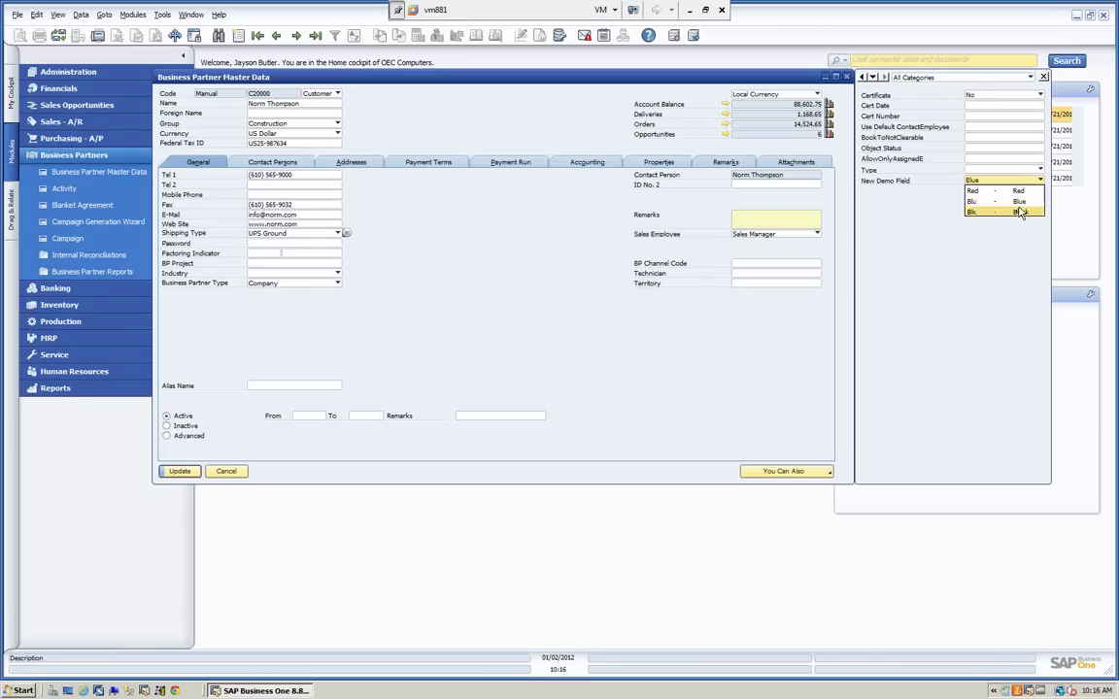
left_click(1020, 201)
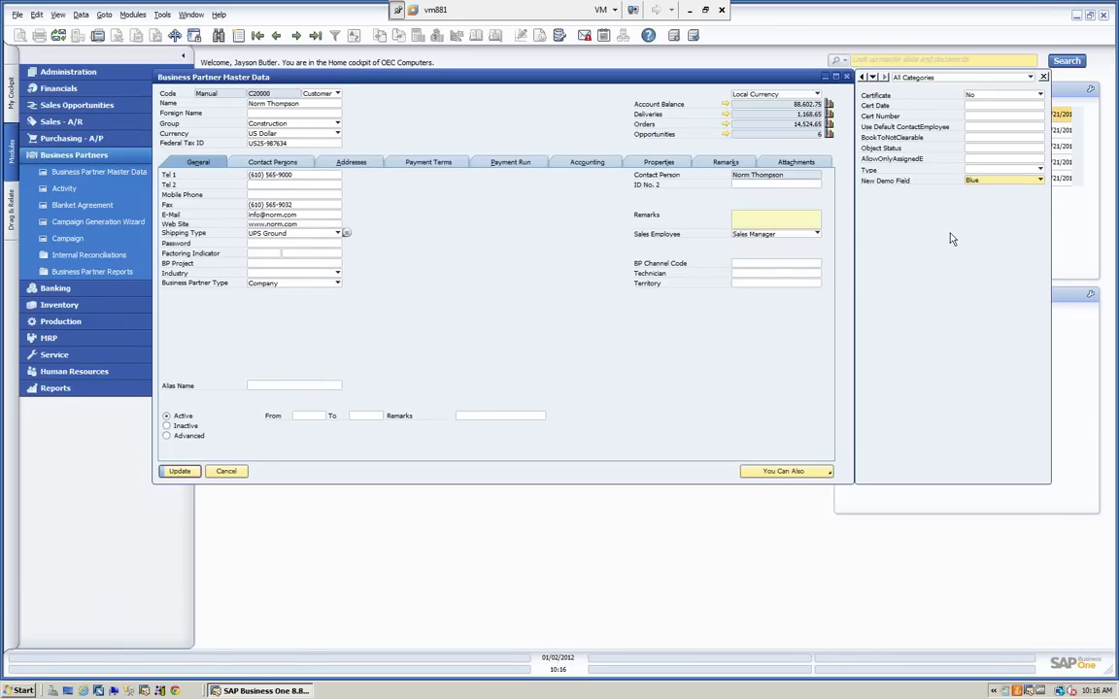
left_click(223, 472)
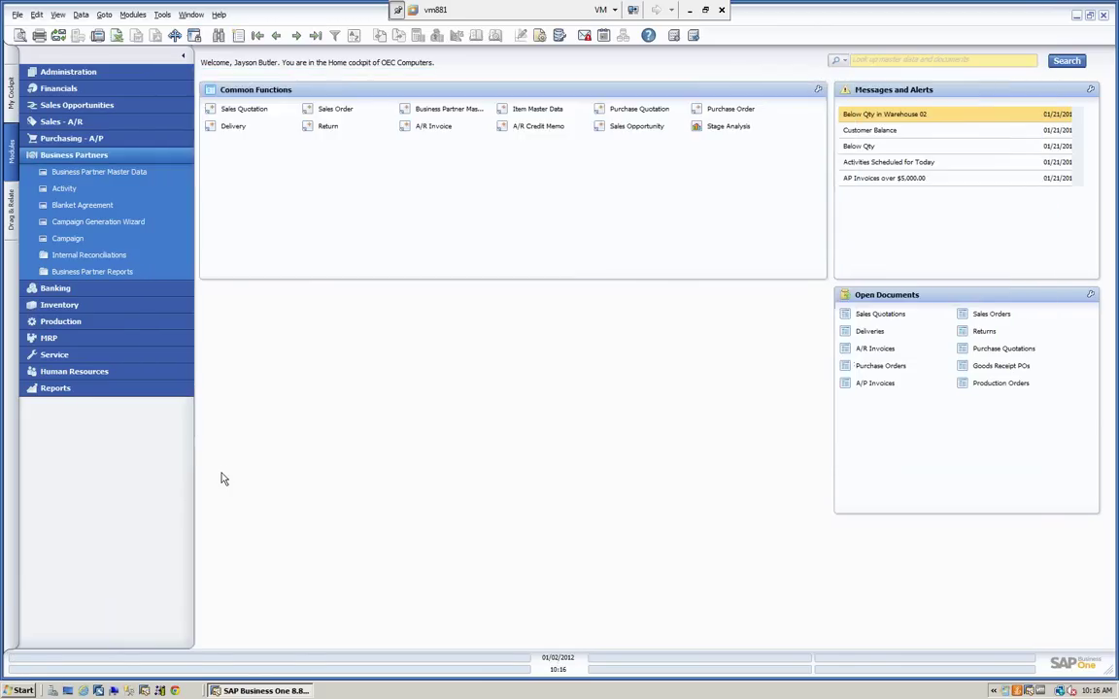
- Reopen User-Defined Fields Management and open the mcg_demo field under Master Data, Business Partner for updating
left_click(162, 15)
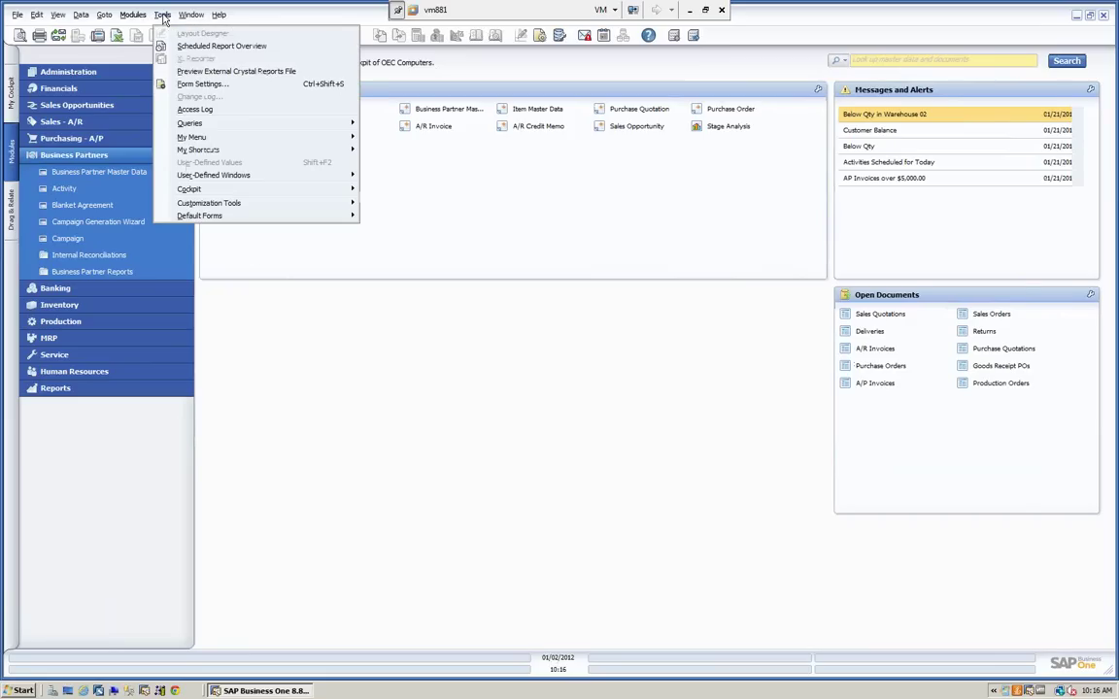
mouse_move(213, 209)
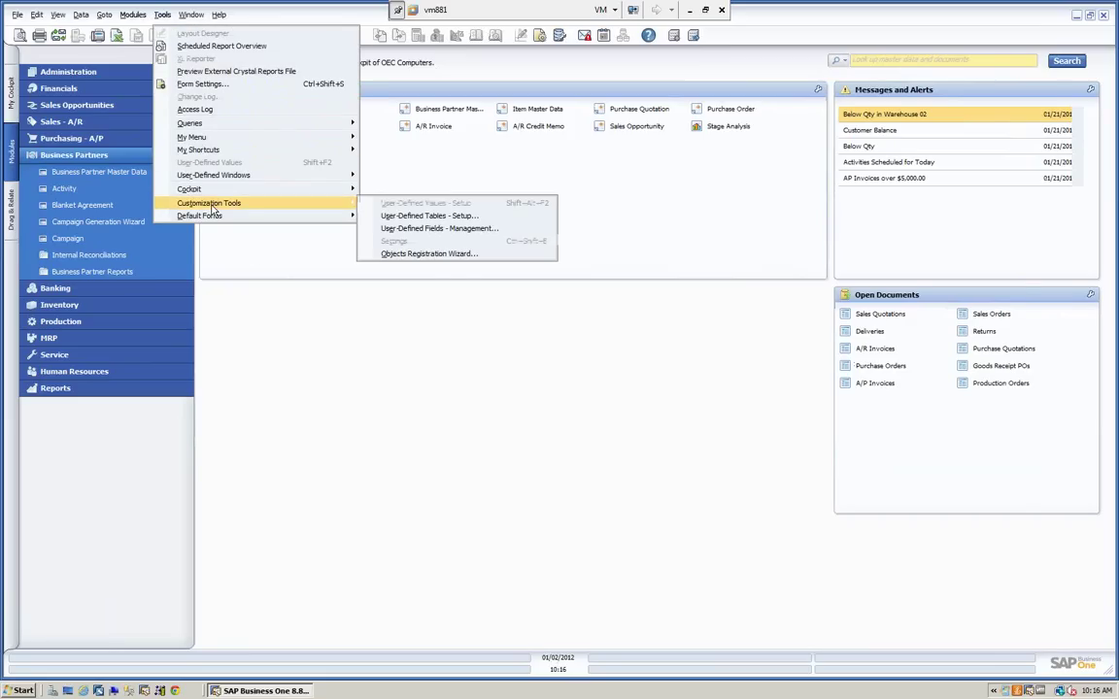
left_click(432, 230)
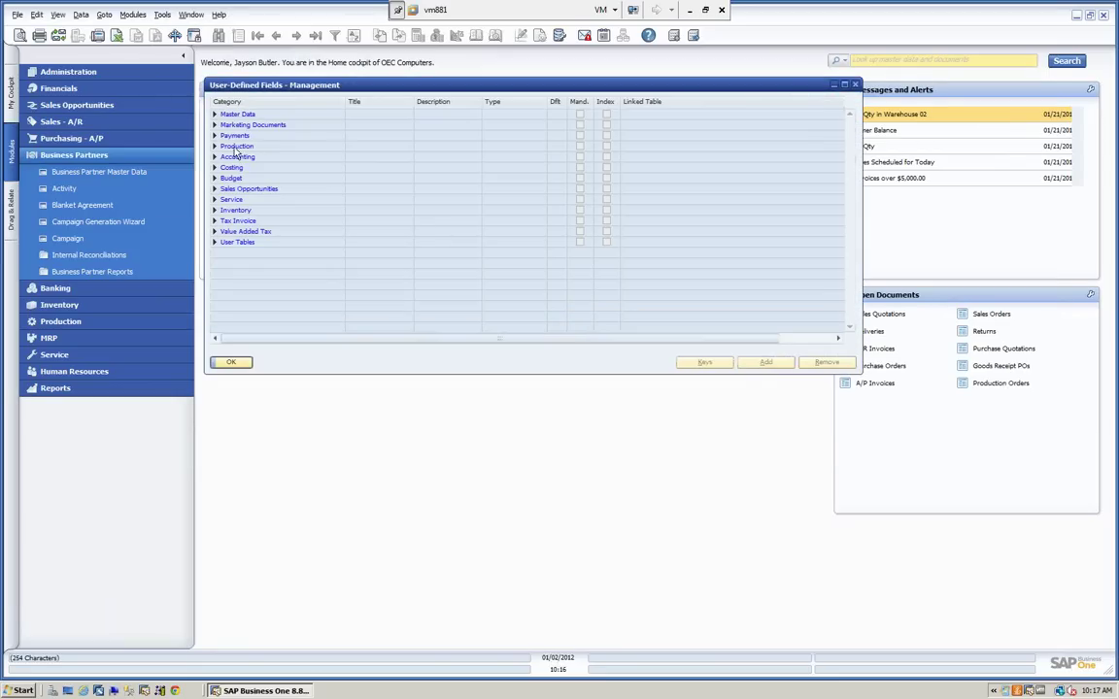
left_click(215, 115)
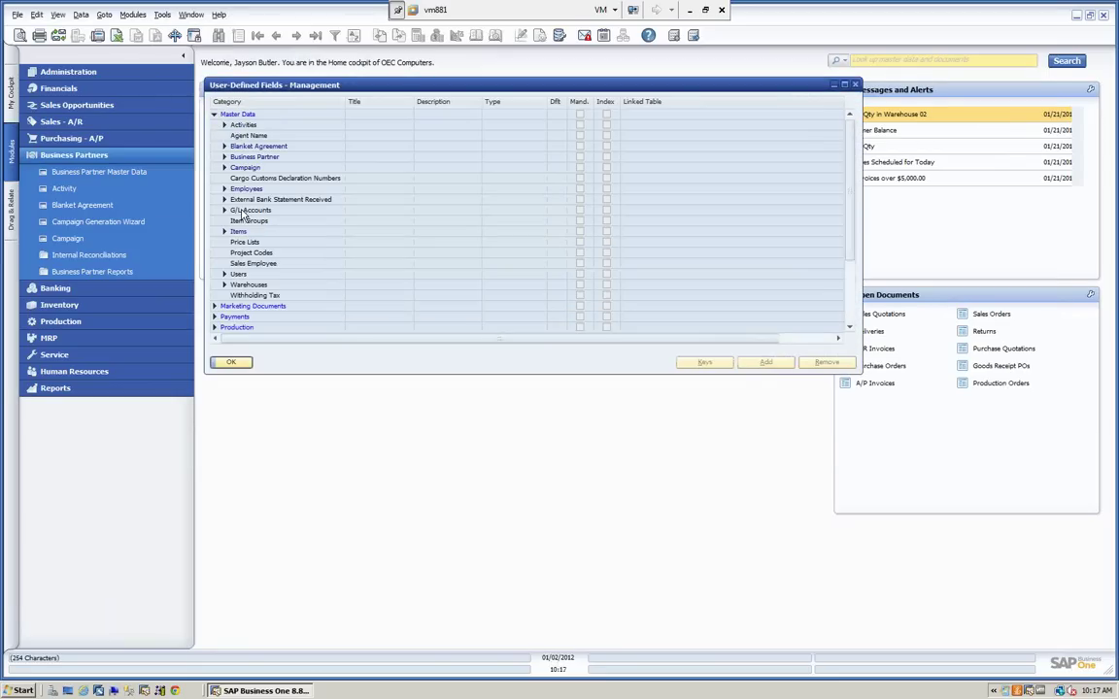
left_click(225, 157)
left_click(234, 168)
left_click(435, 263)
left_click(767, 363)
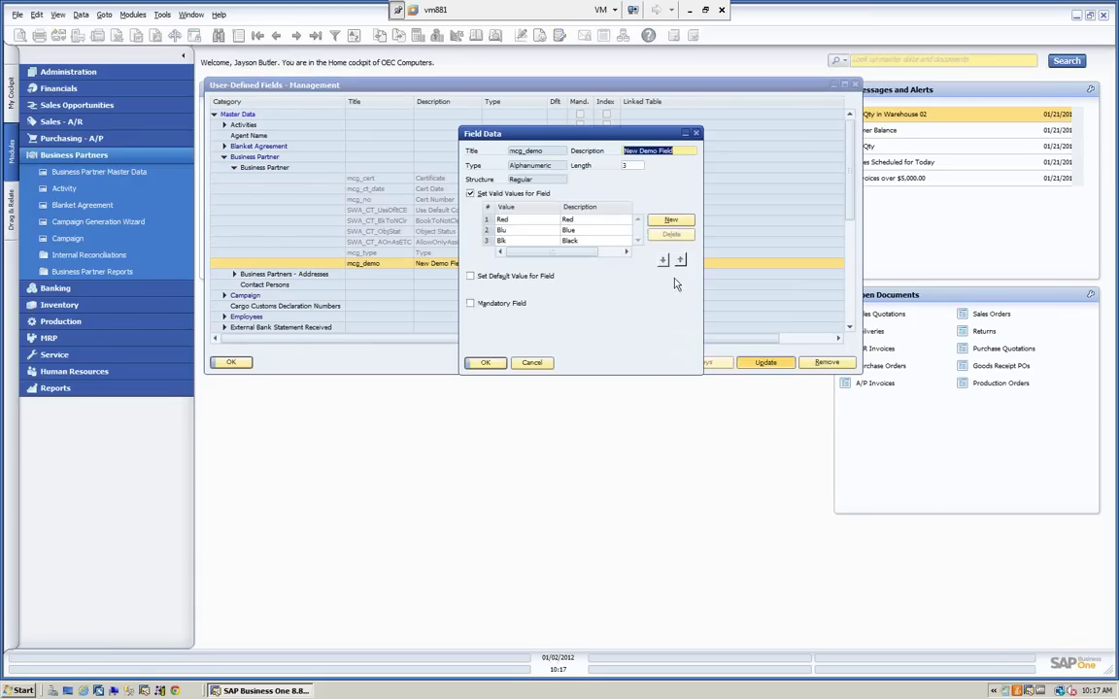
- Set Blu as the default value of the mcg_demo field and make the field mandatory
left_click(471, 277)
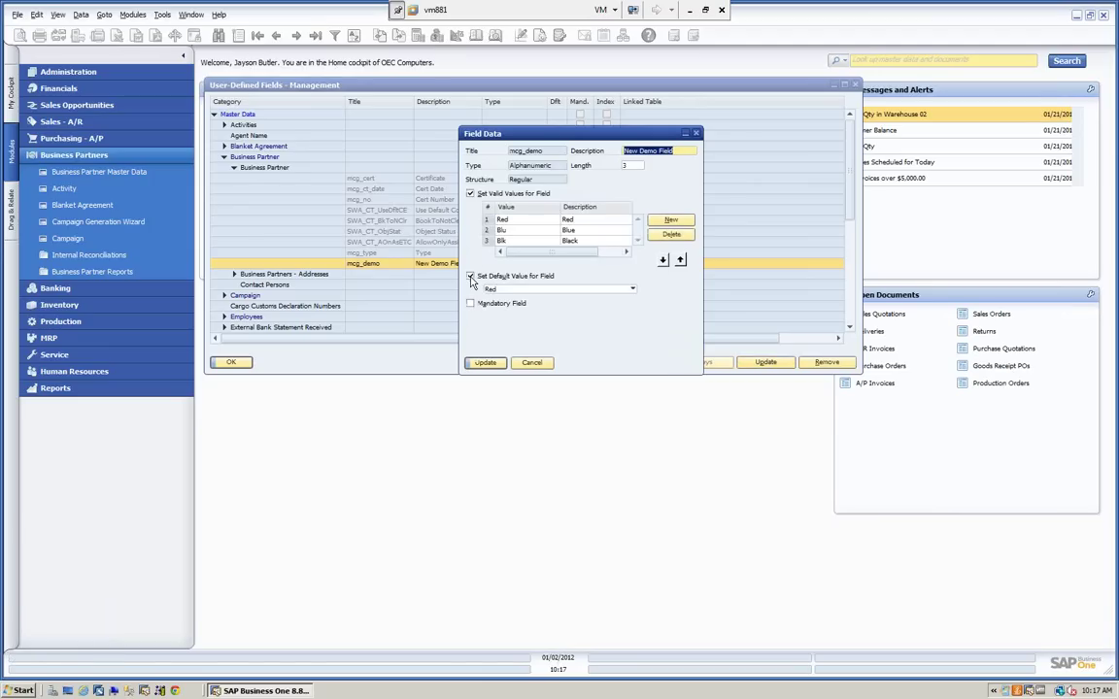
left_click(633, 290)
left_click(543, 311)
left_click(471, 303)
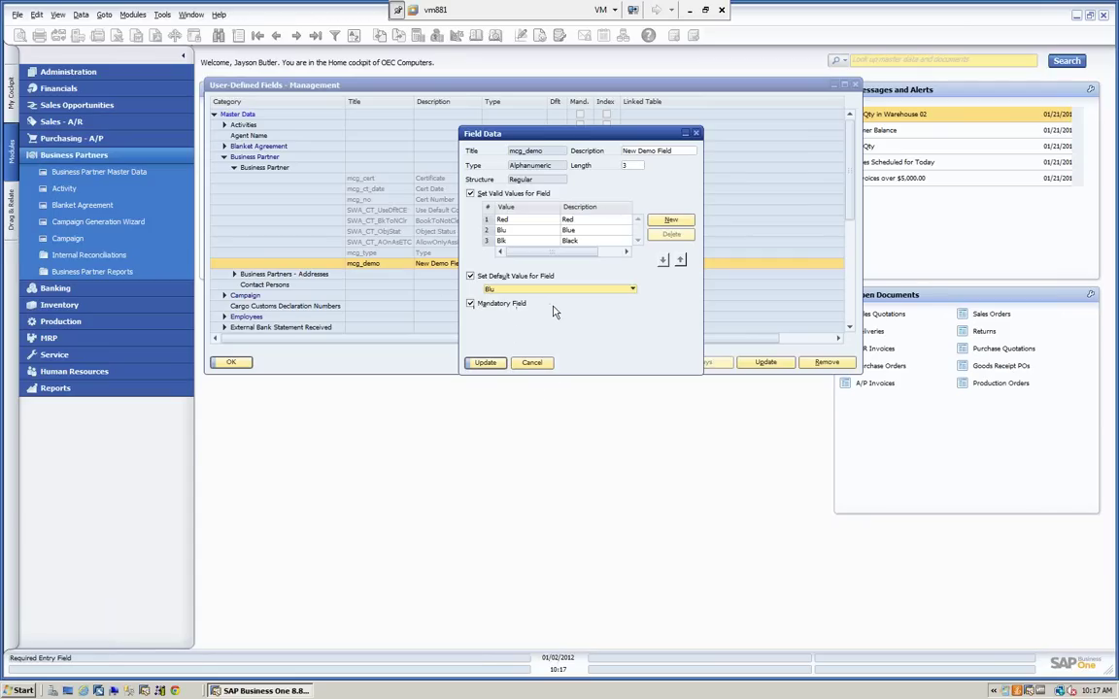
- Save the mcg_demo changes, inserting the default into all existing instances and accepting the database change, and close User-Defined Fields Management
left_click(485, 362)
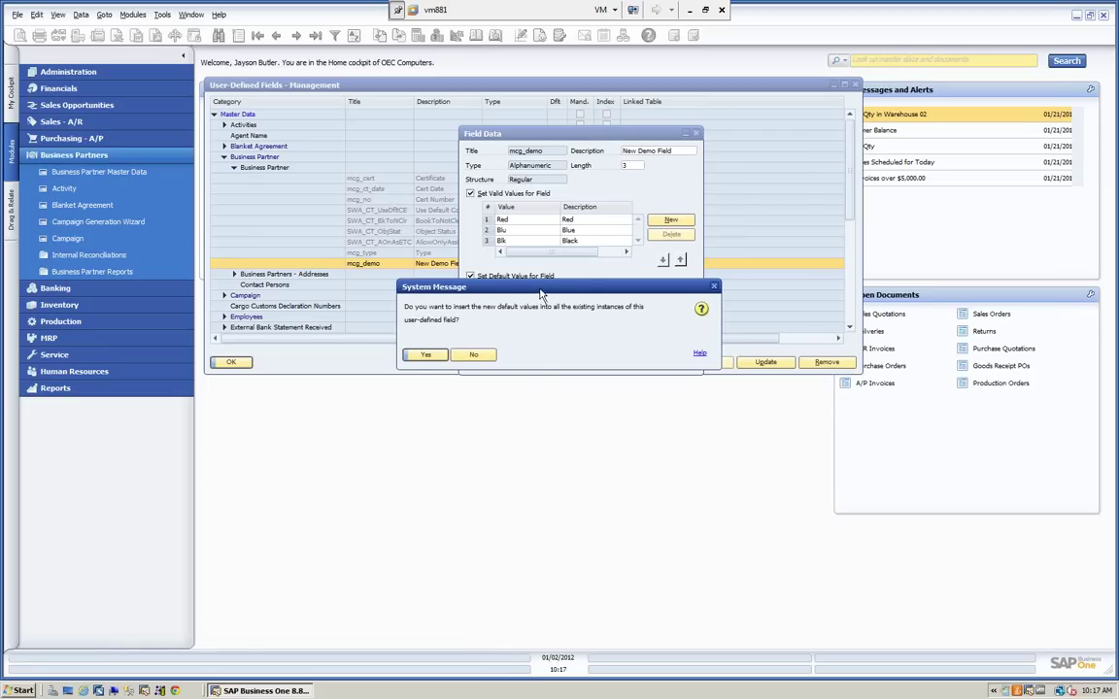
left_click_drag(540, 289, 553, 410)
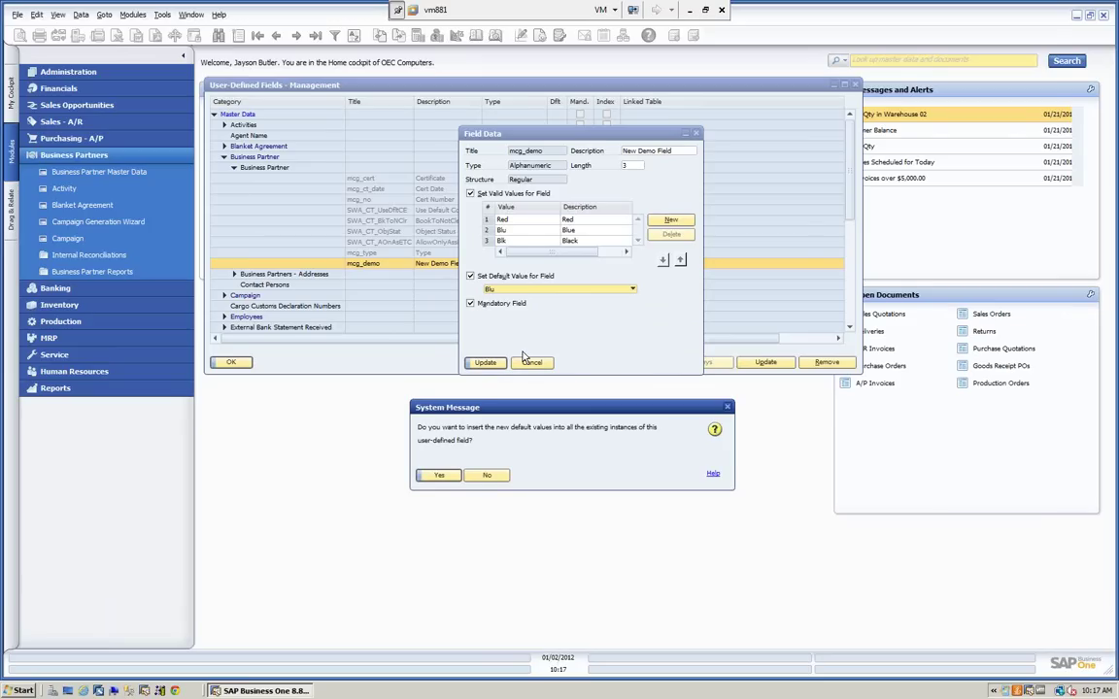
left_click(437, 474)
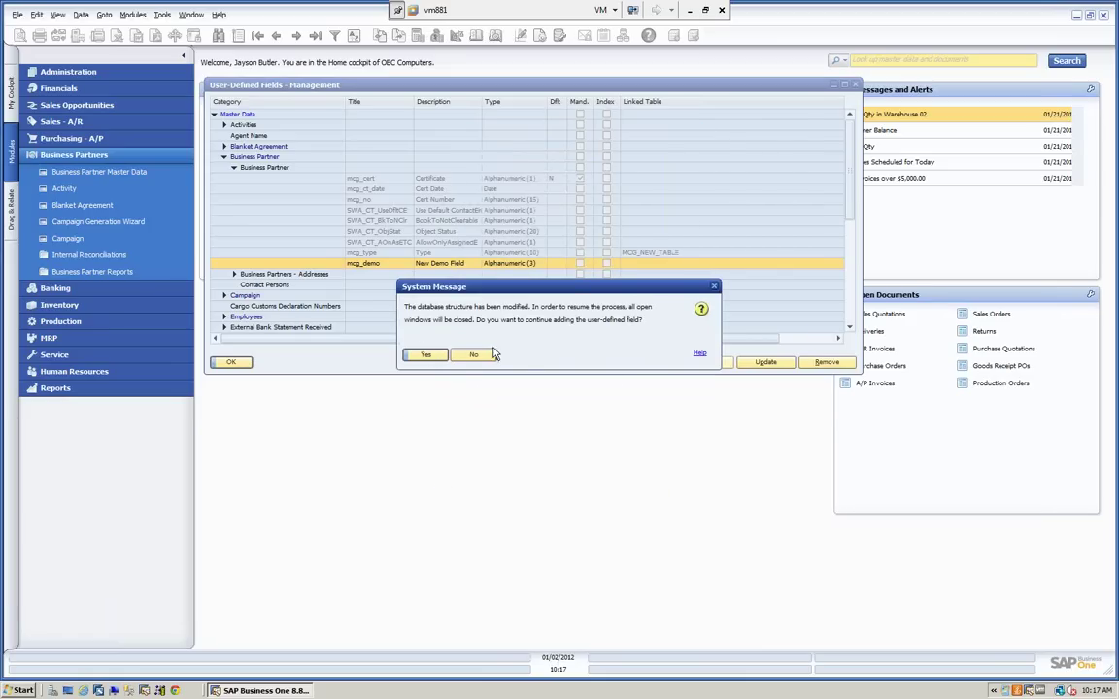
left_click(424, 355)
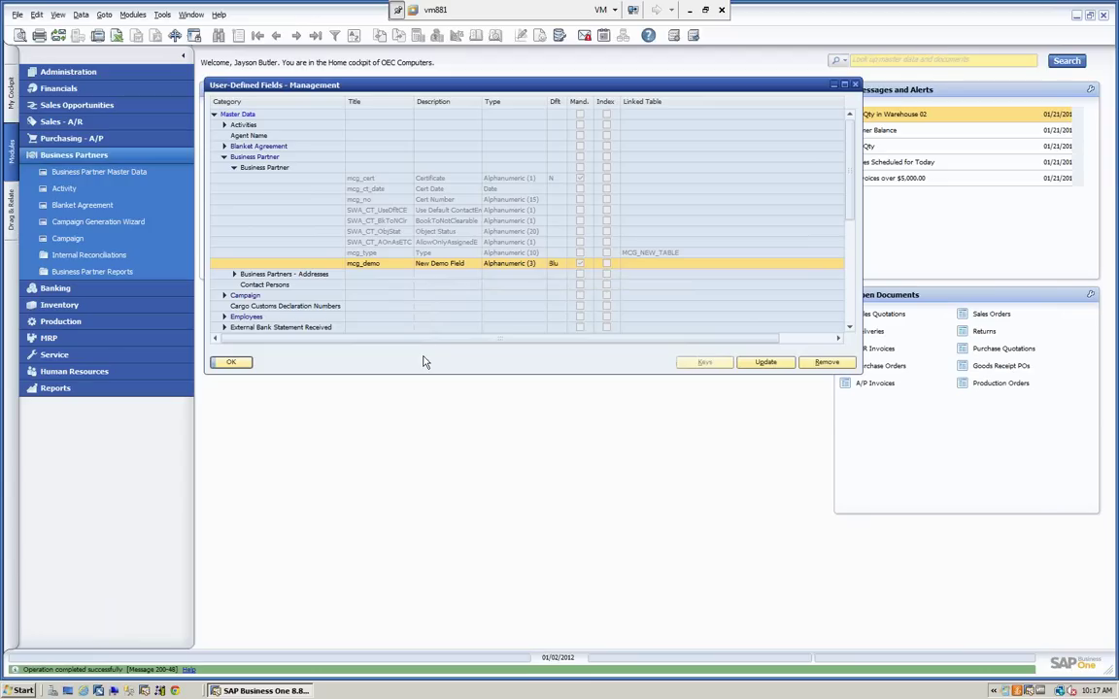
left_click(579, 264)
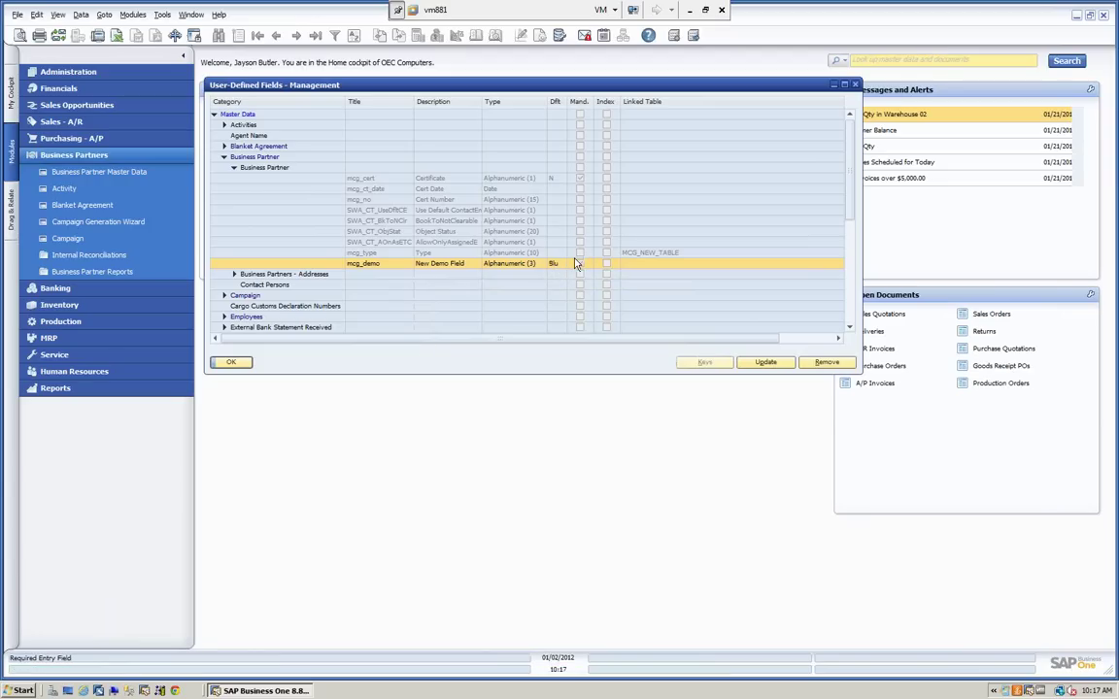
left_click(232, 362)
- Browse through the Business Partner Master Data records from the first one to check the New Demo Field value
left_click(92, 171)
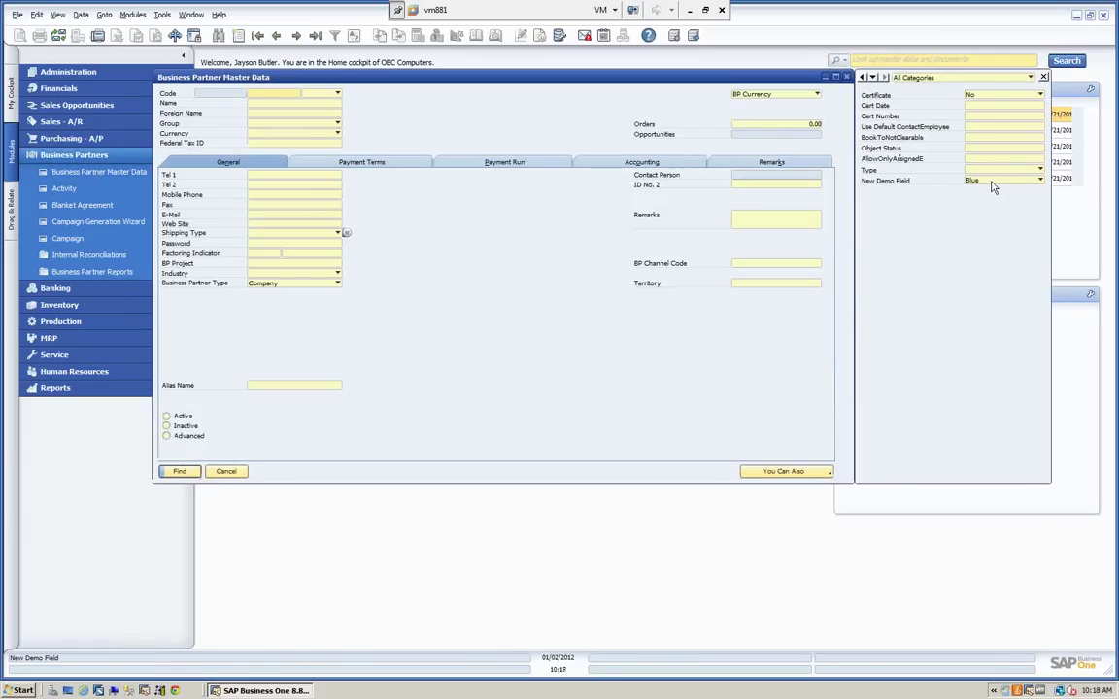
left_click(258, 36)
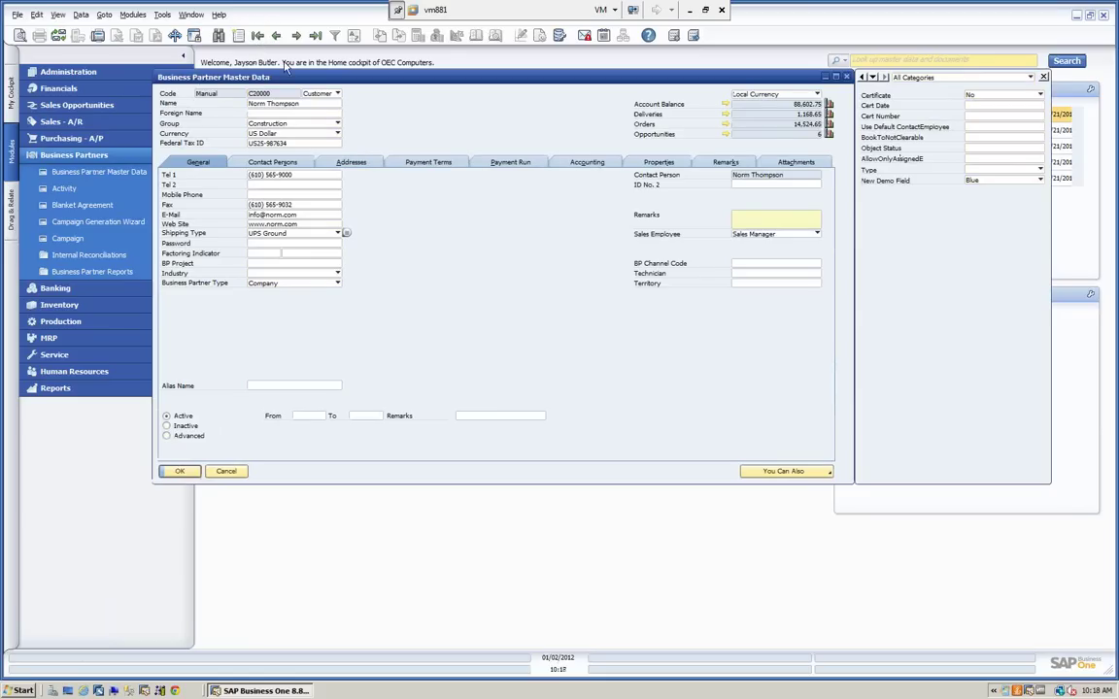
left_click(297, 36)
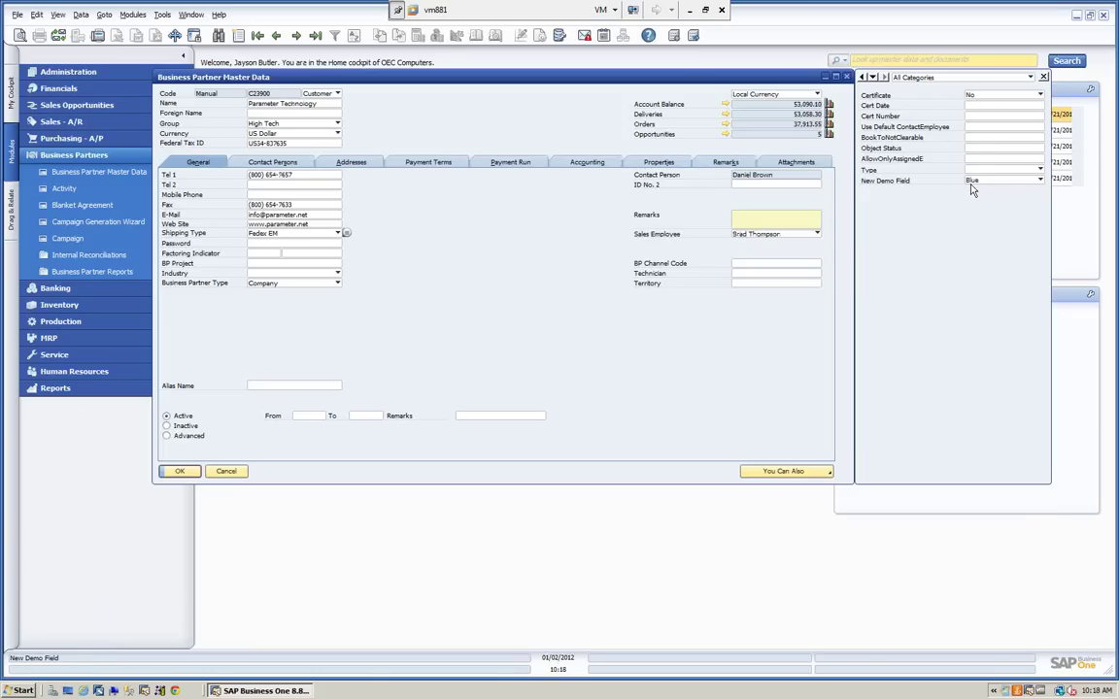
left_click(296, 36)
left_click(297, 37)
left_click(297, 37)
left_click(298, 37)
left_click(297, 37)
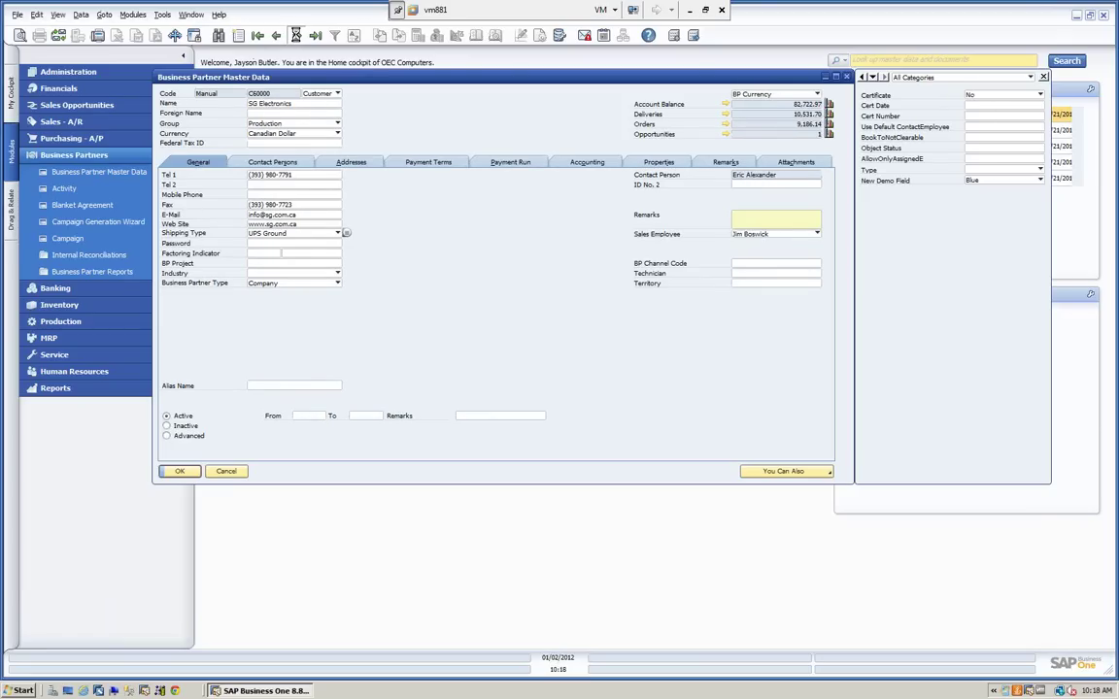
left_click(298, 37)
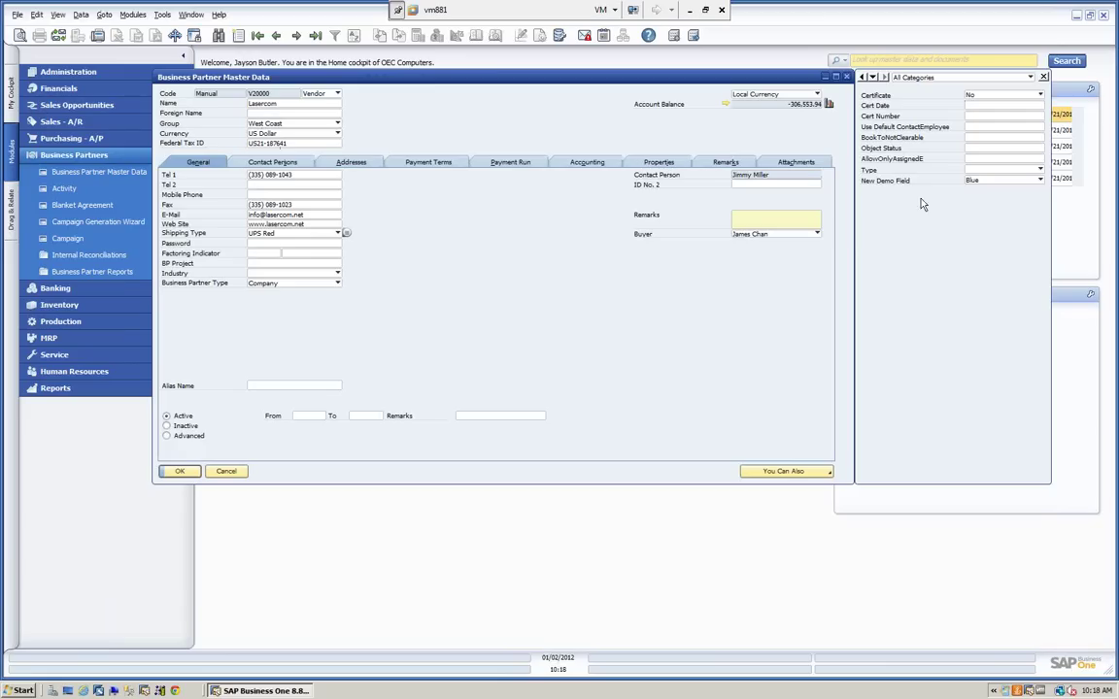
- Set New Demo Field to Red for the vendor Lasercom, update the record and close it
left_click(1038, 181)
left_click(1016, 194)
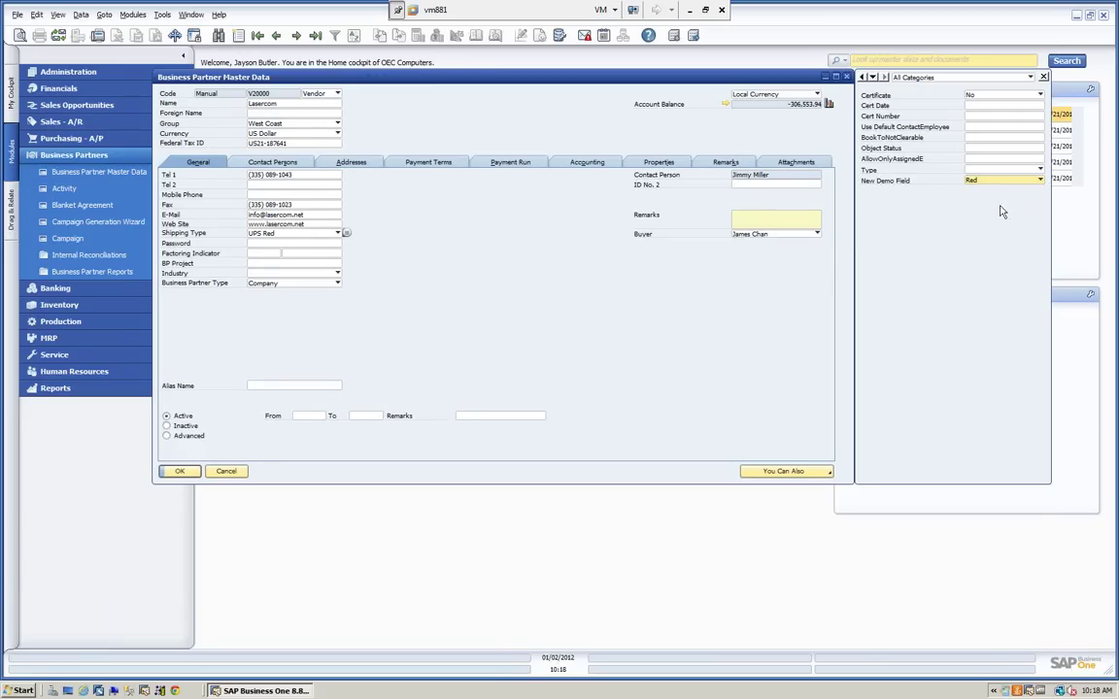
left_click(181, 472)
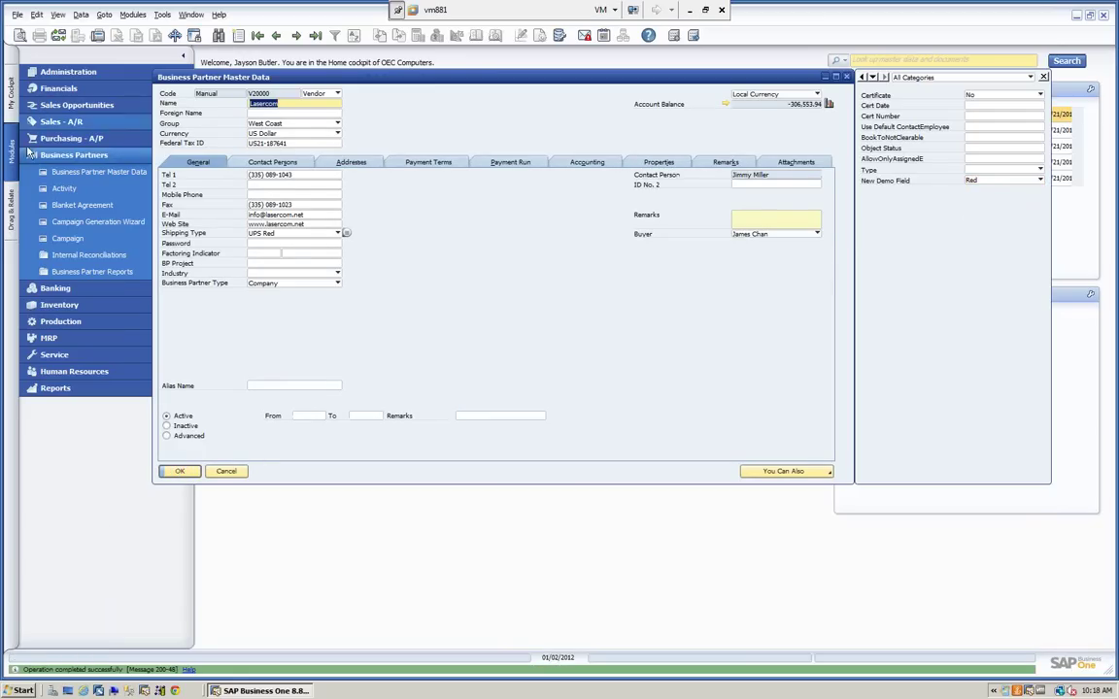
left_click(226, 471)
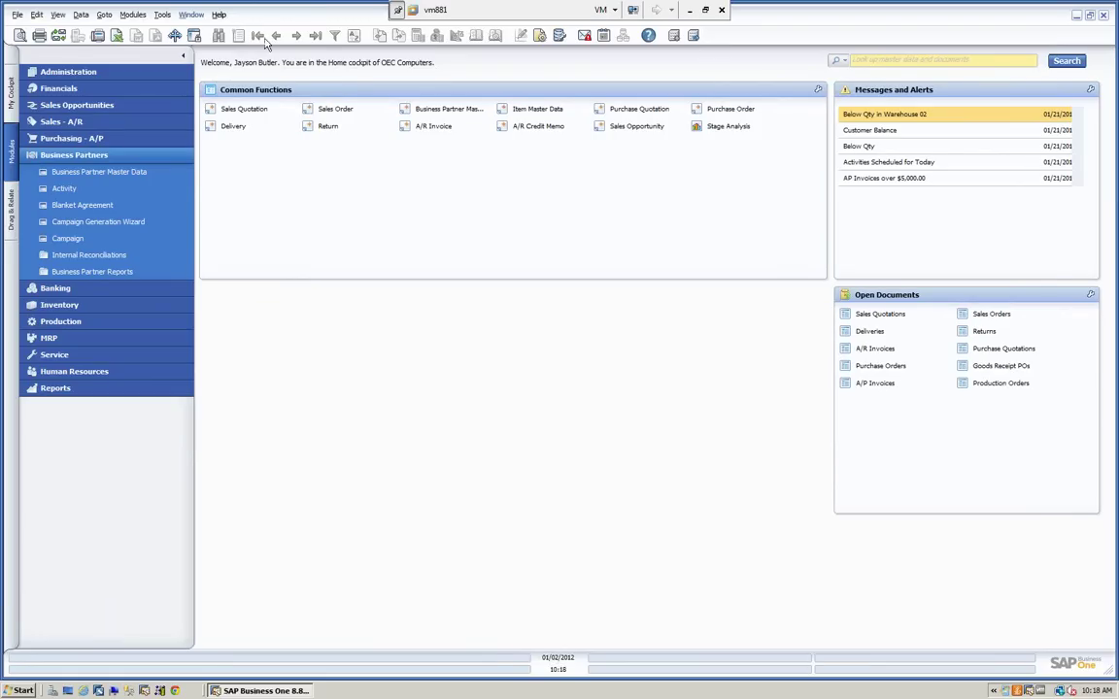
- Find the business partner Earthshaker Corporation by name in Business Partner Master Data
left_click(104, 172)
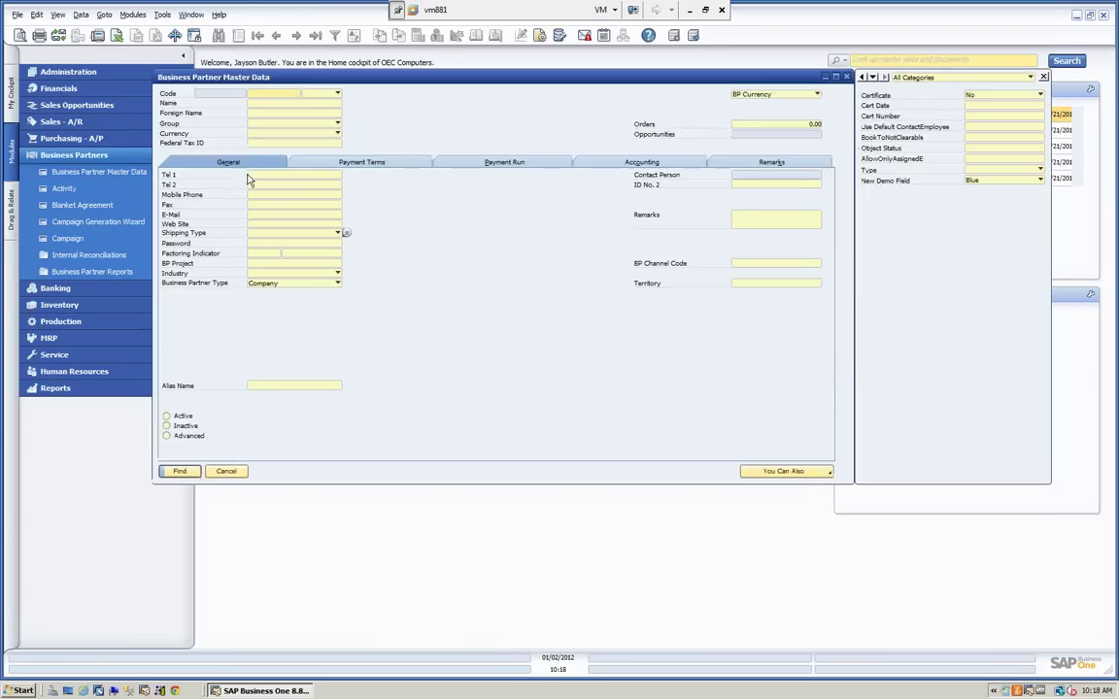
left_click(251, 102)
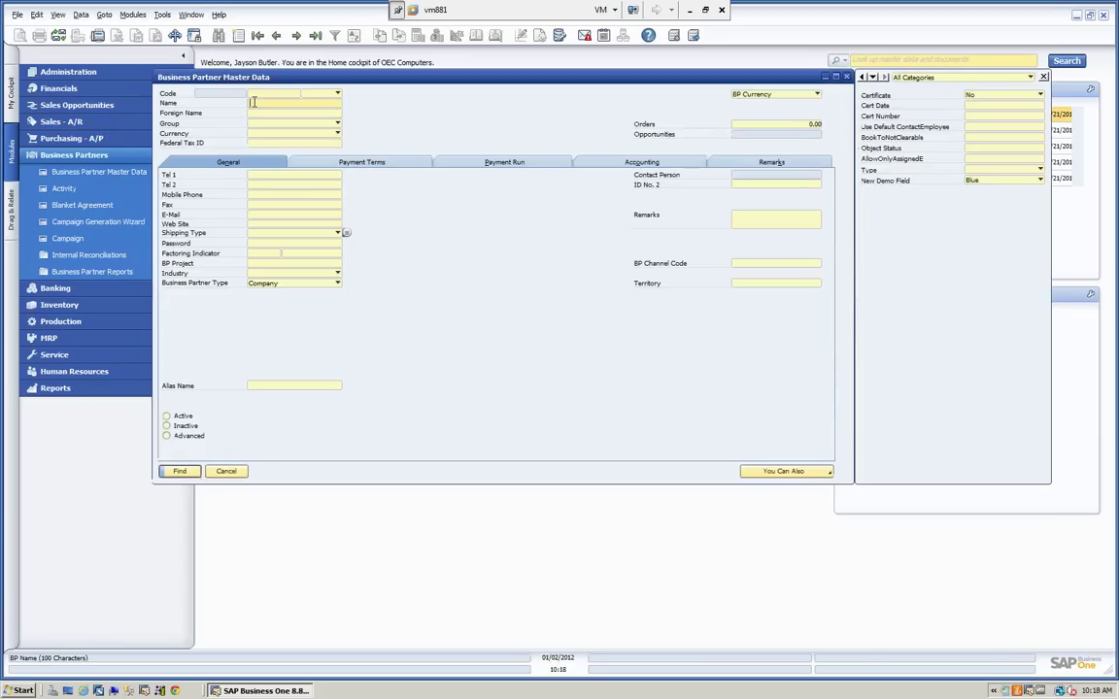
key("Tab")
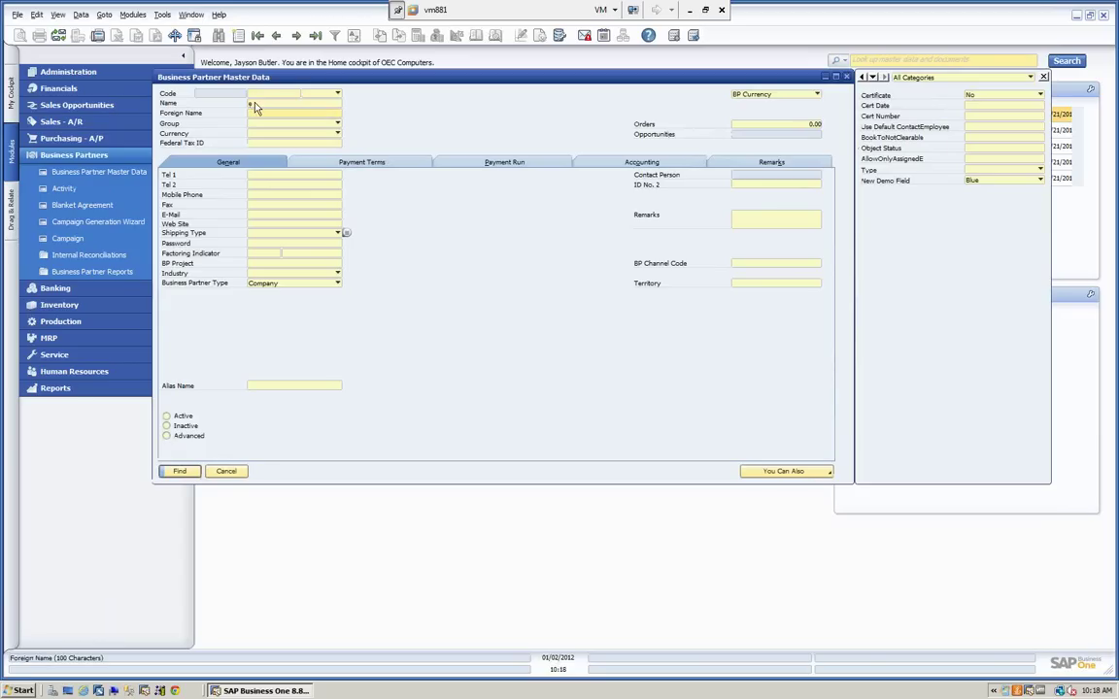
left_click(181, 472)
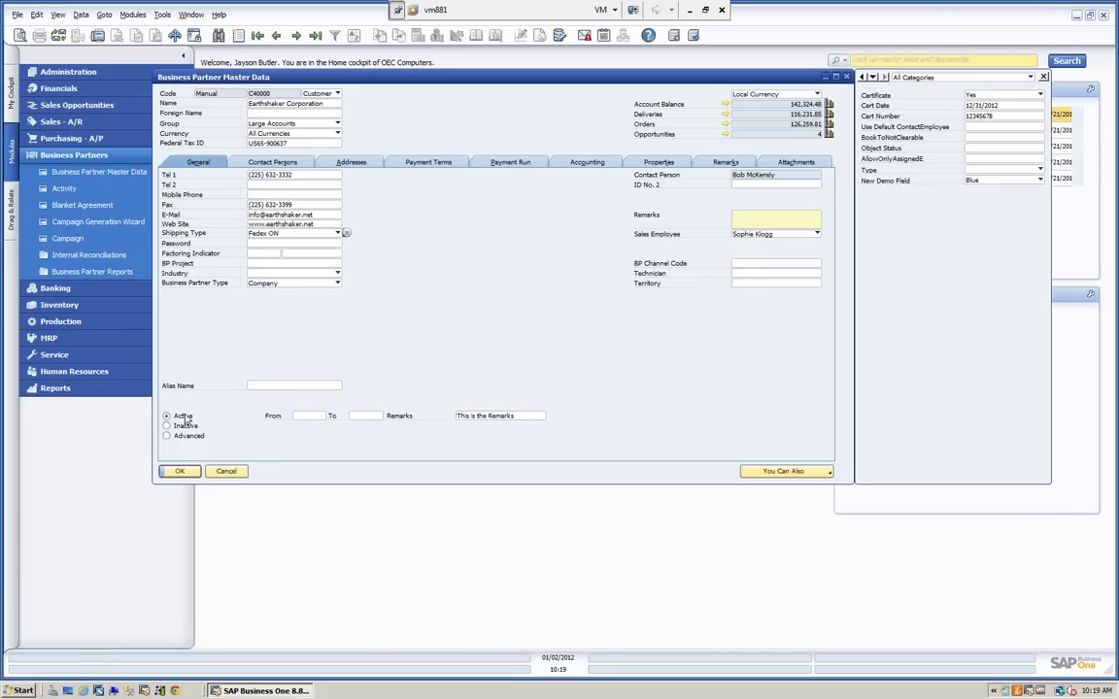
- Open the user-defined field settings for Business Partner Master Data, then reposition and widen the settings window
left_click(160, 15)
mouse_move(209, 206)
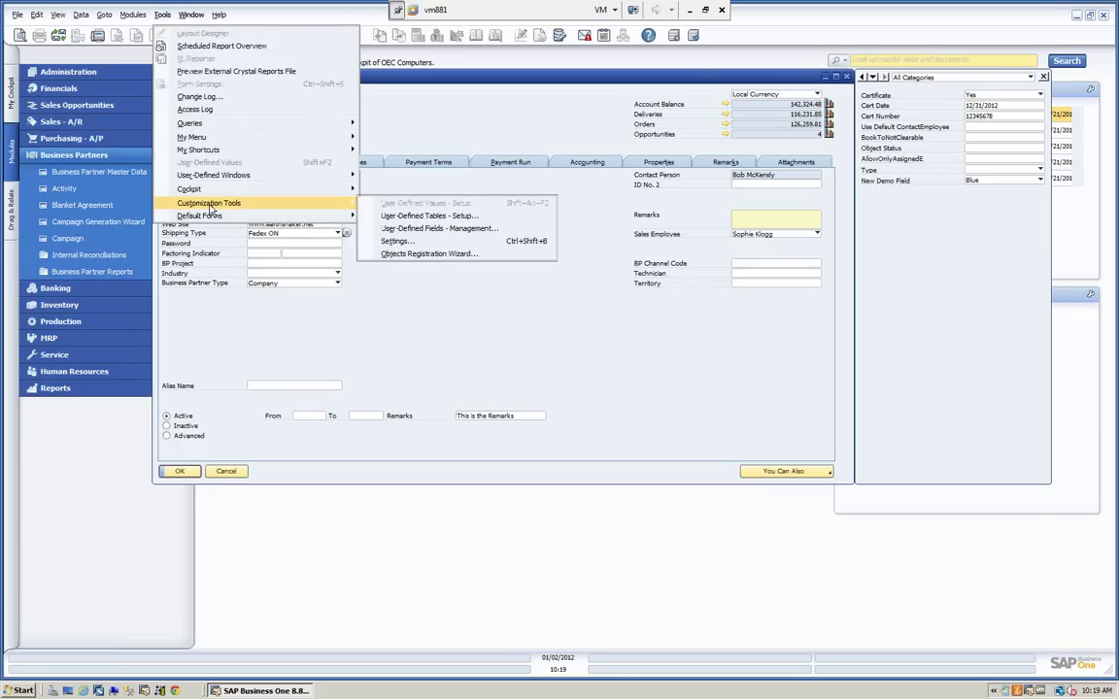
left_click(394, 242)
left_click_drag(297, 110, 495, 132)
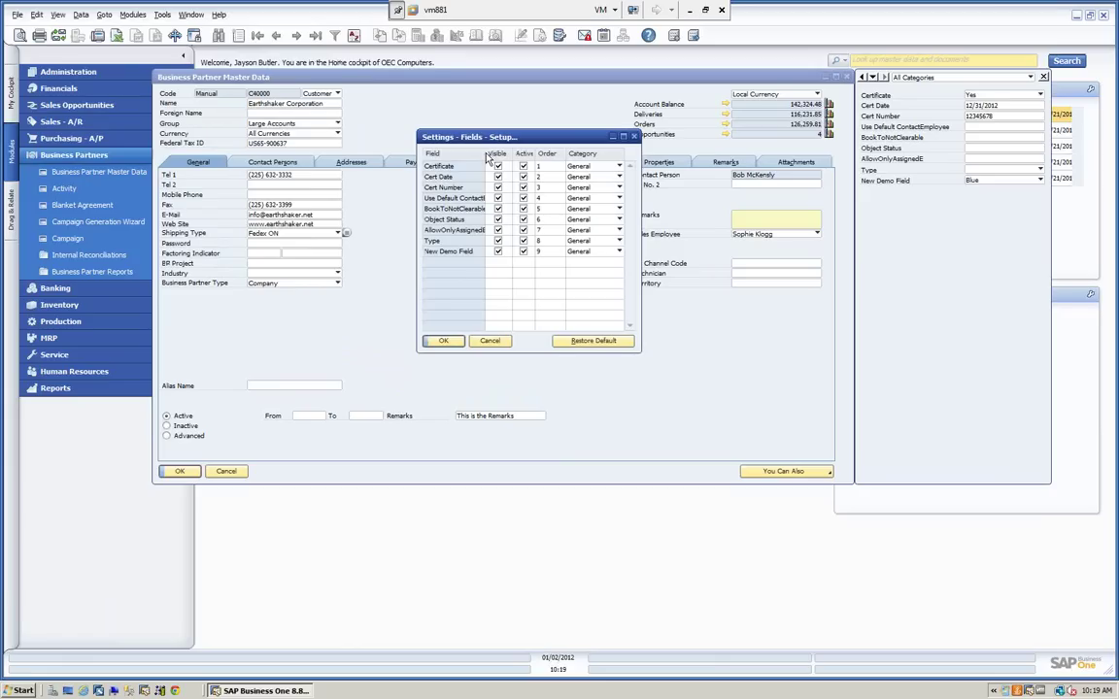
left_click_drag(440, 137, 340, 130)
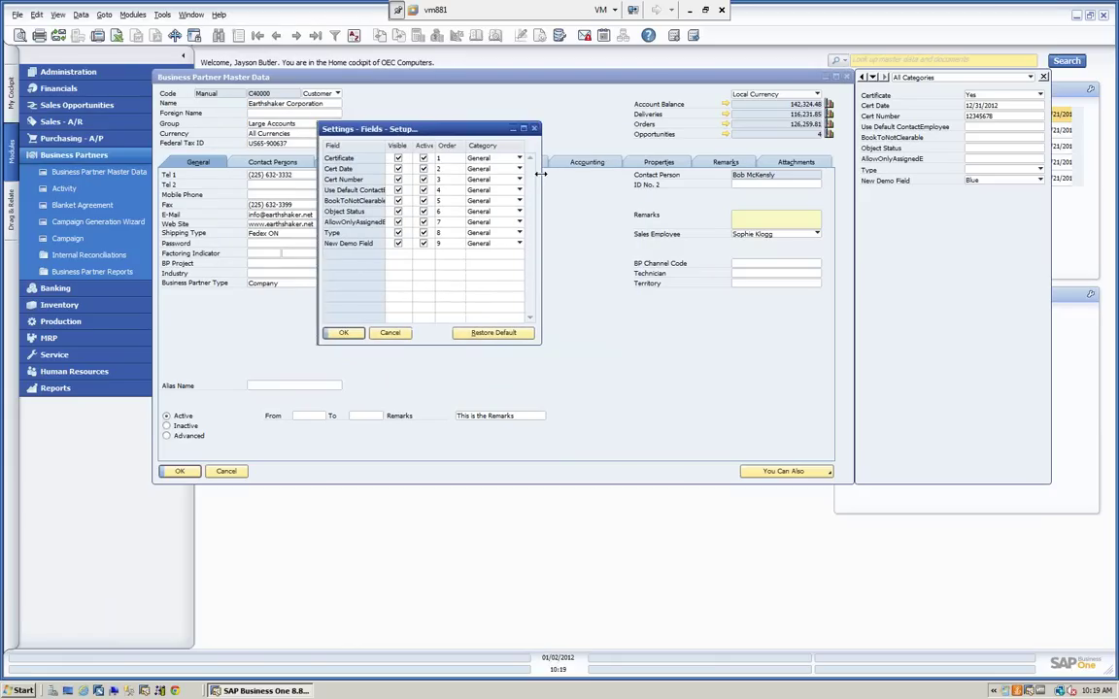
left_click_drag(541, 174, 725, 174)
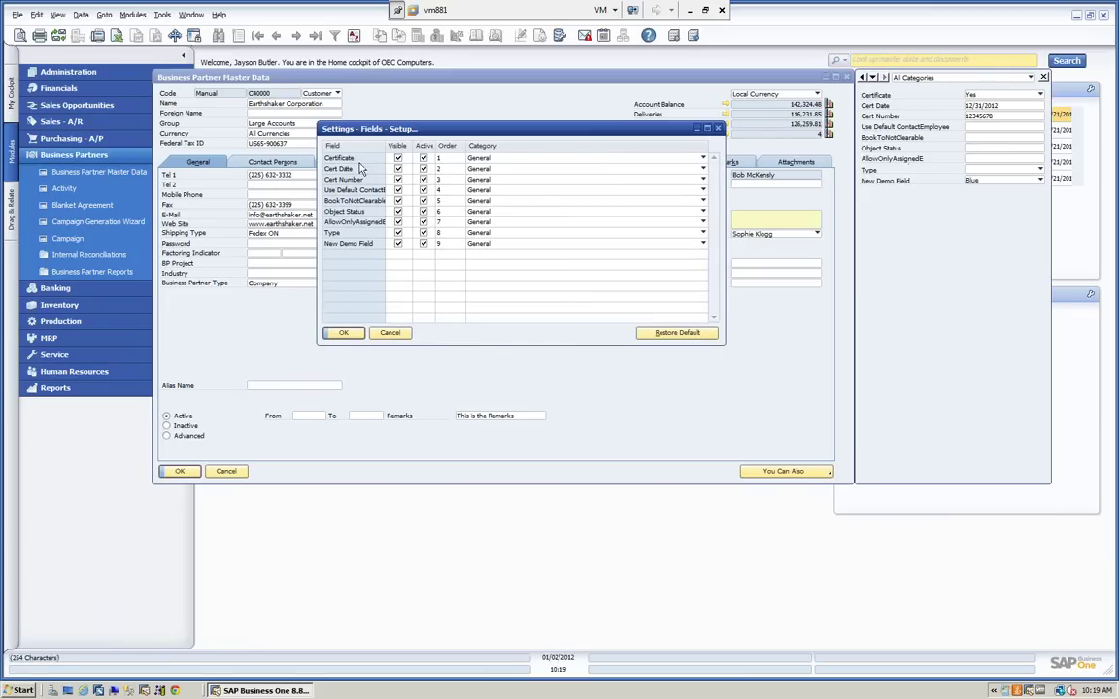
- Set the display order of Cert Date to 1 and Certificate to 2, and apply the field settings
left_click(445, 169)
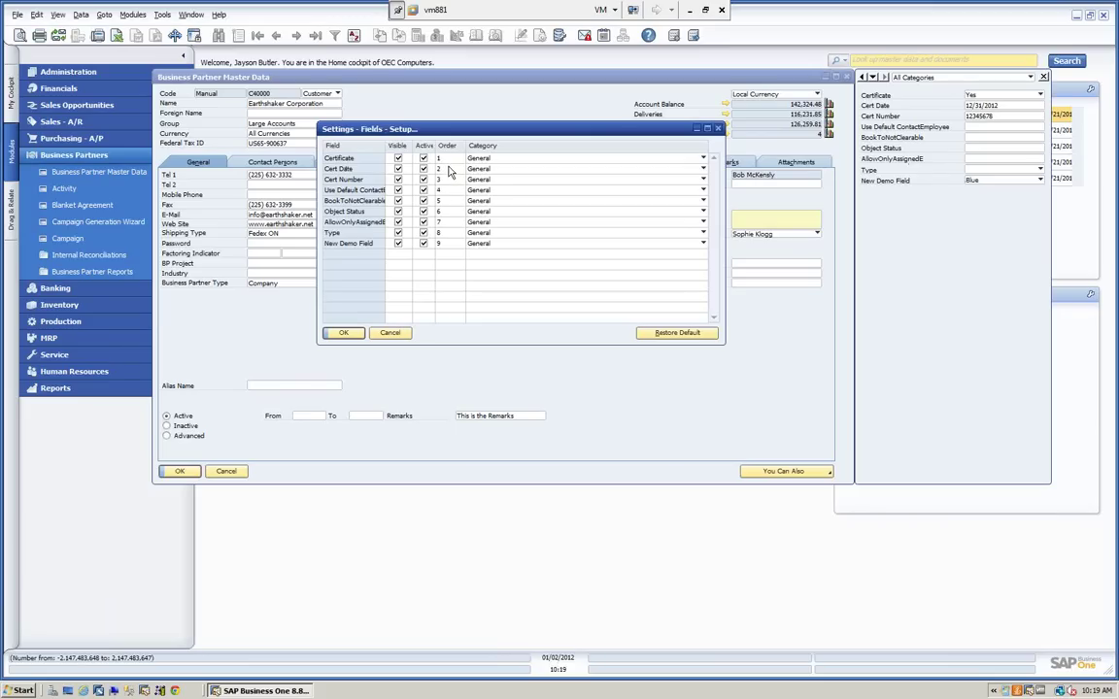
type("1")
left_click(448, 158)
key("BackSpace")
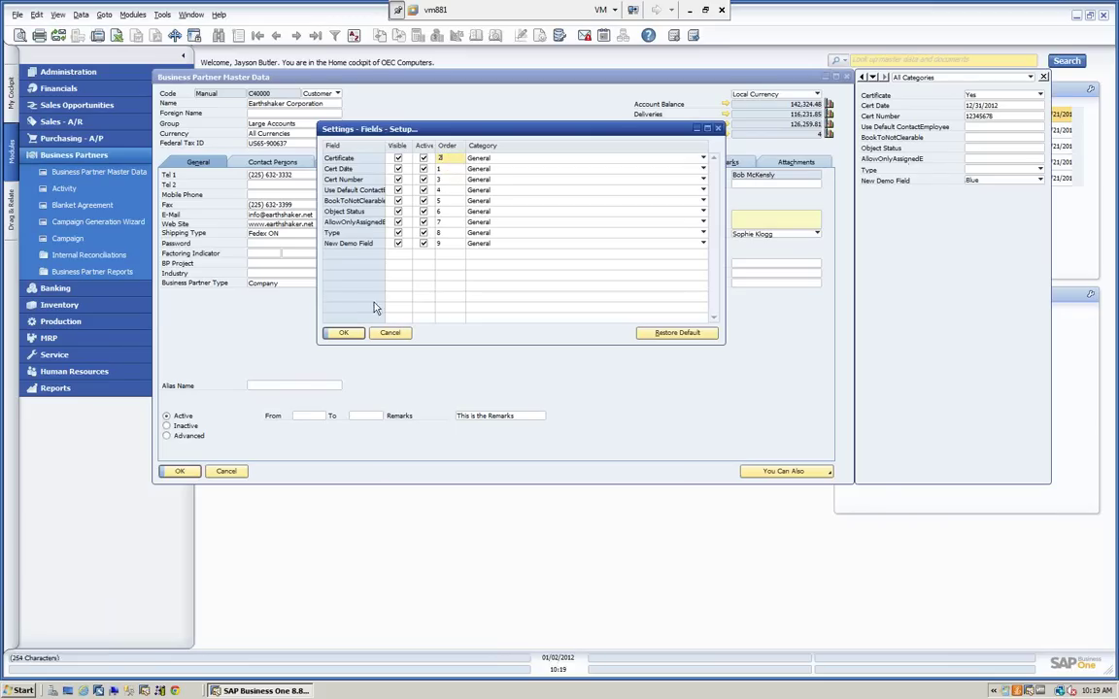
left_click(343, 334)
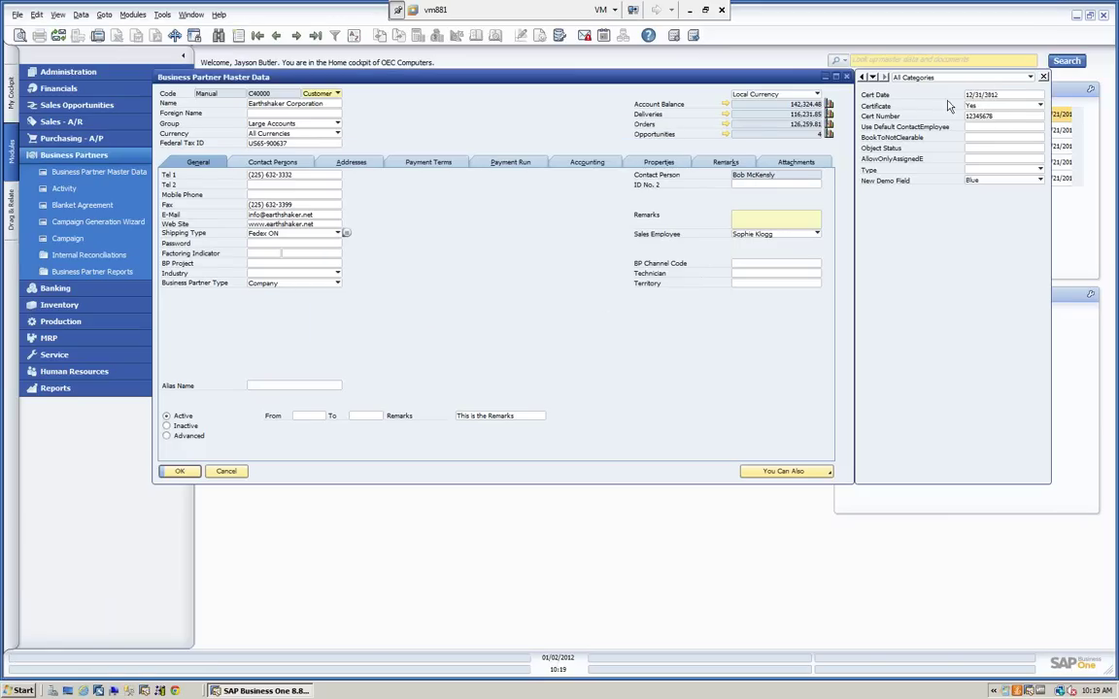
- Reopen the field settings and set the display order of Certificate to 1 and Cert Date to 2
left_click(167, 14)
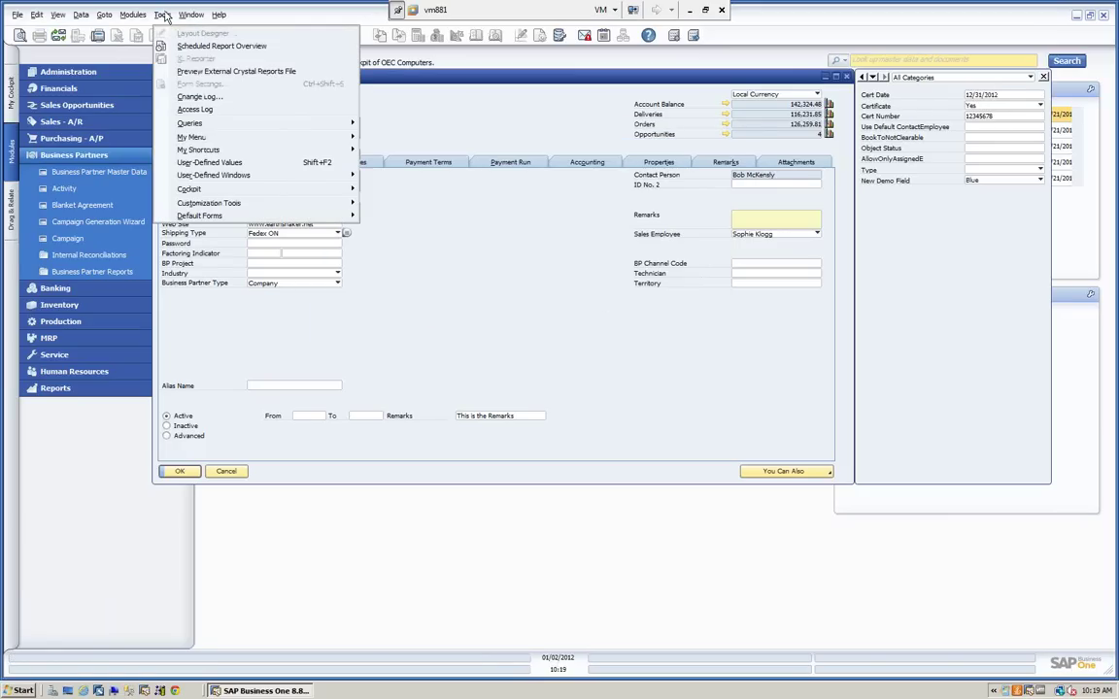
mouse_move(222, 203)
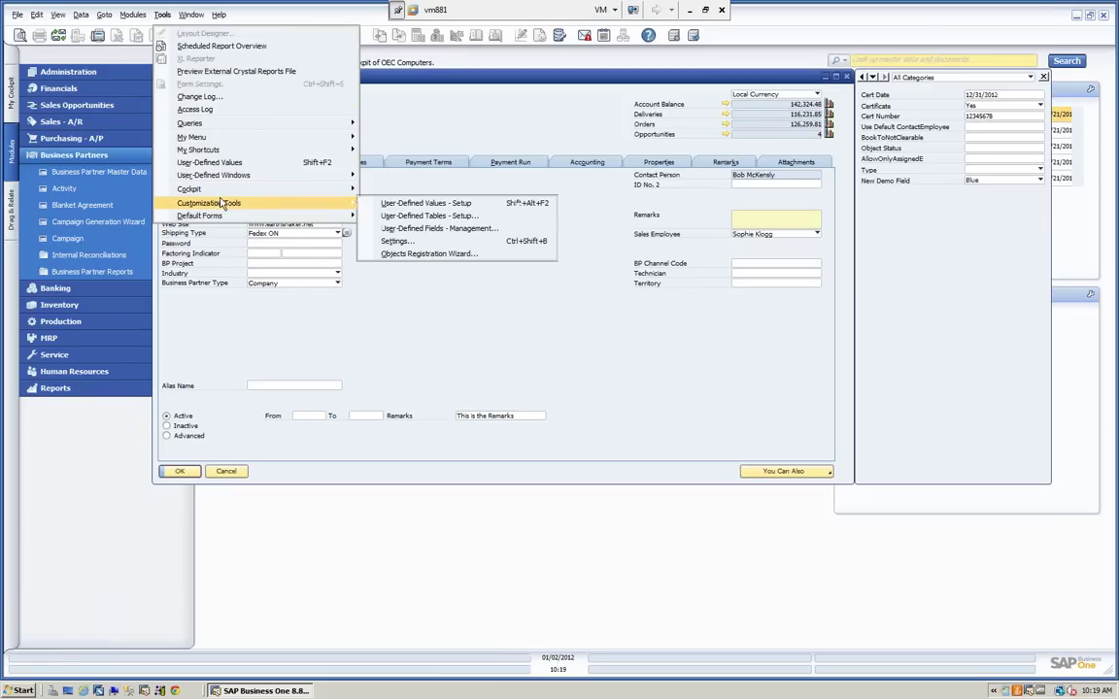
left_click(383, 241)
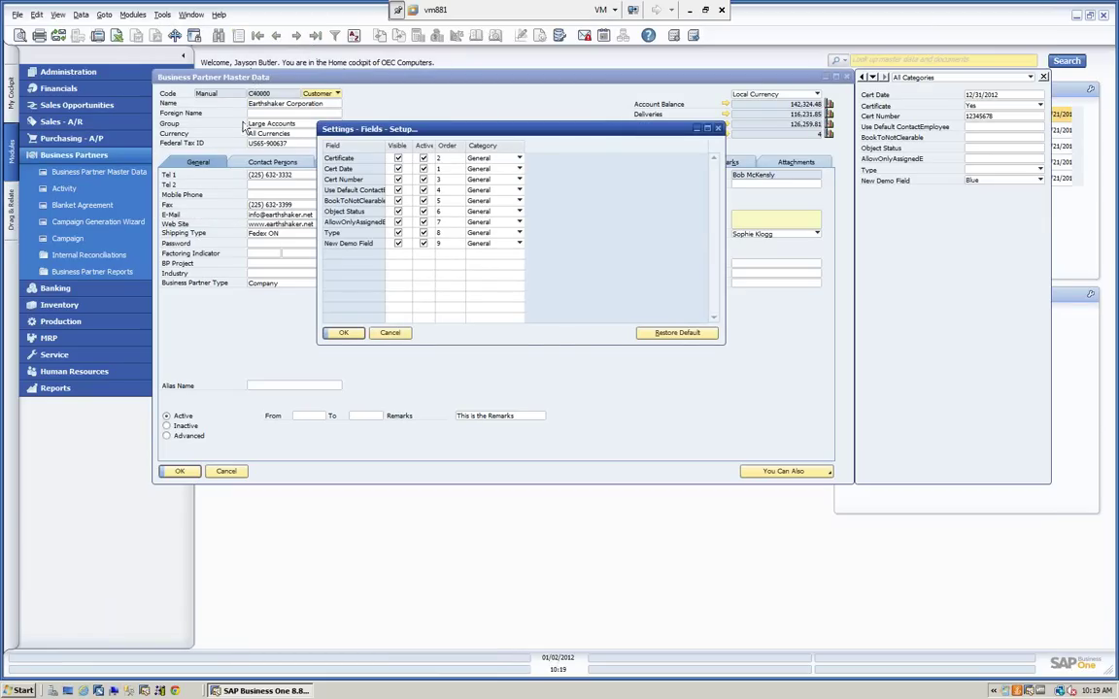
left_click(440, 158)
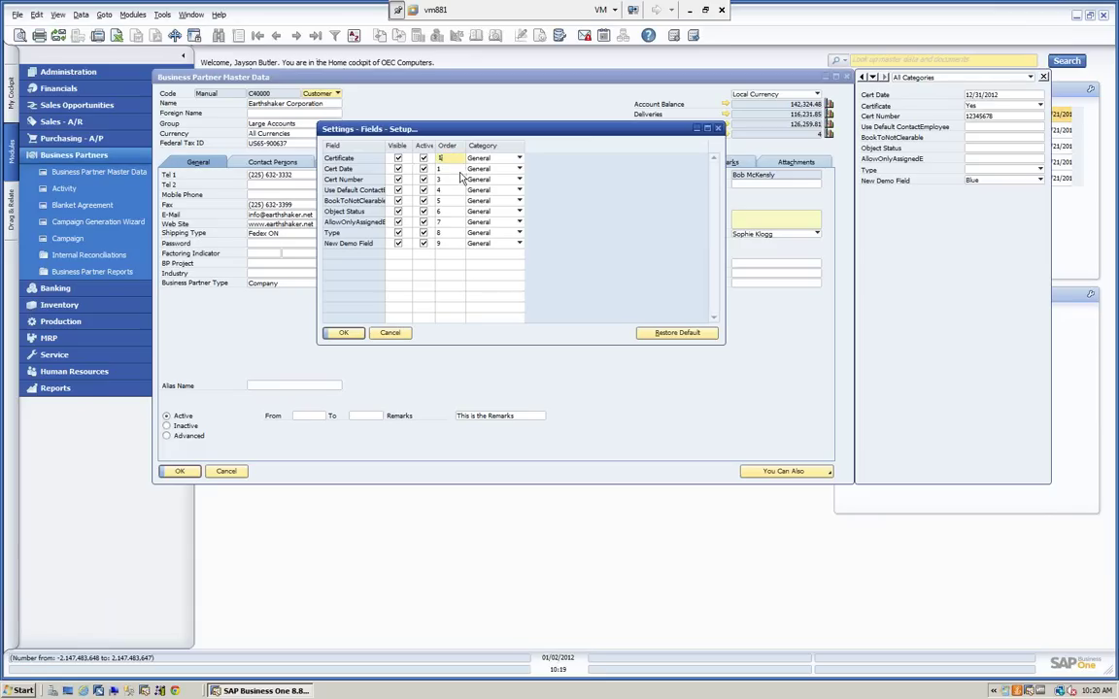
left_click(452, 169)
type("2")
- Define a new field category named Certificate from the Certificate field's category setting and save it
left_click(519, 160)
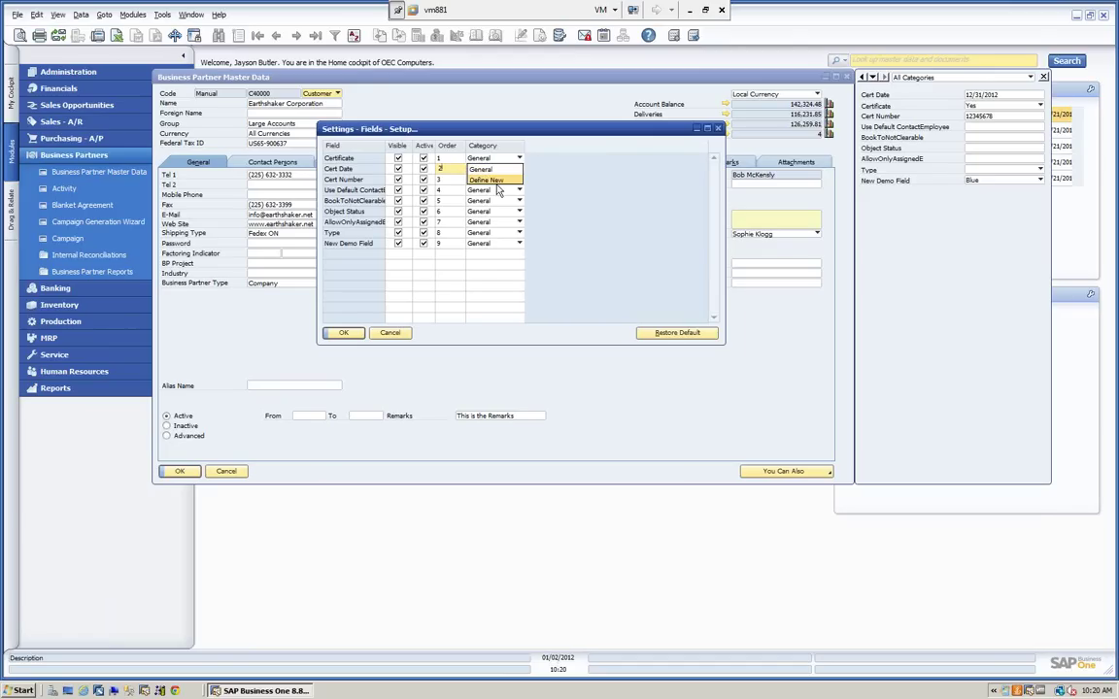
left_click(489, 180)
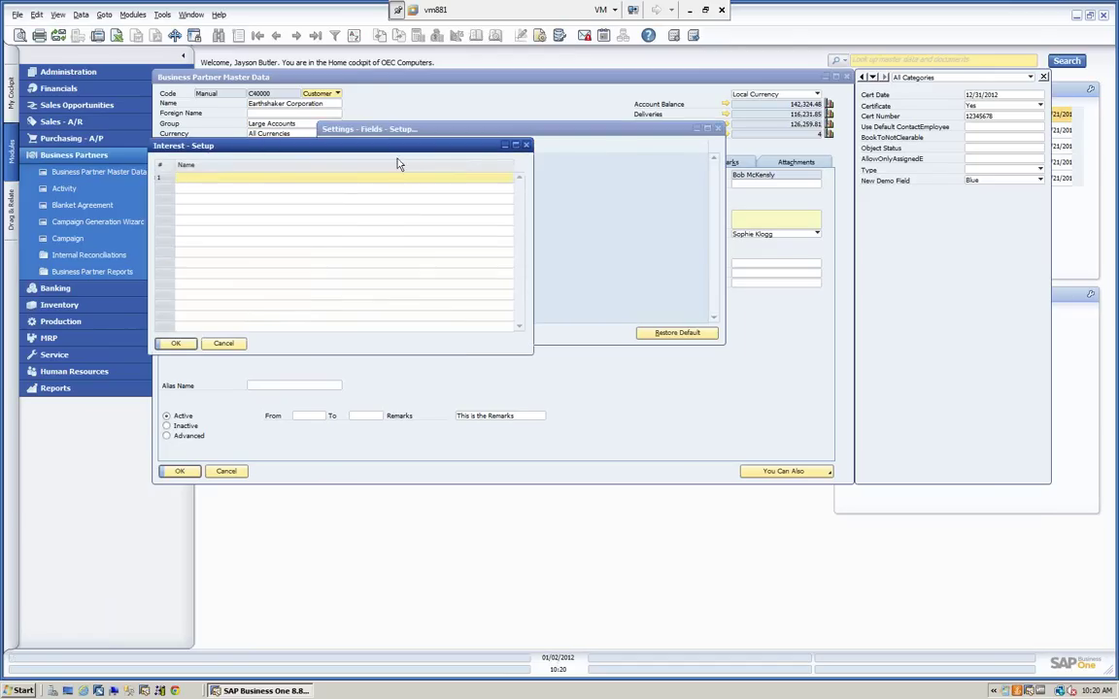
left_click_drag(359, 144, 626, 236)
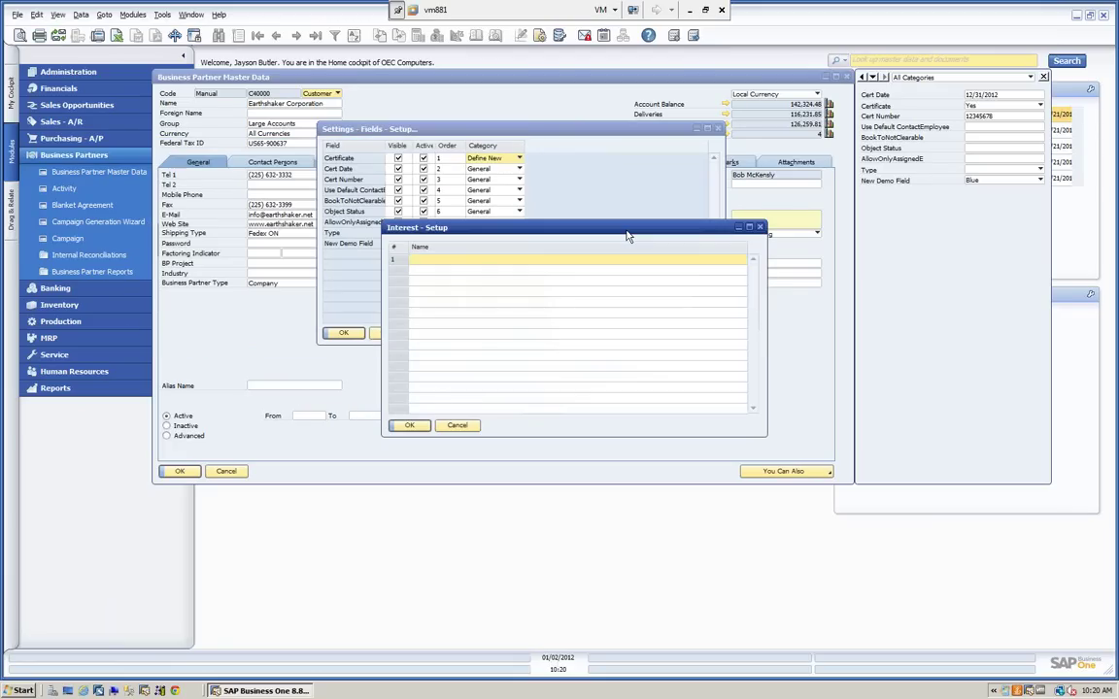
type("Certifi")
type("cate")
left_click(407, 426)
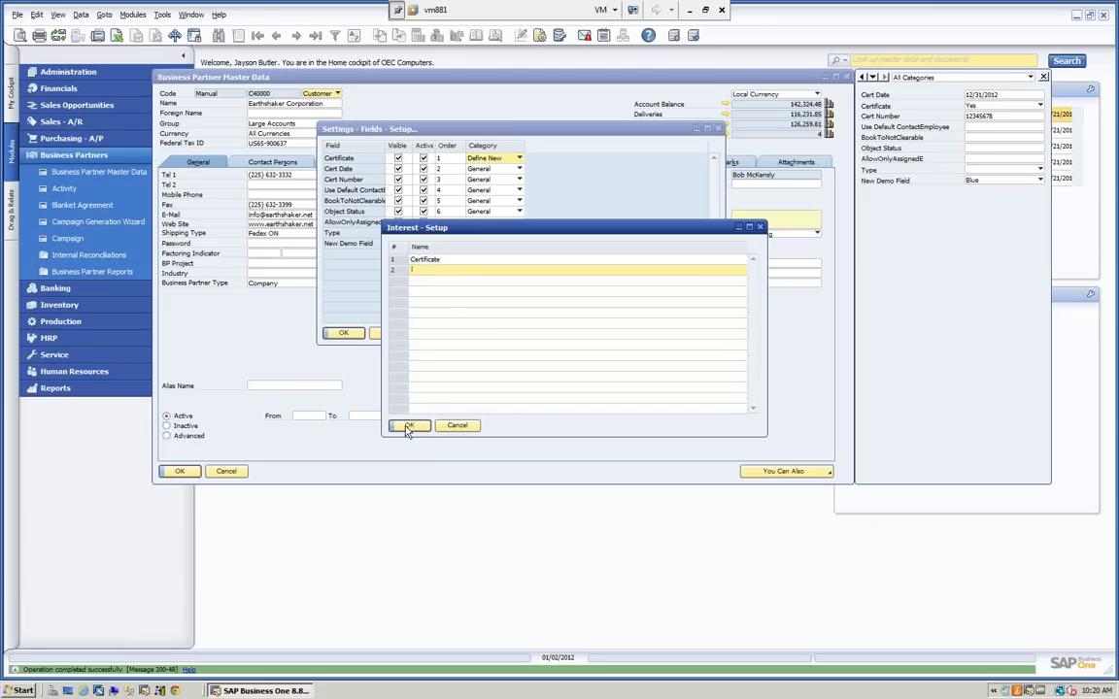
left_click(407, 426)
- Assign the Certificate category to the Certificate, Cert Date and Cert Number fields
left_click(520, 159)
left_click(489, 171)
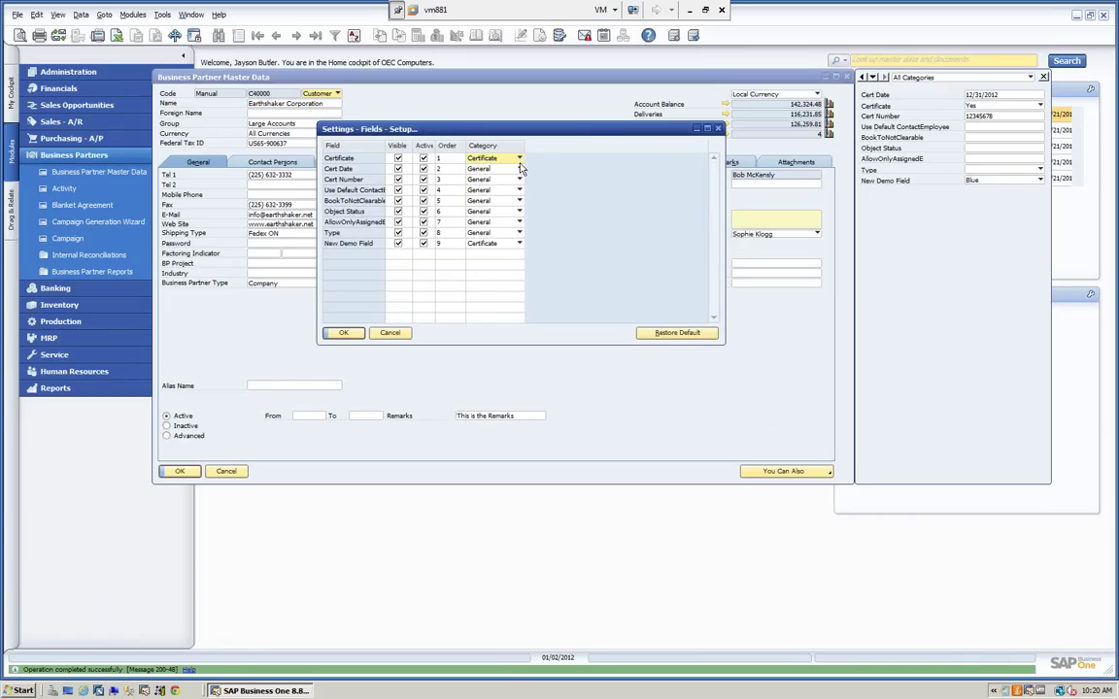
left_click(520, 160)
left_click(490, 171)
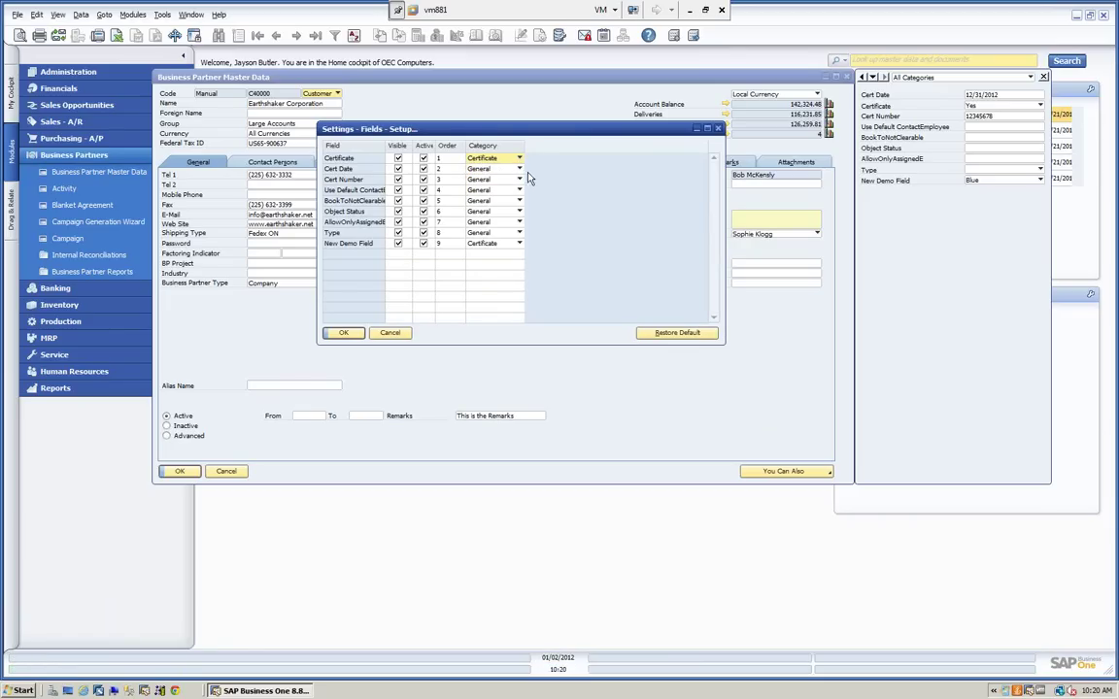
left_click(519, 169)
left_click(485, 182)
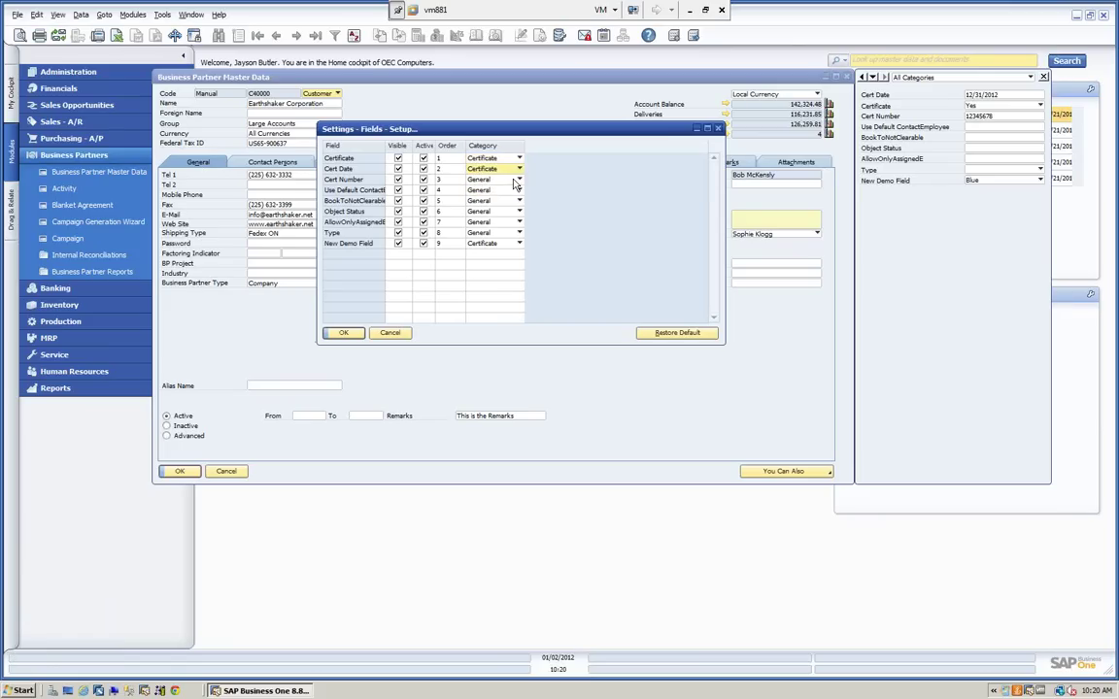
left_click(517, 182)
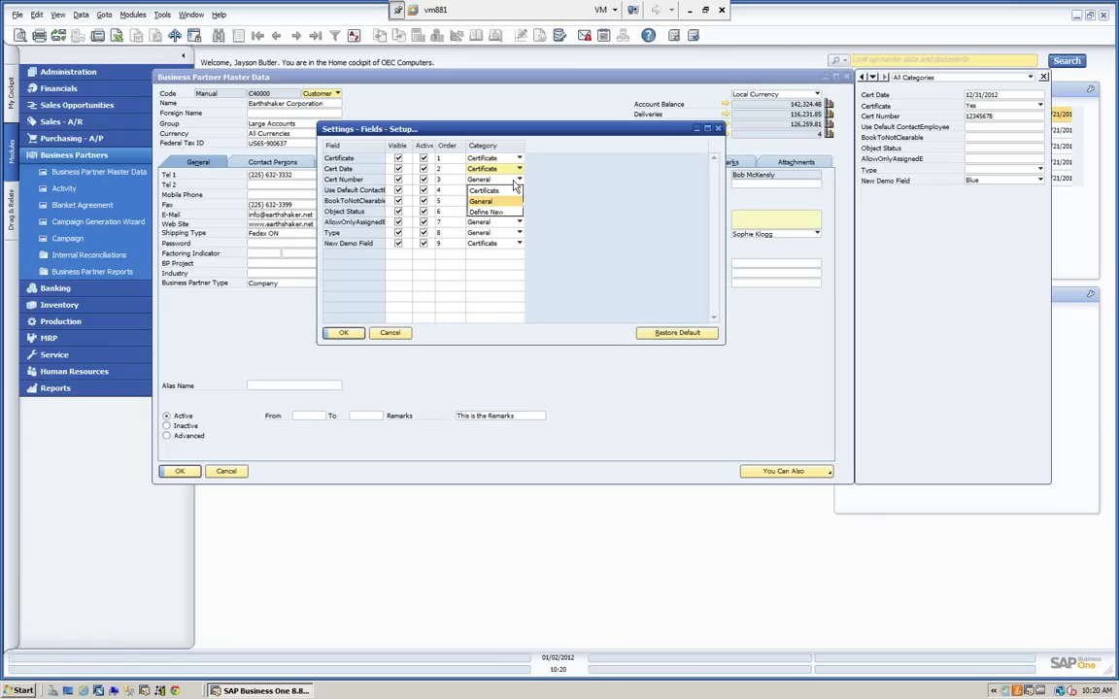
left_click(489, 191)
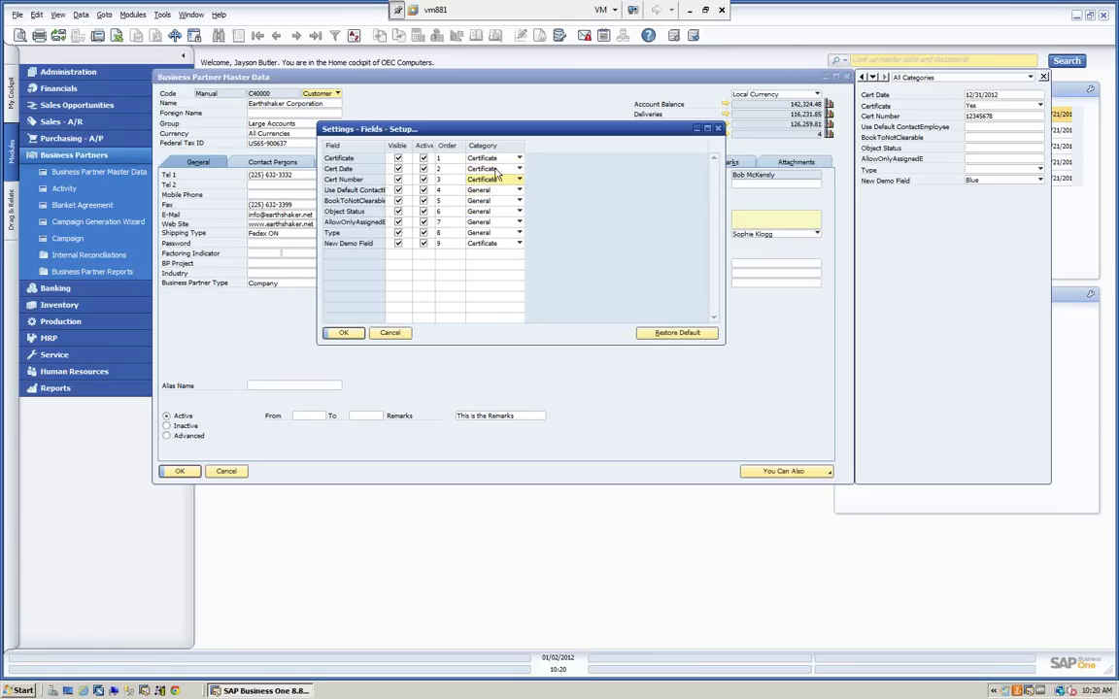
- Set New Demo Field's category to General and apply the field settings
left_click(519, 243)
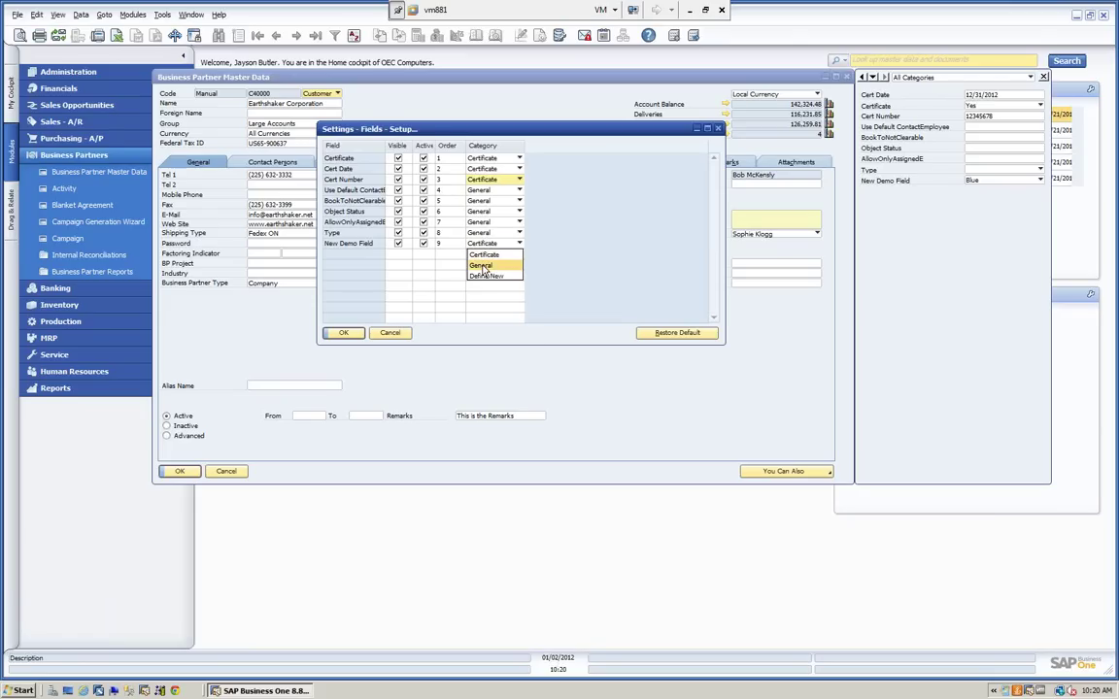
left_click(483, 267)
left_click(342, 334)
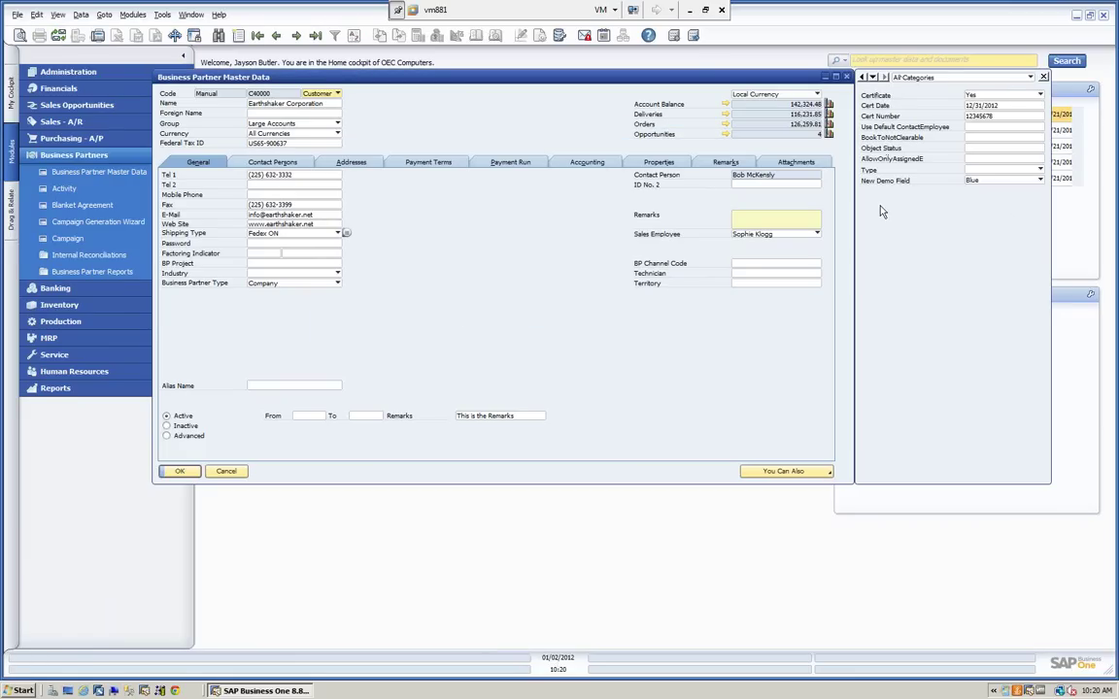
- Filter the record's user-defined fields by the Certificate category and then by the General category
left_click(928, 77)
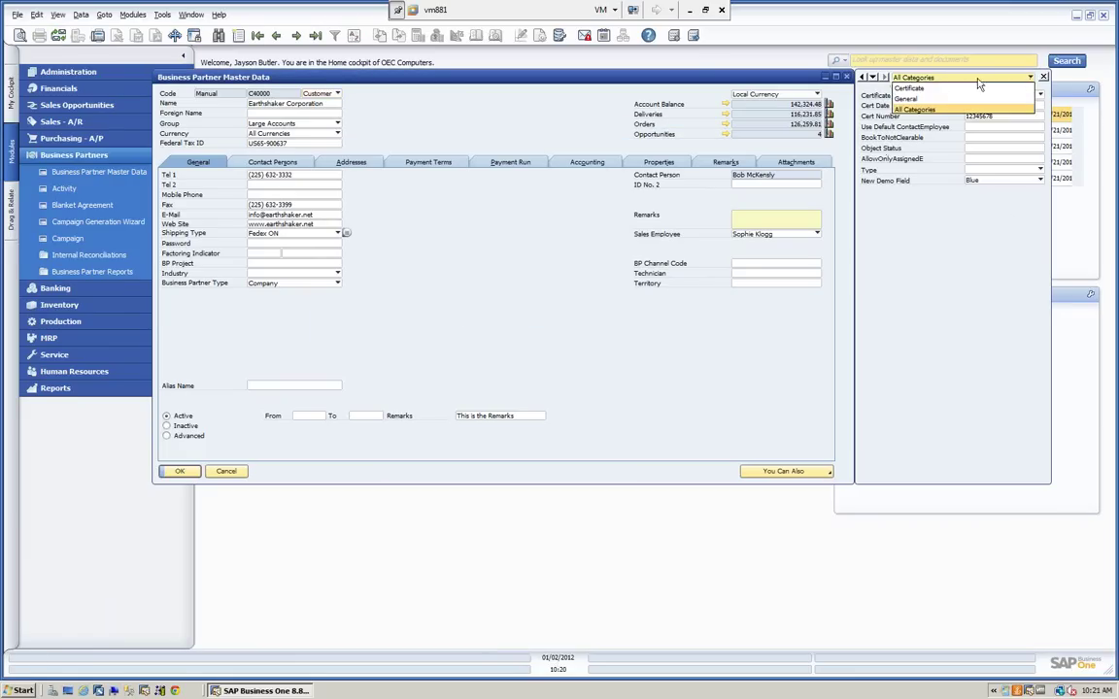
left_click(932, 88)
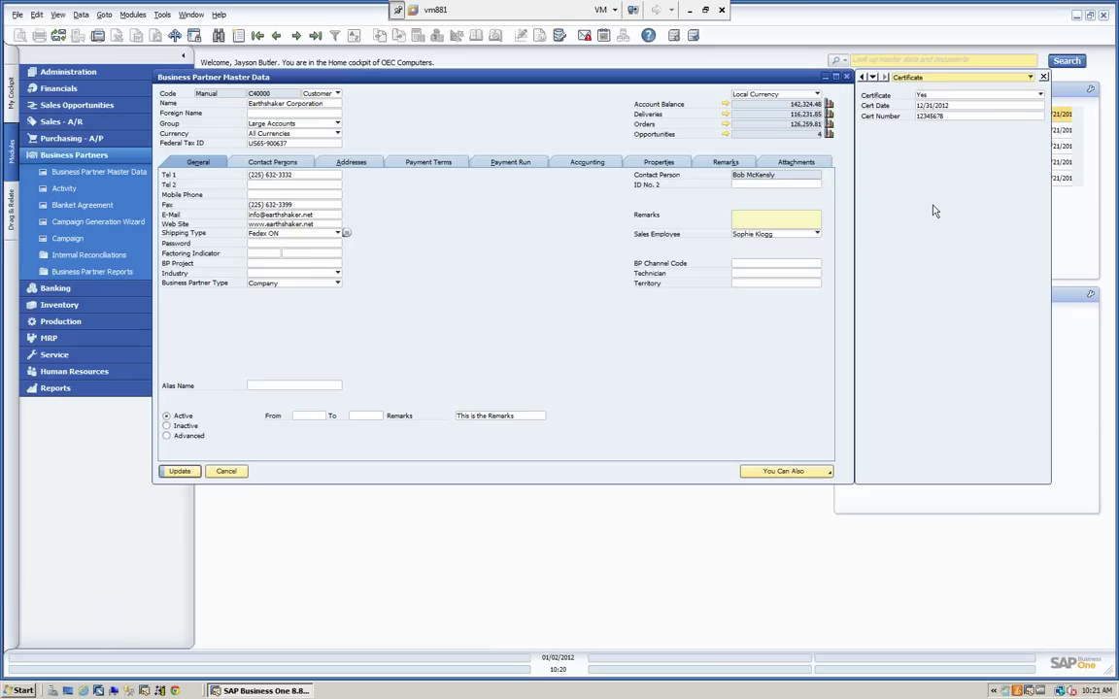
left_click(929, 77)
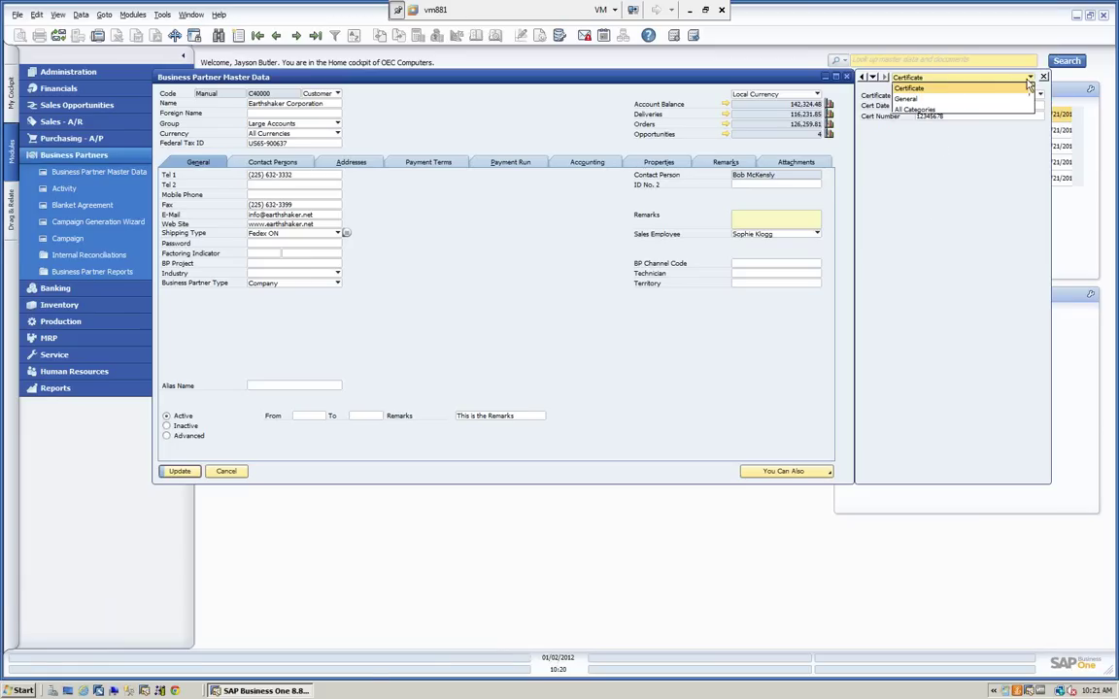
left_click(906, 99)
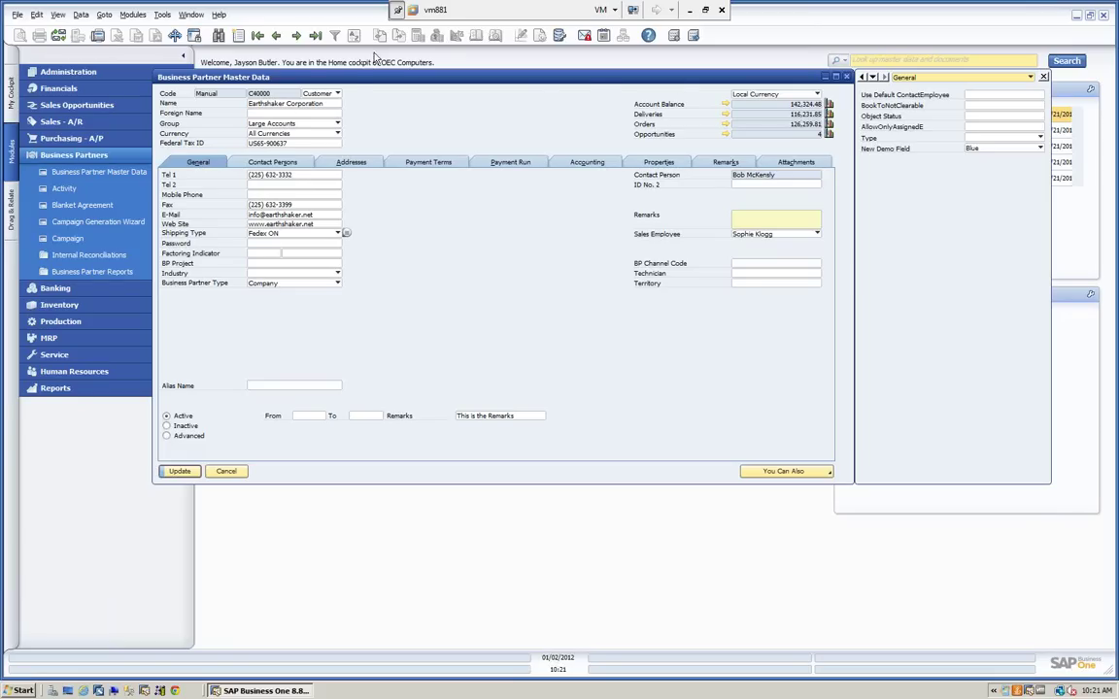
- In the field settings, toggle New Demo Field's visibility off and on, make BookToNotClearable inactive, and apply
left_click(162, 16)
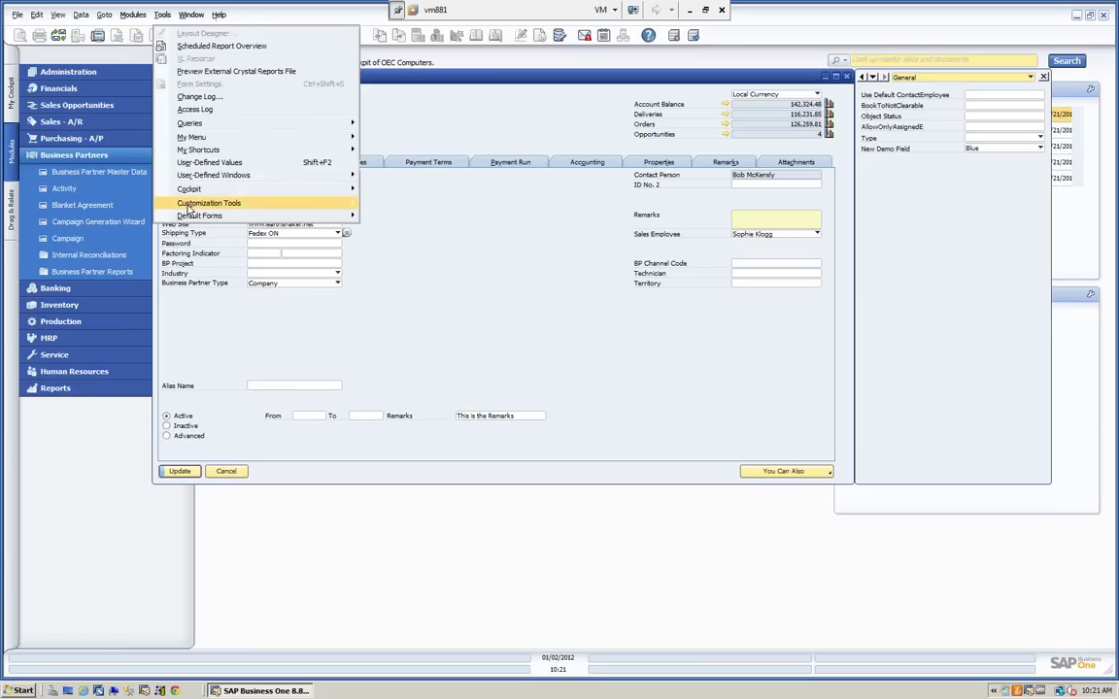
mouse_move(191, 210)
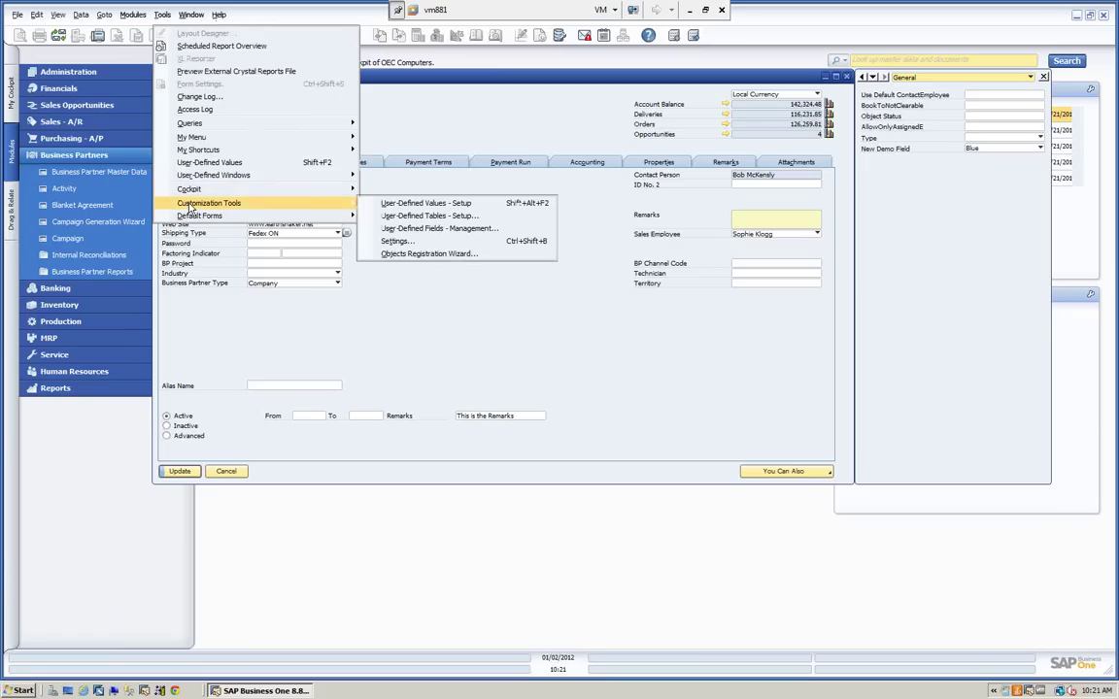
left_click(395, 240)
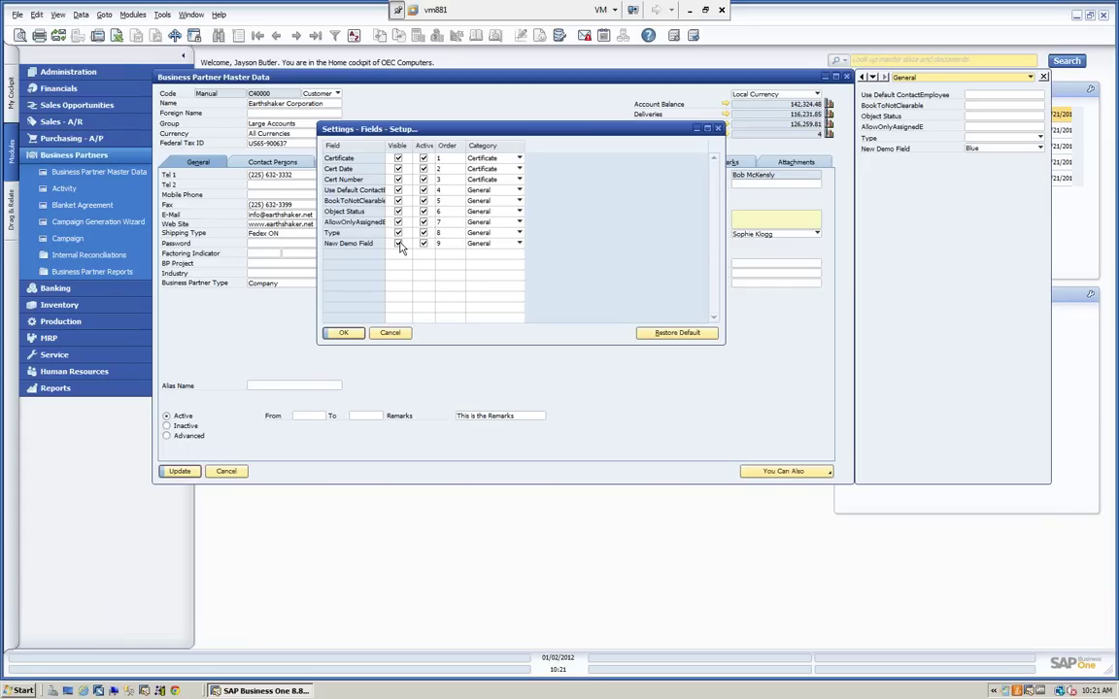
left_click(398, 243)
left_click(397, 243)
left_click(424, 200)
left_click(344, 332)
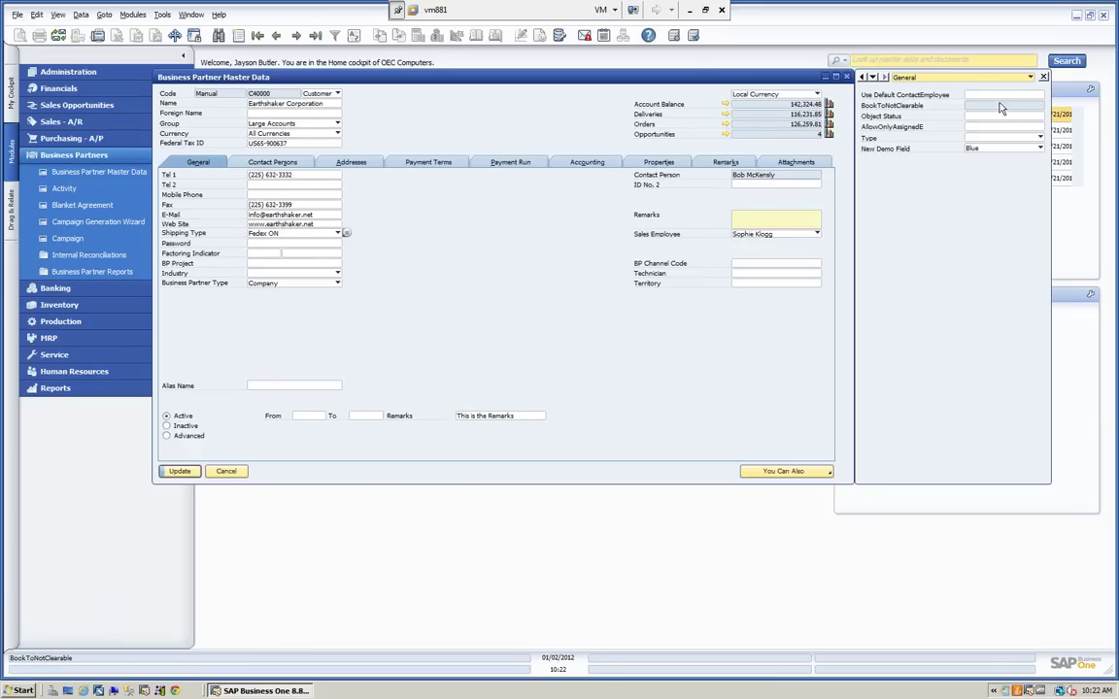
- Check that Use Default ContactEmployee, Object Status and AllowOnlyAssignedE accept entry, compared with BookToNotClearable
left_click(1006, 94)
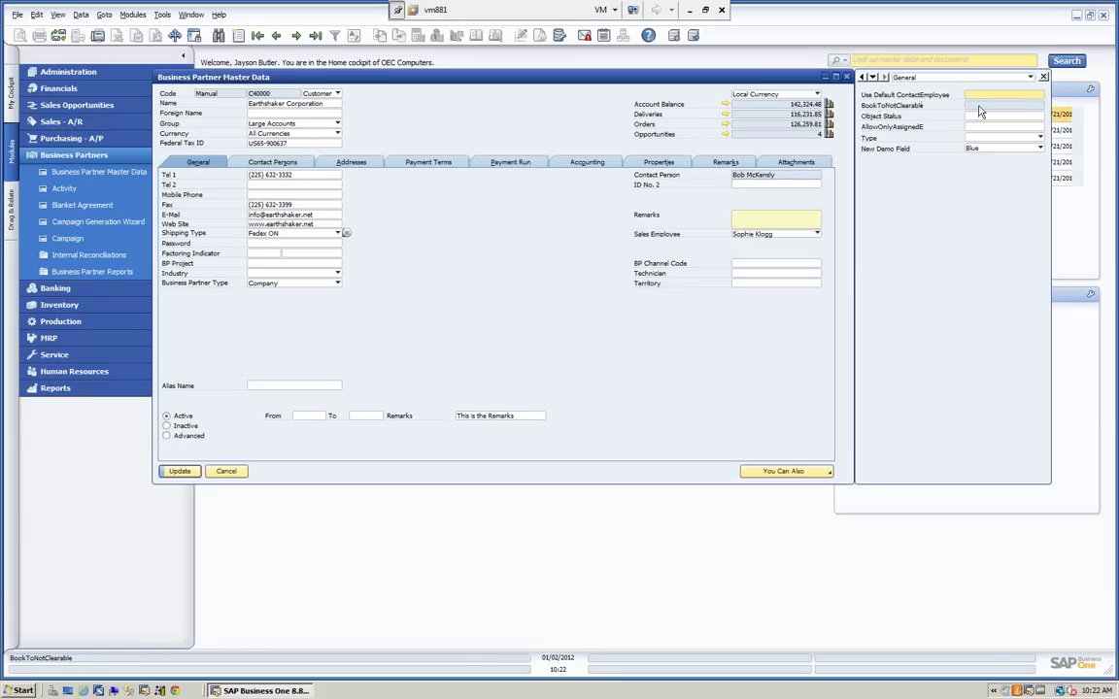
left_click(979, 116)
left_click(981, 128)
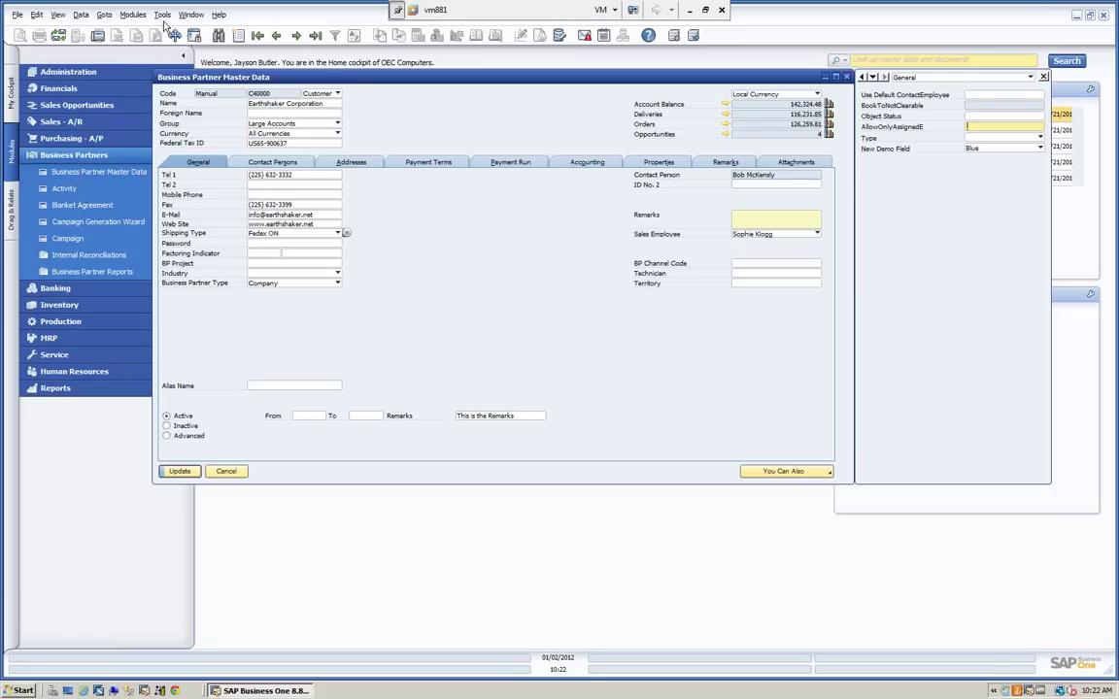
- Reactivate BookToNotClearable in the field settings, check that it accepts entry, and show the user-defined fields of all categories
left_click(162, 15)
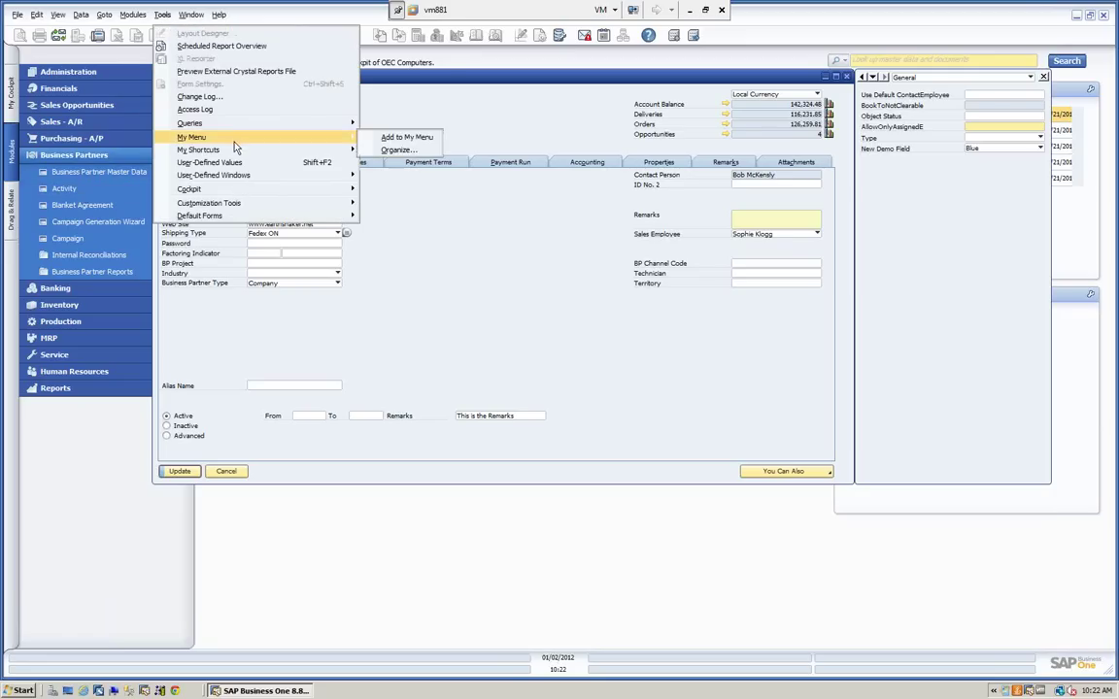
mouse_move(200, 206)
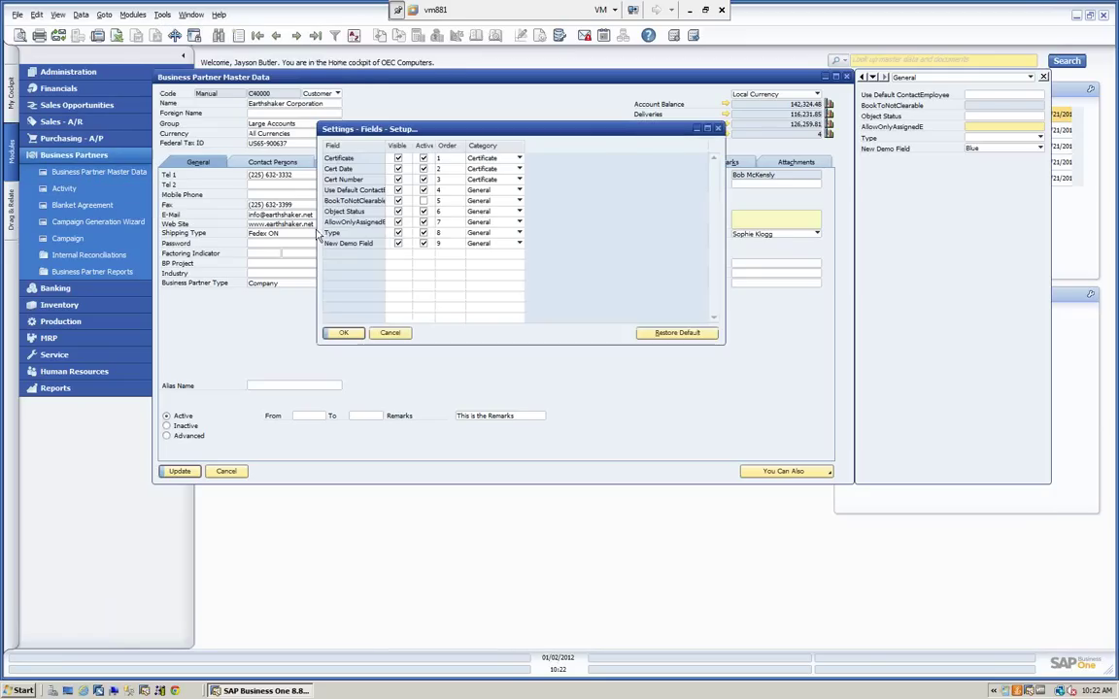
left_click(423, 200)
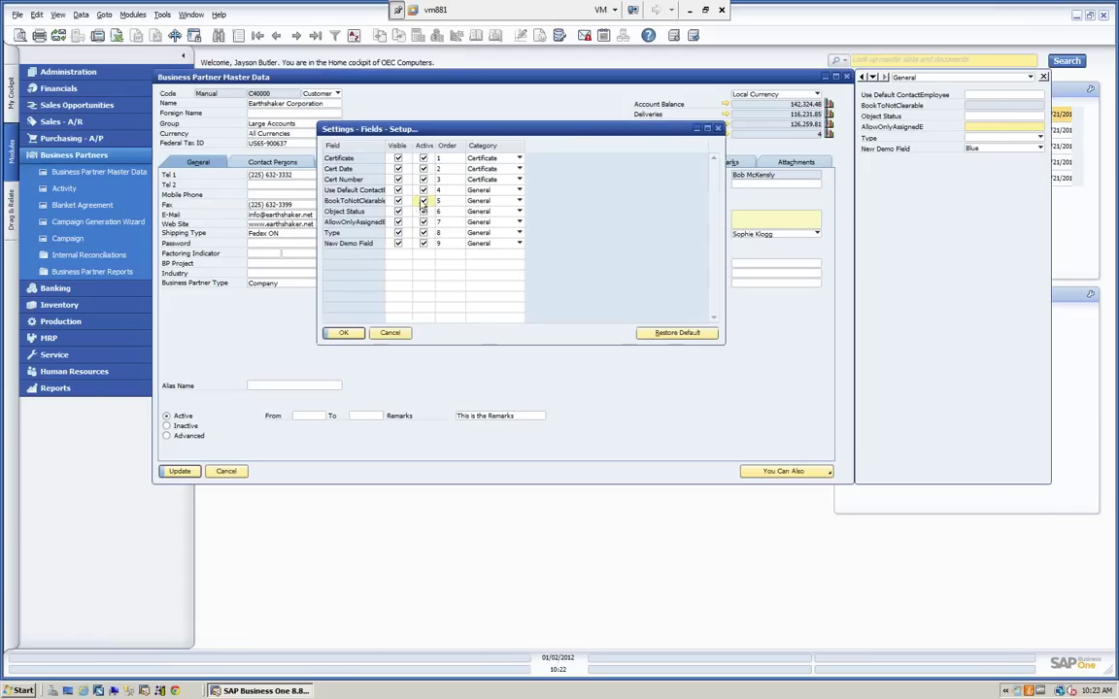
left_click(344, 332)
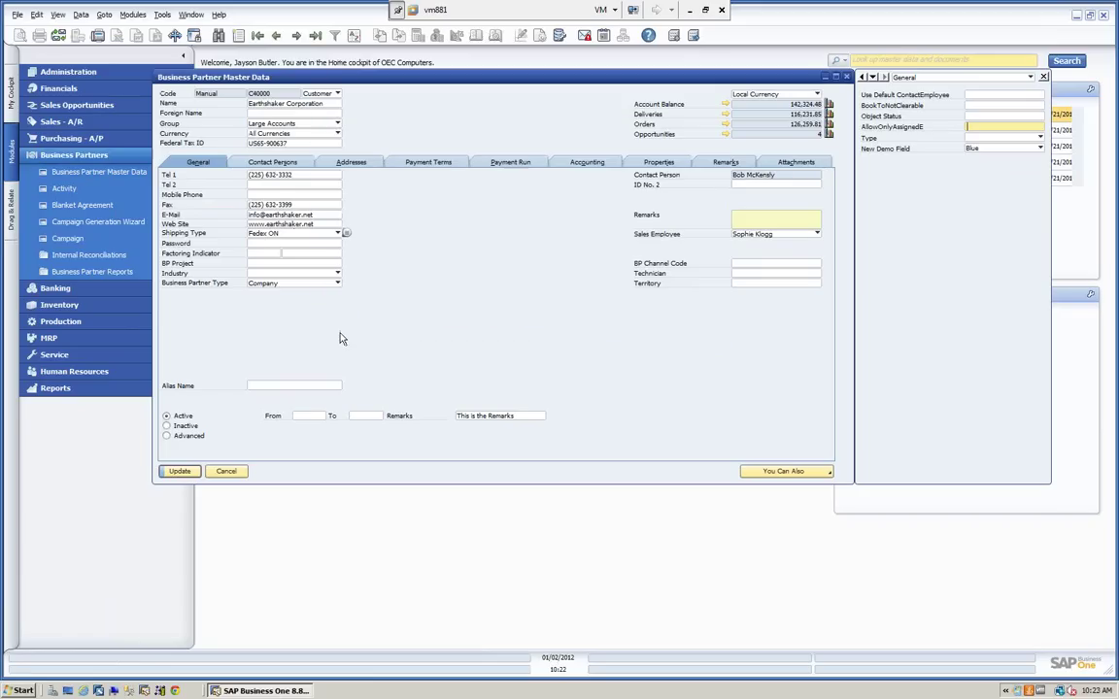
left_click(1000, 104)
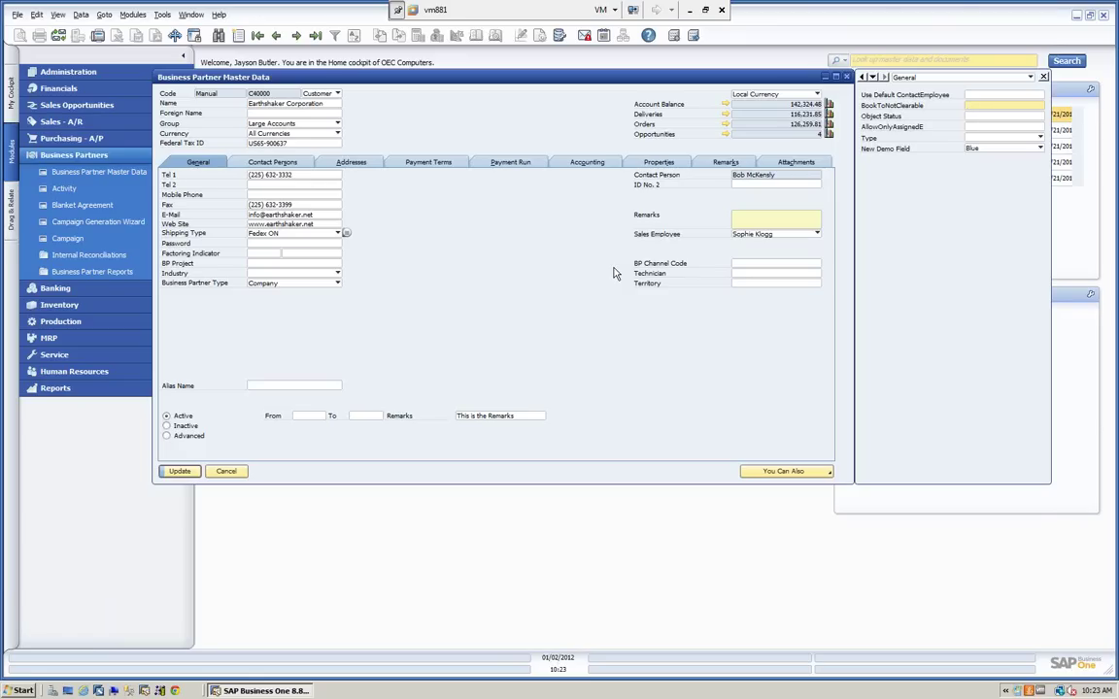
left_click(1030, 77)
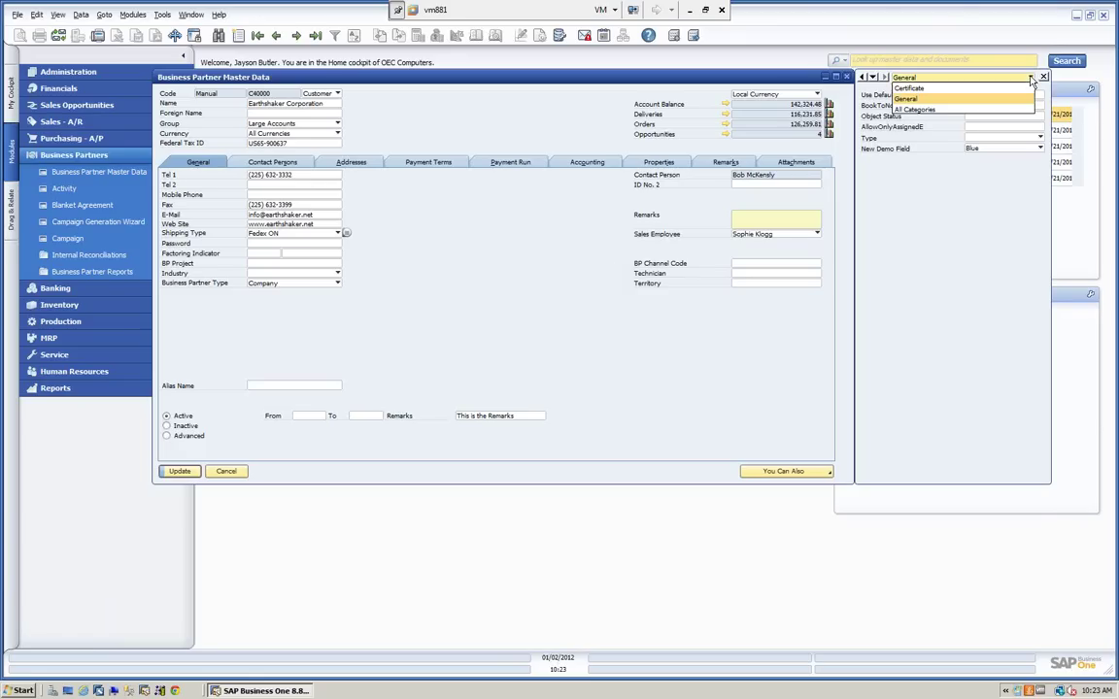
left_click(914, 110)
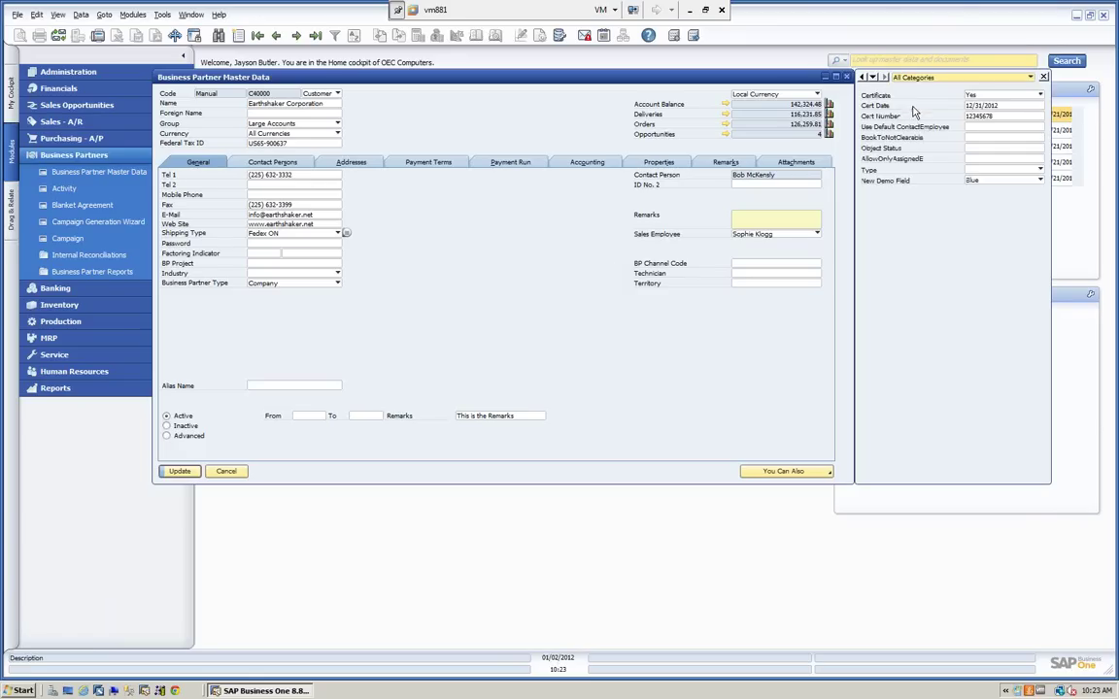
- Set Certificate to No, move to the next business partner without saving, and return to the Earthshaker Corporation record
left_click(1040, 95)
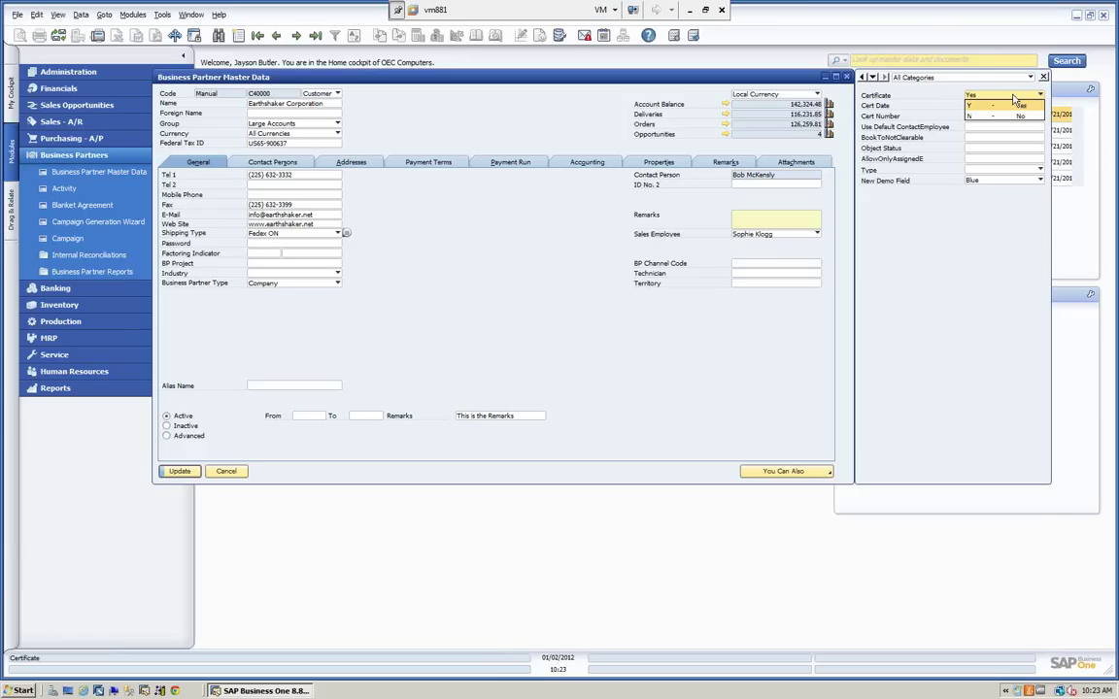
left_click(1010, 115)
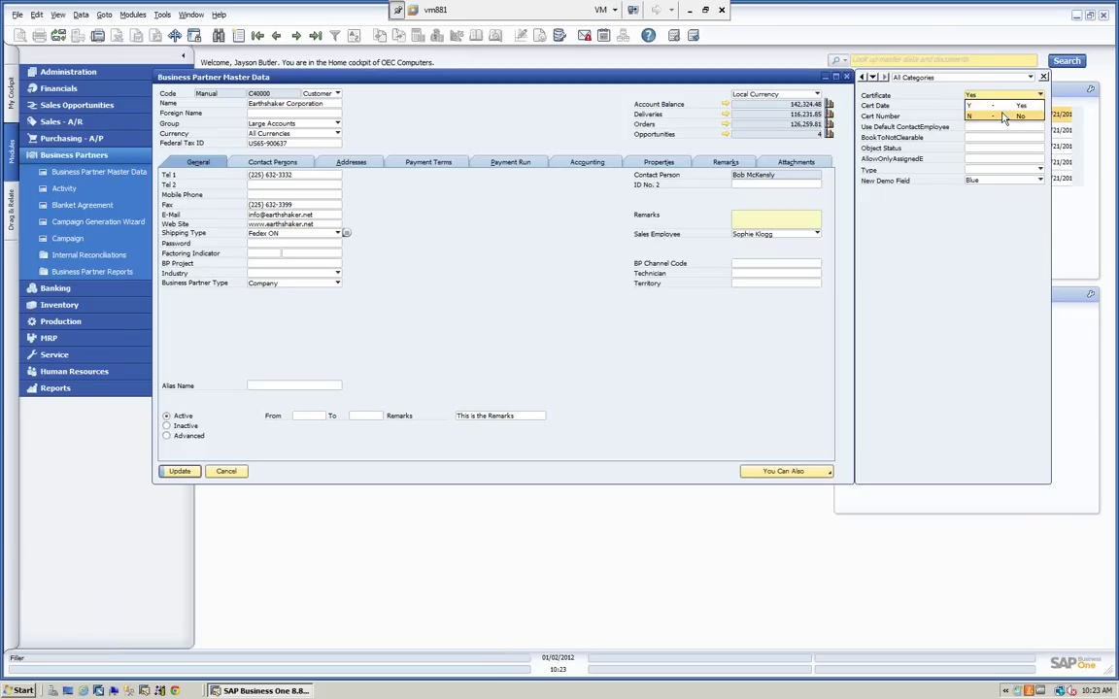
left_click(967, 107)
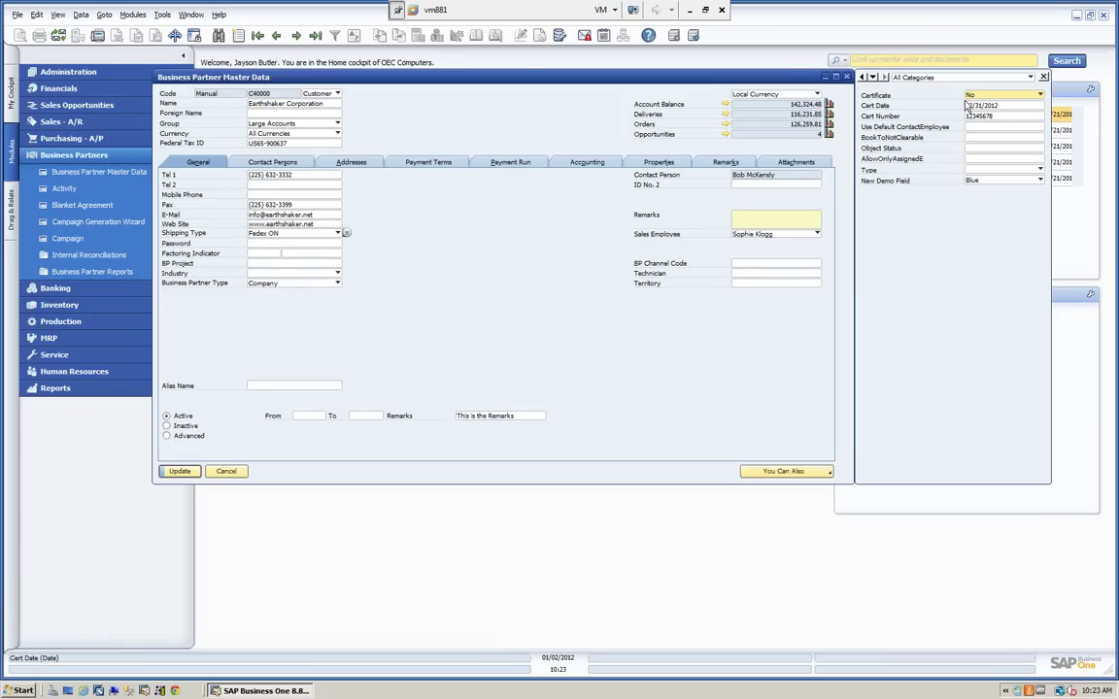
left_click(297, 35)
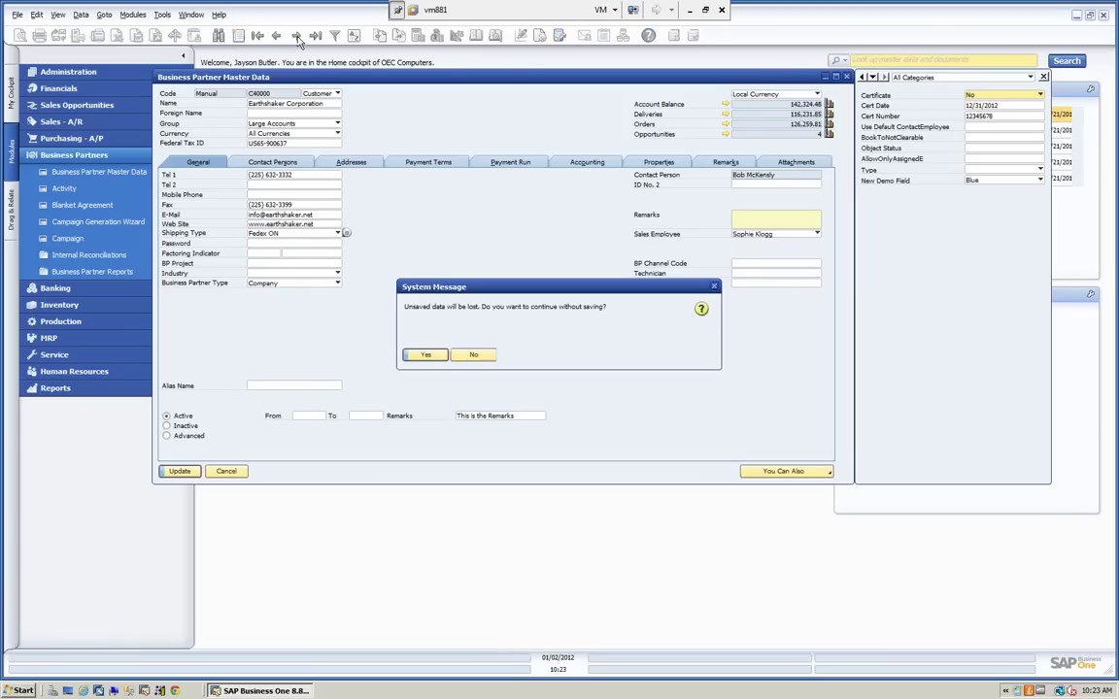
left_click(427, 356)
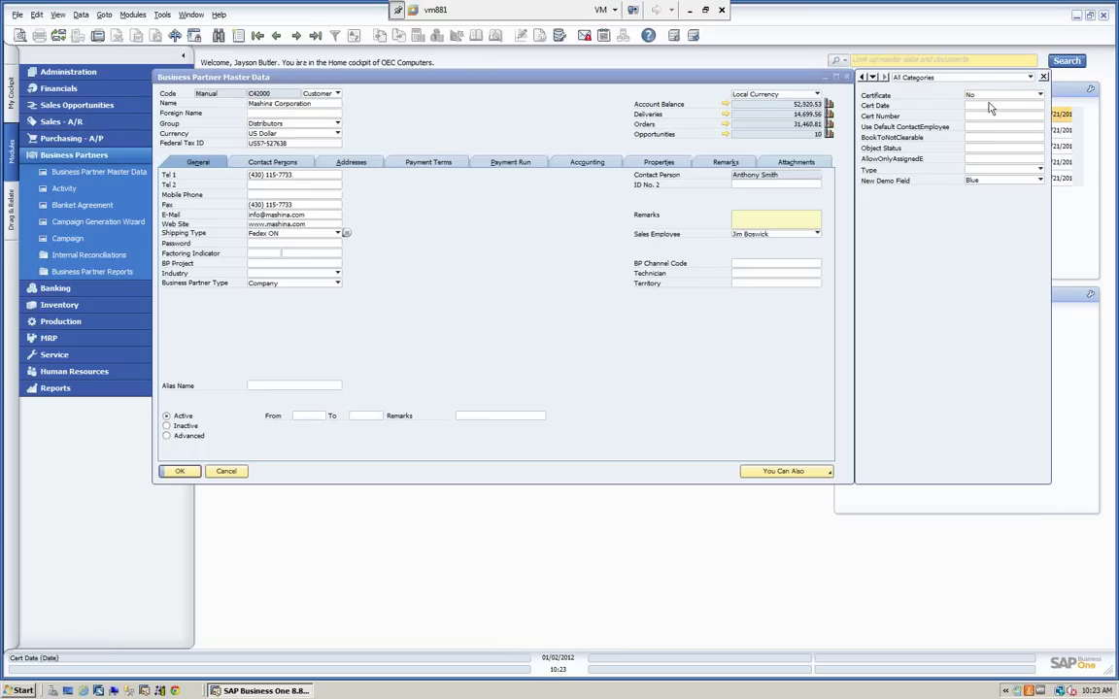
left_click(277, 36)
left_click(277, 36)
left_click(276, 36)
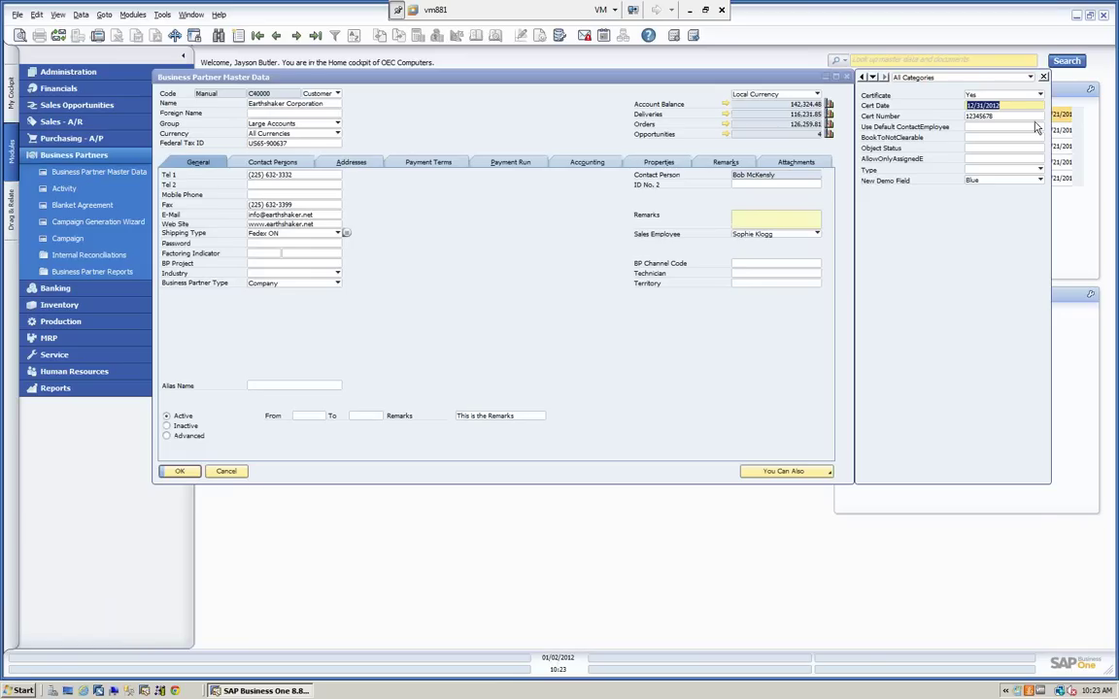
- Turn on the date picker display and open and close the calendar for Cert Date
left_click(1032, 105)
left_click(56, 15)
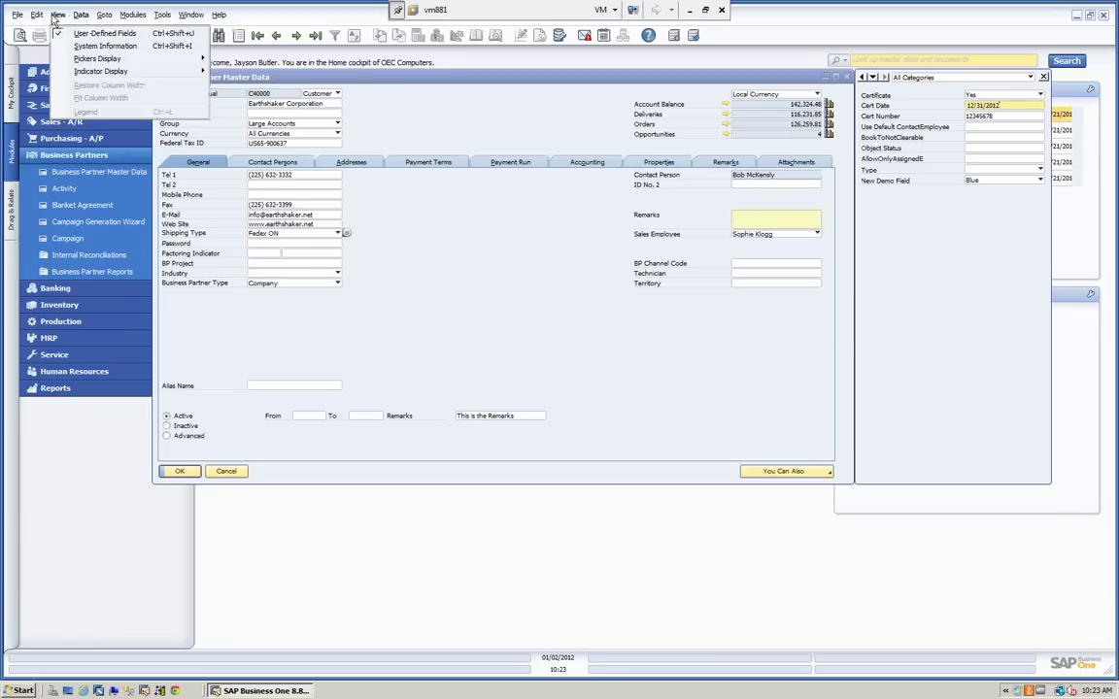
mouse_move(110, 62)
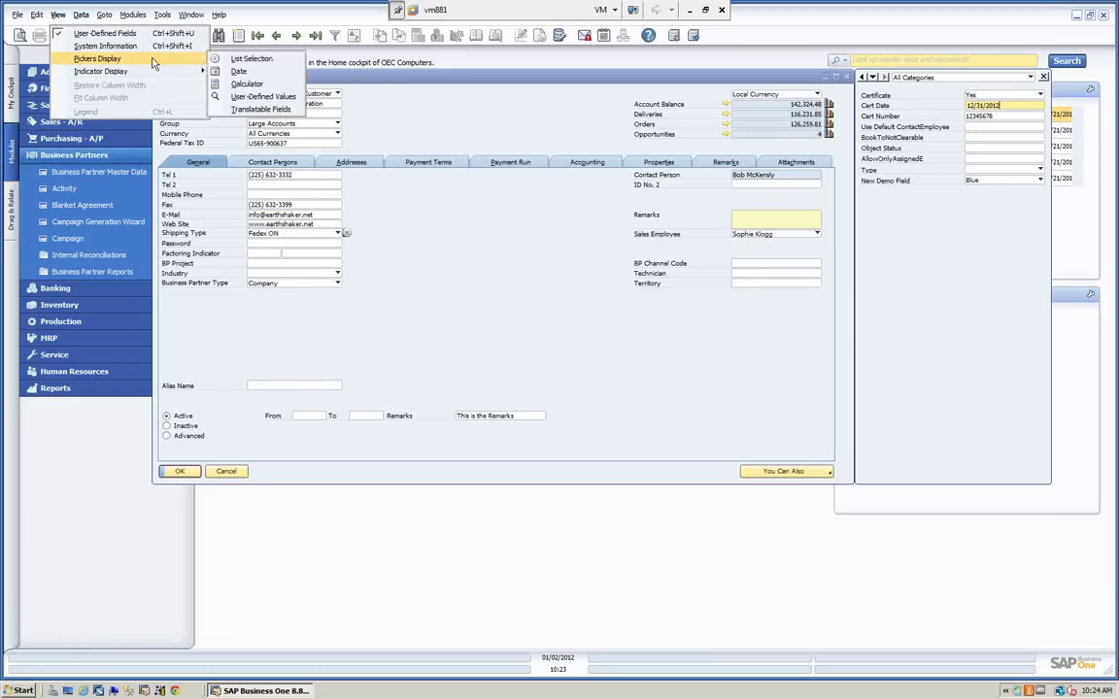
left_click(239, 70)
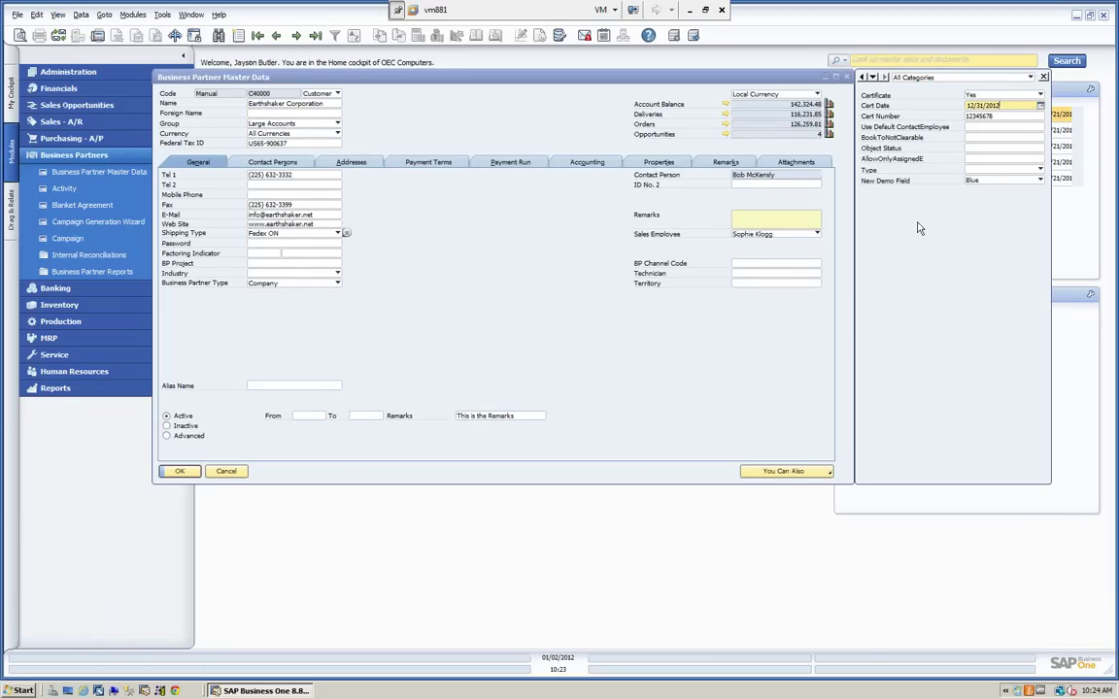
left_click(1040, 106)
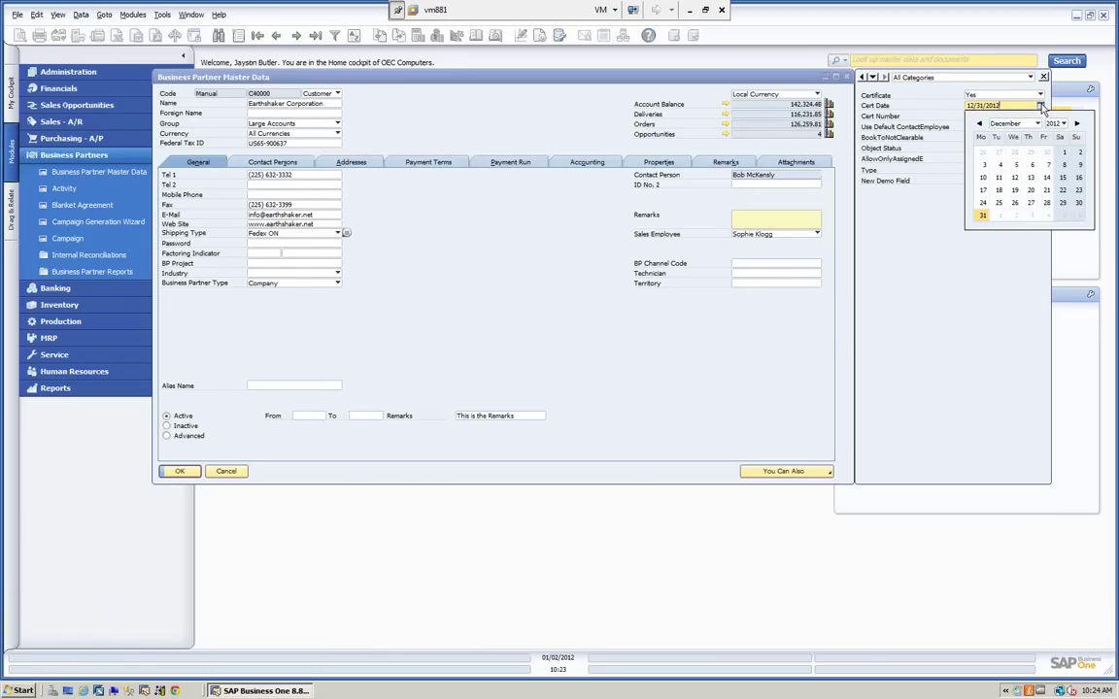
left_click(1012, 106)
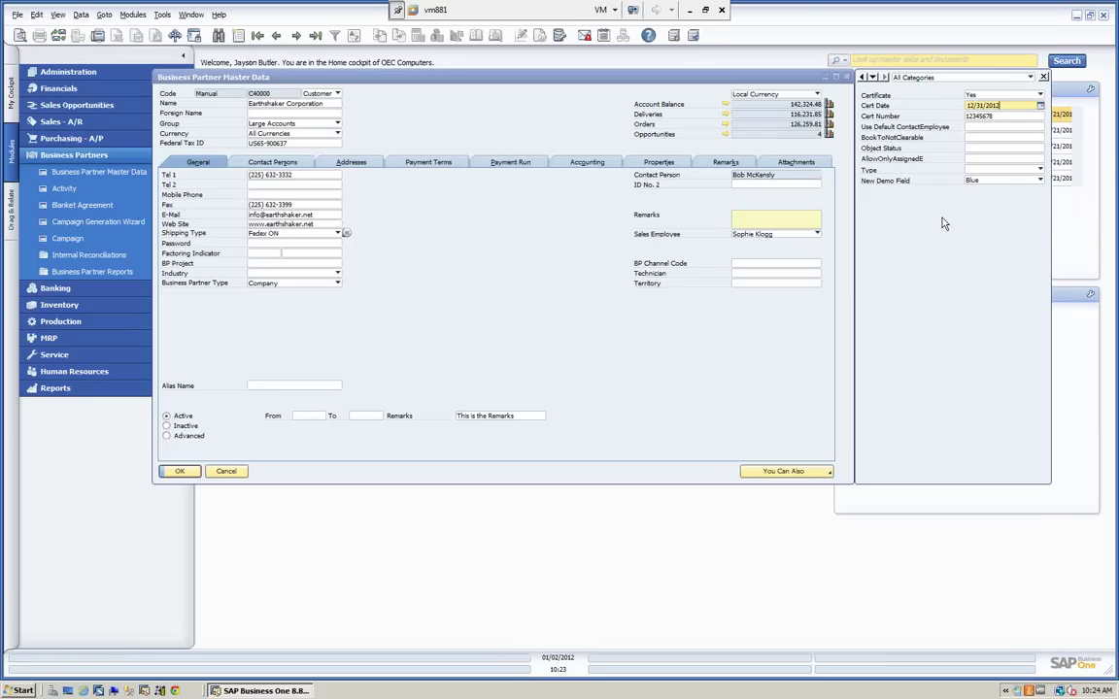
- Set Cert Number to abc-123 and set Type to the entry with code 1
key("Tab")
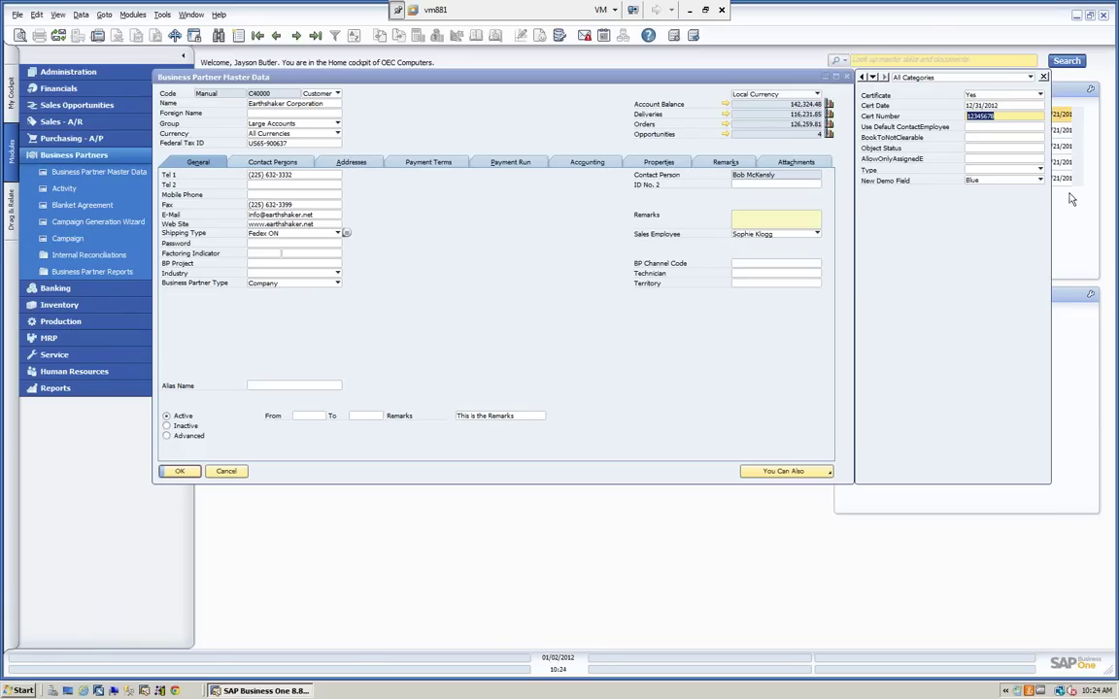
type("abc-123")
key("Tab")
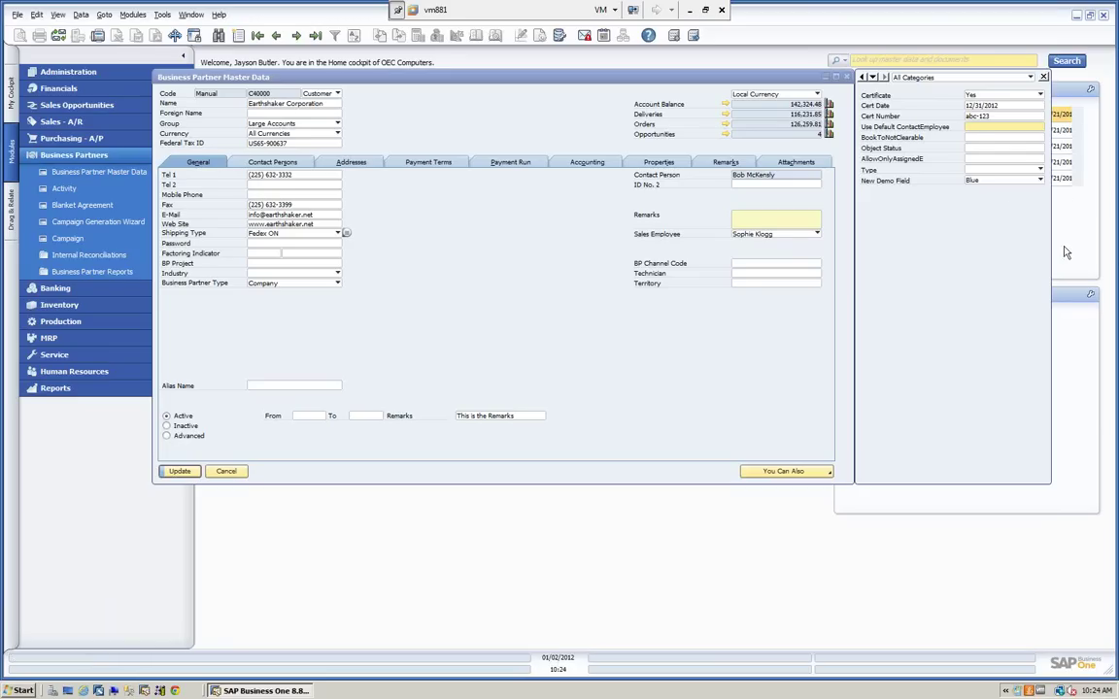
left_click(1041, 170)
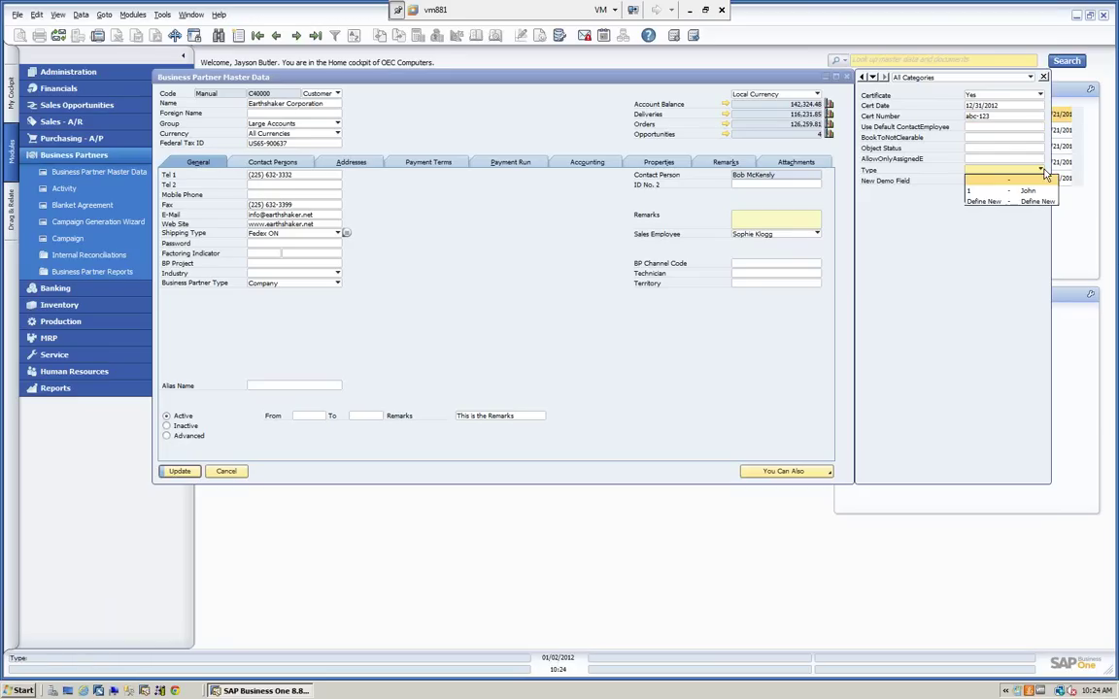
left_click(1012, 191)
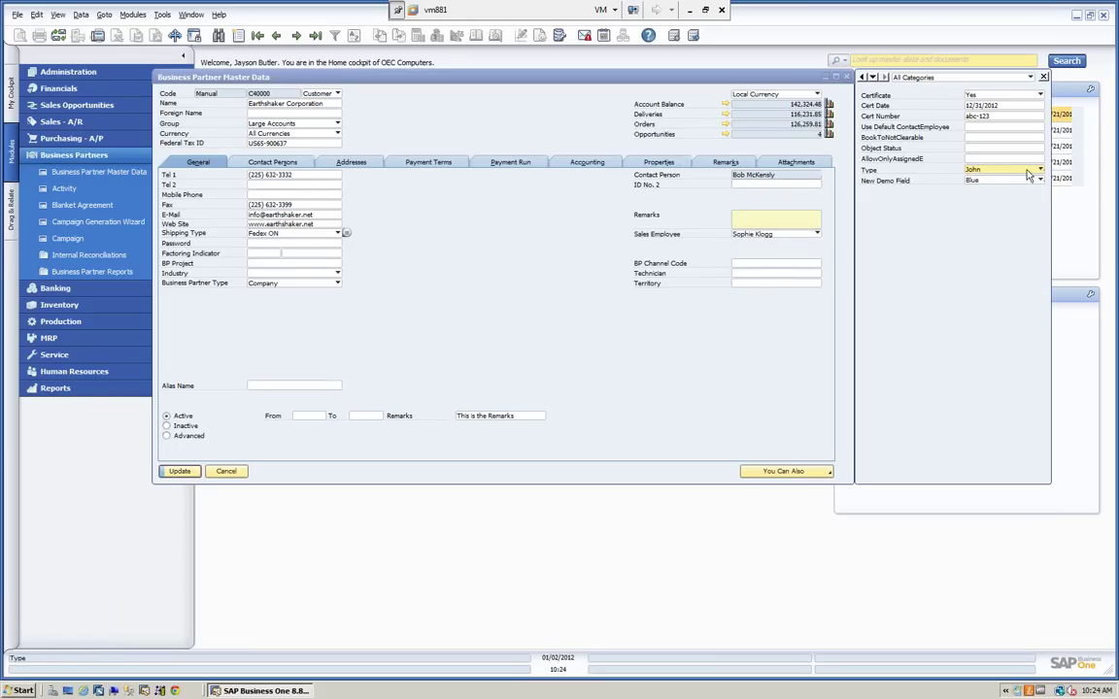
- Examine the New Table entries behind the Type field through Define New, and leave without adding any
left_click(1029, 172)
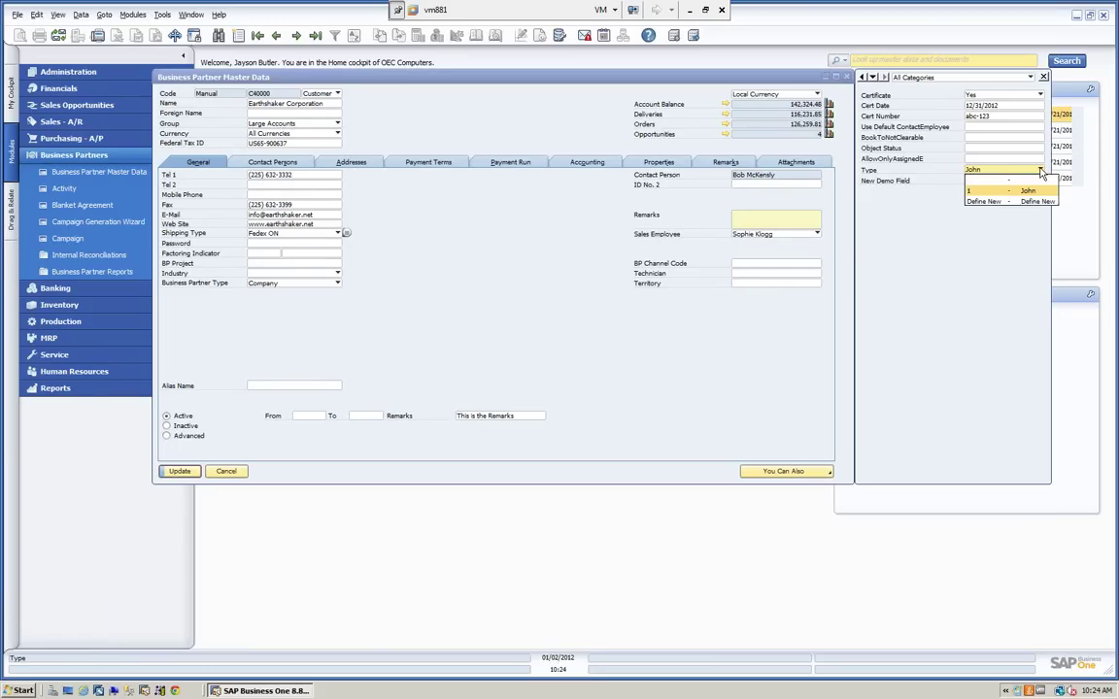
left_click(983, 201)
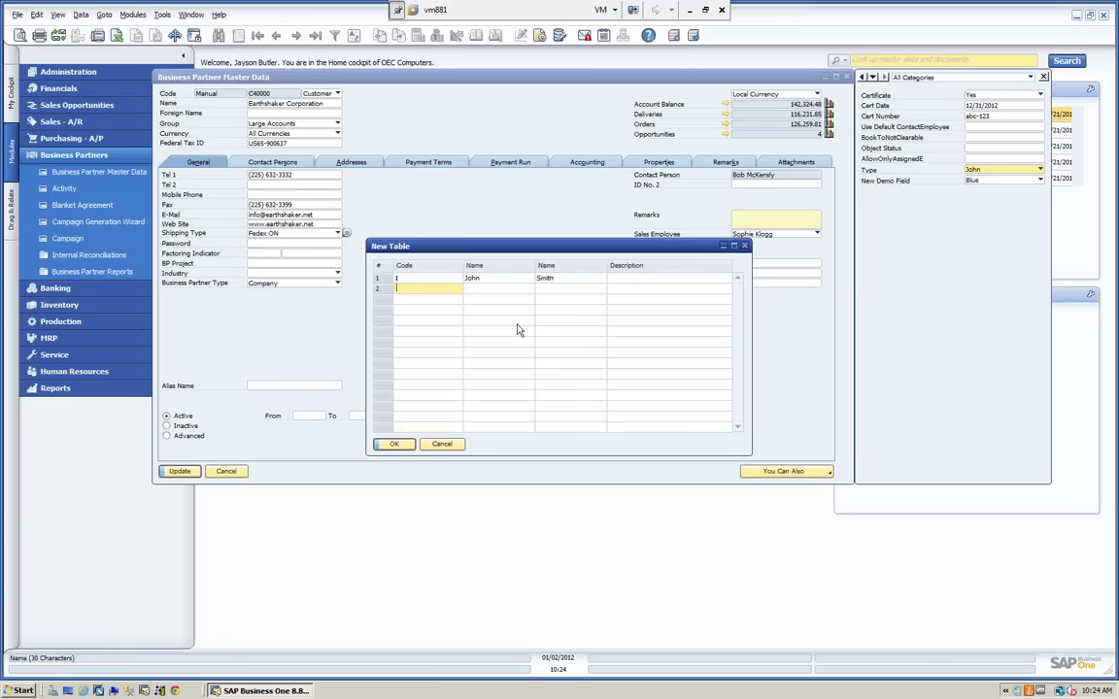
left_click(443, 443)
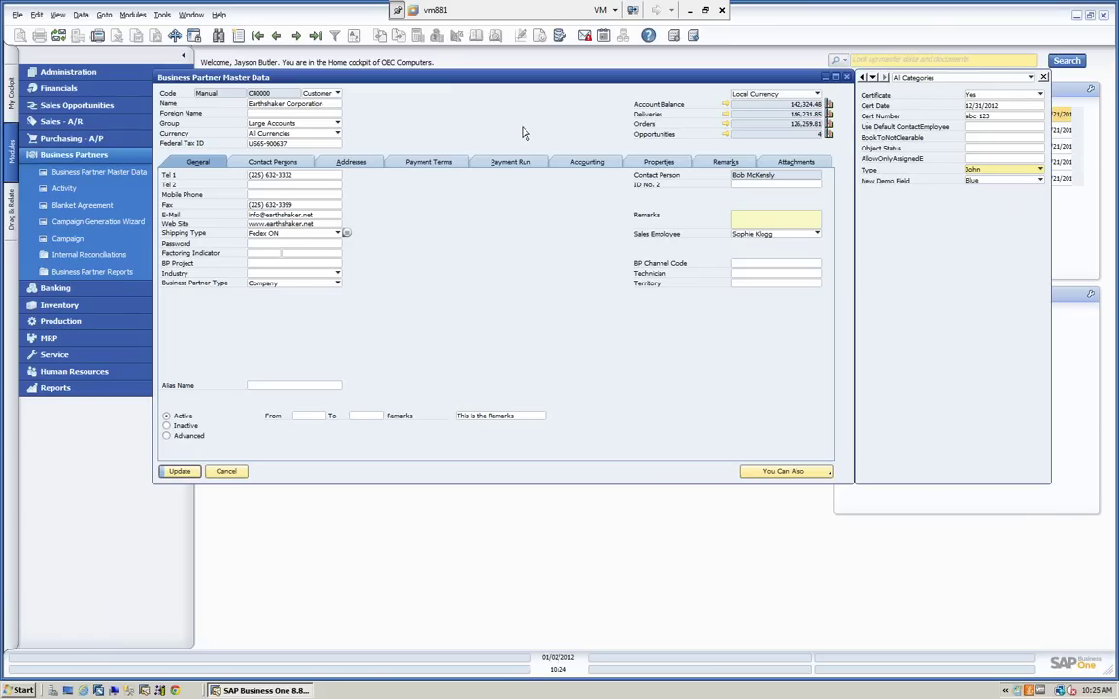
- Open the Demo Table for defining a new value from New Field in the Ship To address
left_click(354, 162)
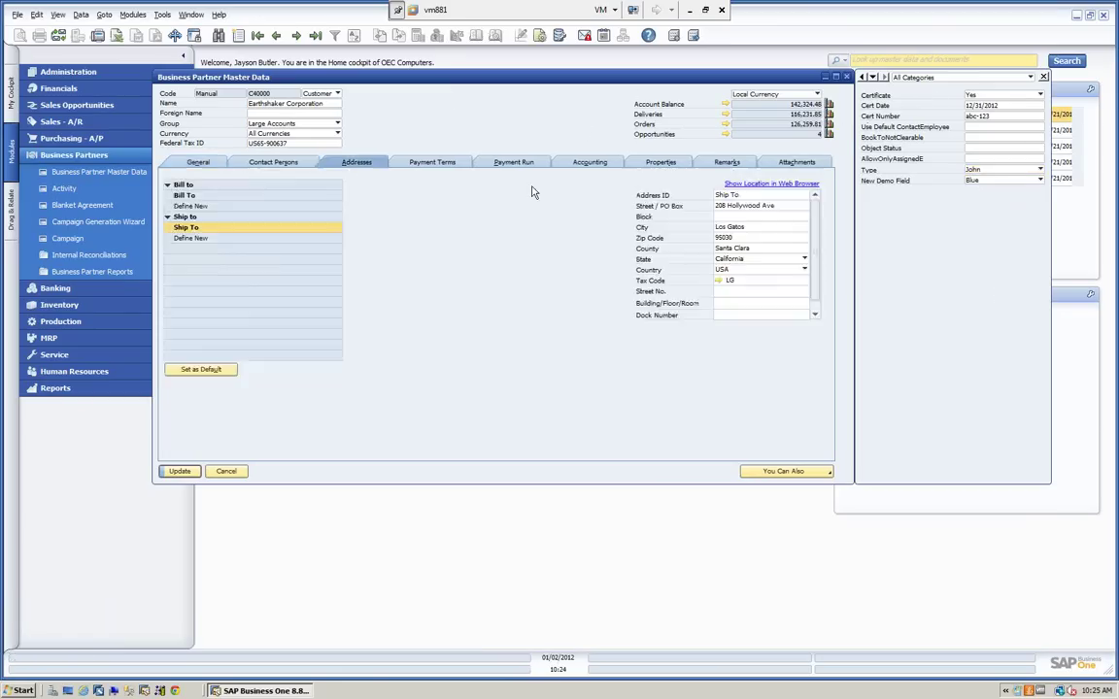
scroll(774, 321, "down", 1)
left_click(723, 305)
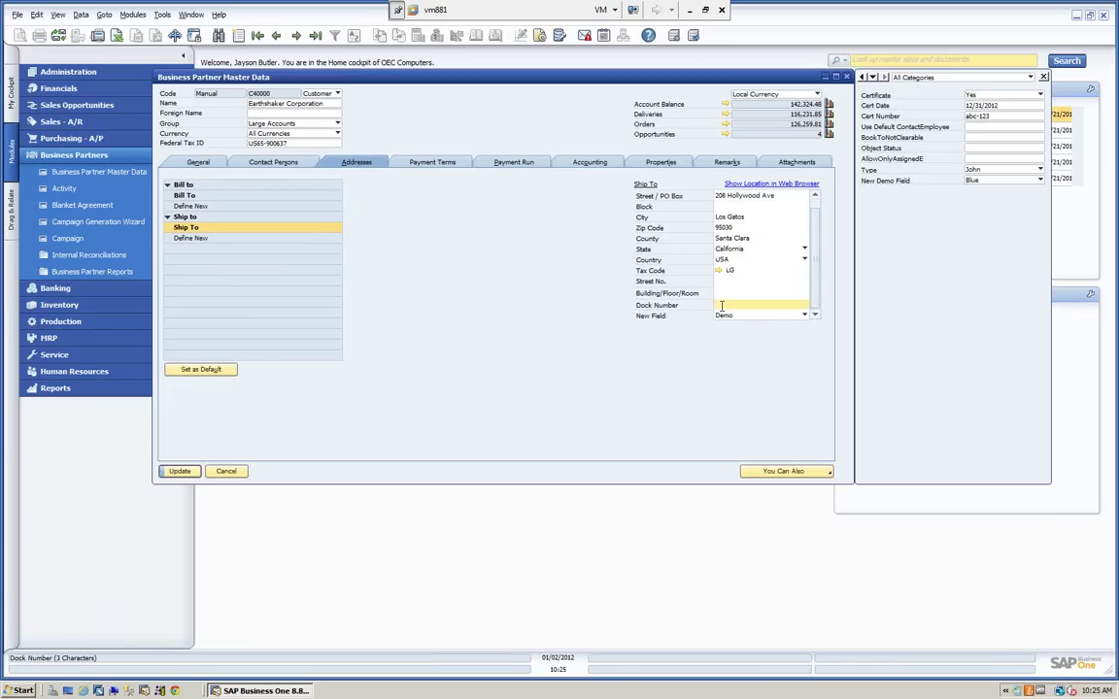
left_click(804, 316)
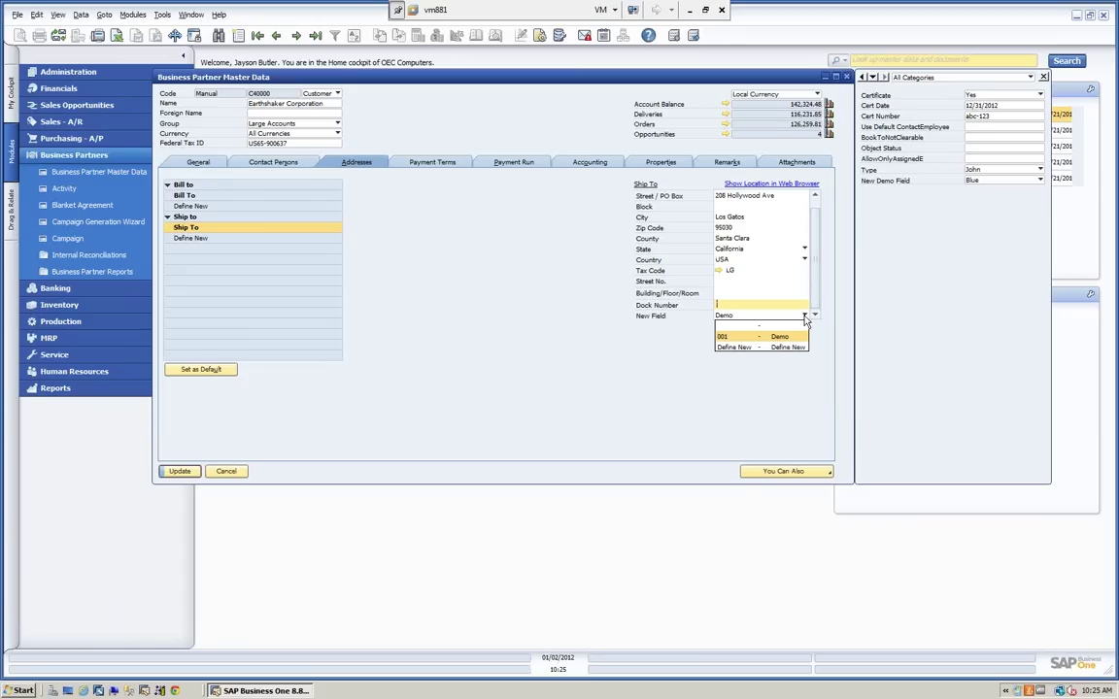
left_click(780, 348)
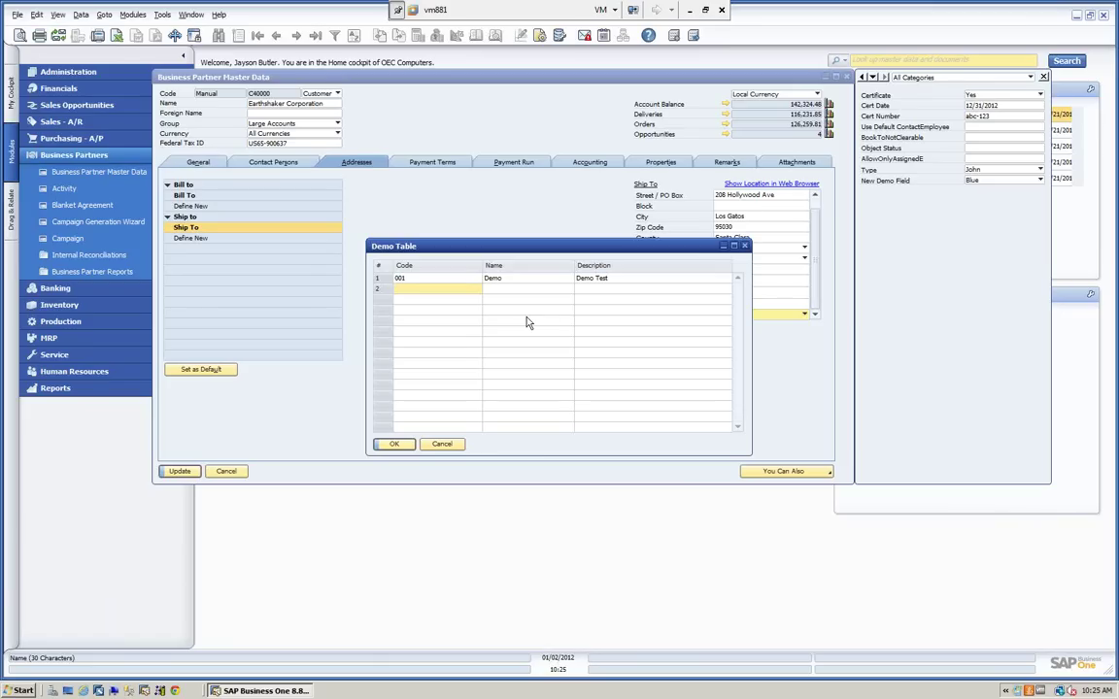
- Add entry 002 named Demo two with description test to the Demo Table, save it and apply it to New Field
type("002")
key("Tab")
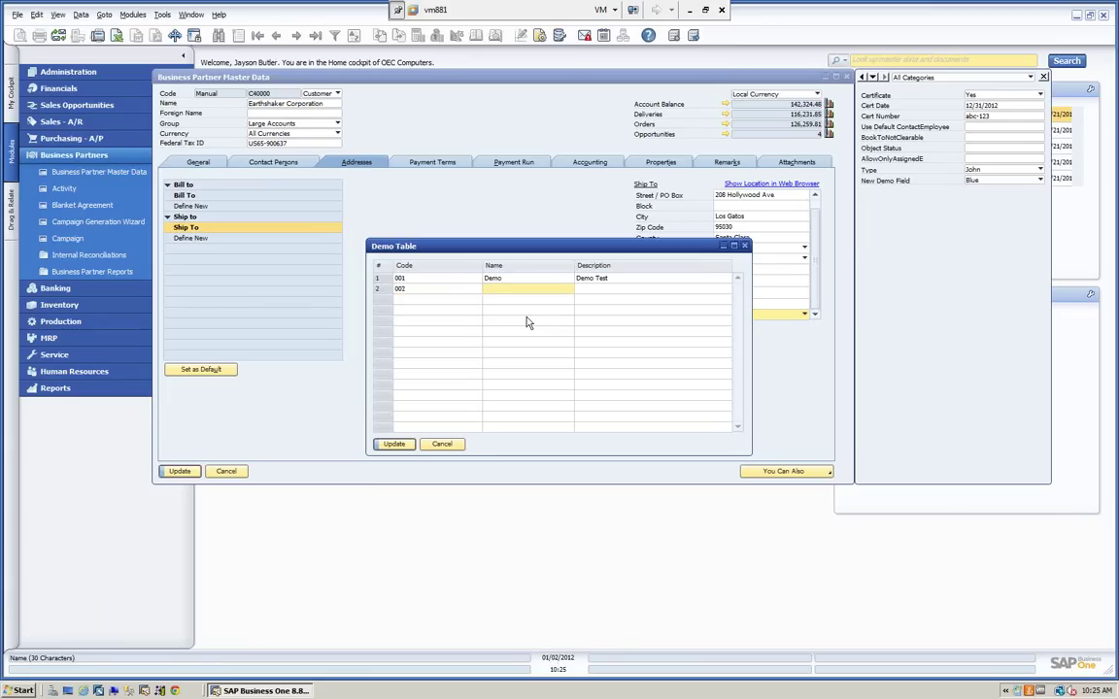
type("Demo two")
key("Tab")
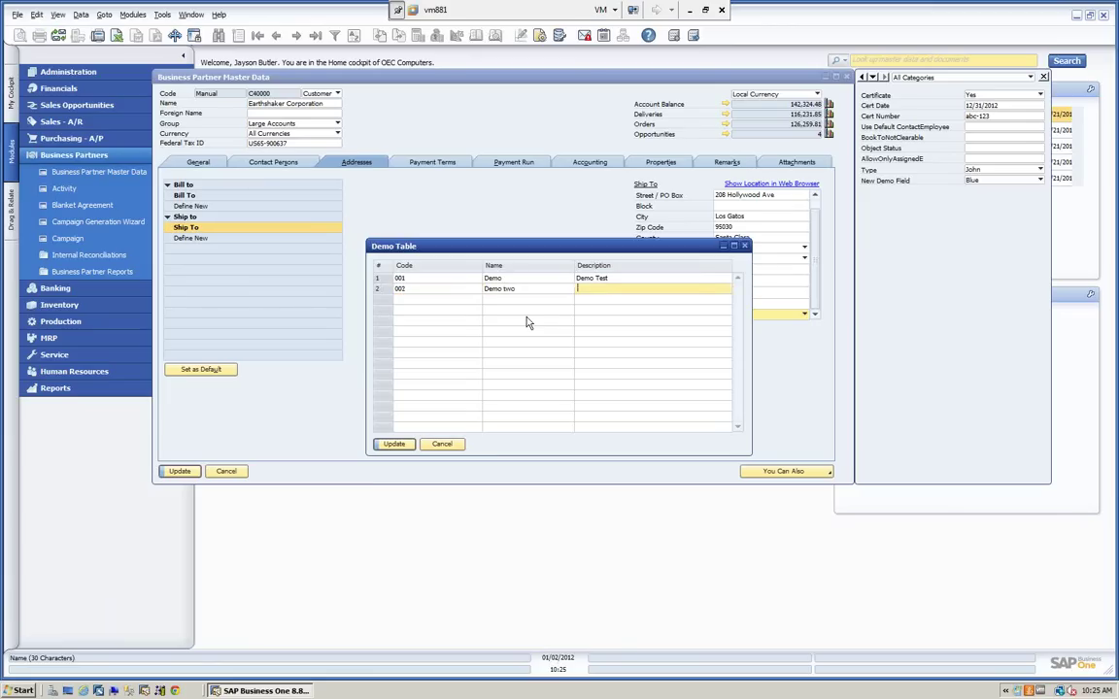
type("test")
left_click(393, 444)
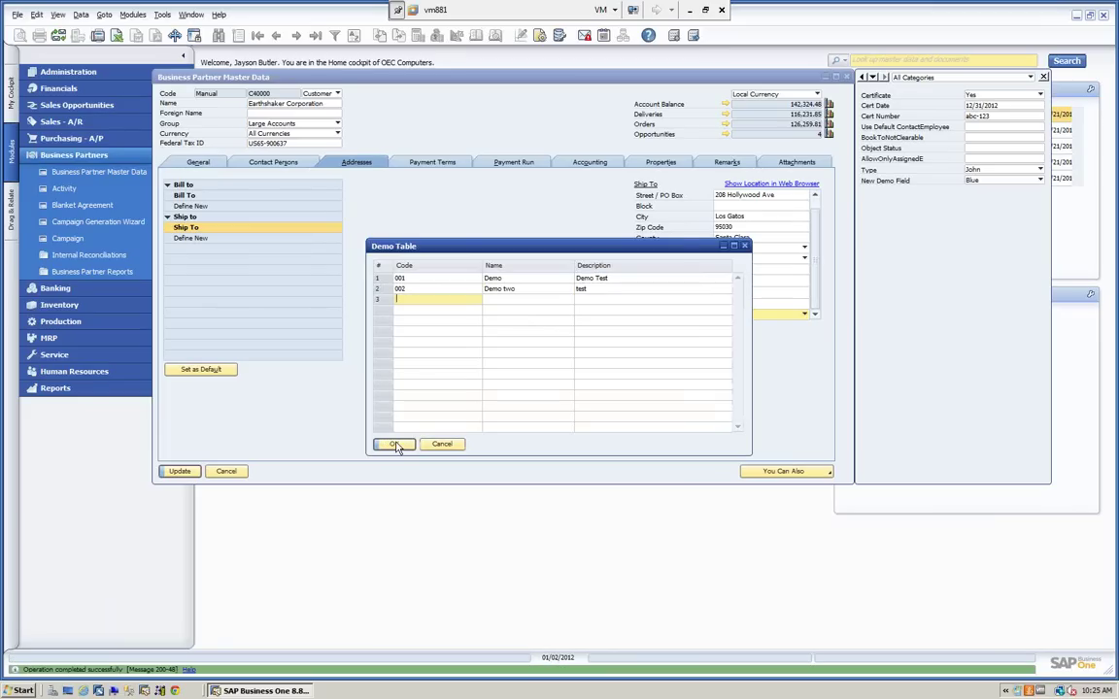
left_click(394, 444)
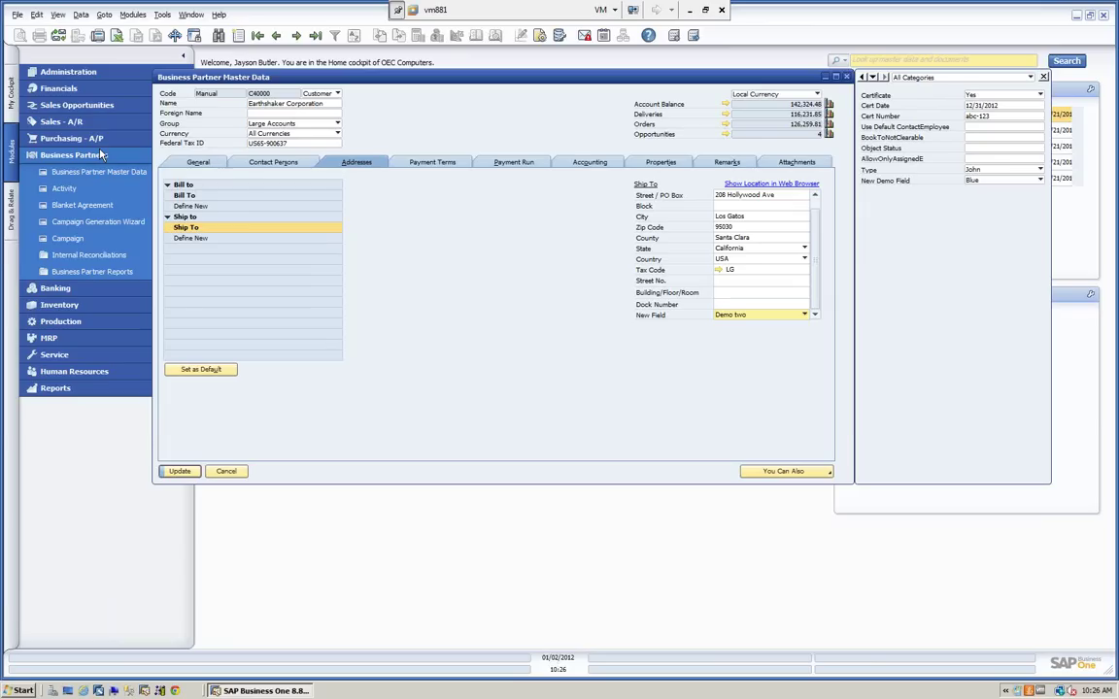
- Review the available user-defined field categories and keep All Categories displayed
left_click(1030, 77)
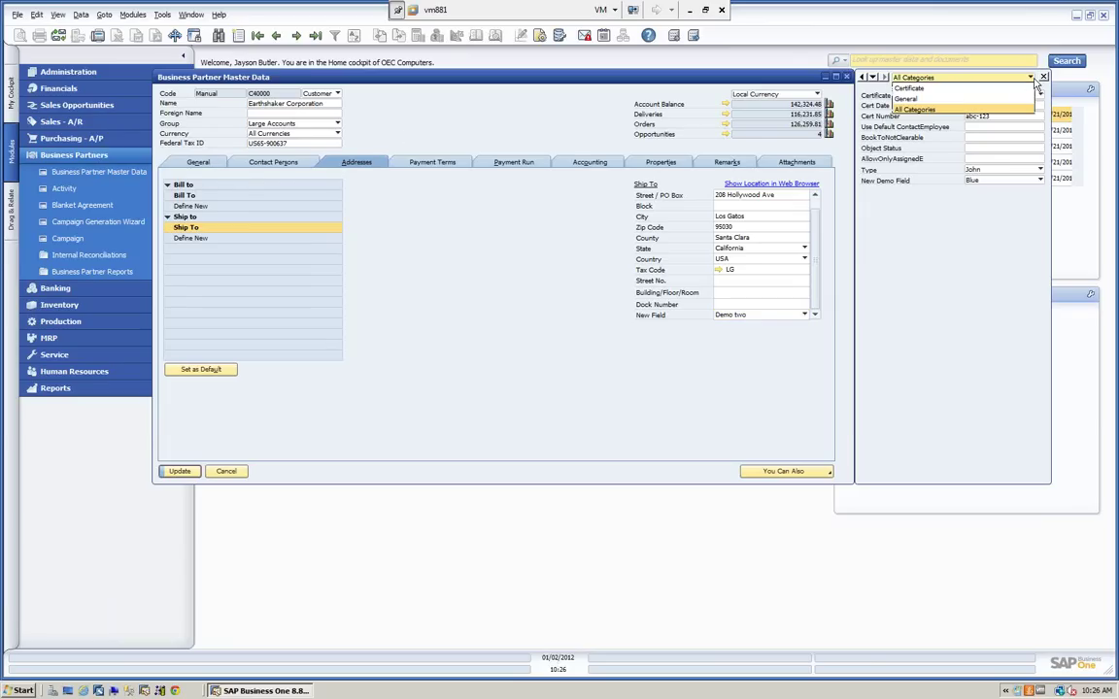
left_click(924, 111)
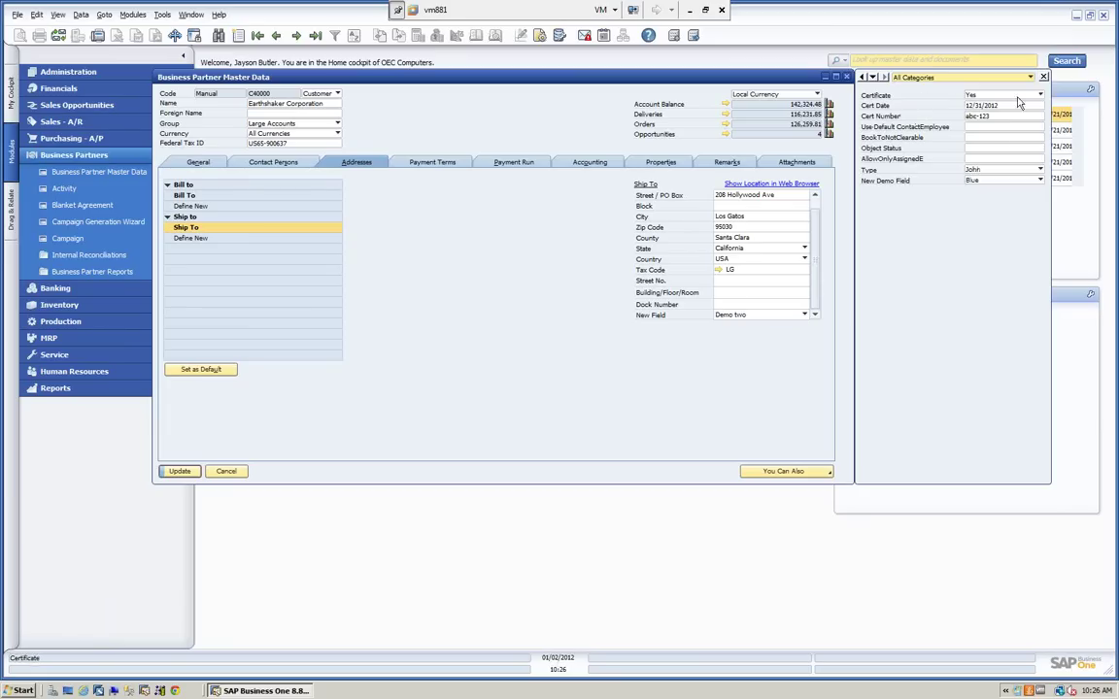
- Filter the business partner's user-defined fields by the Certificate category, and switch the display to the General category
left_click(1030, 76)
left_click(927, 87)
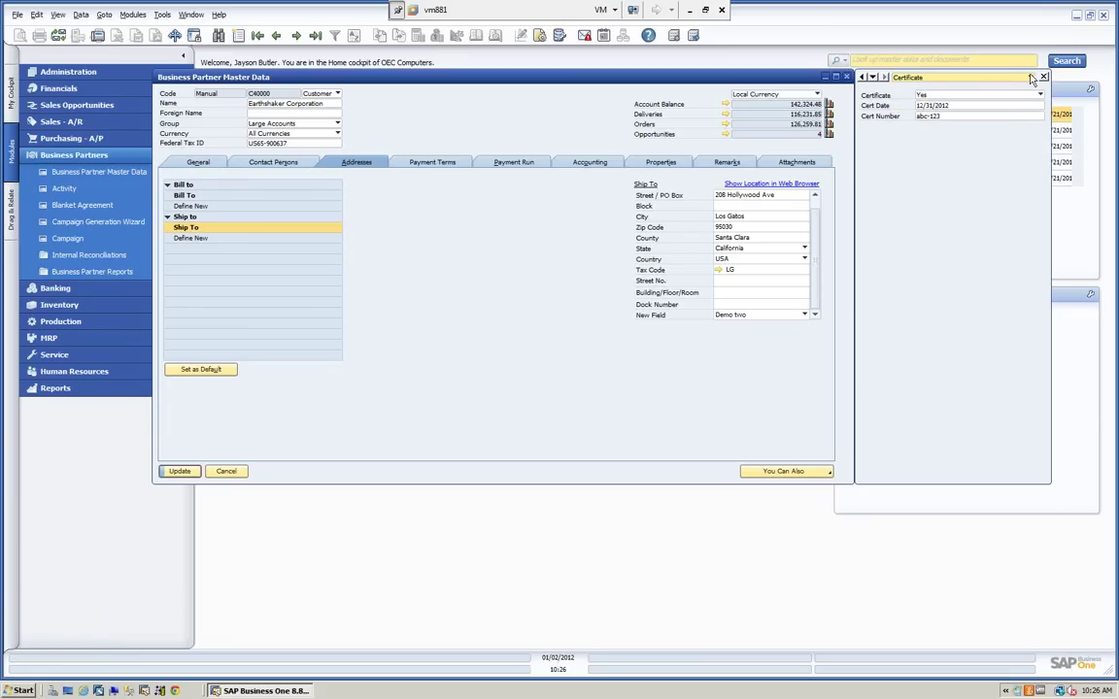
left_click(931, 77)
left_click(942, 99)
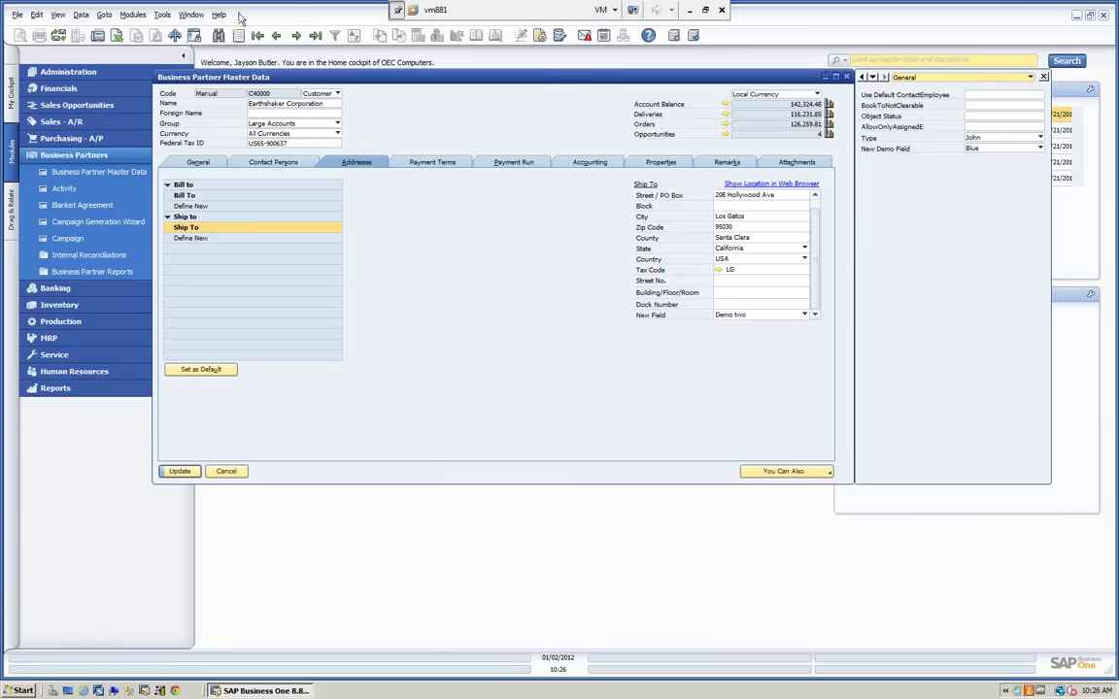
- Deactivate Use Default ContactEmployee in the user-defined field settings, keeping Certificate's category, and test whether the field accepts entry
left_click(157, 15)
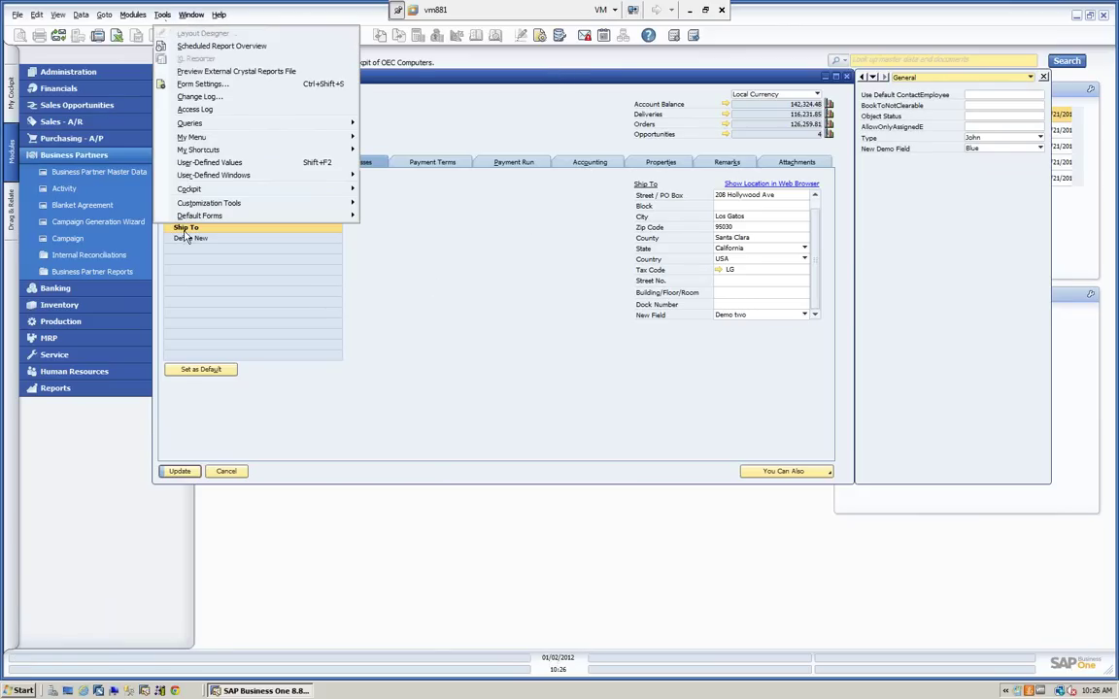
mouse_move(203, 206)
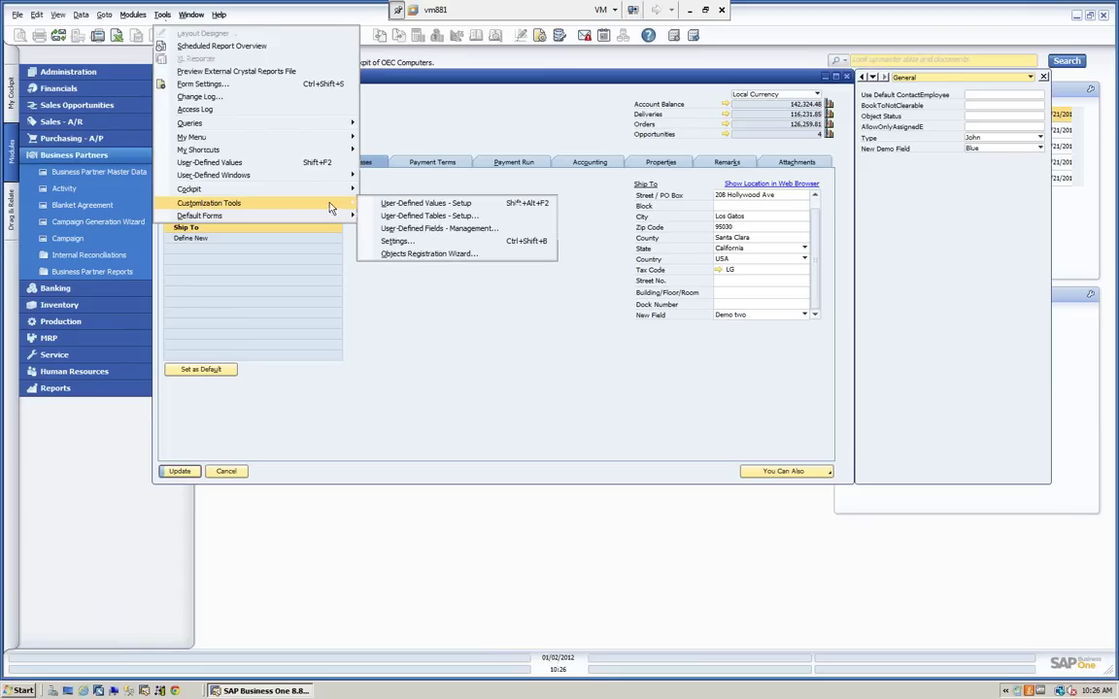
left_click(390, 241)
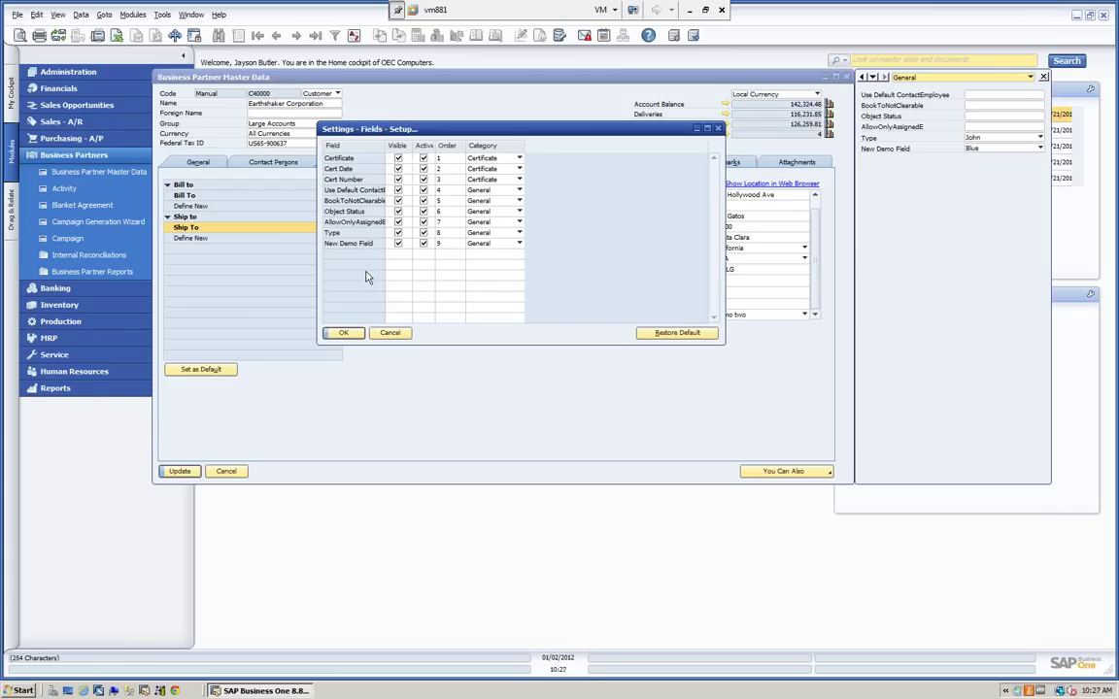
left_click(518, 159)
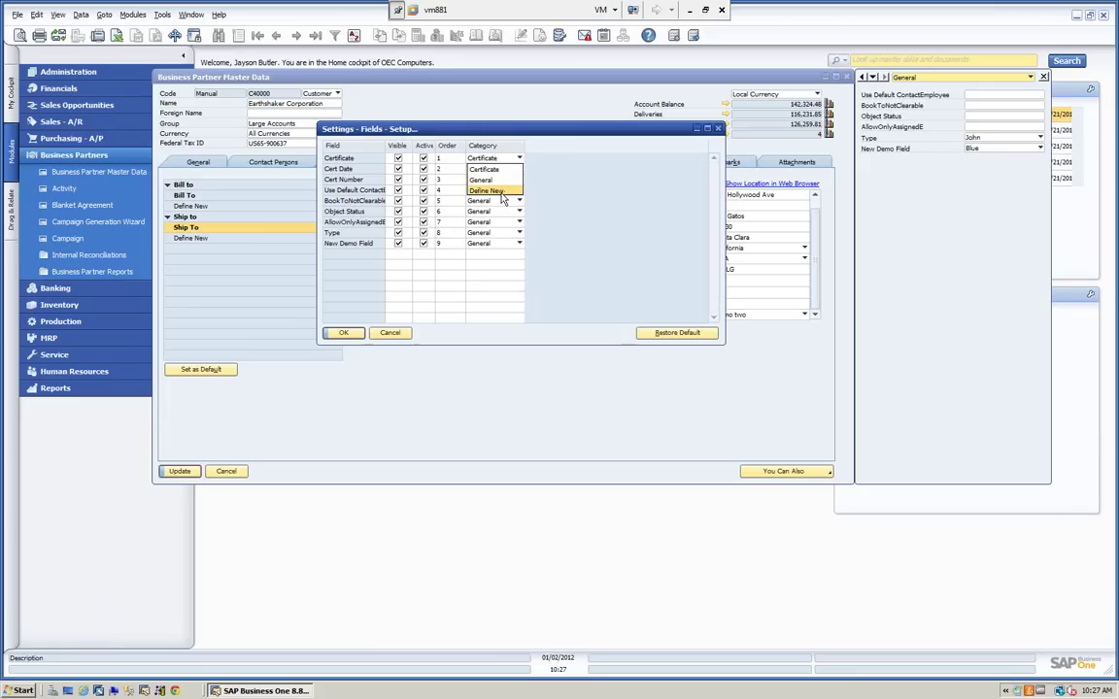
left_click(503, 169)
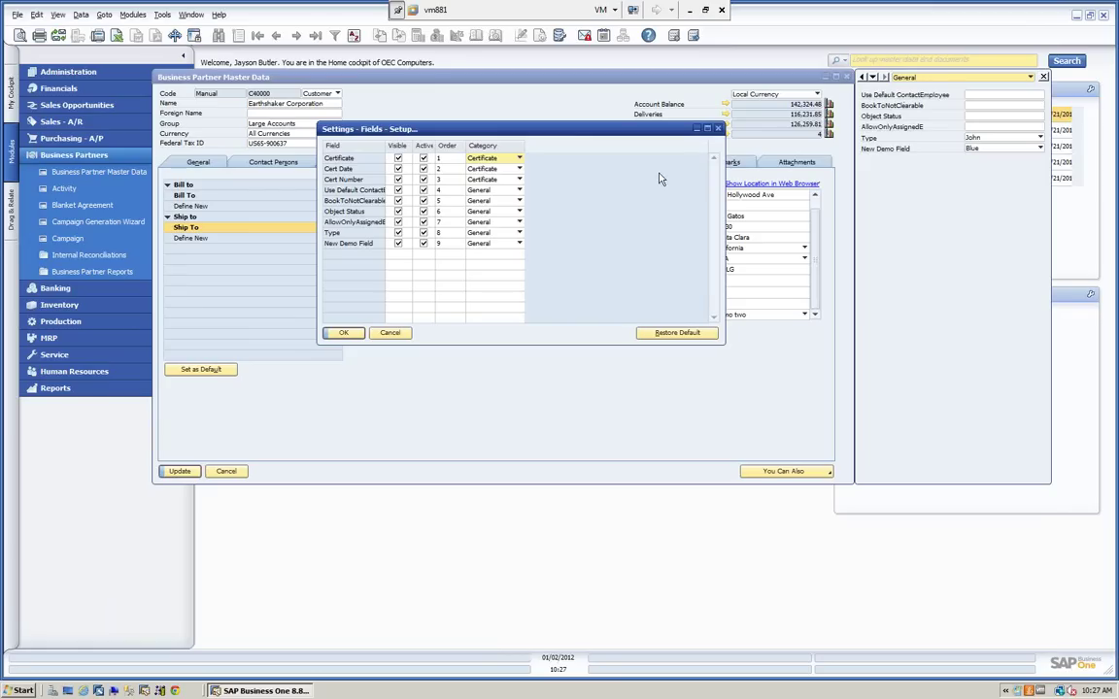
left_click(422, 191)
left_click(343, 332)
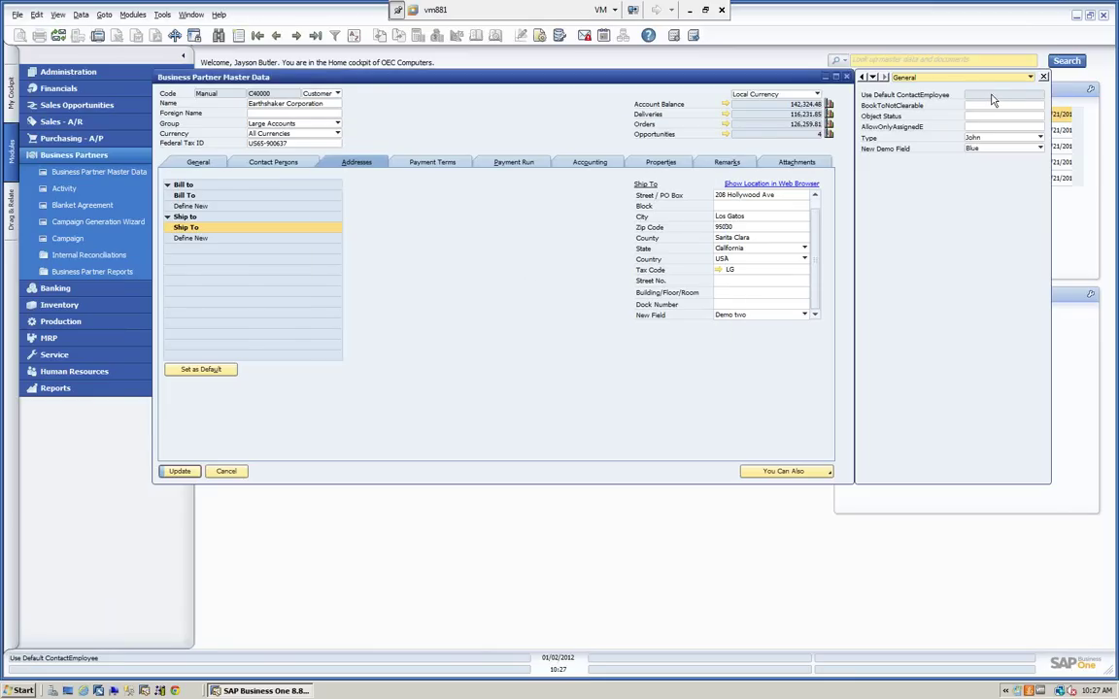
left_click(994, 102)
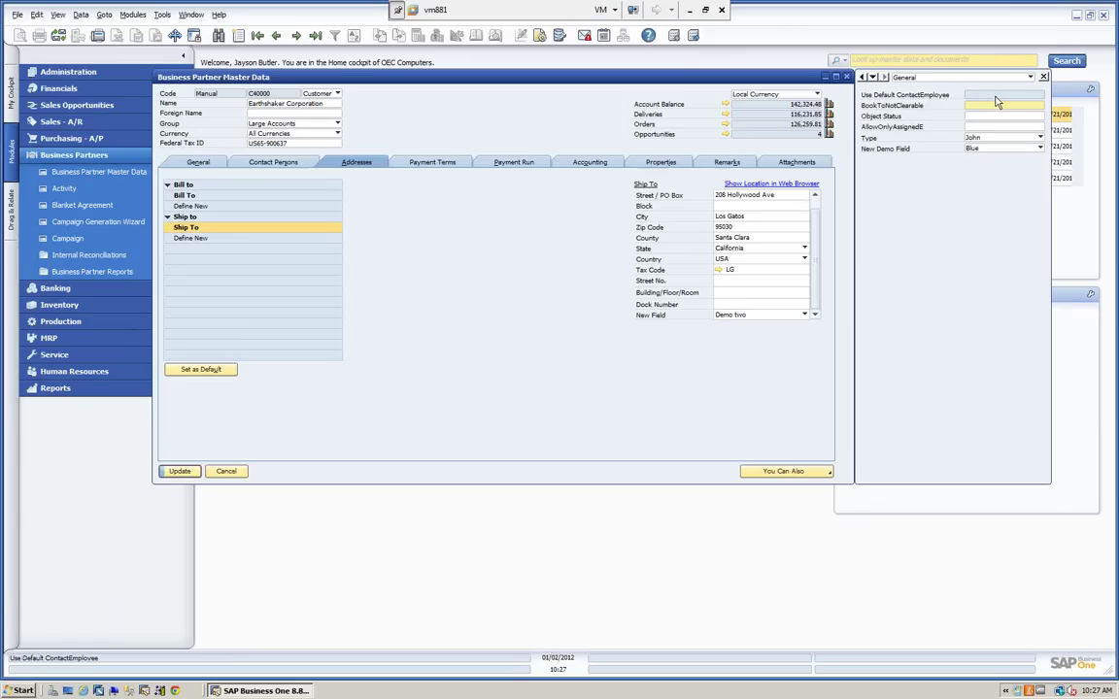
- Reactivate Use Default ContactEmployee in the user-defined field settings, and update and close the business partner record
left_click(158, 14)
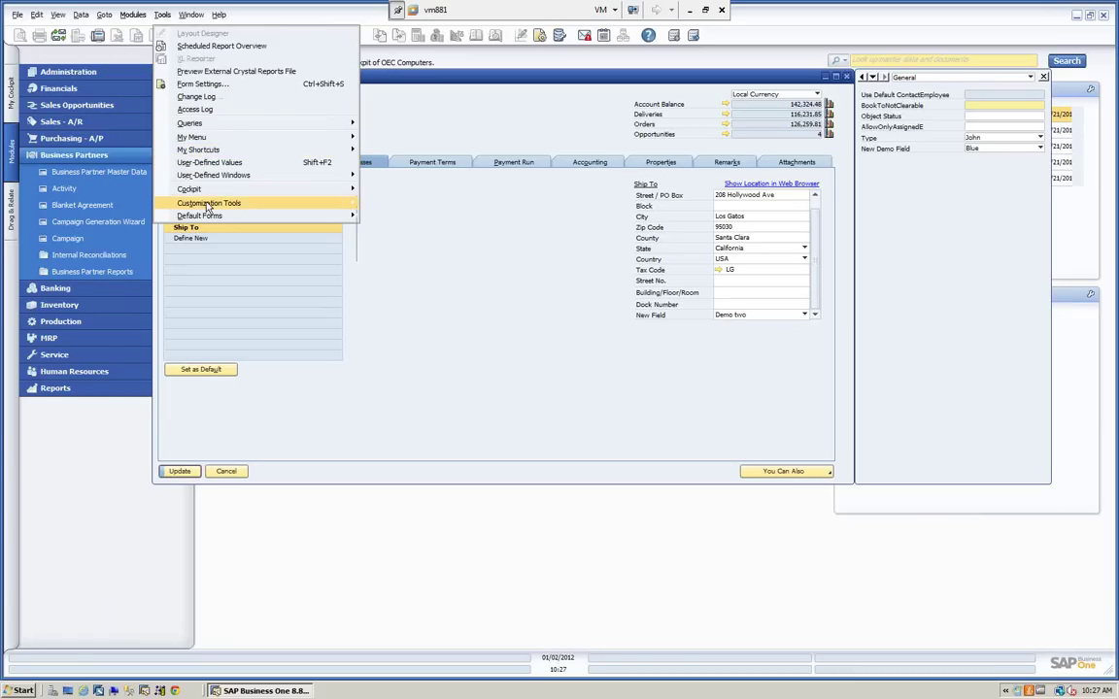
mouse_move(207, 207)
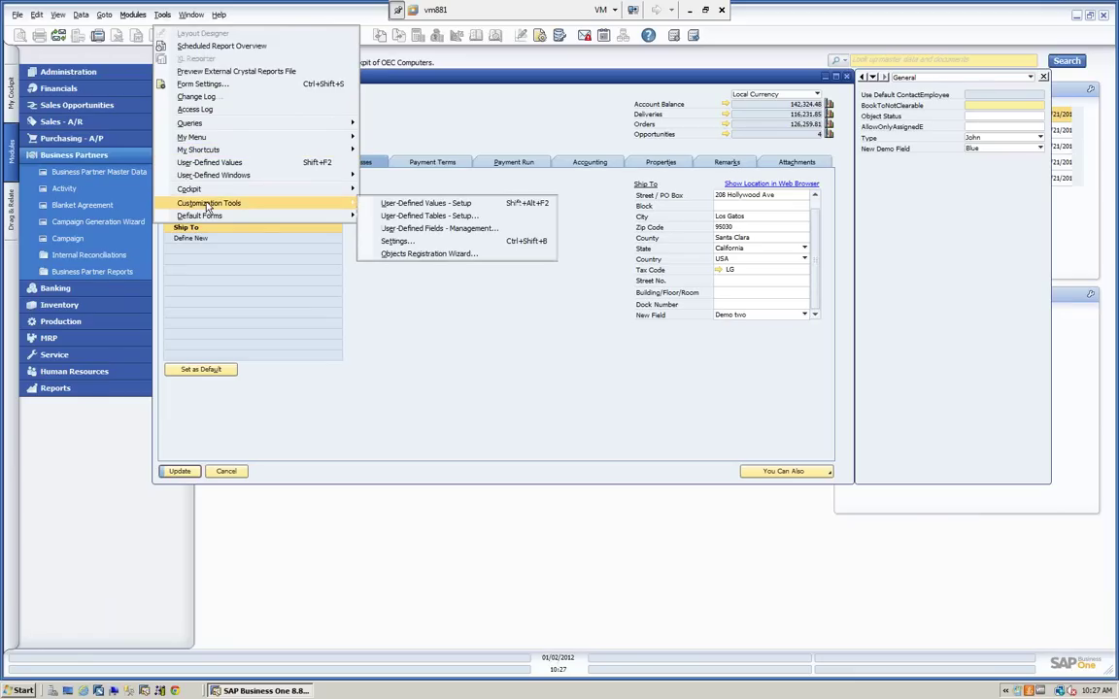
left_click(394, 241)
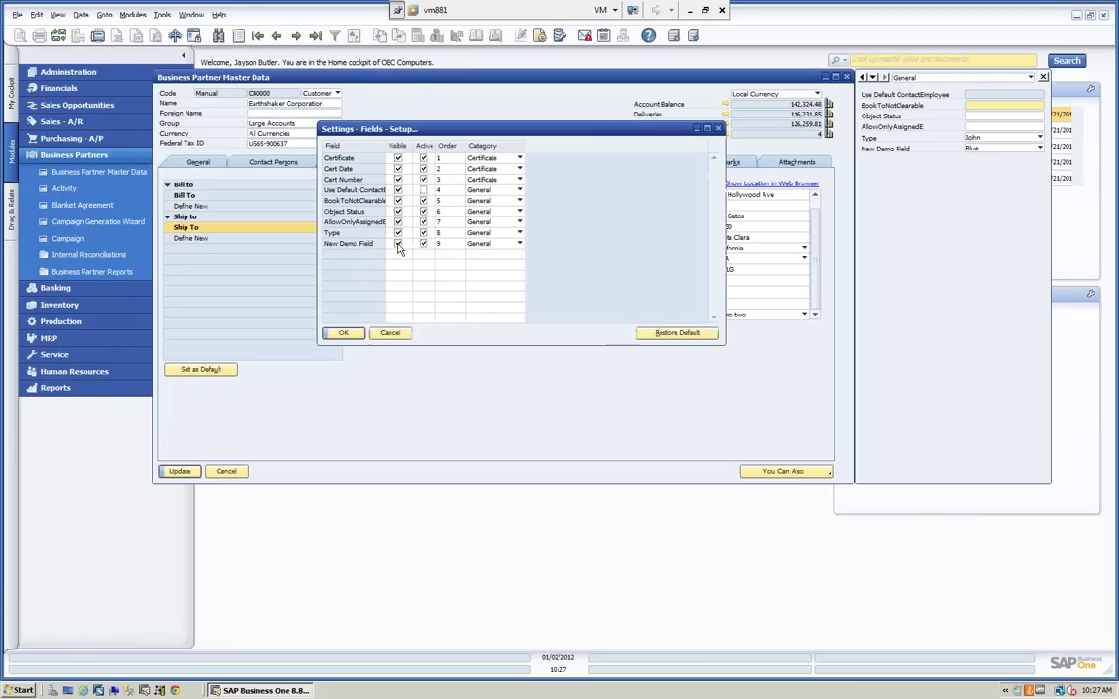
left_click(424, 189)
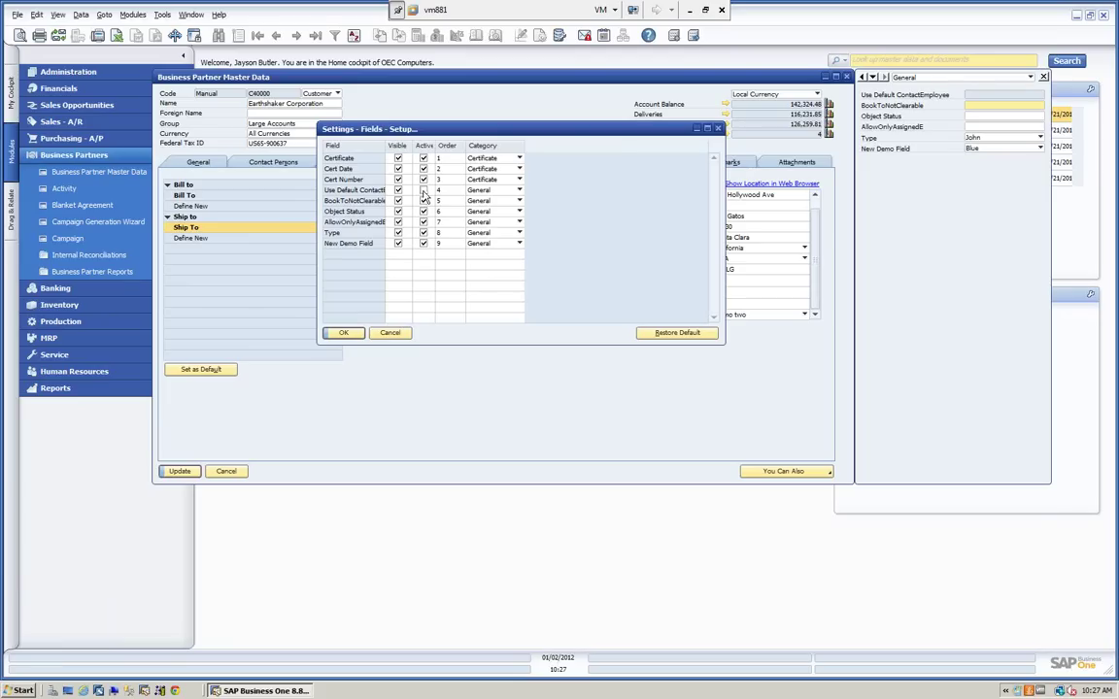
left_click(345, 333)
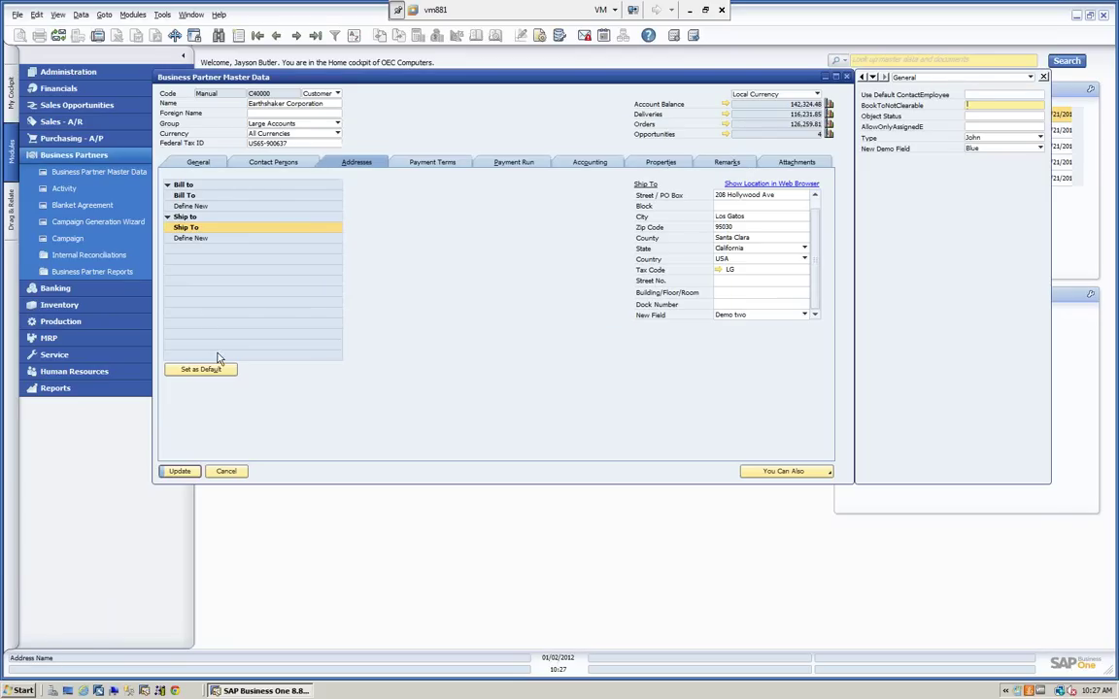
left_click(179, 471)
left_click(225, 471)
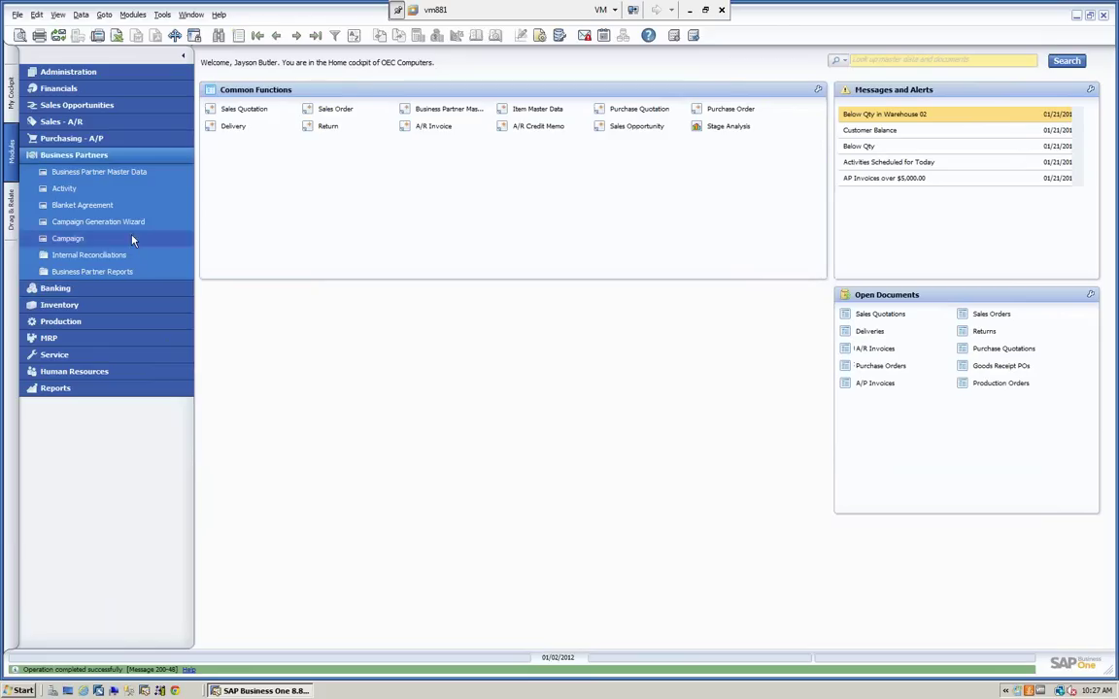
- Open a new sales order and show its user-defined fields beside it
left_click(90, 125)
left_click(77, 154)
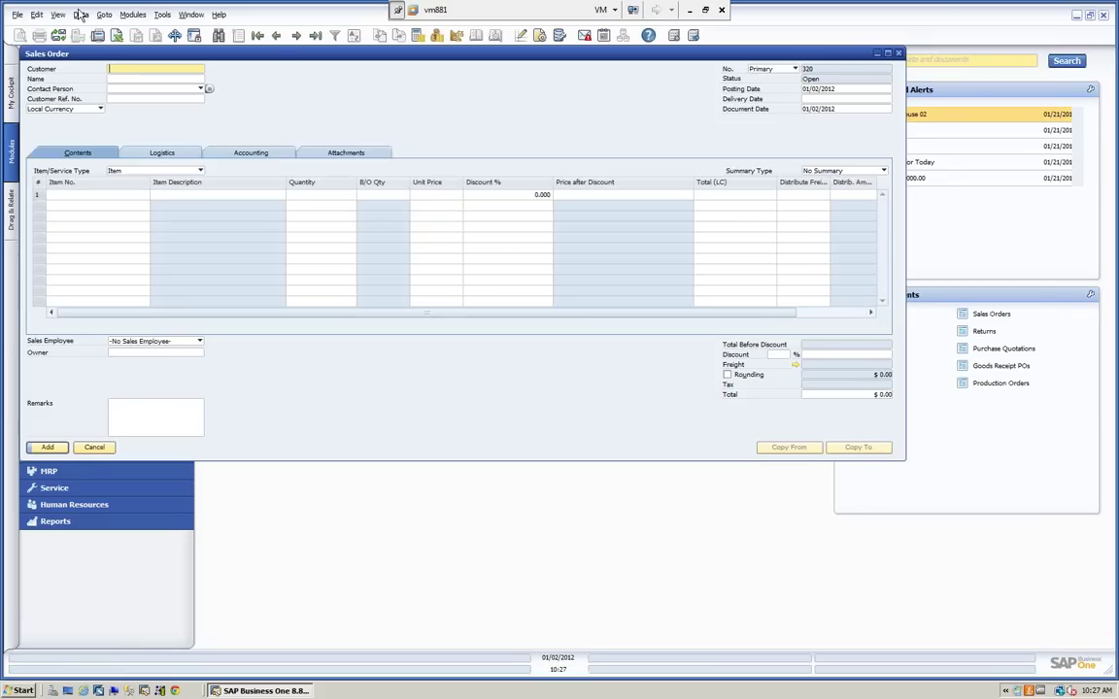
left_click(56, 15)
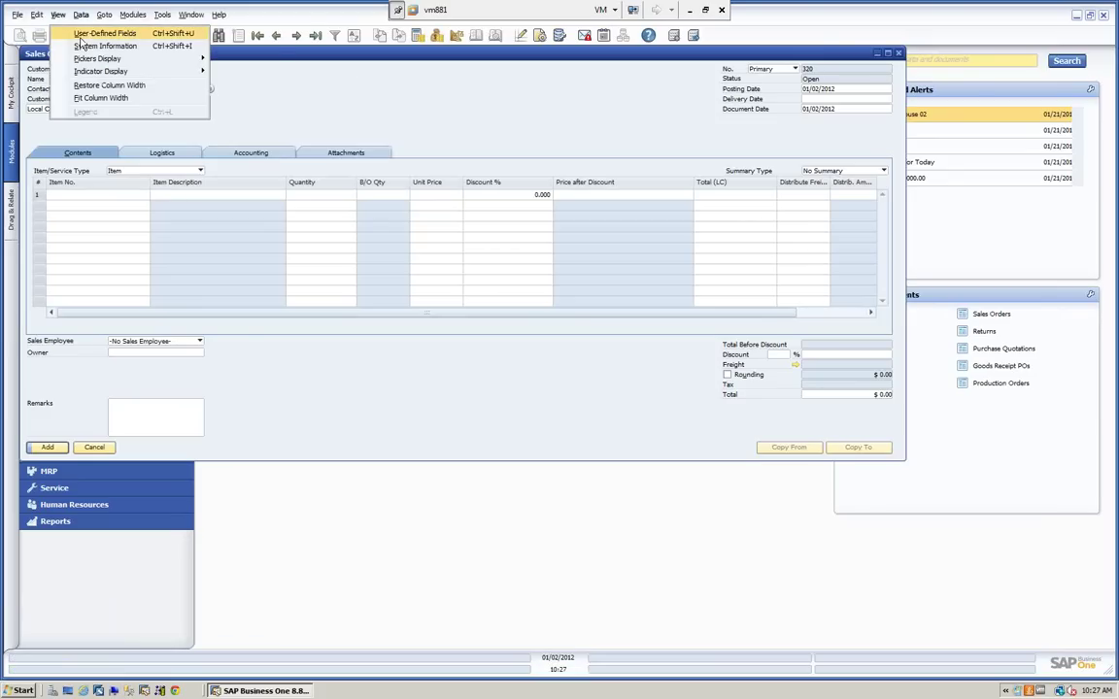
left_click(97, 34)
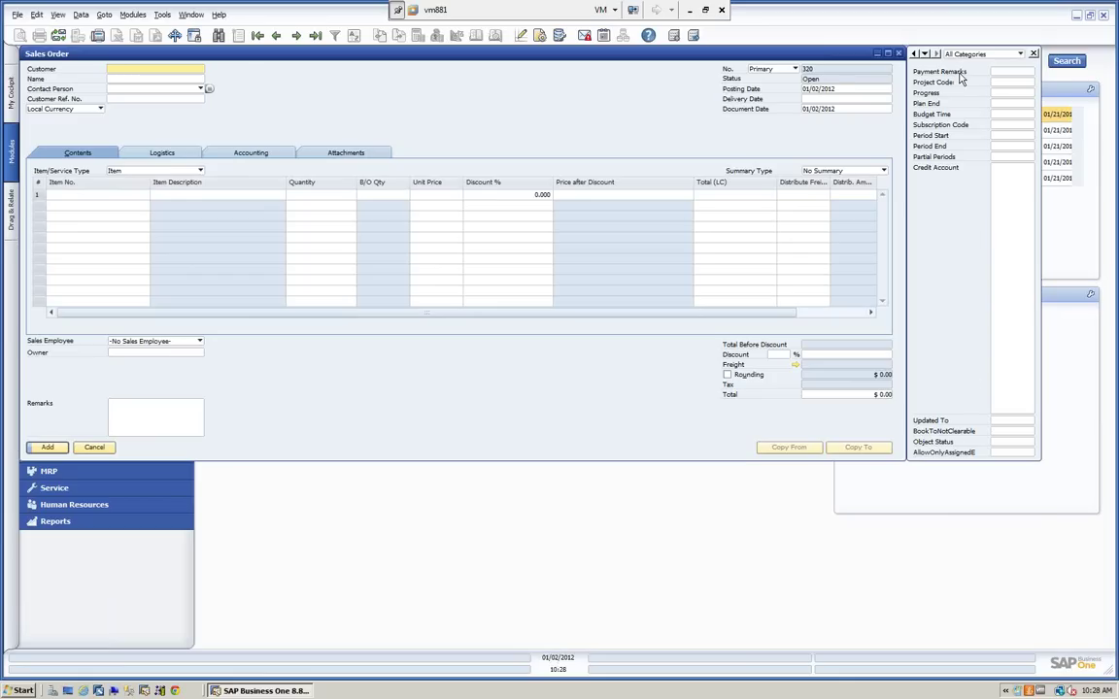
left_click_drag(532, 55, 537, 71)
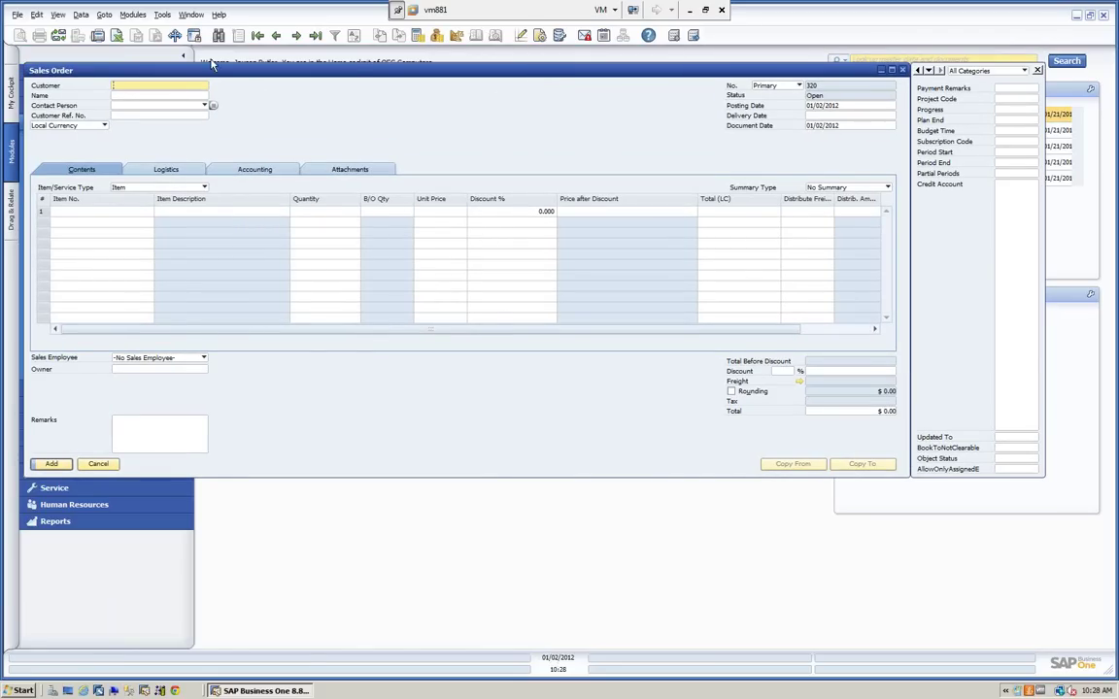
- Hide the Payment Remarks user-defined field on the sales order through the field settings, and close the order without adding it
left_click(161, 15)
mouse_move(193, 206)
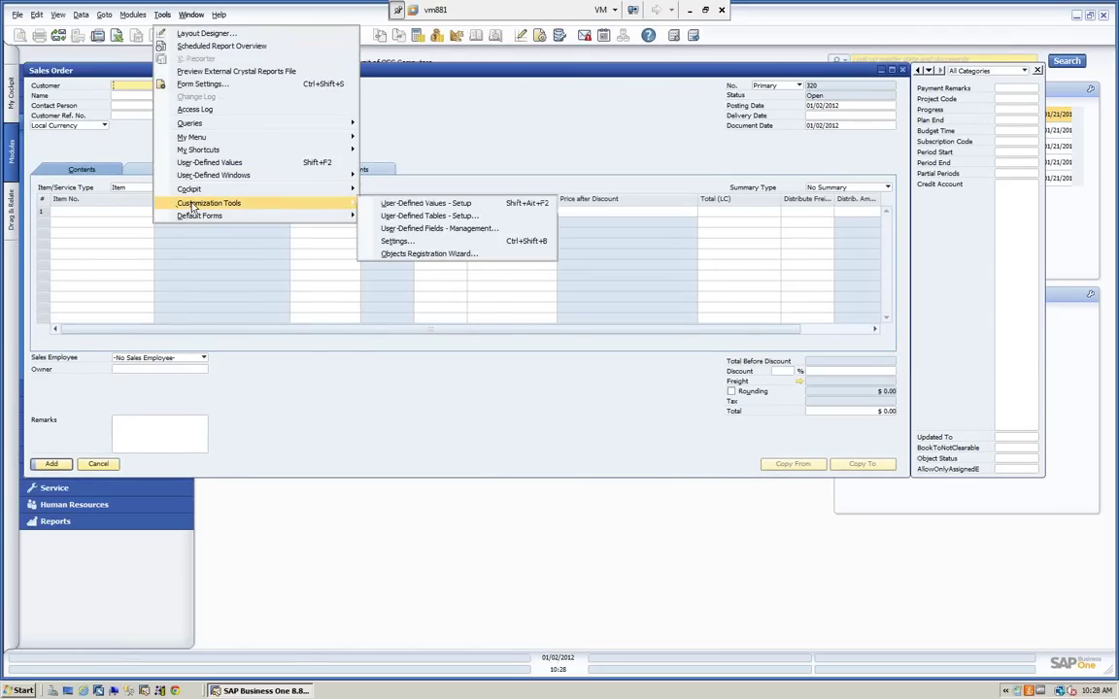
left_click(394, 241)
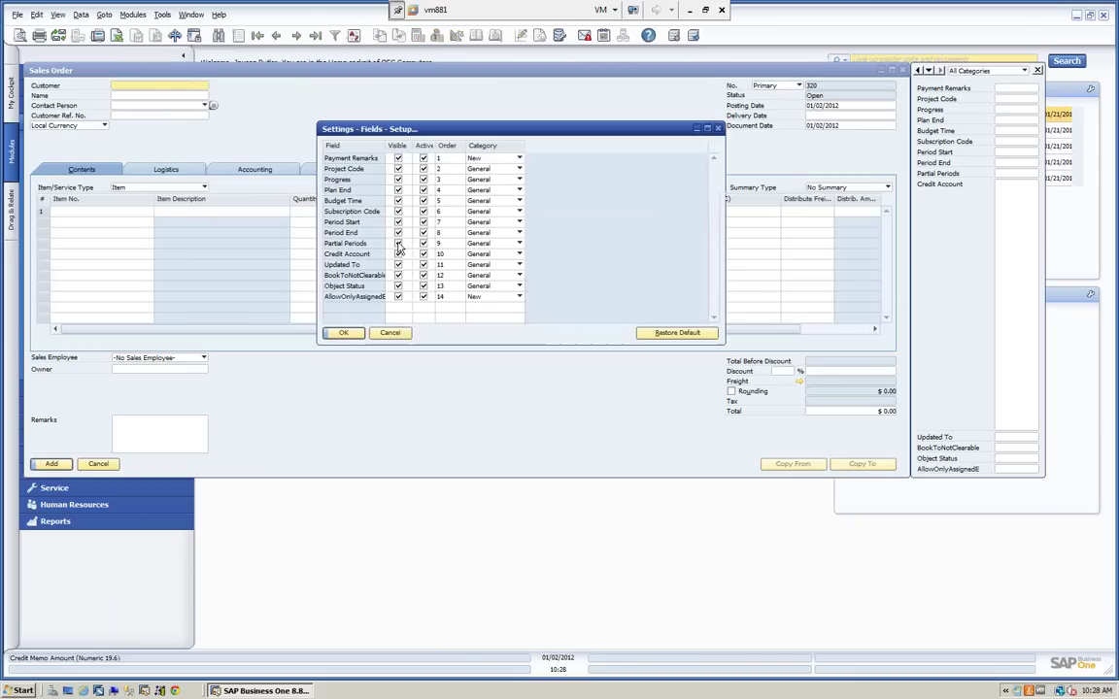
left_click(397, 159)
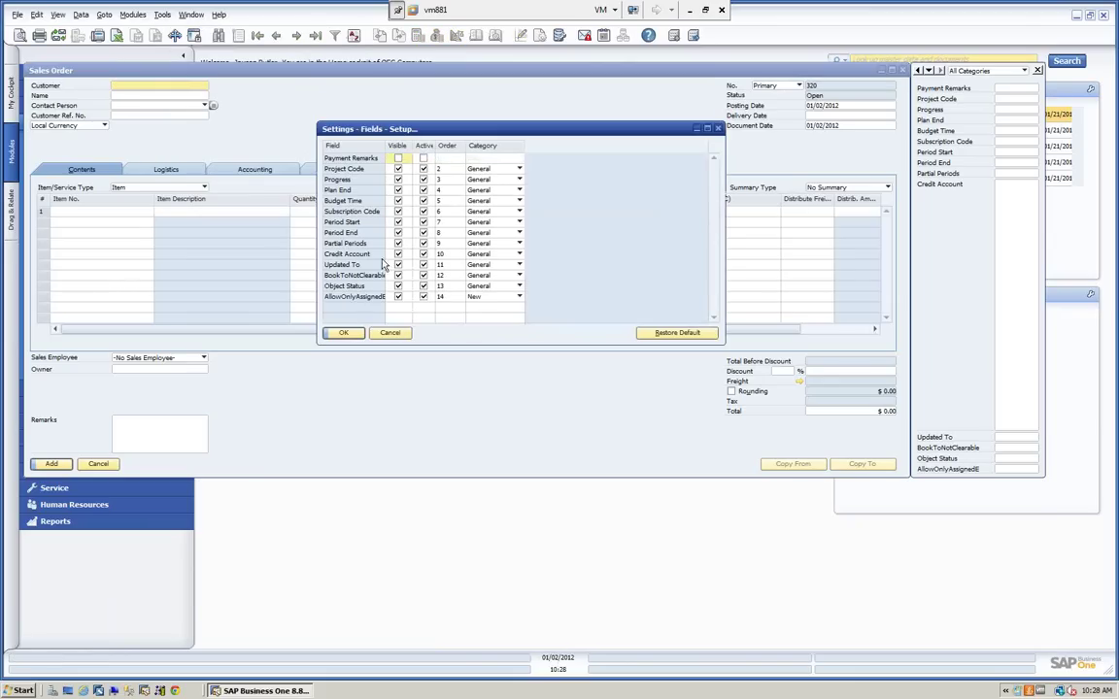
left_click(349, 333)
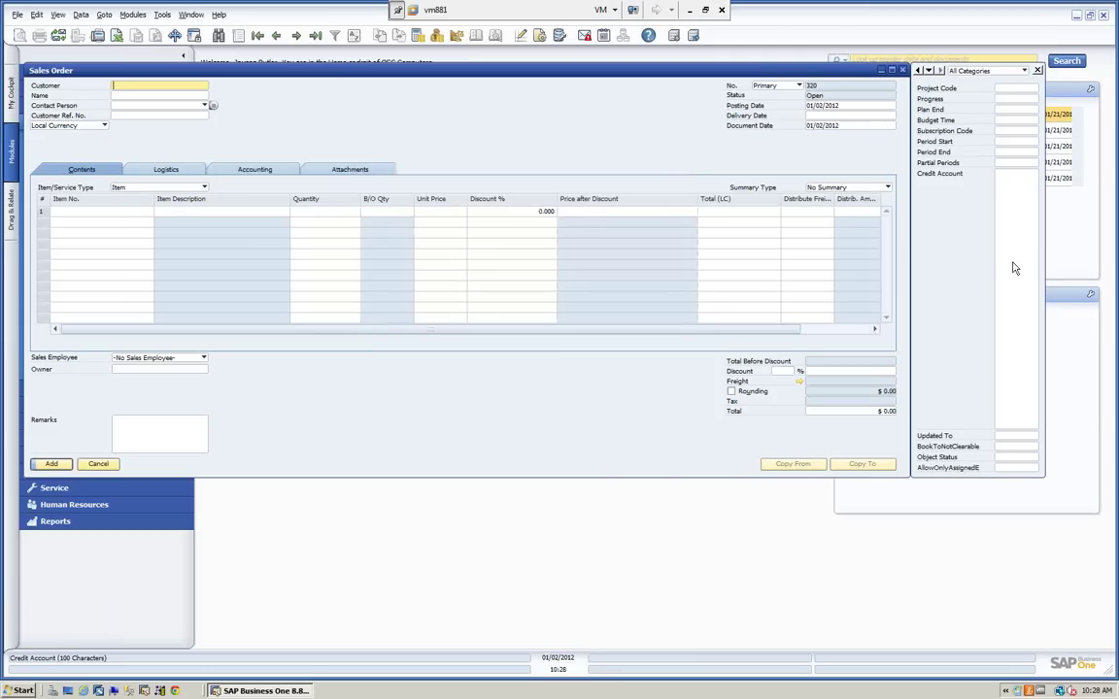
left_click(109, 465)
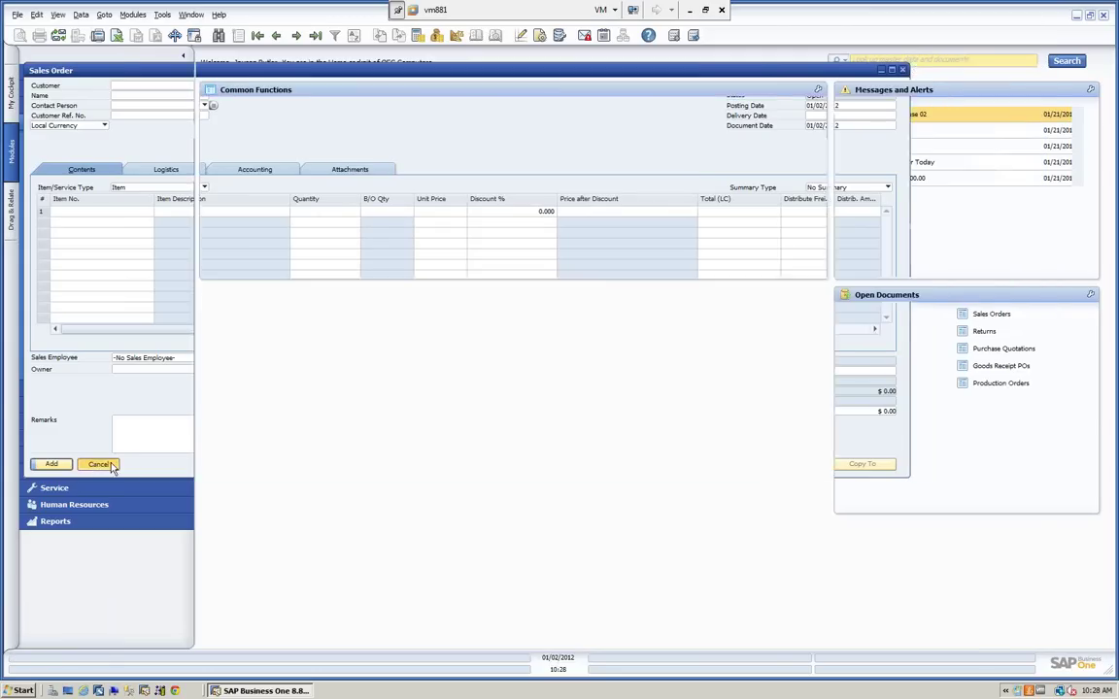
- Examine the MCG_DEMO_TABLE and MCG_NEW_TABLE entries in the user-defined tables setup, and close it without changes
left_click(161, 14)
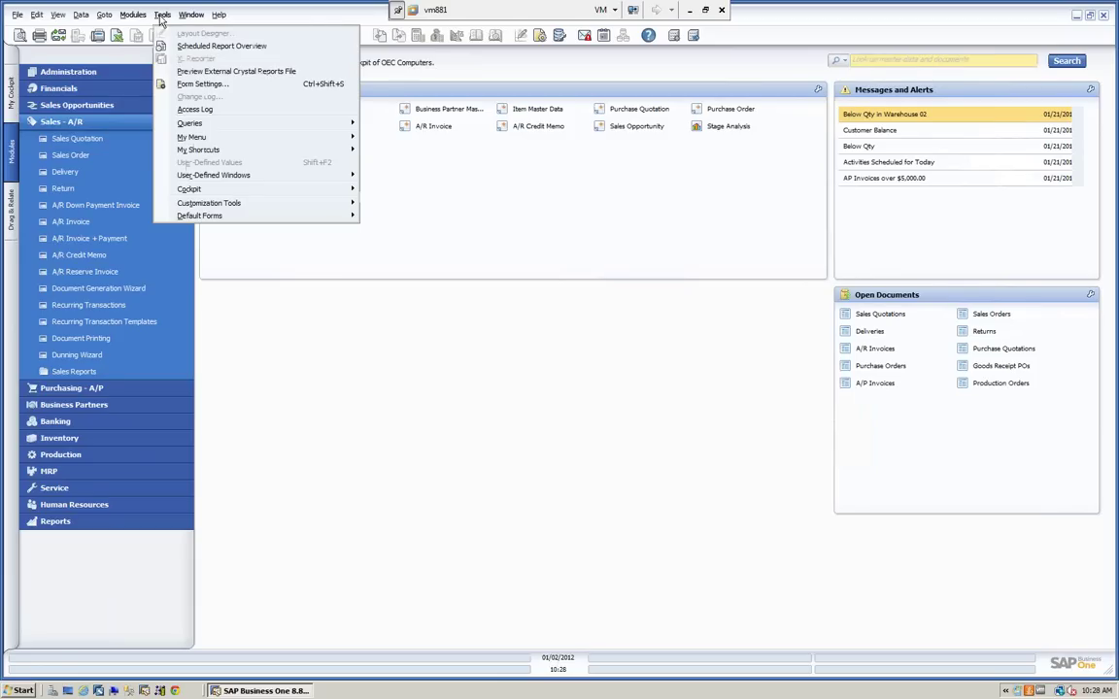
mouse_move(210, 205)
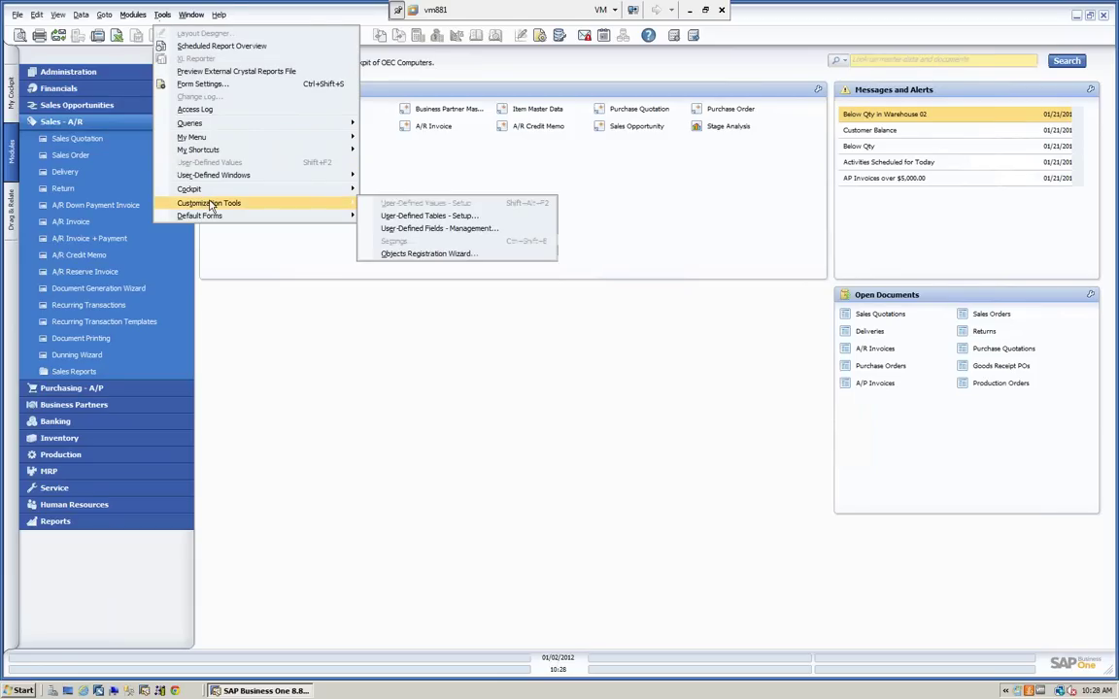
left_click(434, 217)
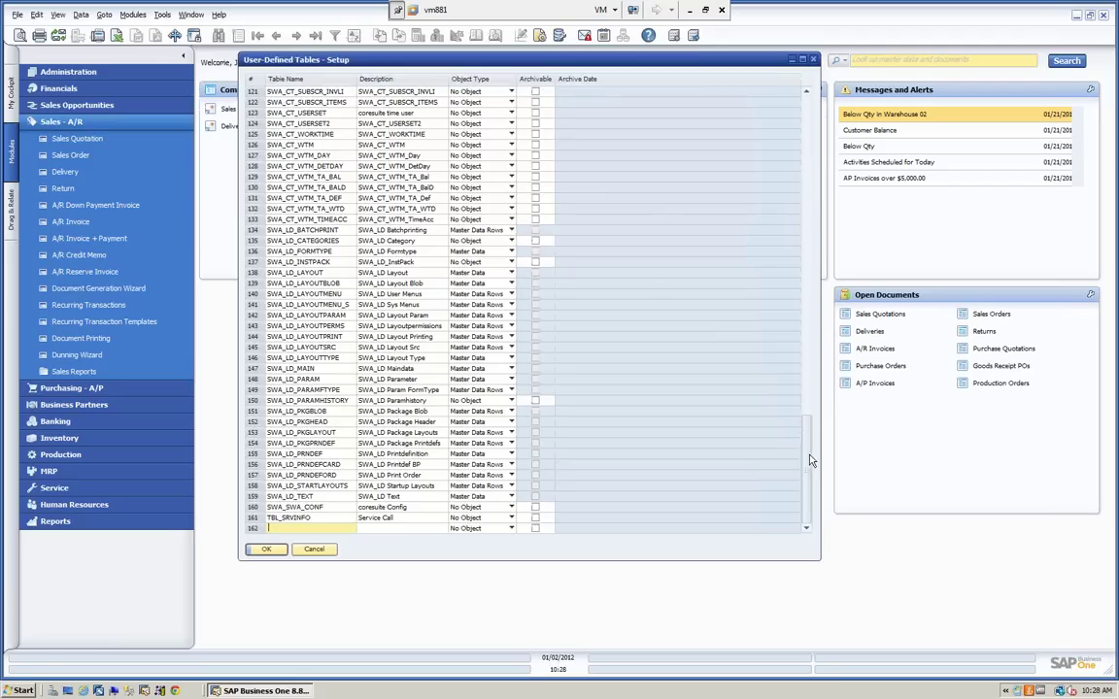
left_click_drag(806, 445, 810, 320)
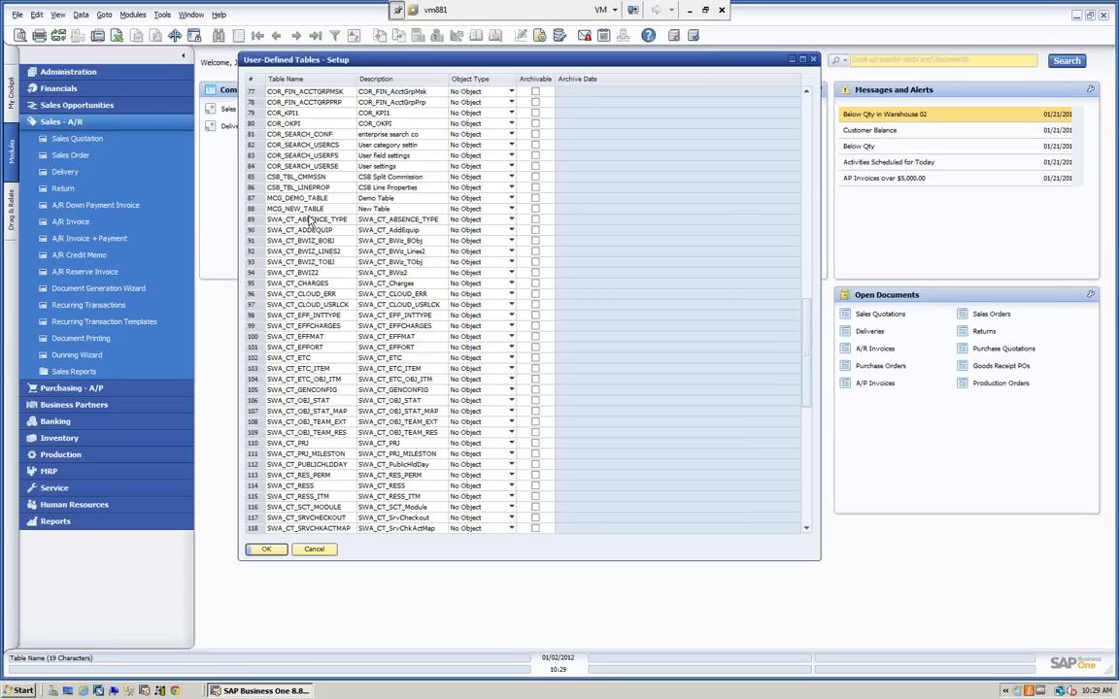
left_click(315, 549)
- Expand the Demo Table under User Tables in the user-defined fields management to examine its fields
left_click(161, 16)
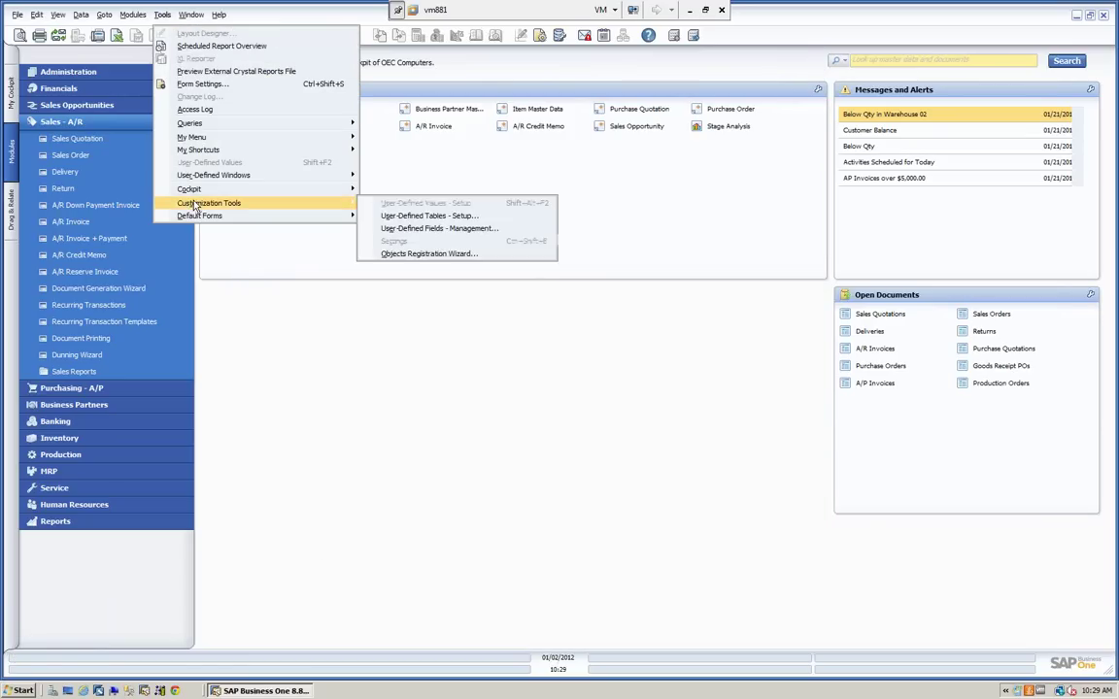
left_click(431, 231)
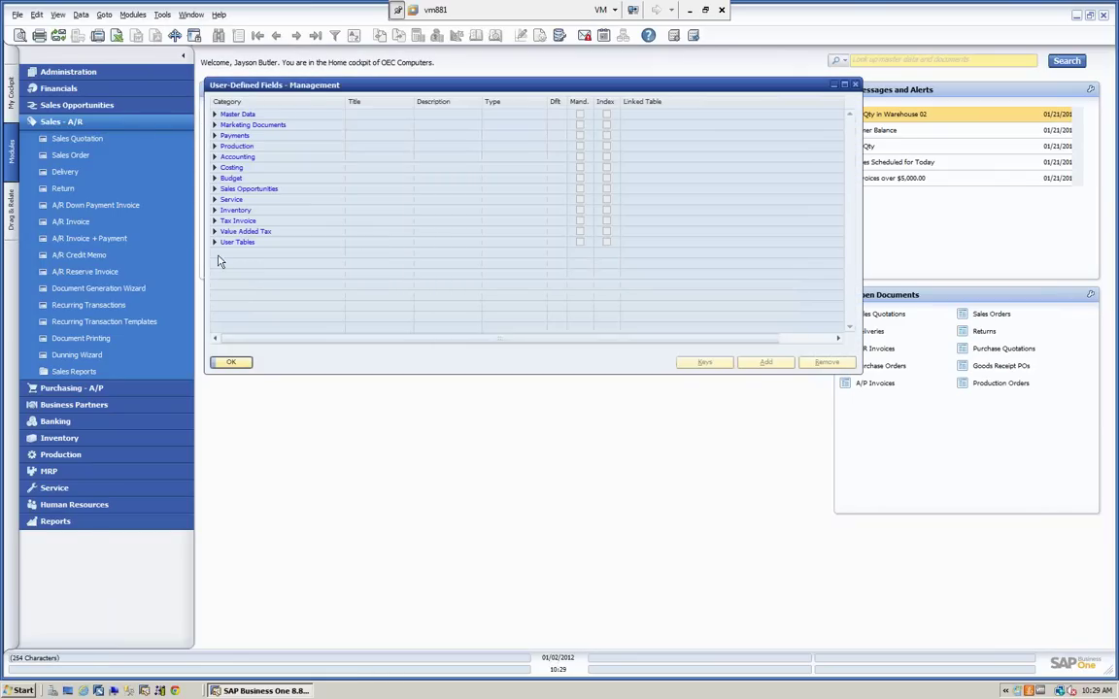
left_click(215, 242)
scroll(257, 267, "down", 3)
scroll(285, 304, "down", 7)
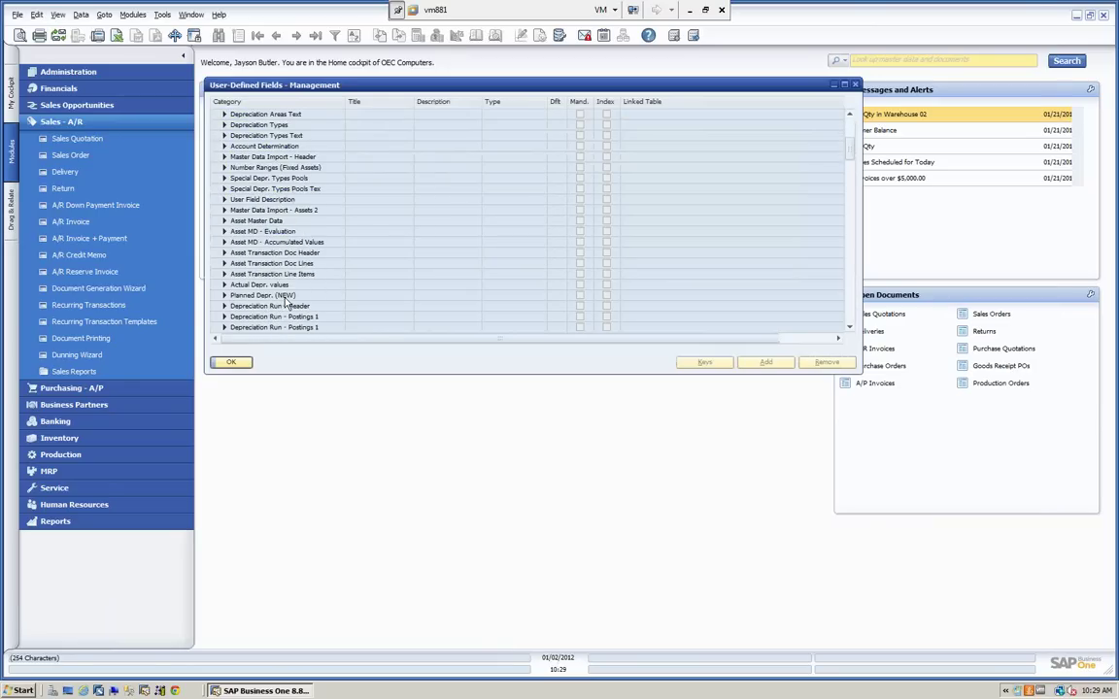
scroll(286, 304, "down", 12)
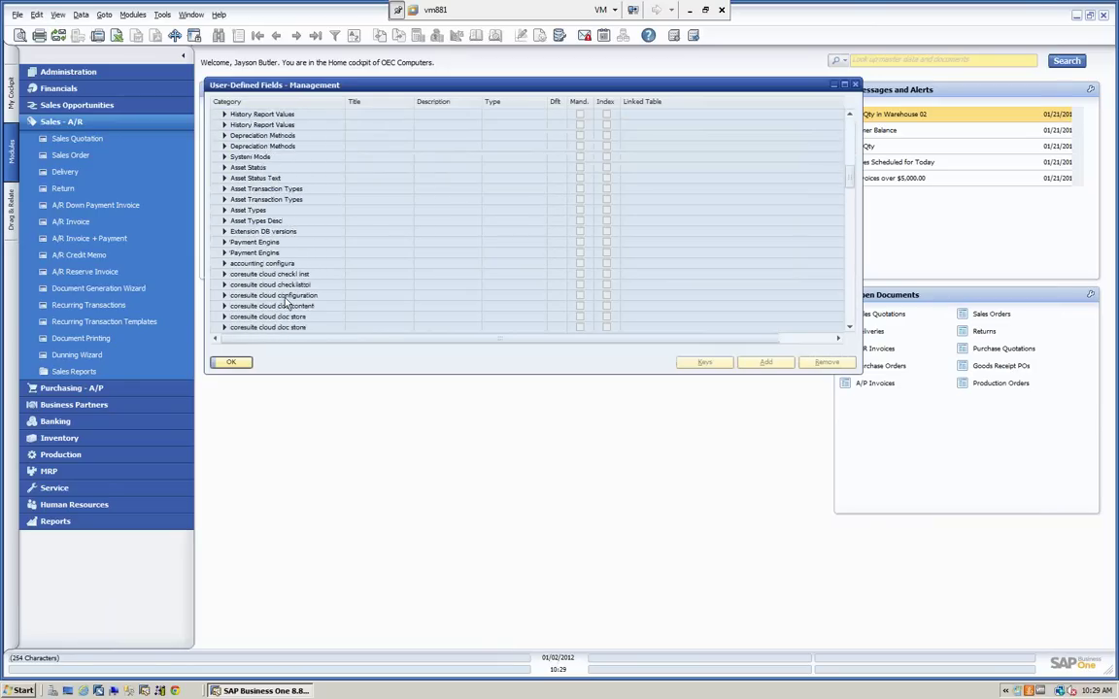
scroll(286, 304, "down", 10)
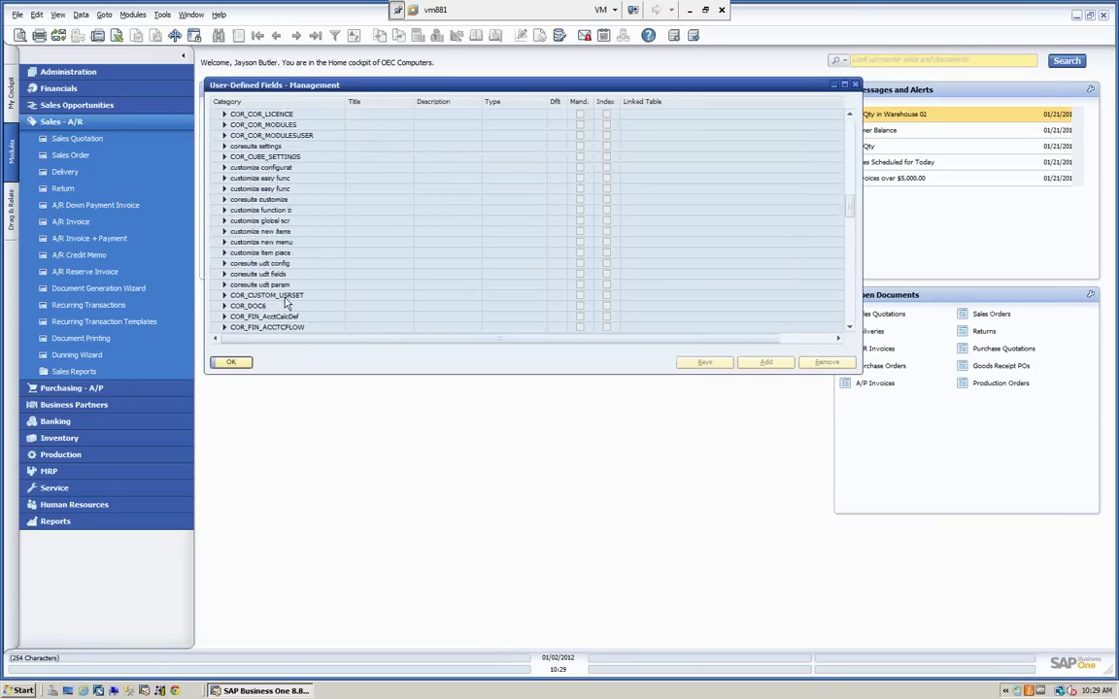
scroll(286, 304, "down", 2)
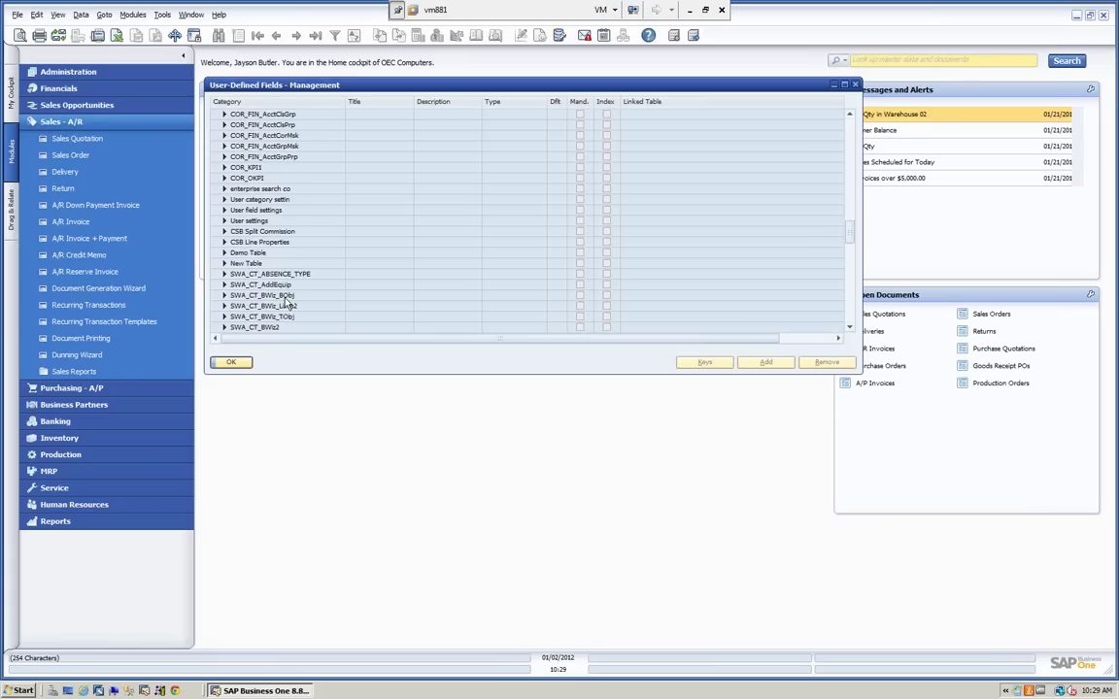
left_click(224, 253)
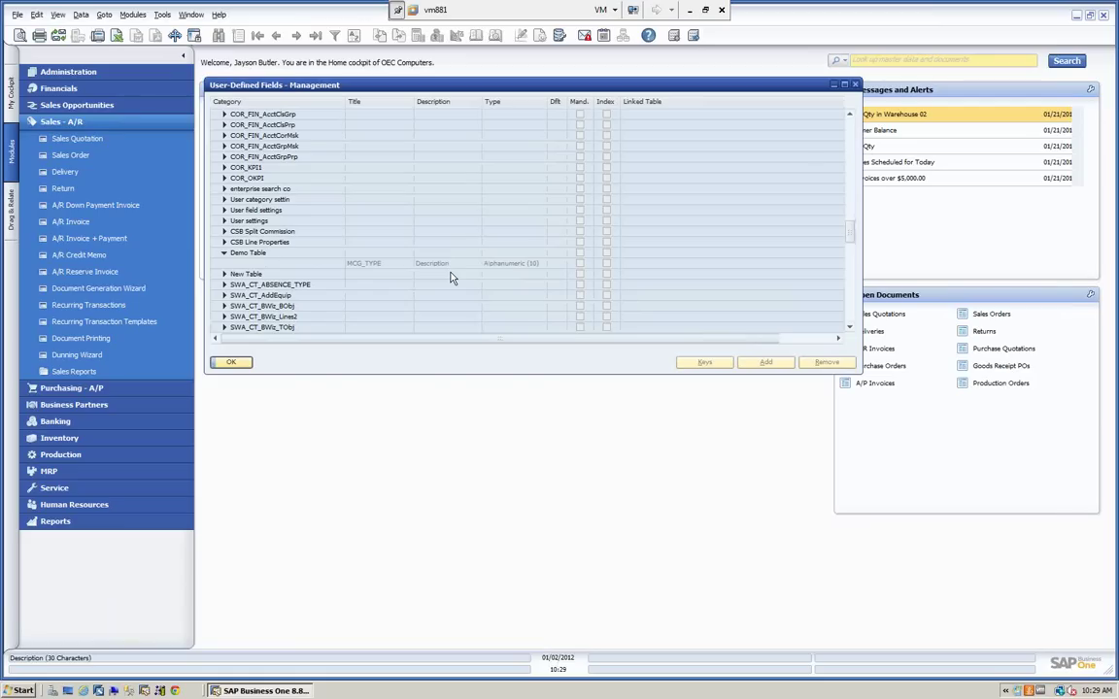
- Examine the New Table fields under User Tables and the Business Partner fields under Master Data
left_click(224, 273)
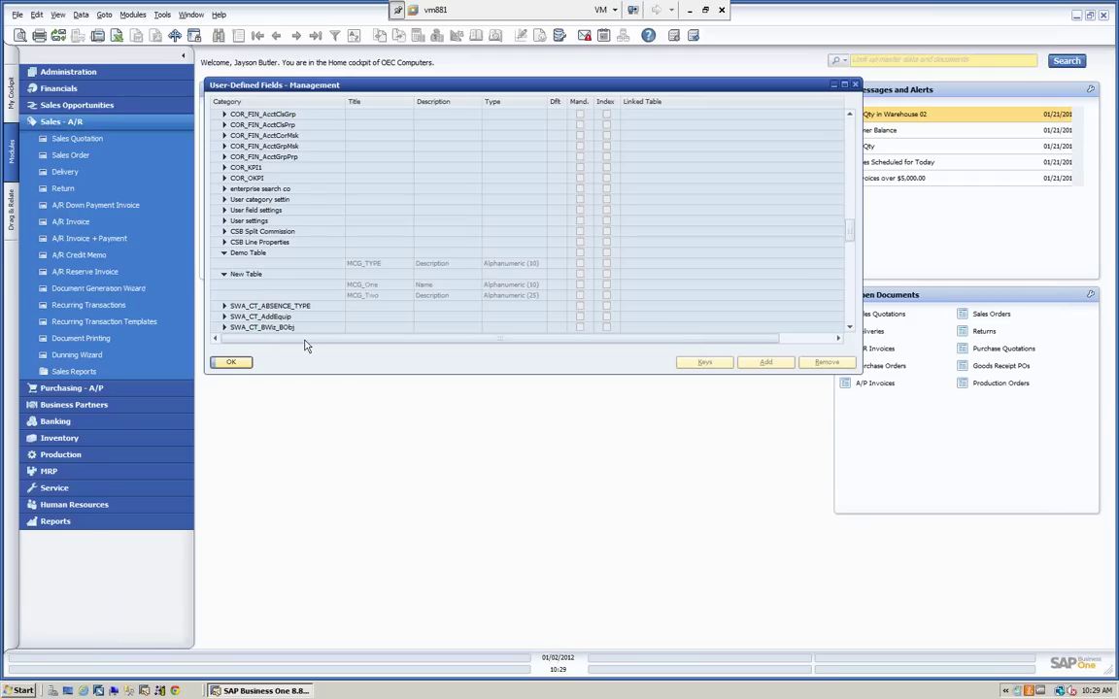
scroll(450, 289, "up", 3)
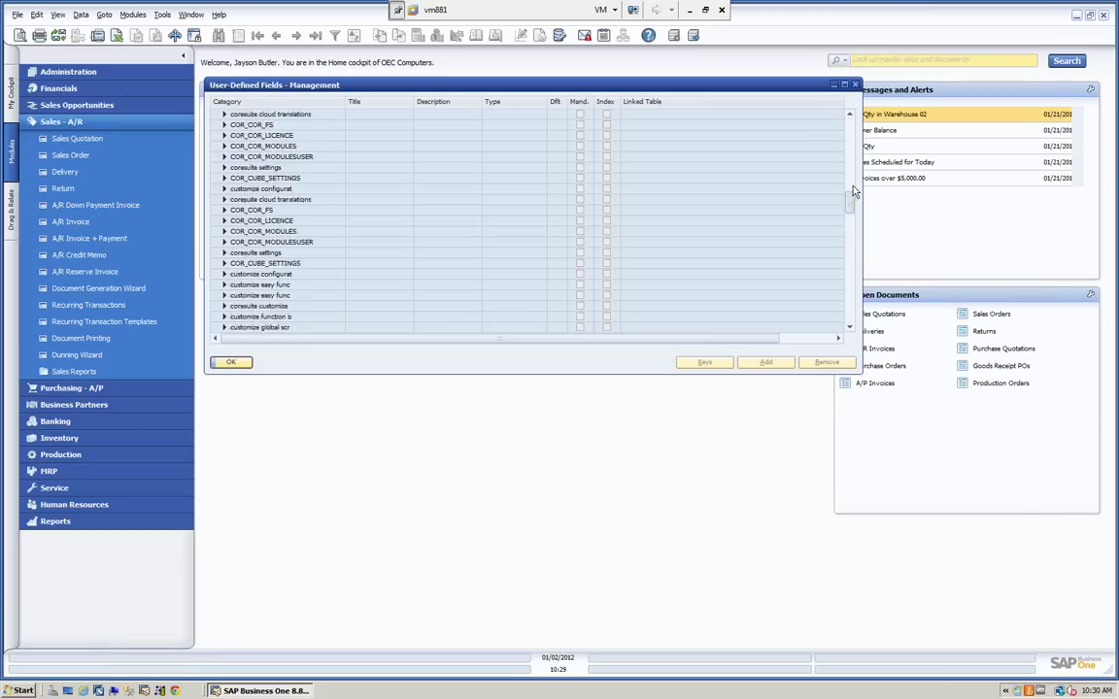
left_click_drag(844, 228, 845, 125)
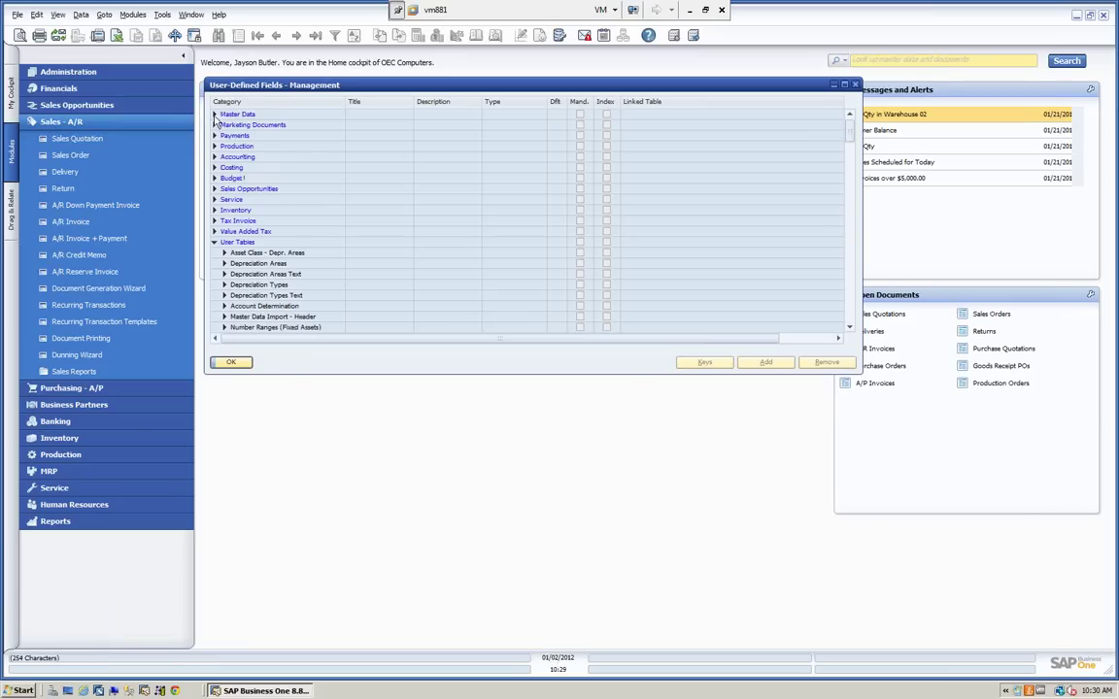
left_click(215, 114)
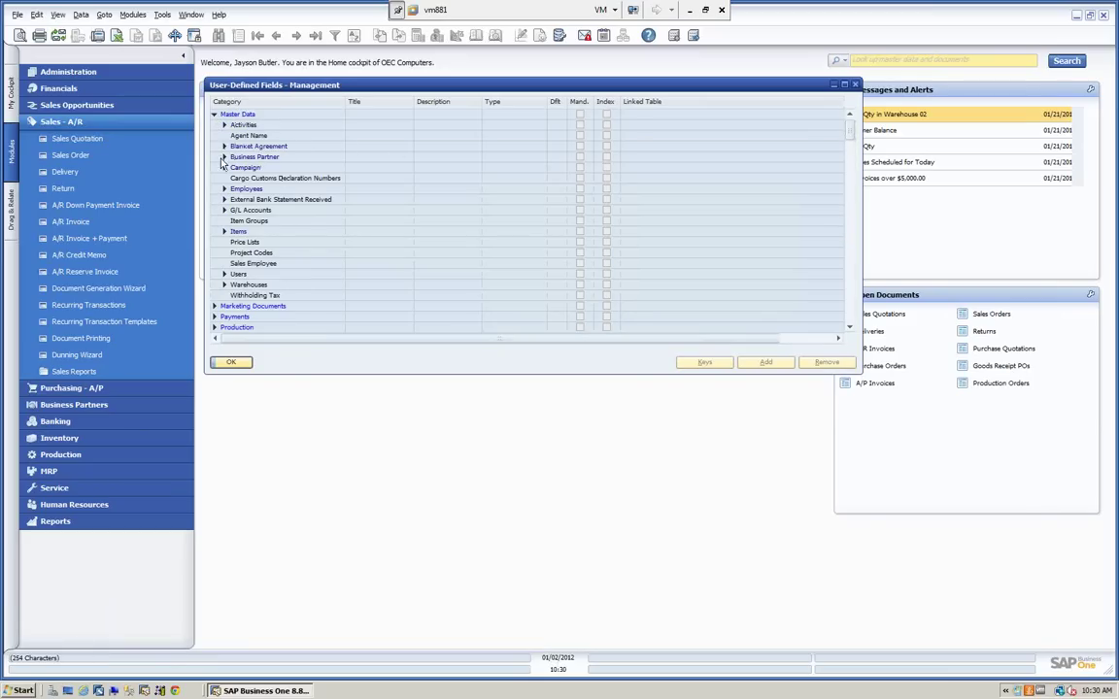
left_click(224, 158)
left_click(254, 168)
left_click(234, 168)
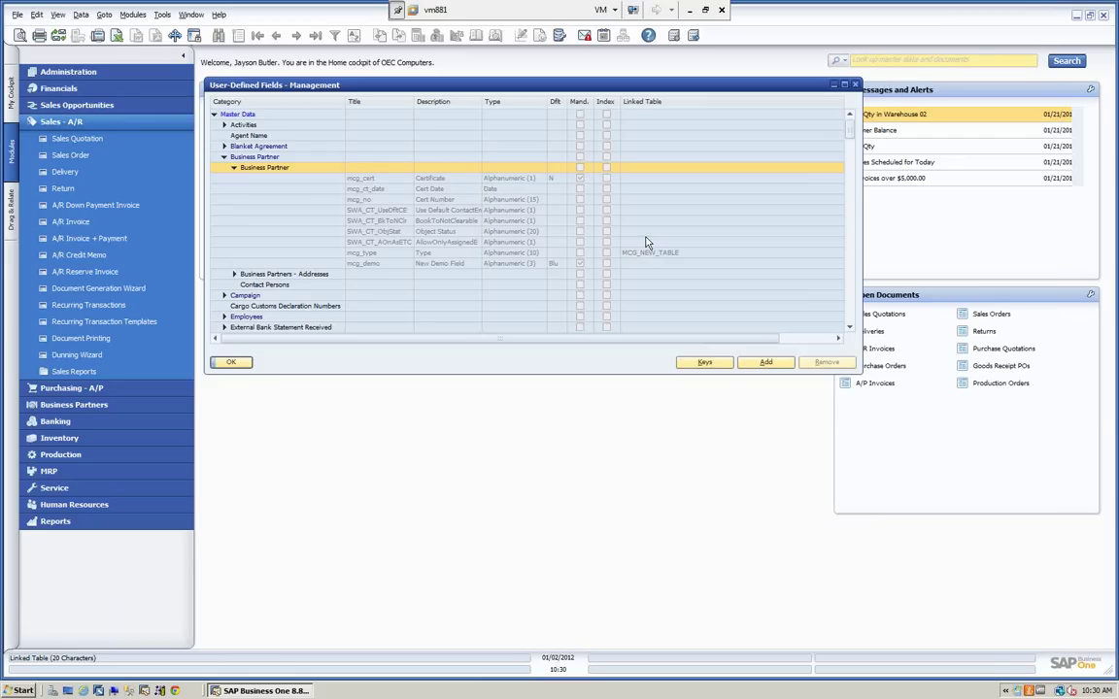
- View the field data of the Business Partner Certificate field and close it without changes
left_click(362, 178)
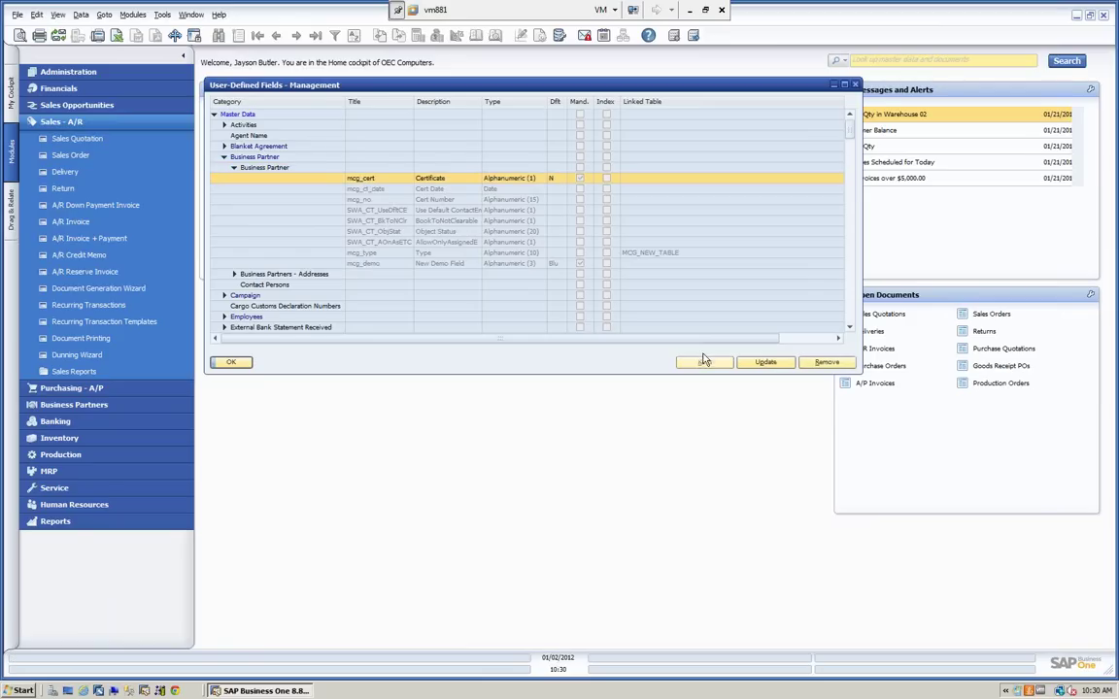
left_click(766, 364)
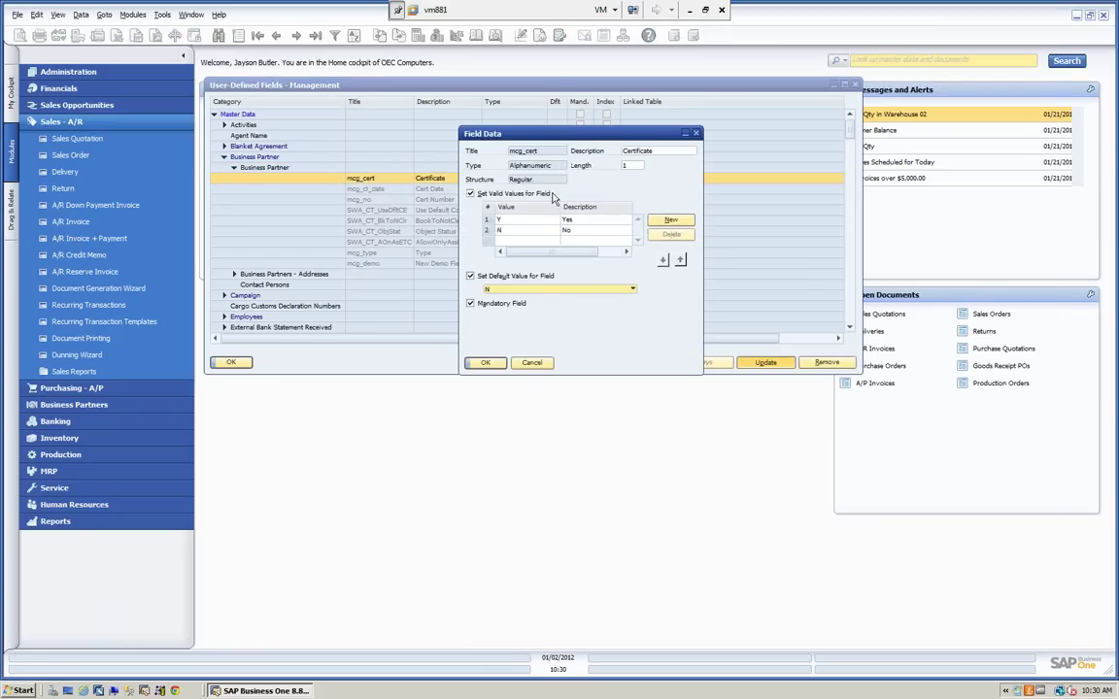
left_click(532, 363)
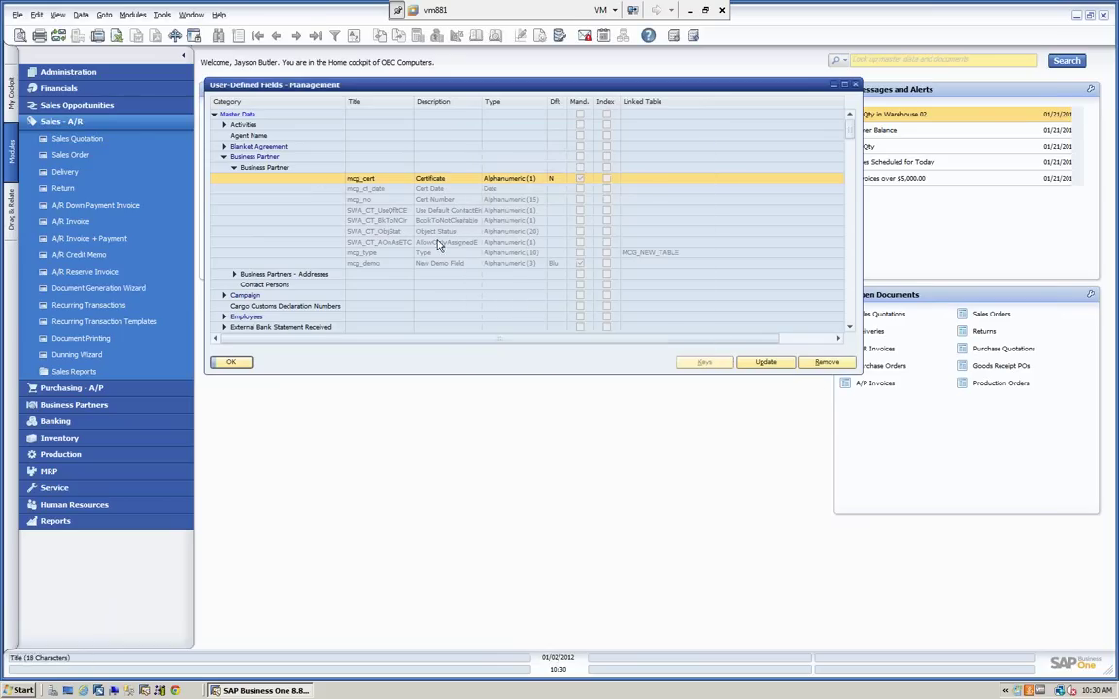
- Start a new Business Partner field and explore the Numeric and Date/Time types with the date structure options
left_click(263, 167)
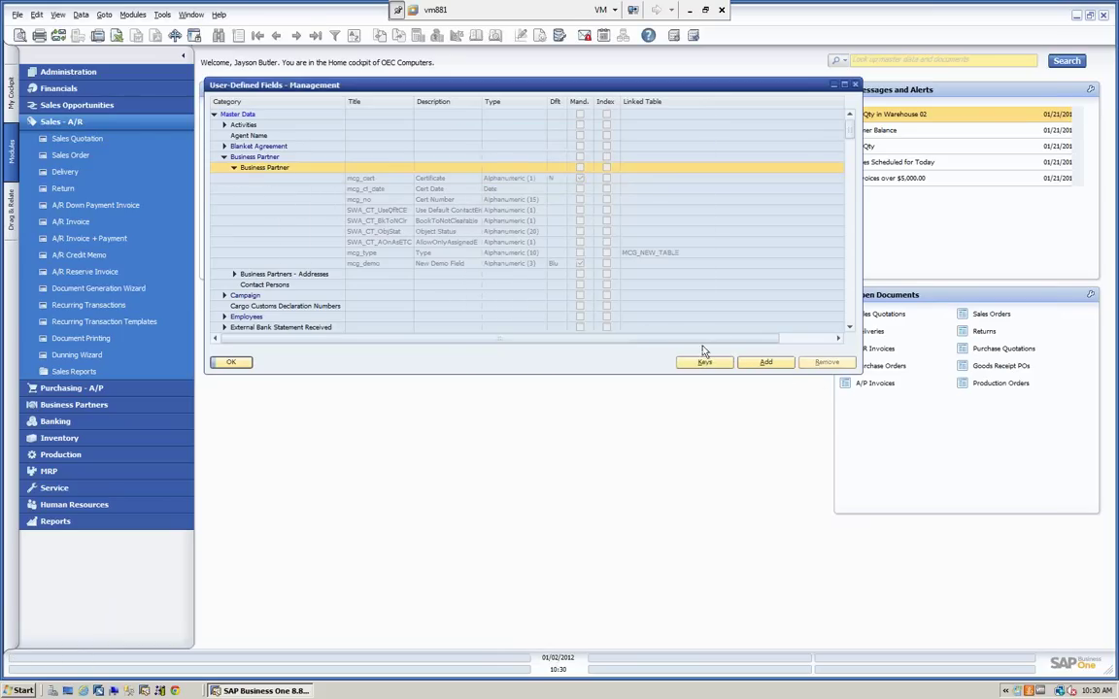
left_click(767, 363)
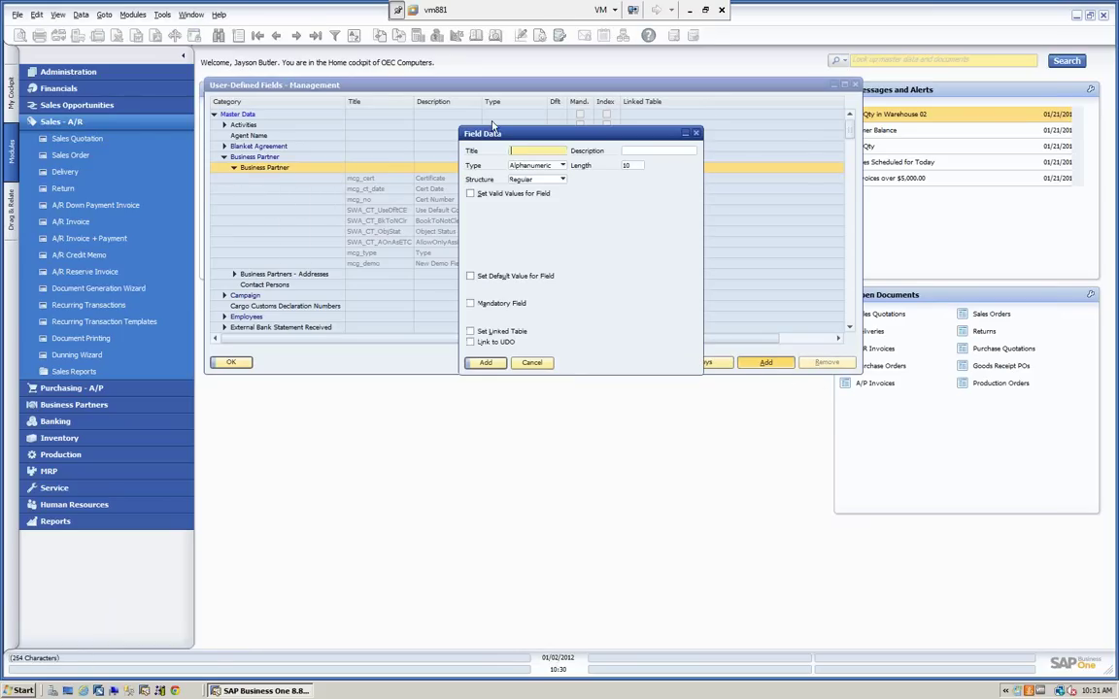
left_click(562, 166)
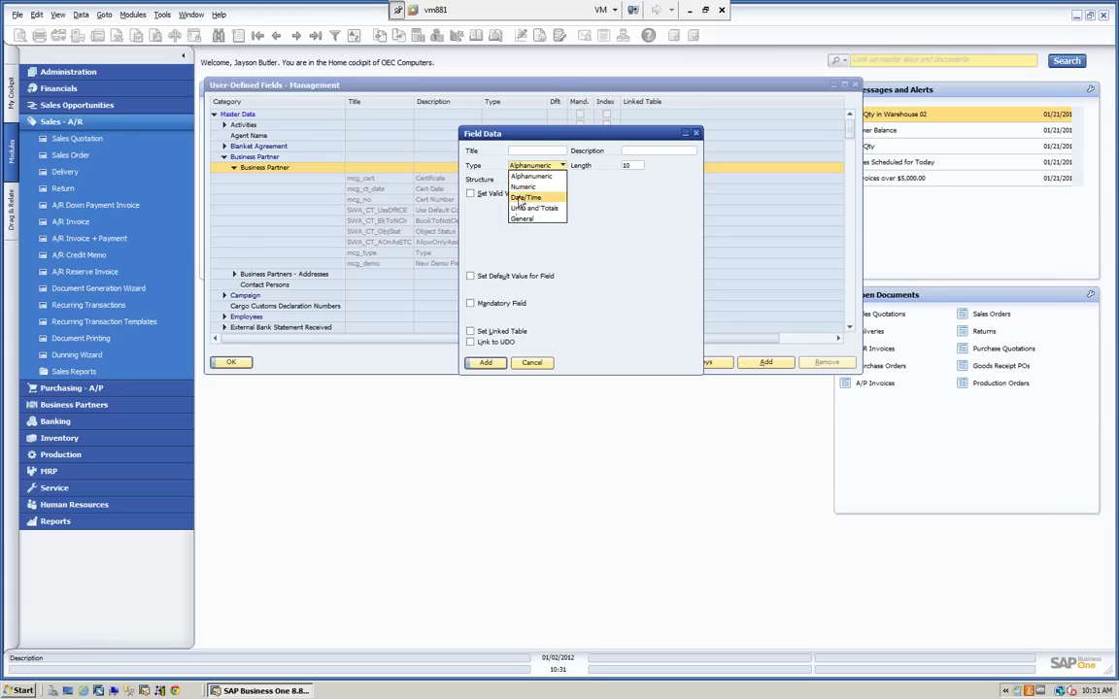
left_click(523, 186)
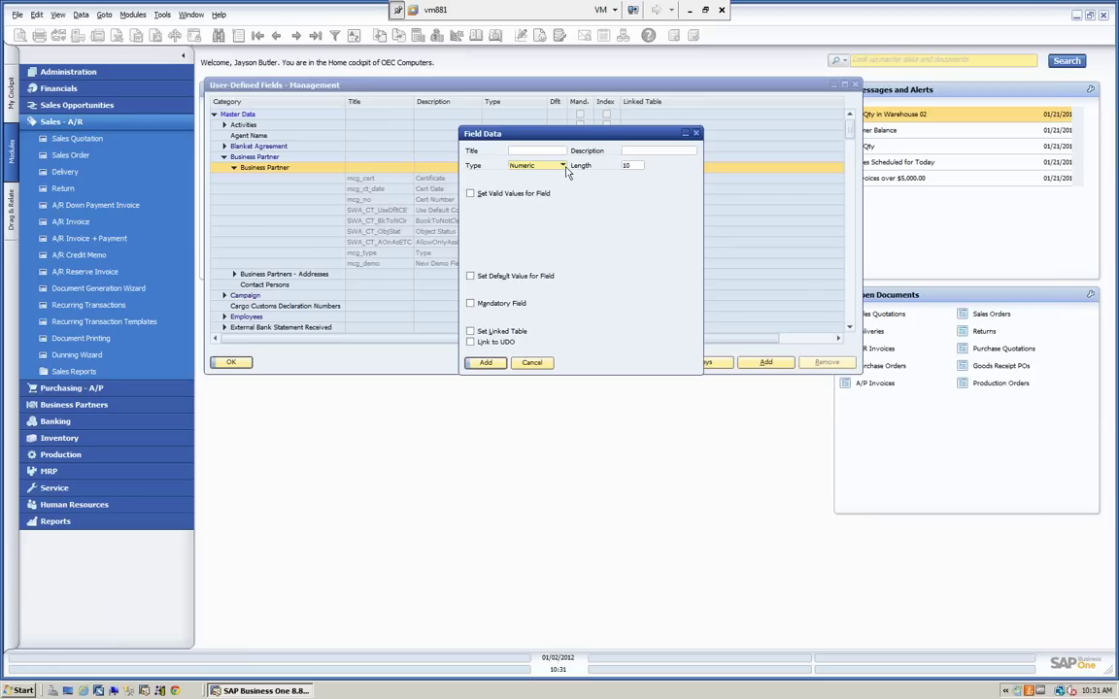
left_click(563, 168)
left_click(525, 197)
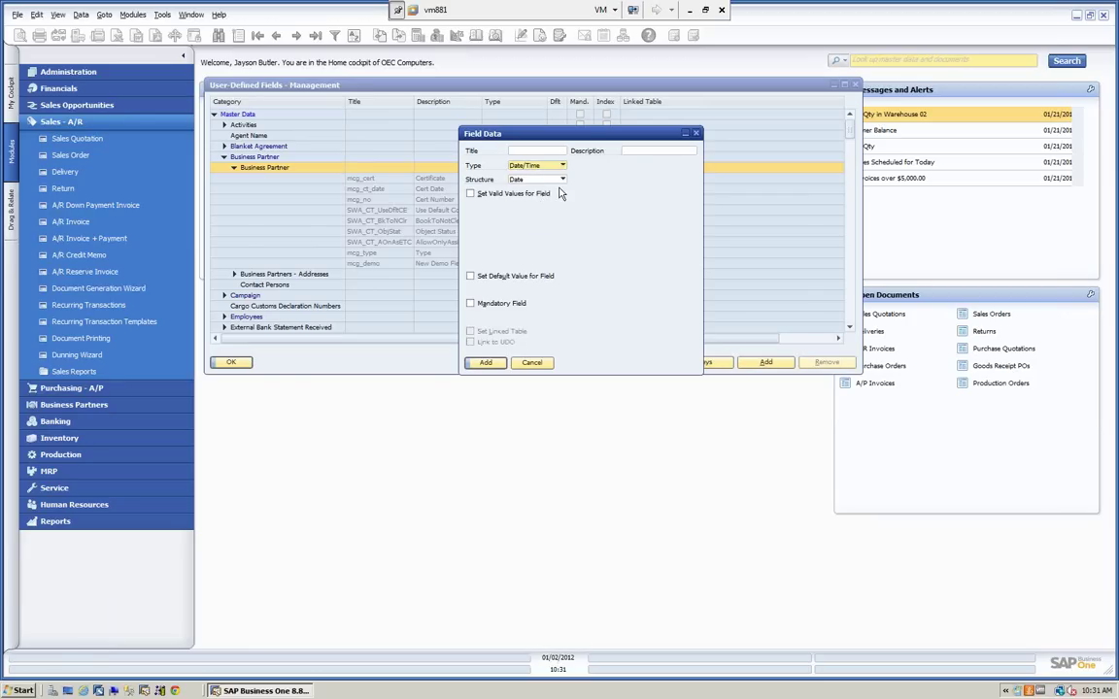
left_click(563, 180)
left_click(518, 200)
- Explore the structure options of the Units and Totals type for the new field, and cancel the field without adding it
left_click(525, 166)
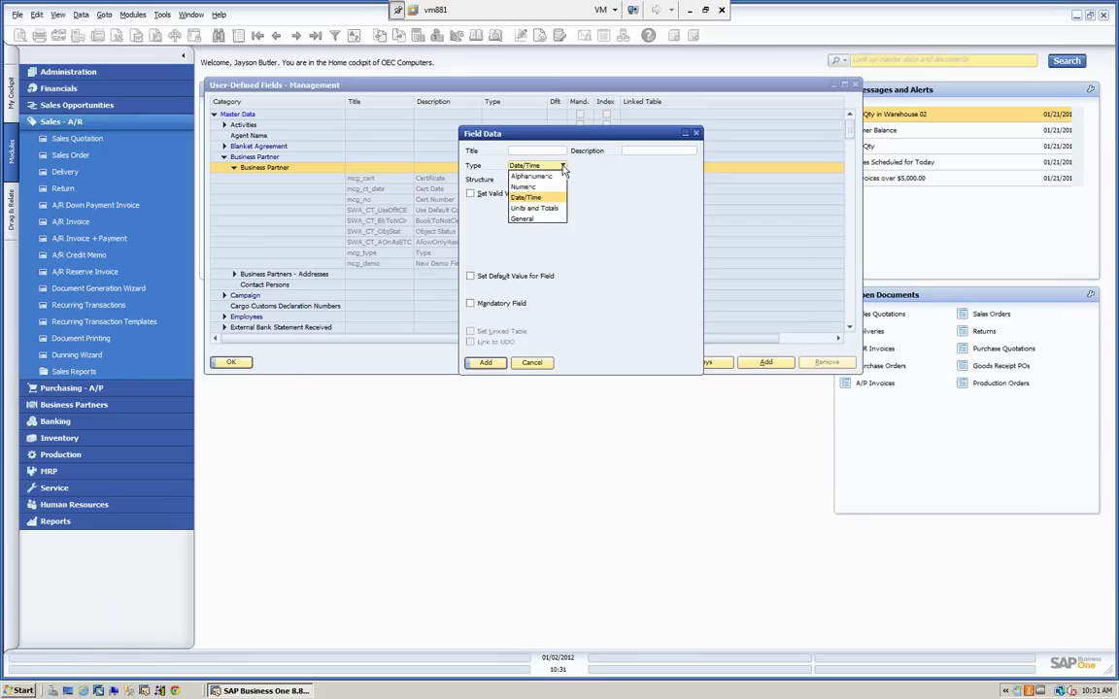
left_click(540, 216)
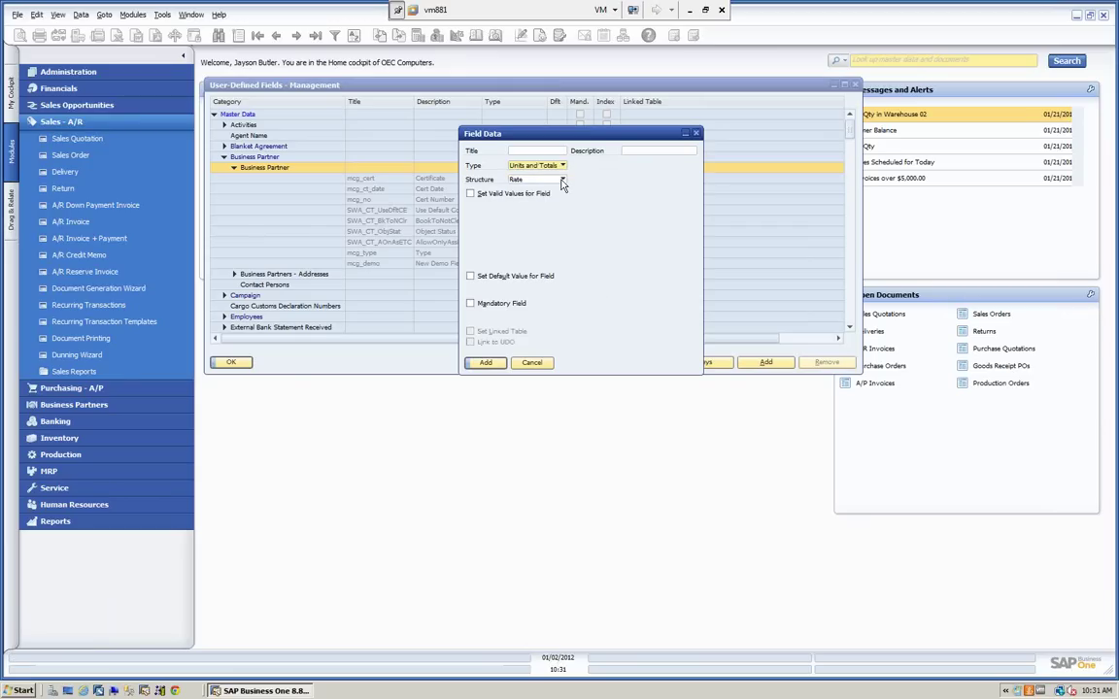
left_click(564, 181)
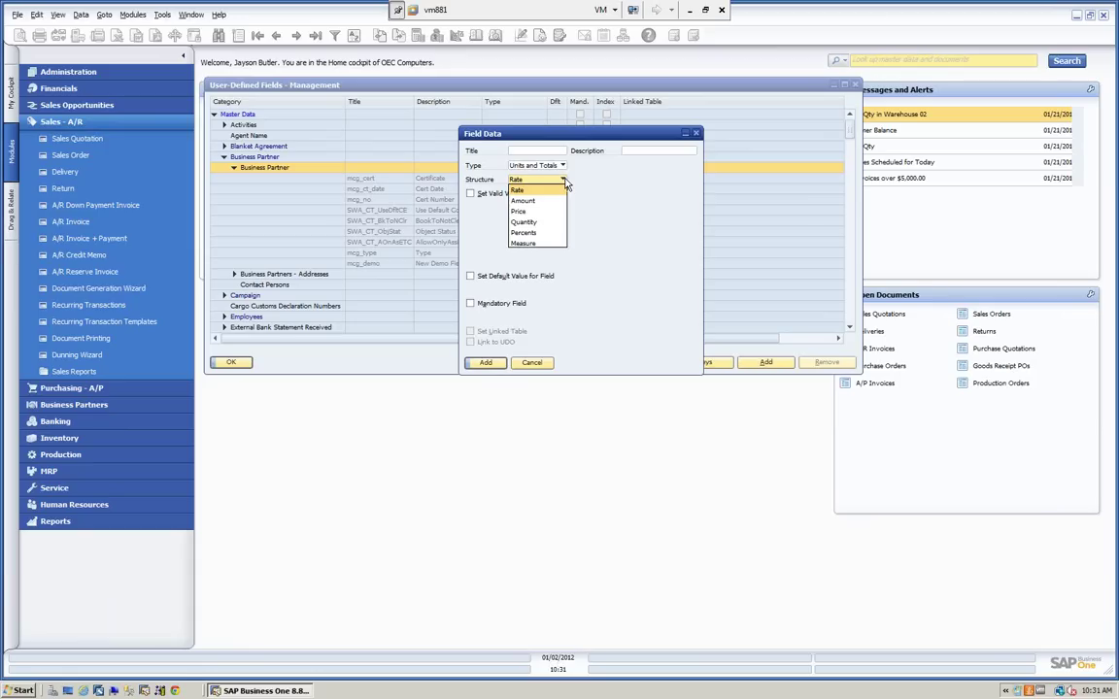
left_click(524, 190)
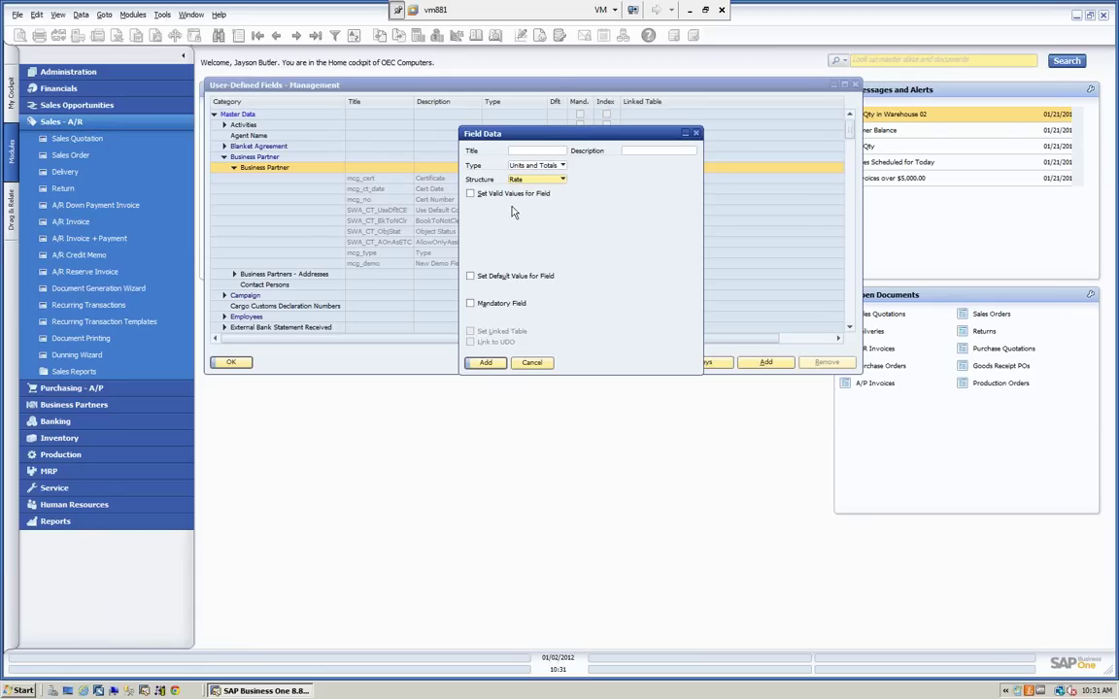
left_click(532, 362)
- Examine the Certificate field's valid values, default value and mandatory setting alongside the field list, and cancel without changes
left_click(380, 183)
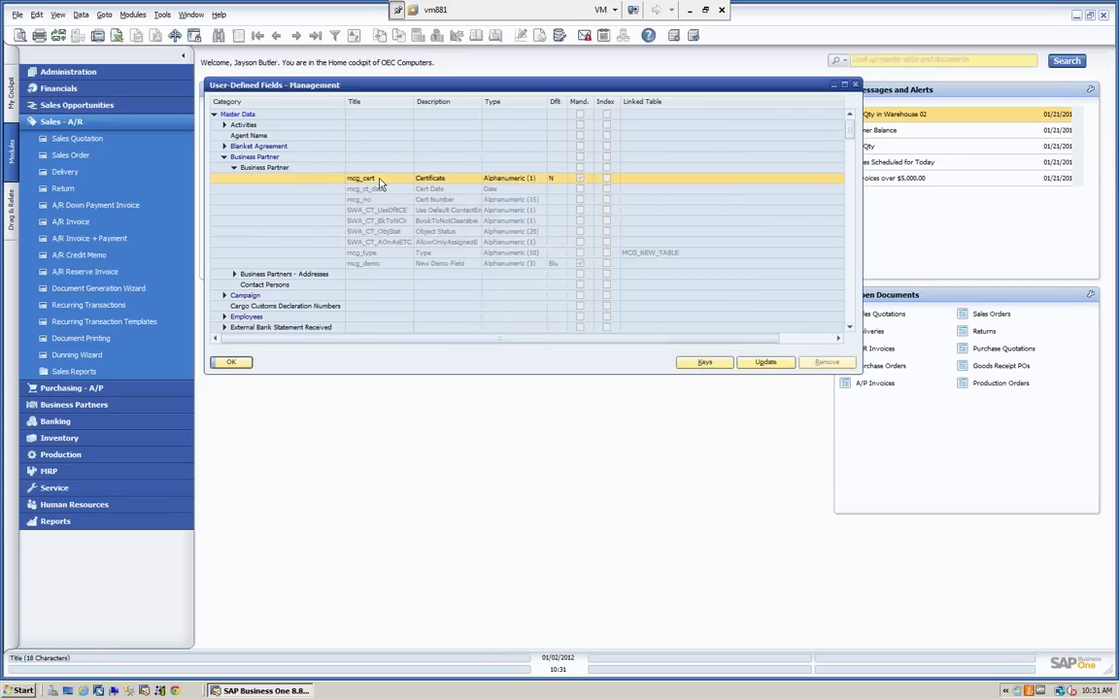
left_click(767, 363)
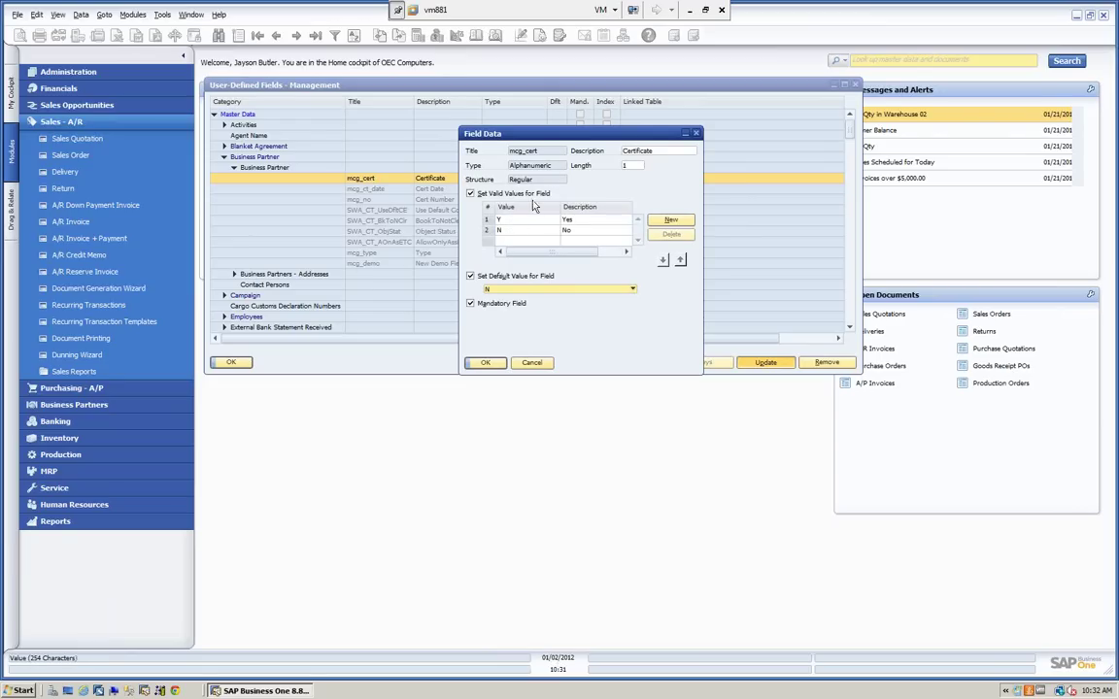
left_click_drag(545, 133, 533, 256)
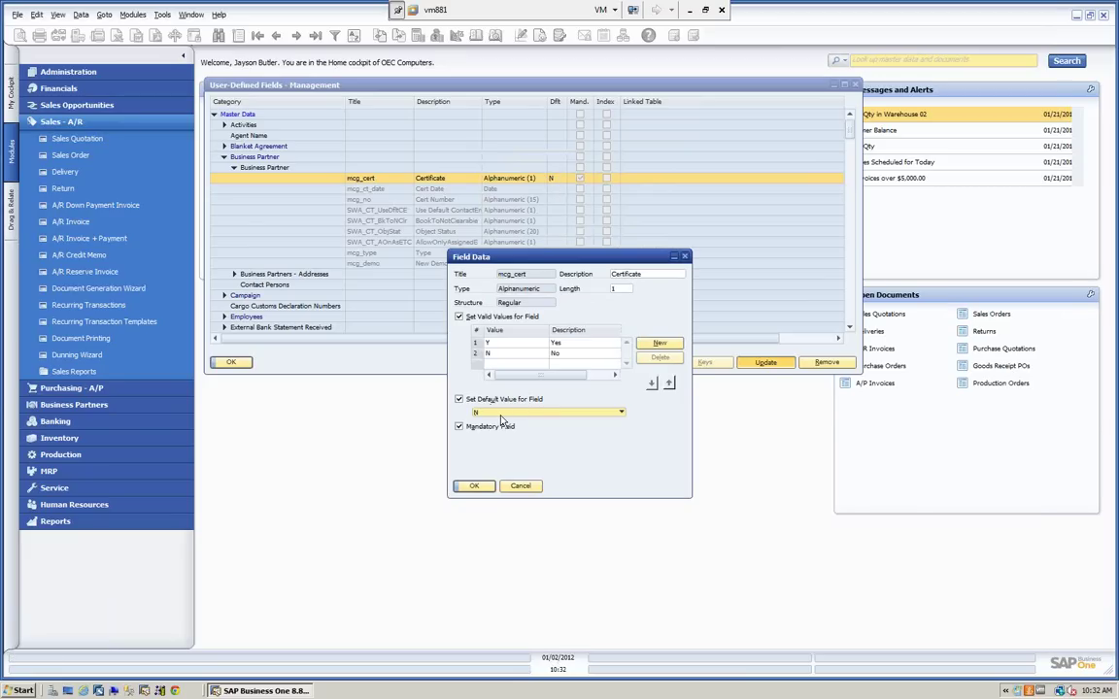
left_click(580, 180)
left_click(522, 486)
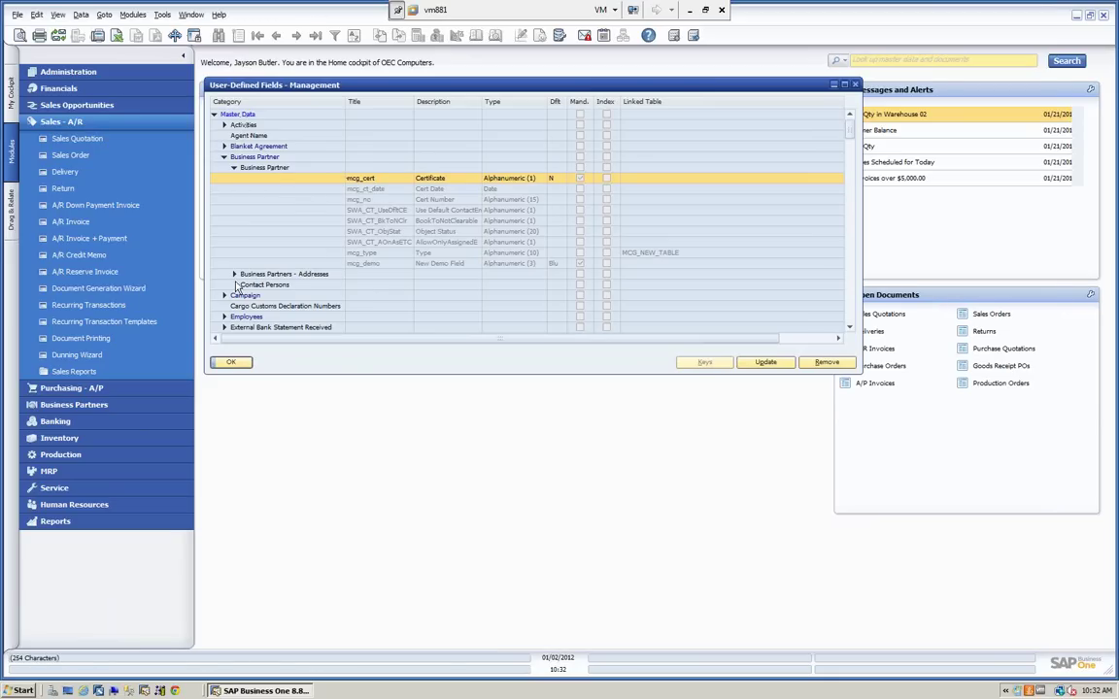
- Examine the user-defined fields under Marketing Documents for Title and Rows, and close the fields management window
left_click(215, 114)
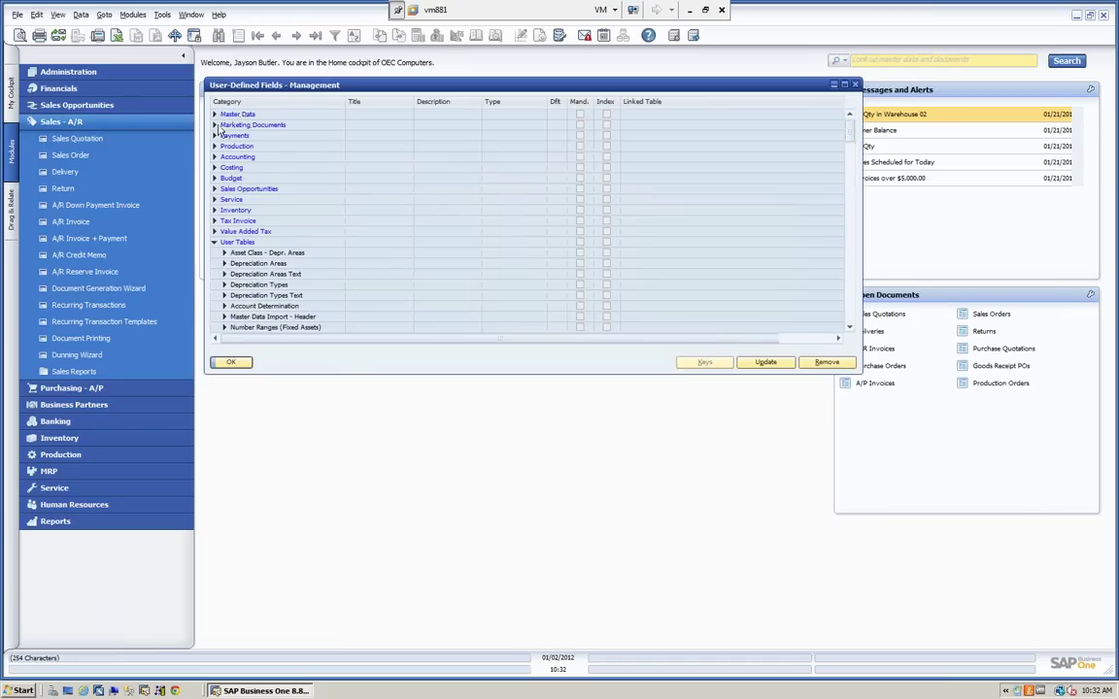
left_click(215, 125)
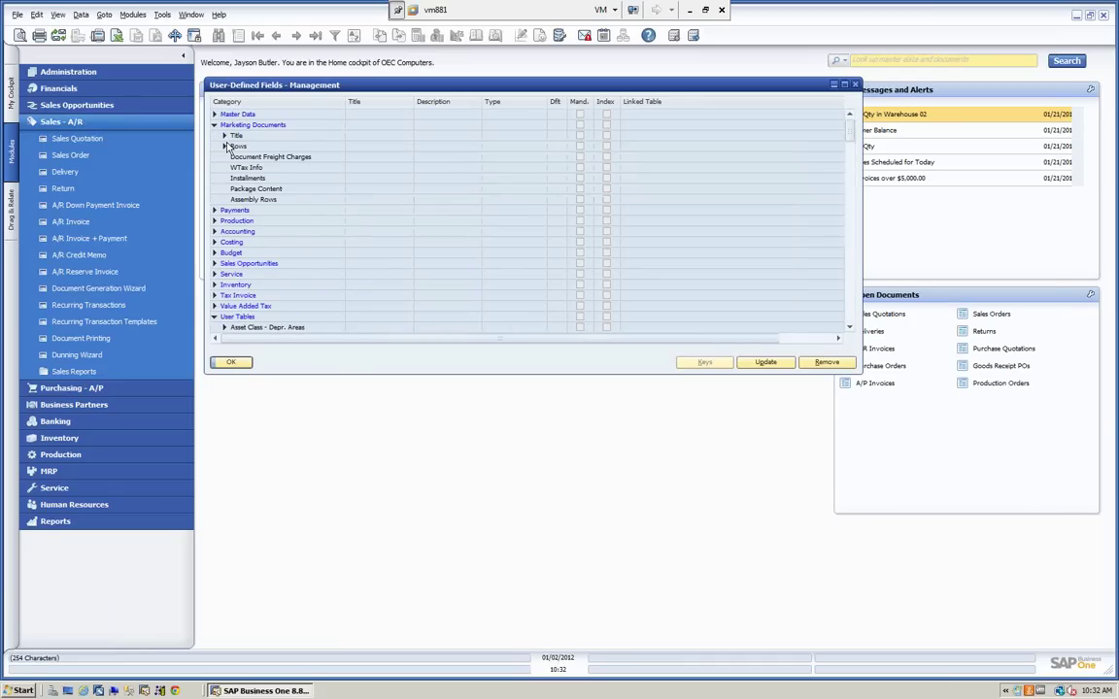
left_click(225, 136)
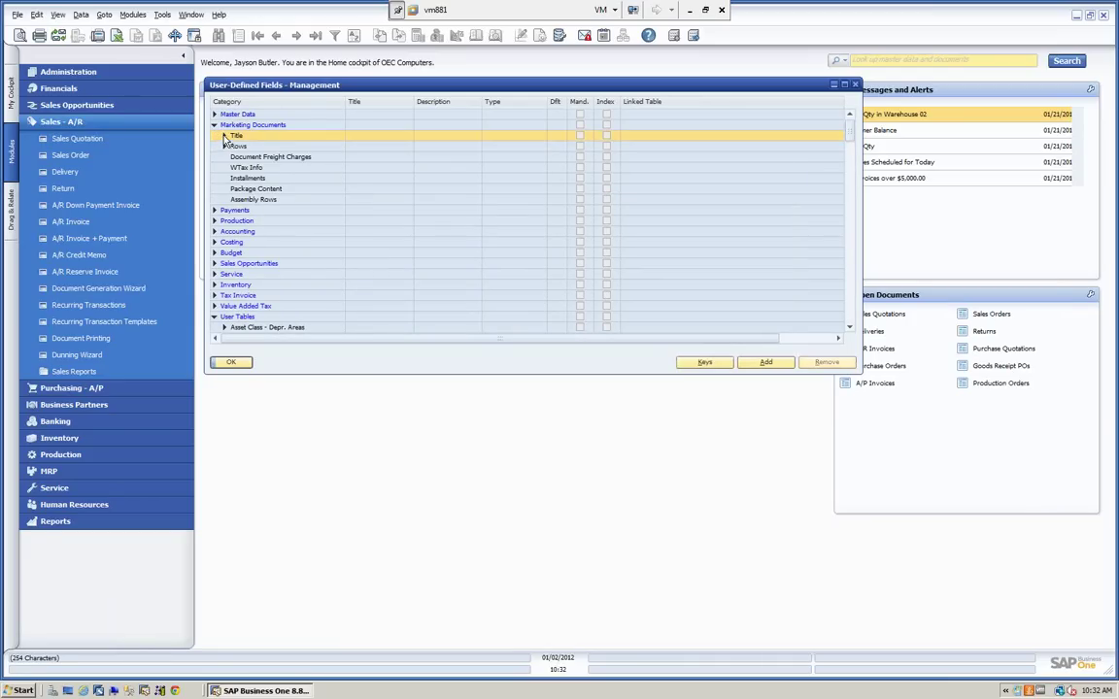
left_click(224, 137)
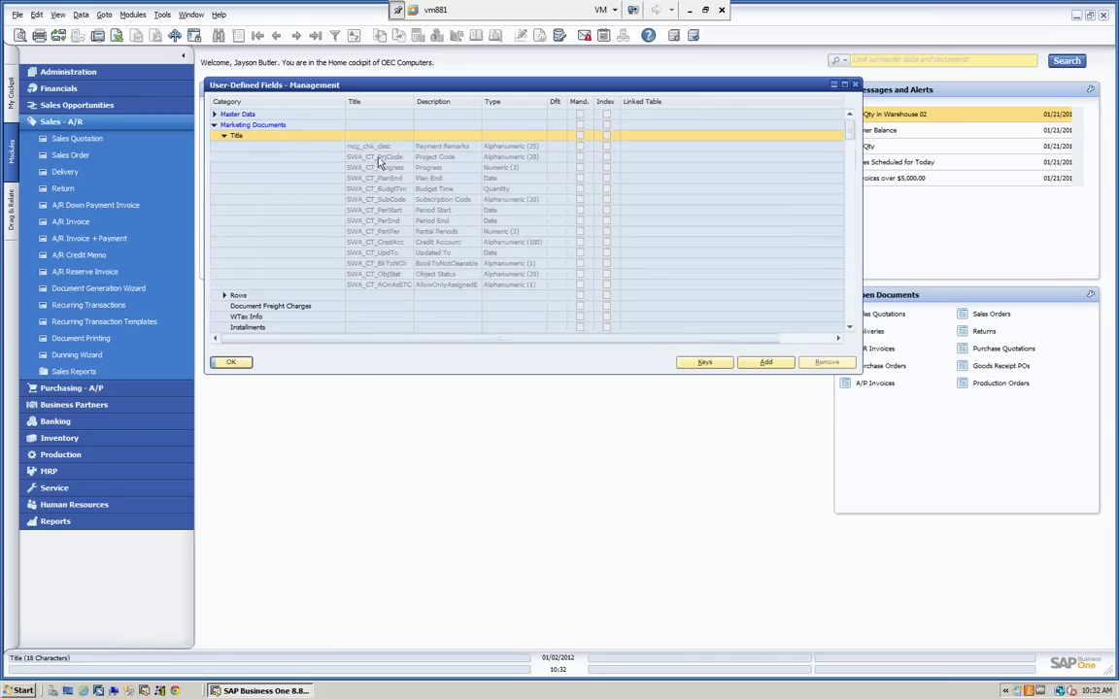
left_click(224, 137)
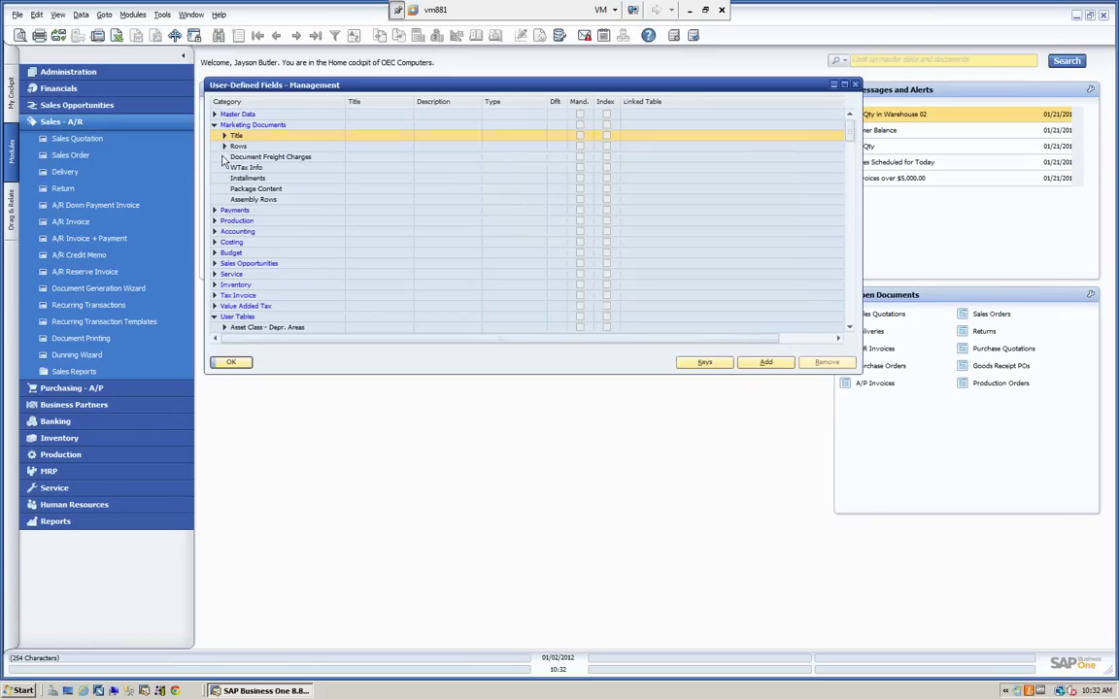
left_click(225, 146)
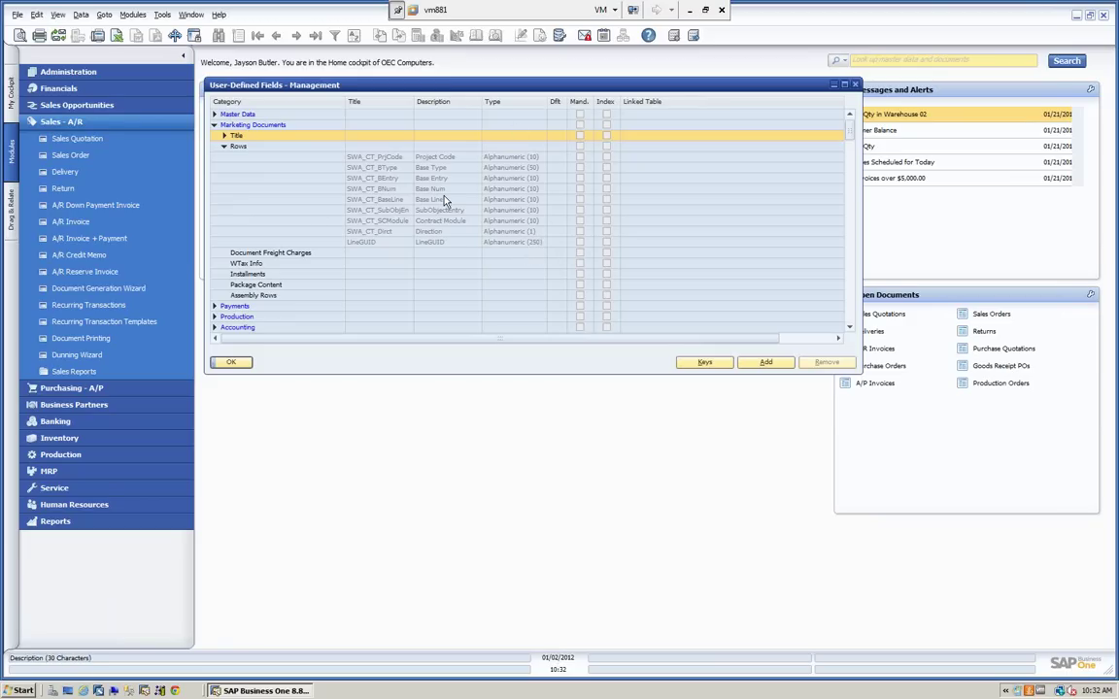
left_click(228, 360)
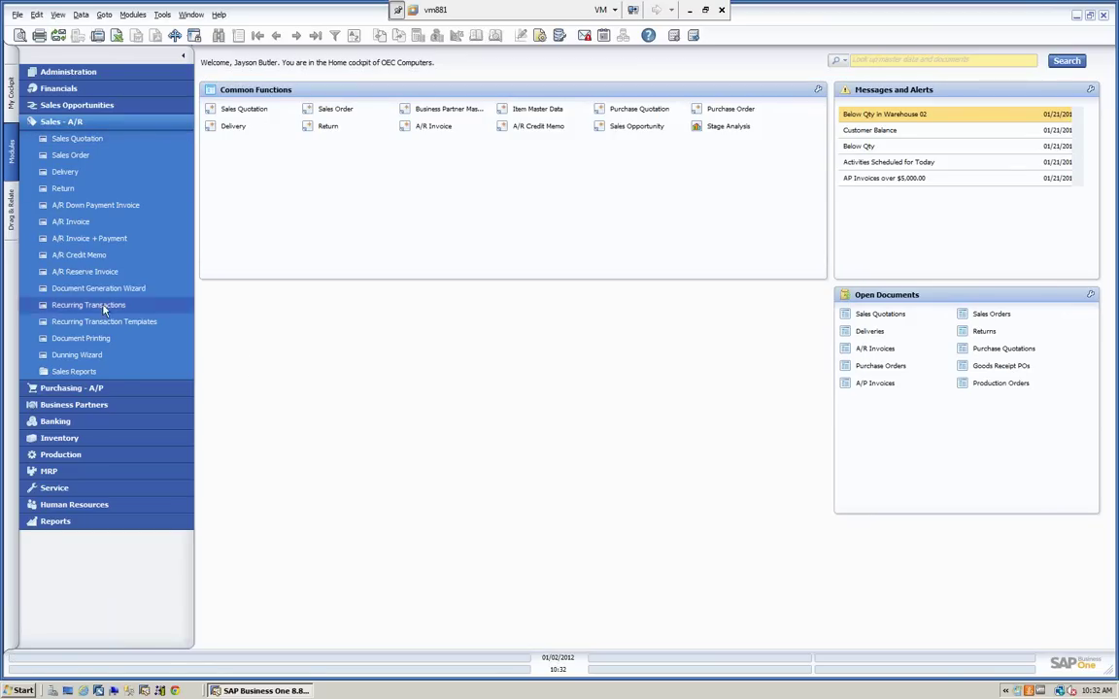
- Open Business Partner Master Data and bring up the settings for its user-defined fields
left_click(60, 122)
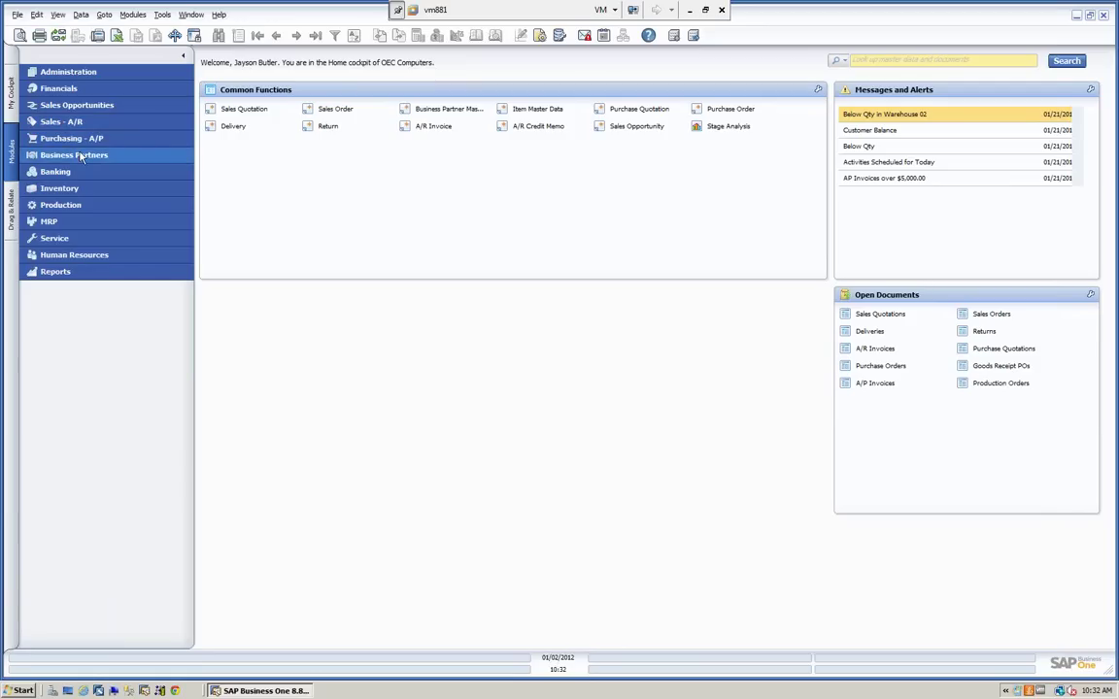
left_click(68, 155)
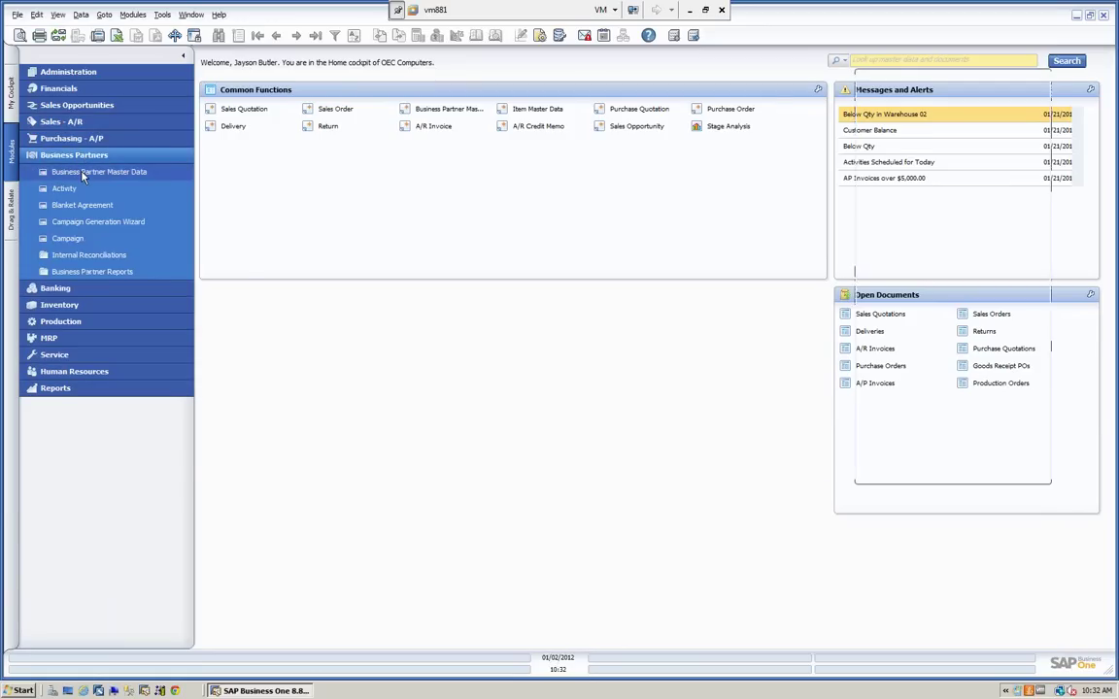
left_click(81, 173)
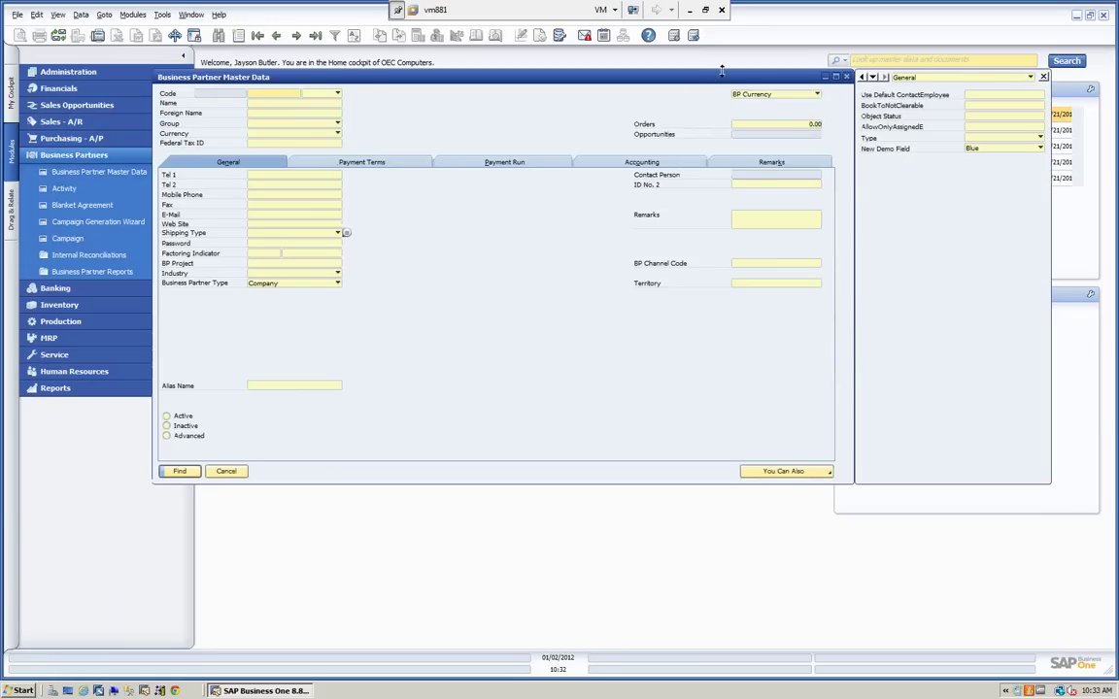
left_click(162, 15)
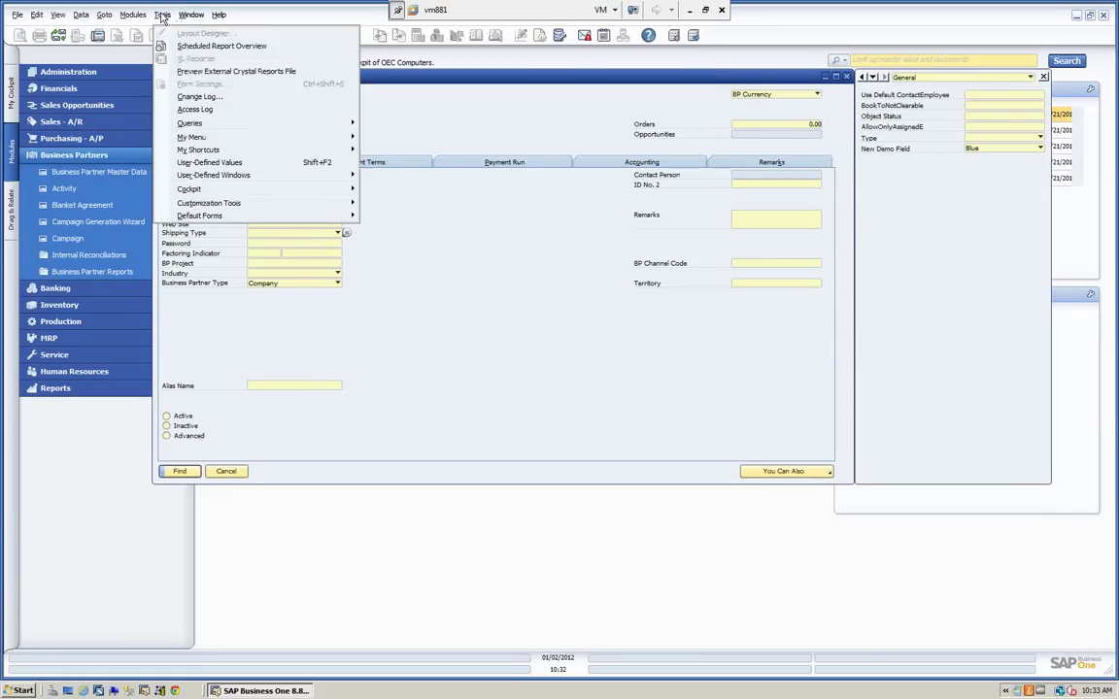
mouse_move(209, 206)
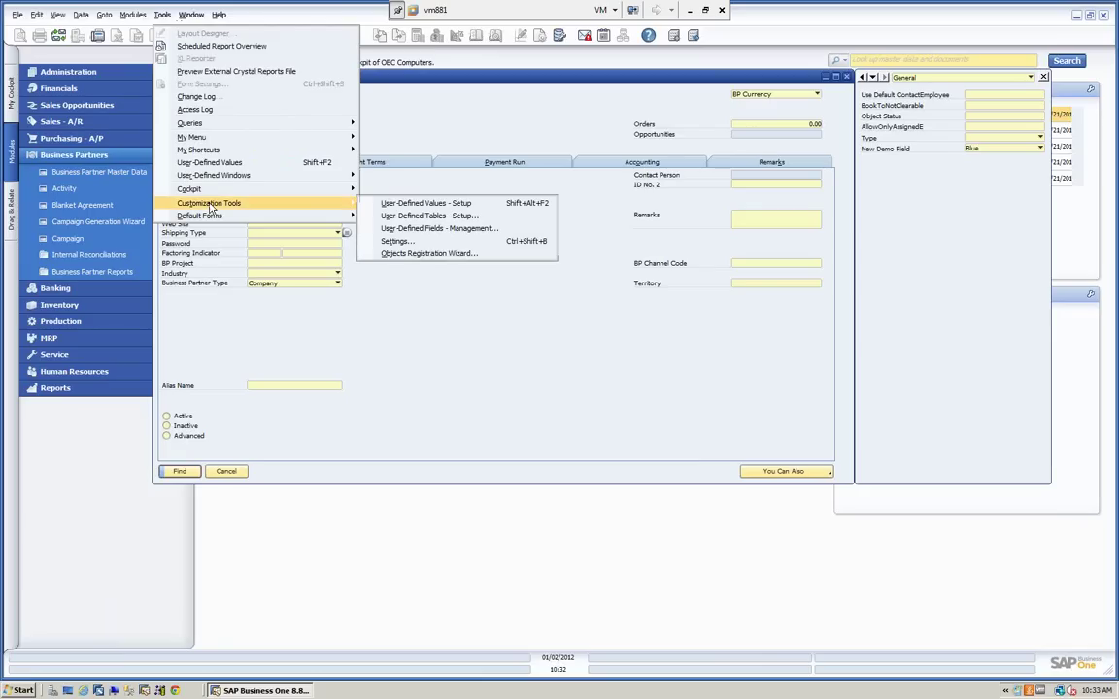
left_click(398, 242)
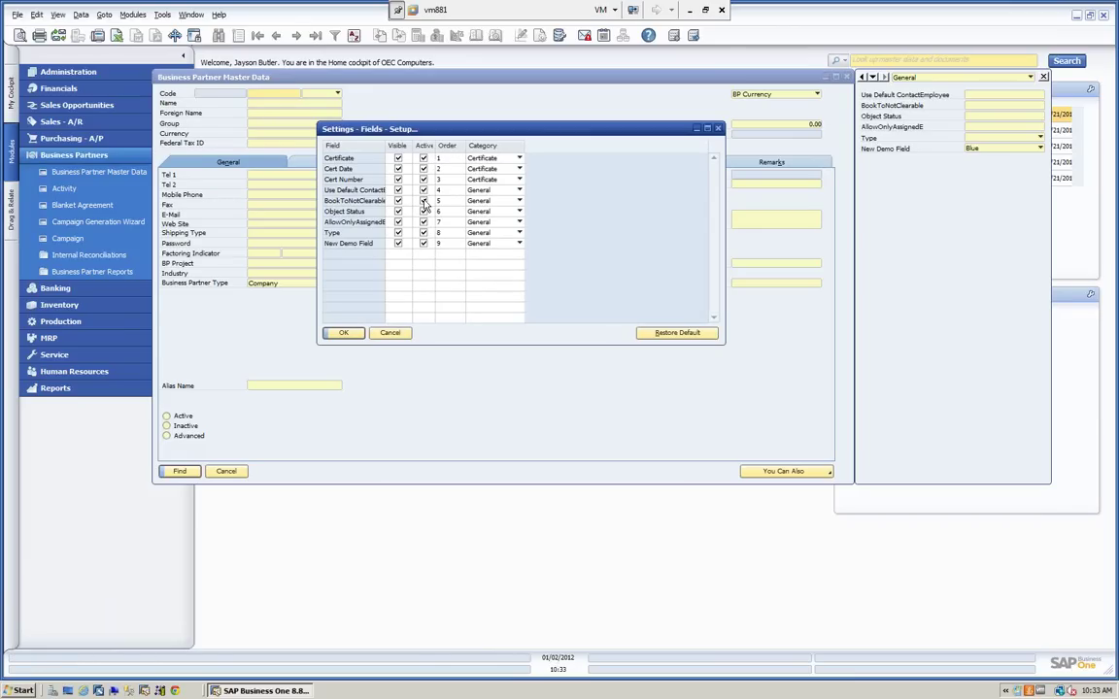
- Try switching the Certificate field's Visible and Active settings, leaving both enabled
left_click(397, 158)
left_click(397, 159)
left_click(423, 158)
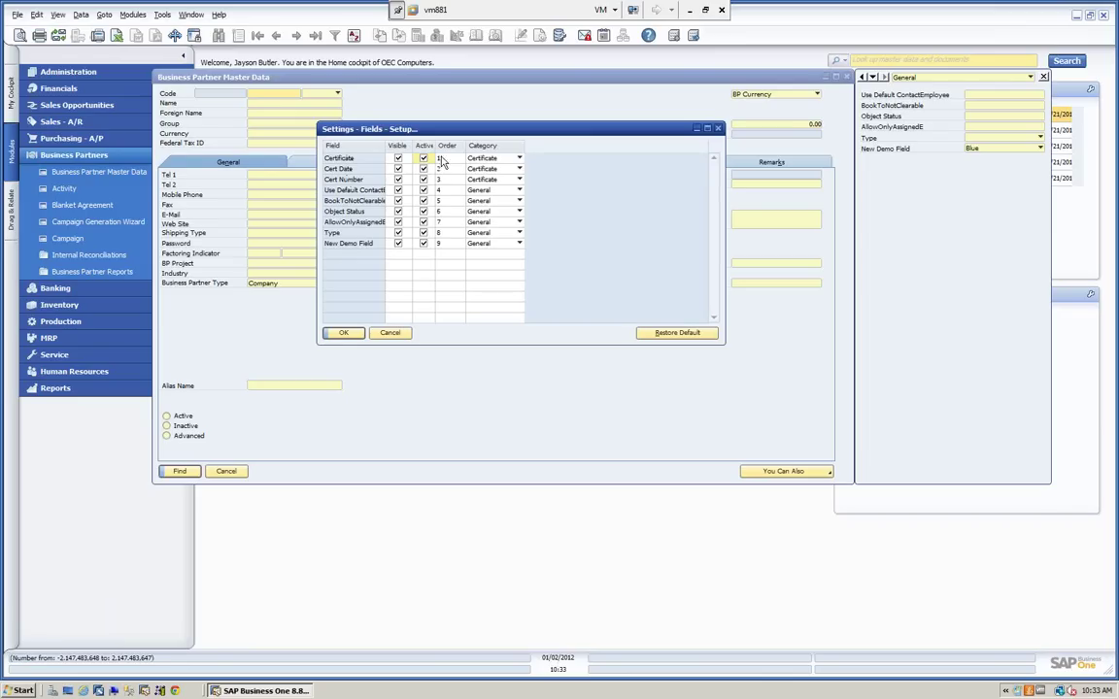
- Review the category choices for the Certificate field, keep it assigned to Certificate, and confirm the field settings
left_click(519, 159)
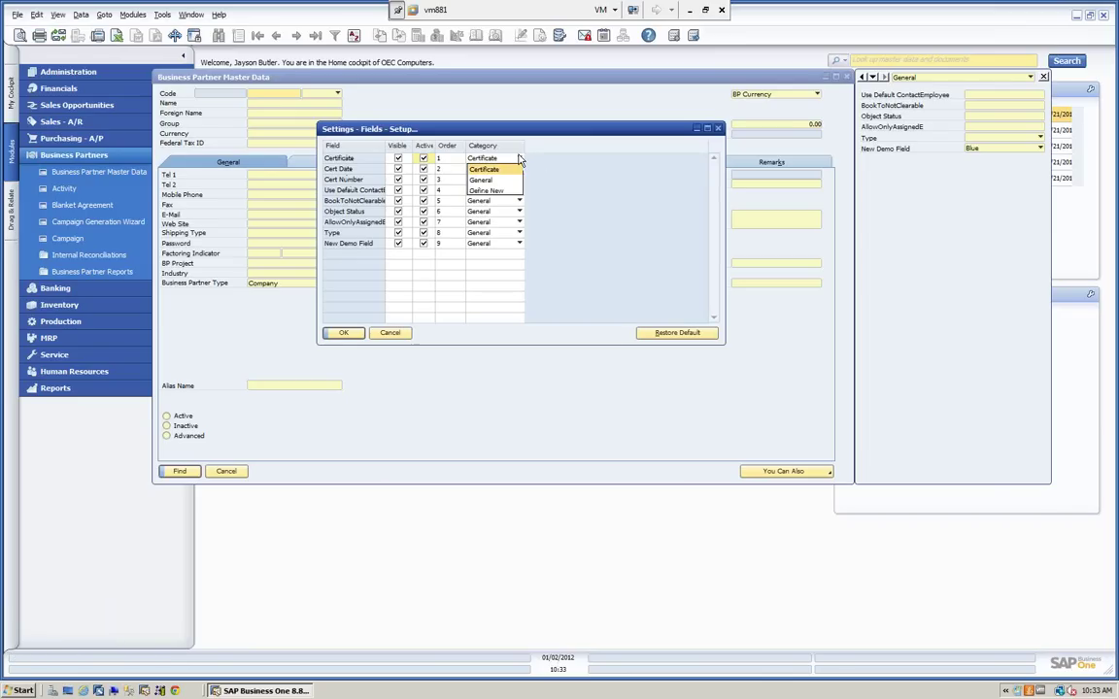
left_click(556, 171)
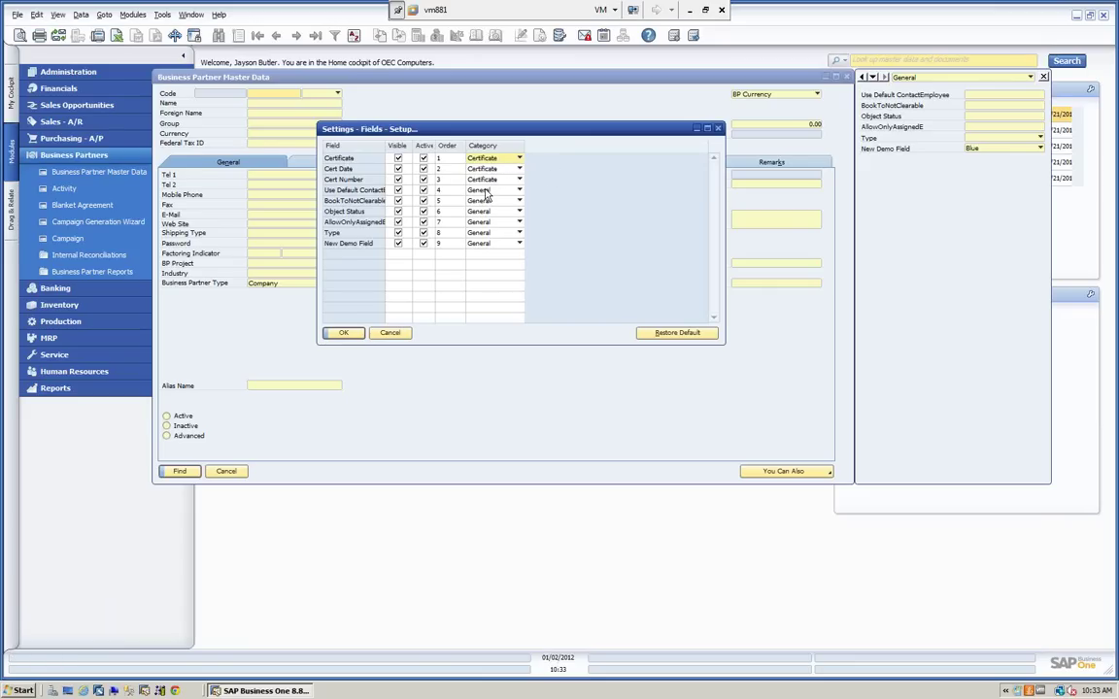
left_click(343, 332)
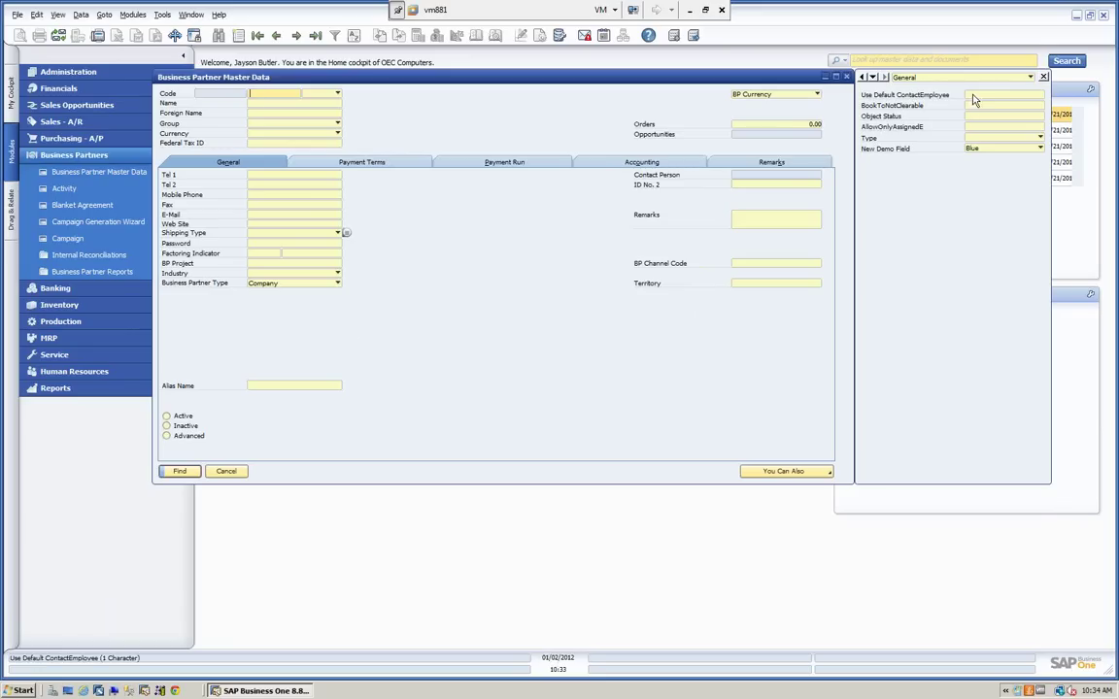
- View the business partner user-defined fields for the Certificate category and for All Categories, and close Business Partner Master Data
left_click(1031, 77)
left_click(936, 88)
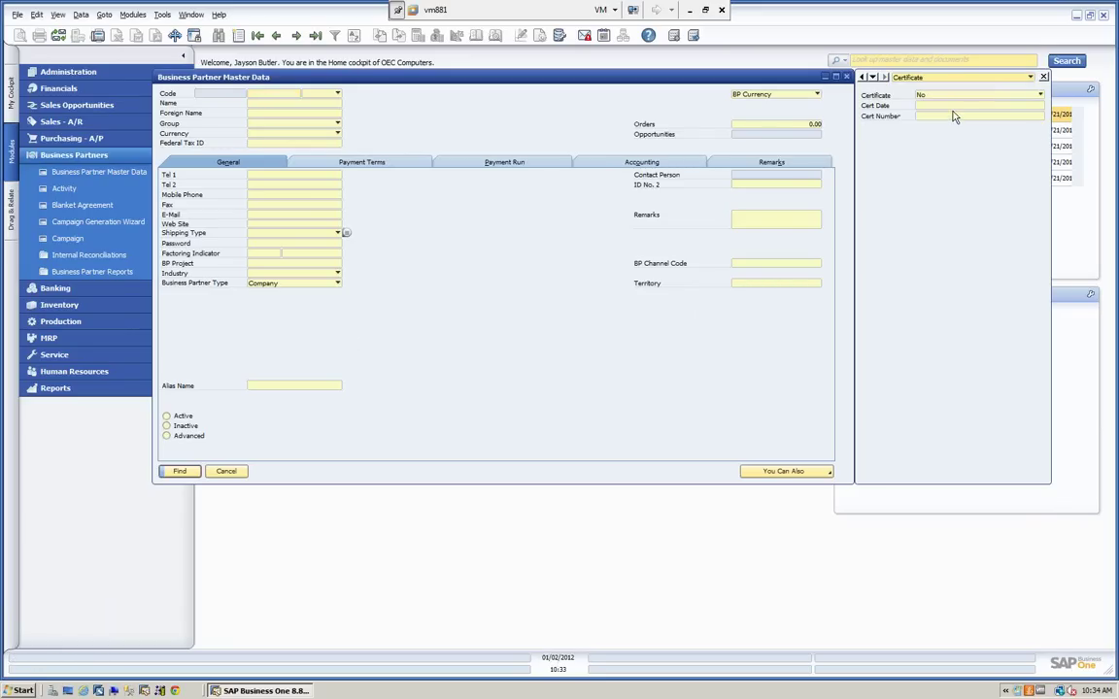
left_click(924, 77)
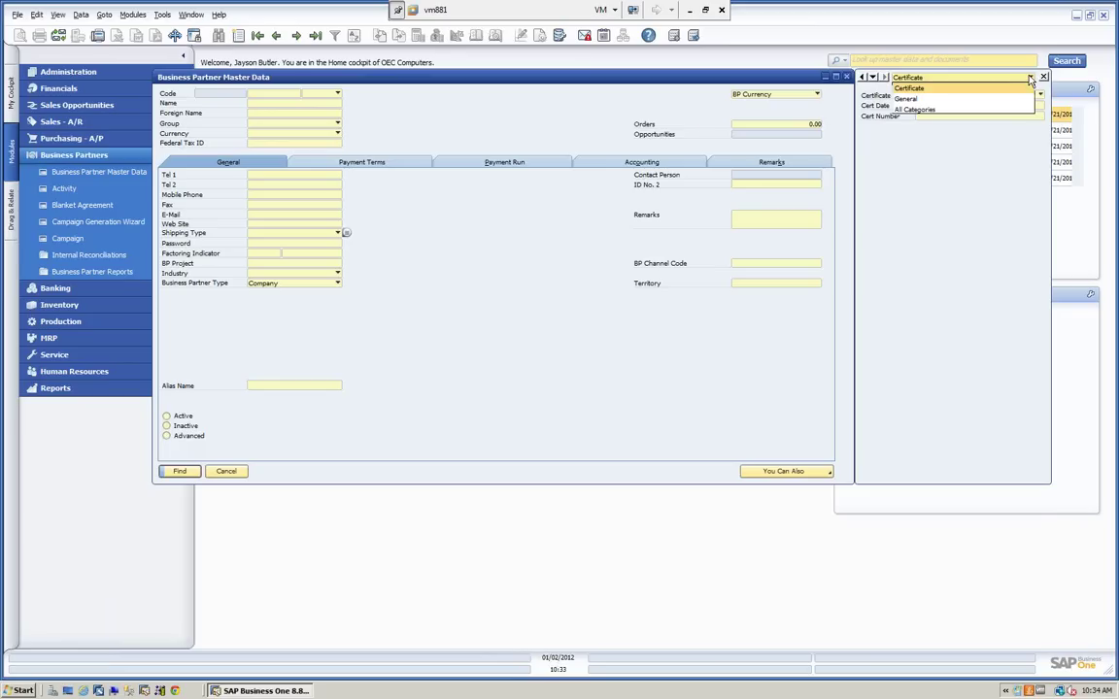
left_click(929, 110)
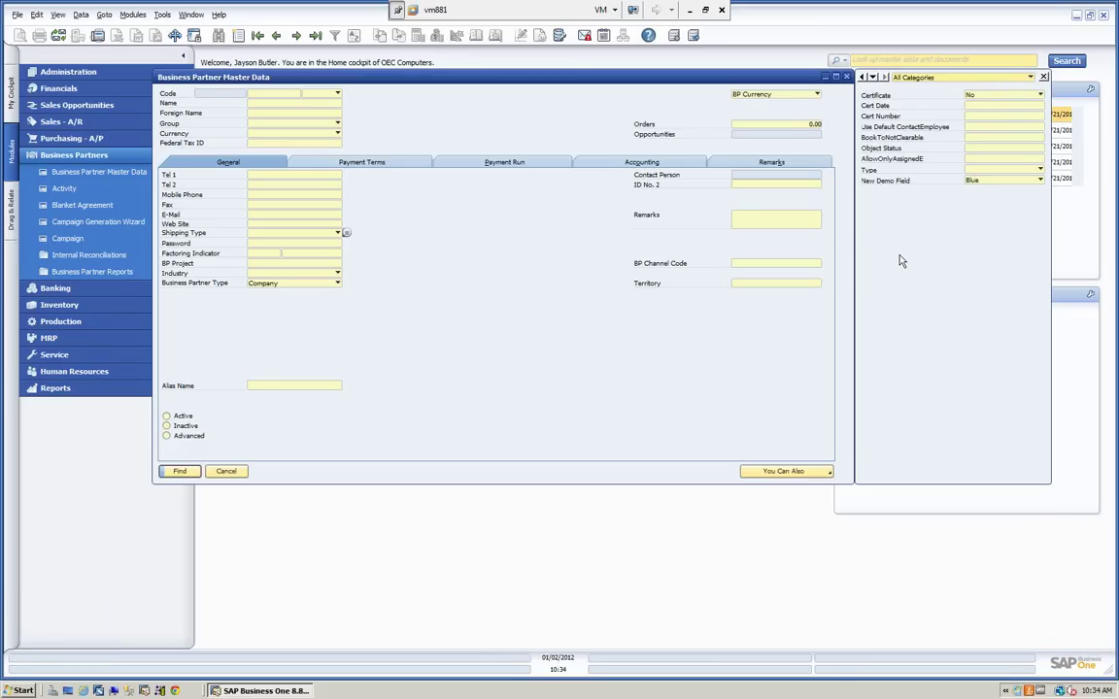
left_click(226, 471)
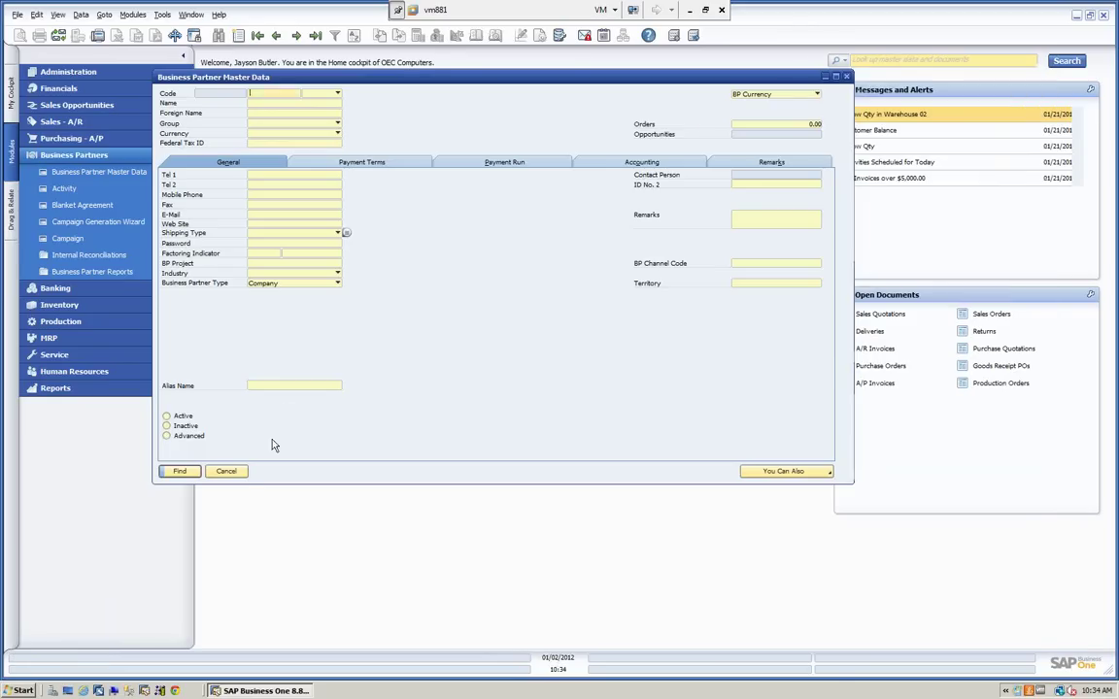